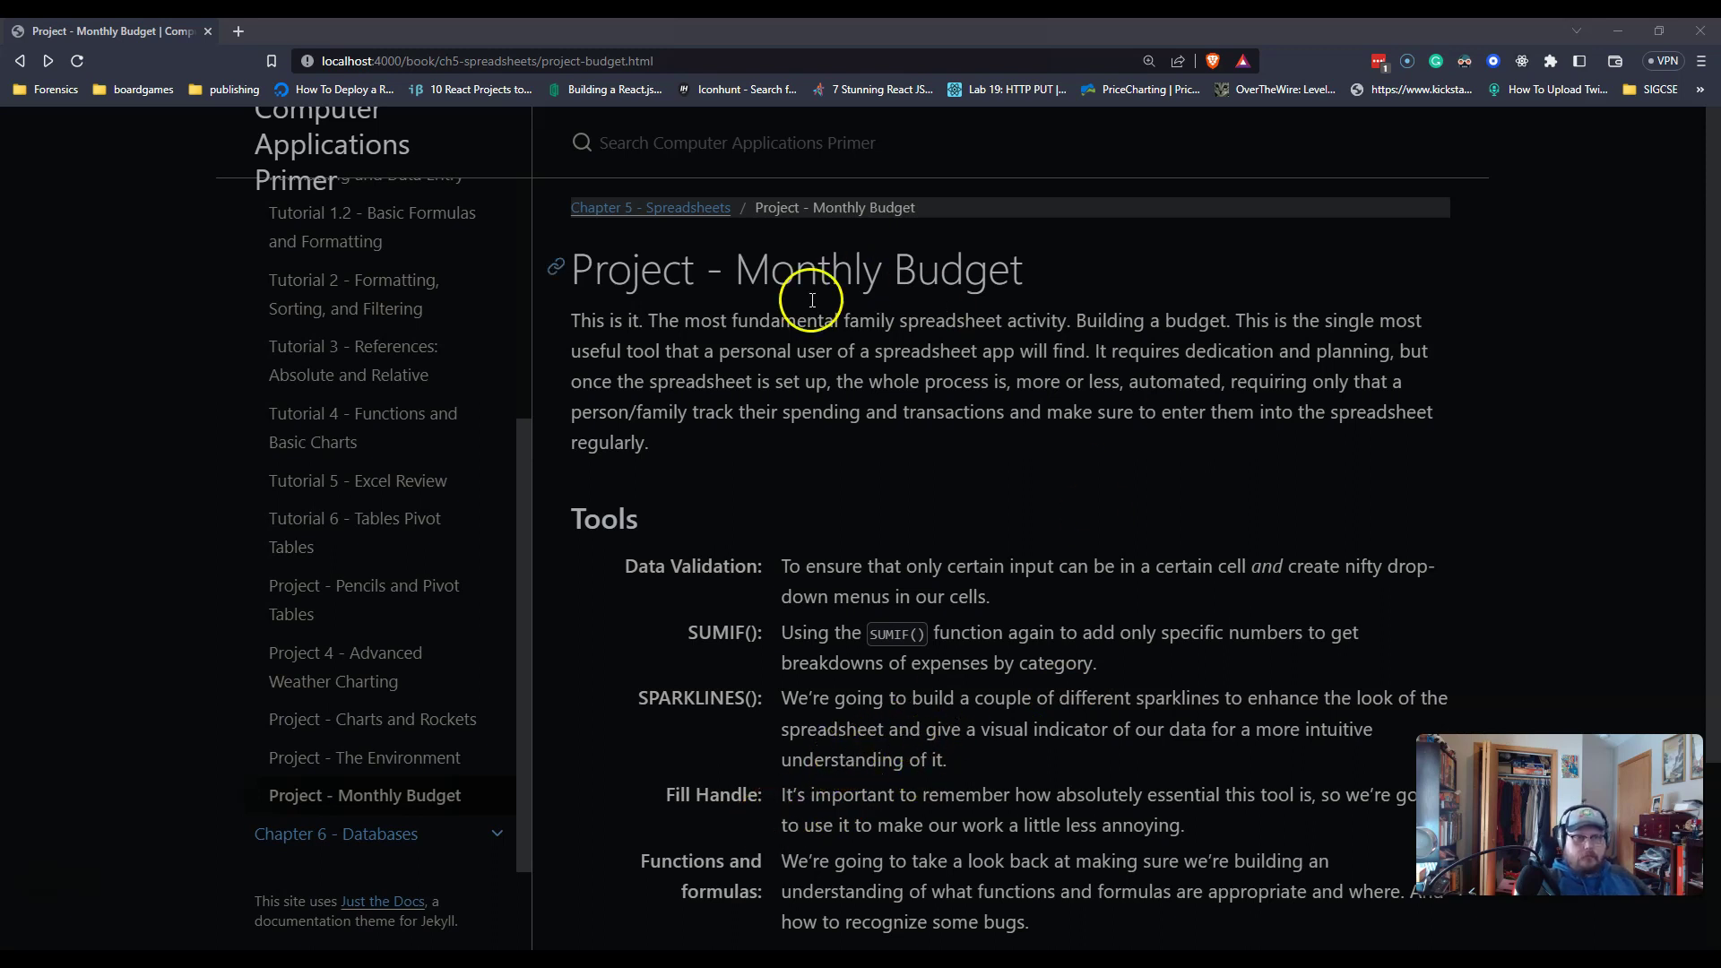
# - Review the Tools section of the Monthly Budget project page, from Data Validation through Functions and formulas
pyautogui.scroll(-2, 806, 576)
pyautogui.moveTo(609, 380); pyautogui.dragTo(1013, 414)
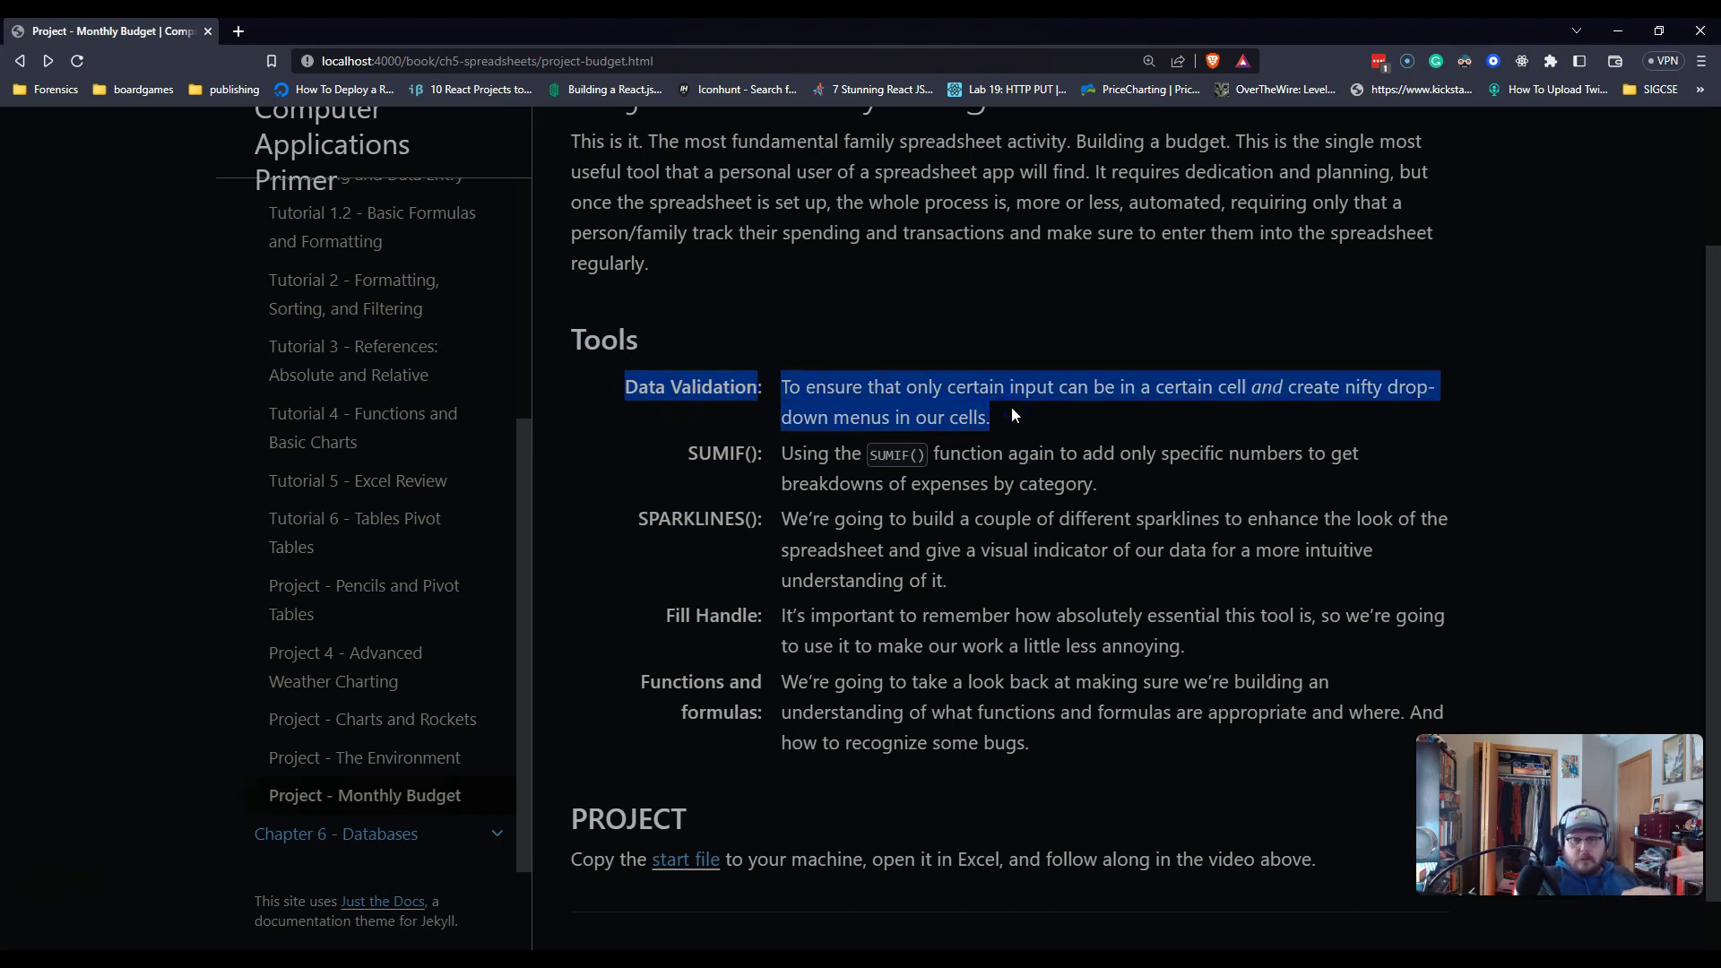
pyautogui.moveTo(673, 435); pyautogui.dragTo(1160, 492)
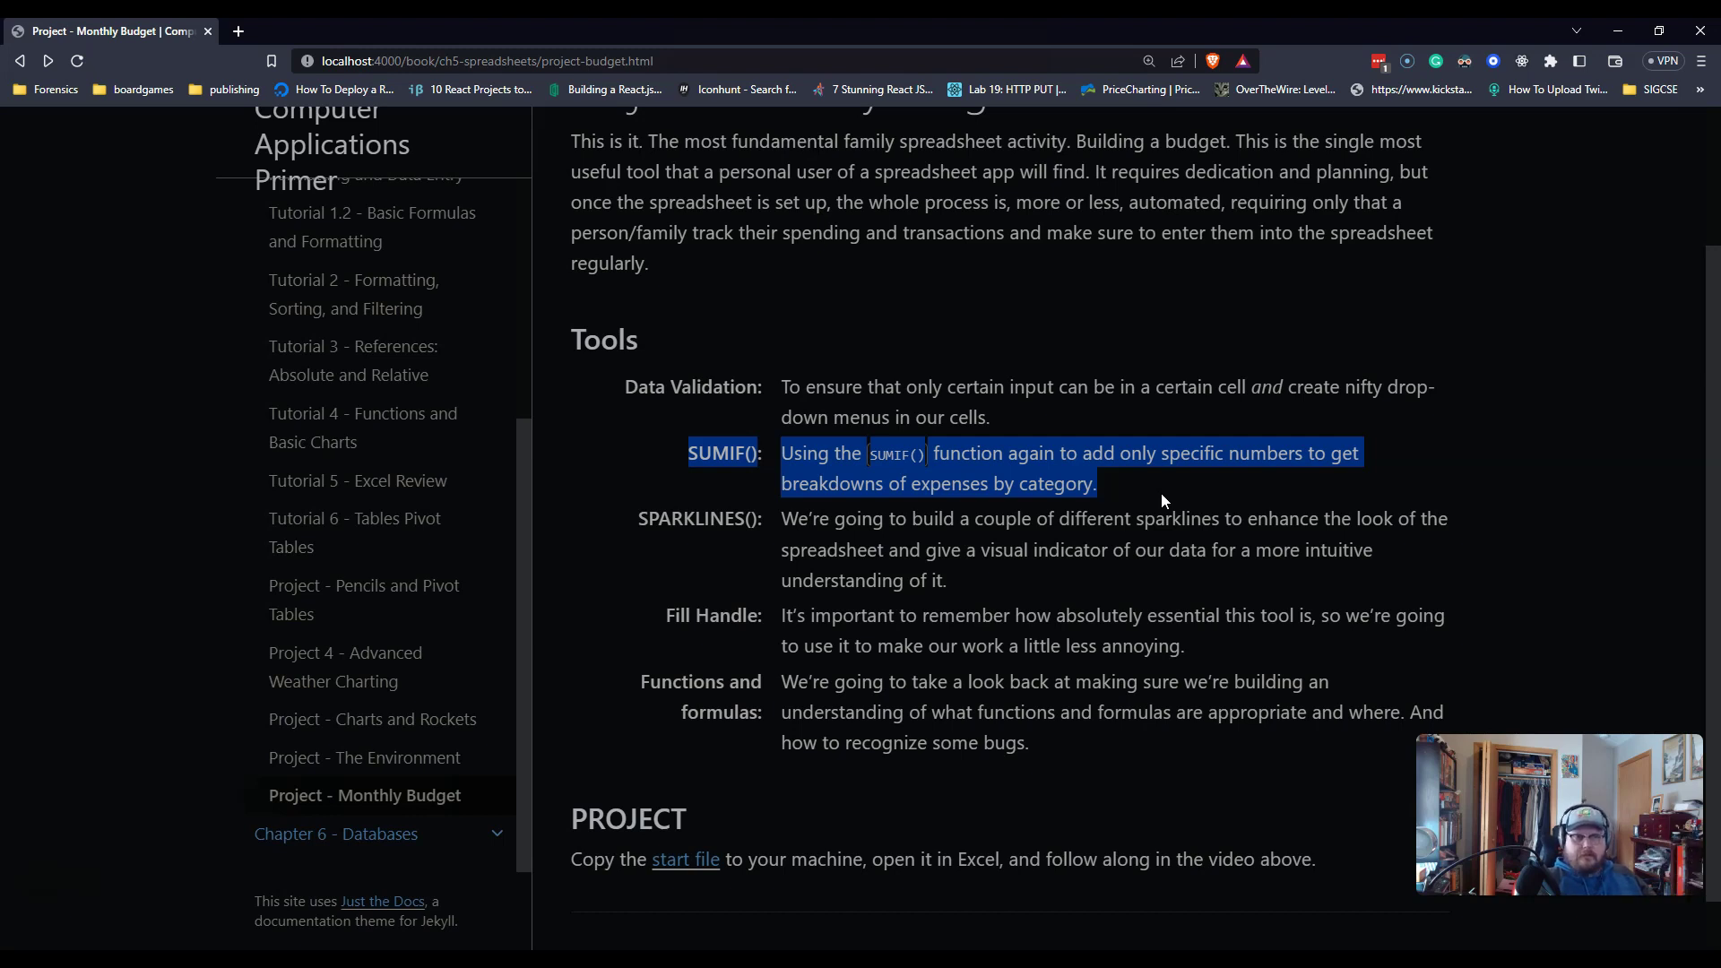
pyautogui.moveTo(629, 511); pyautogui.dragTo(986, 599)
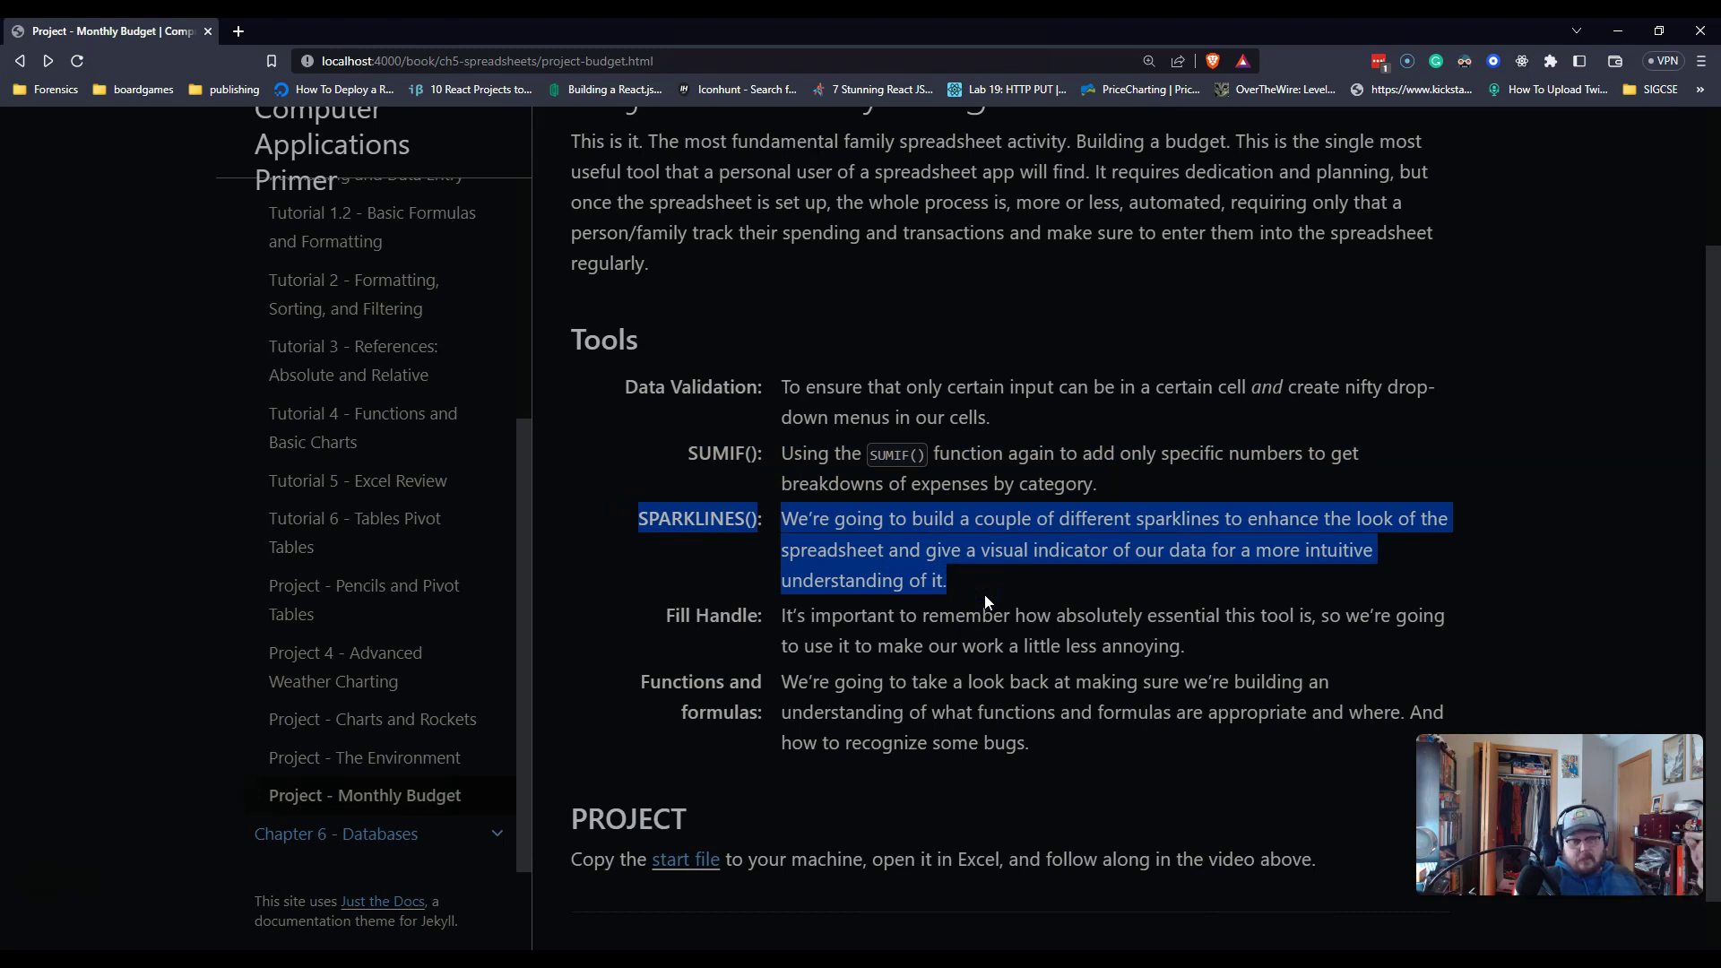
pyautogui.moveTo(668, 616); pyautogui.dragTo(1212, 654)
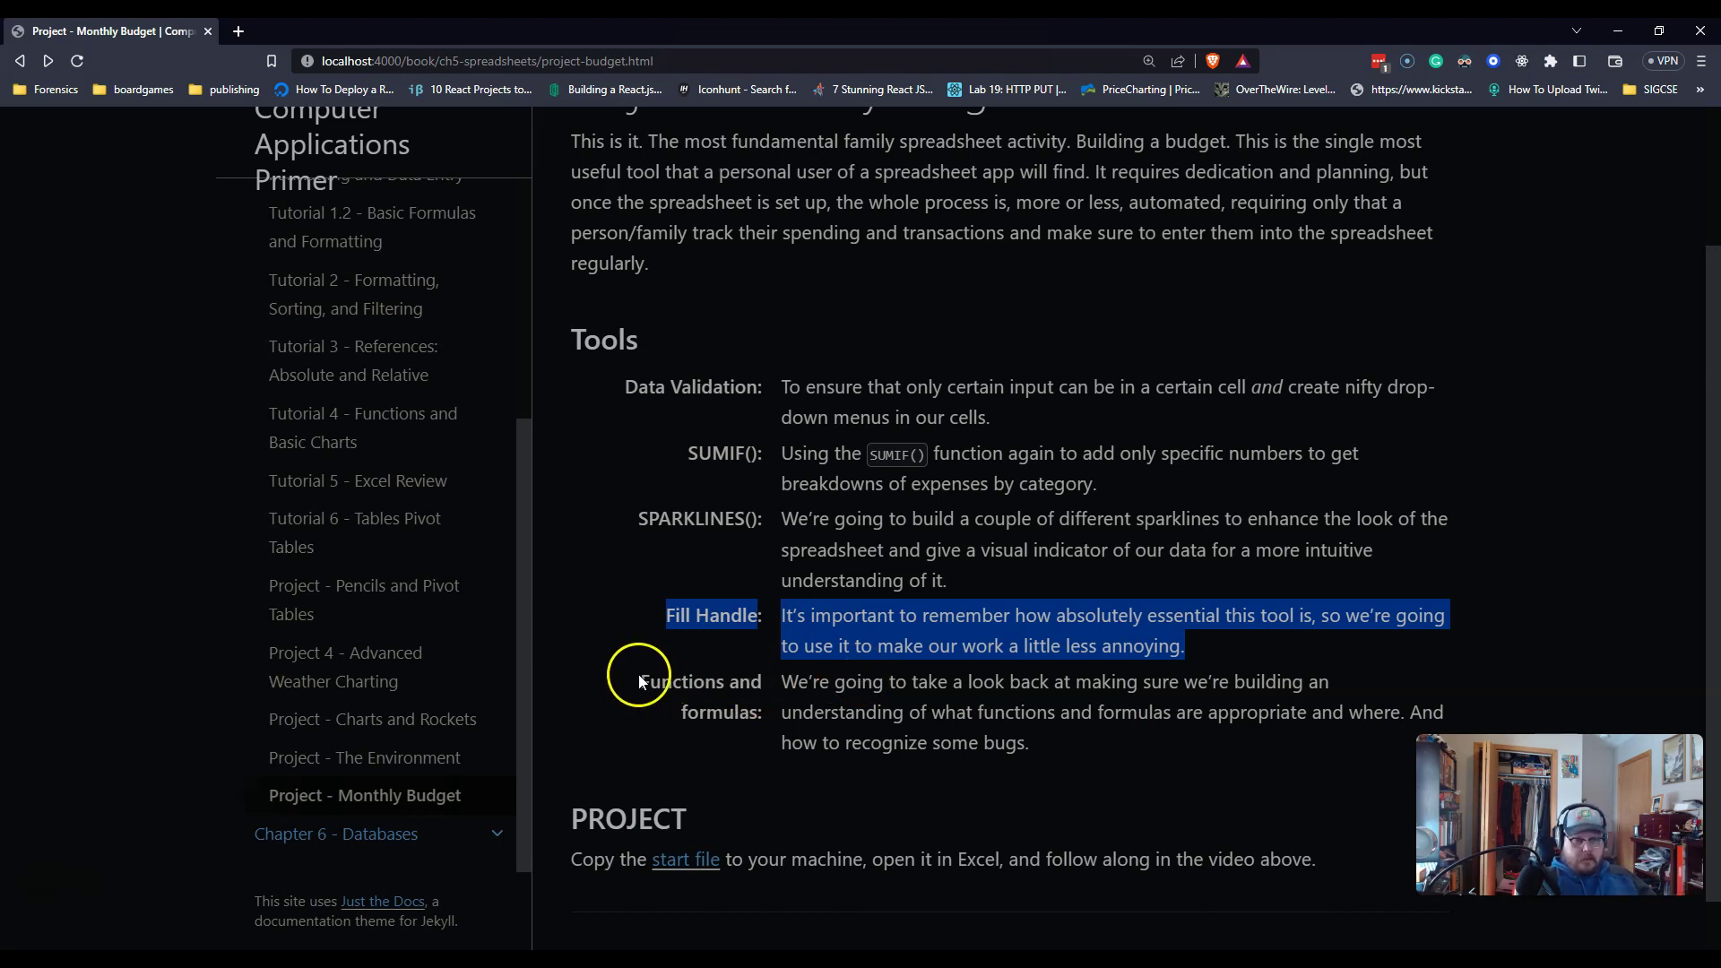
pyautogui.moveTo(642, 683); pyautogui.dragTo(1083, 750)
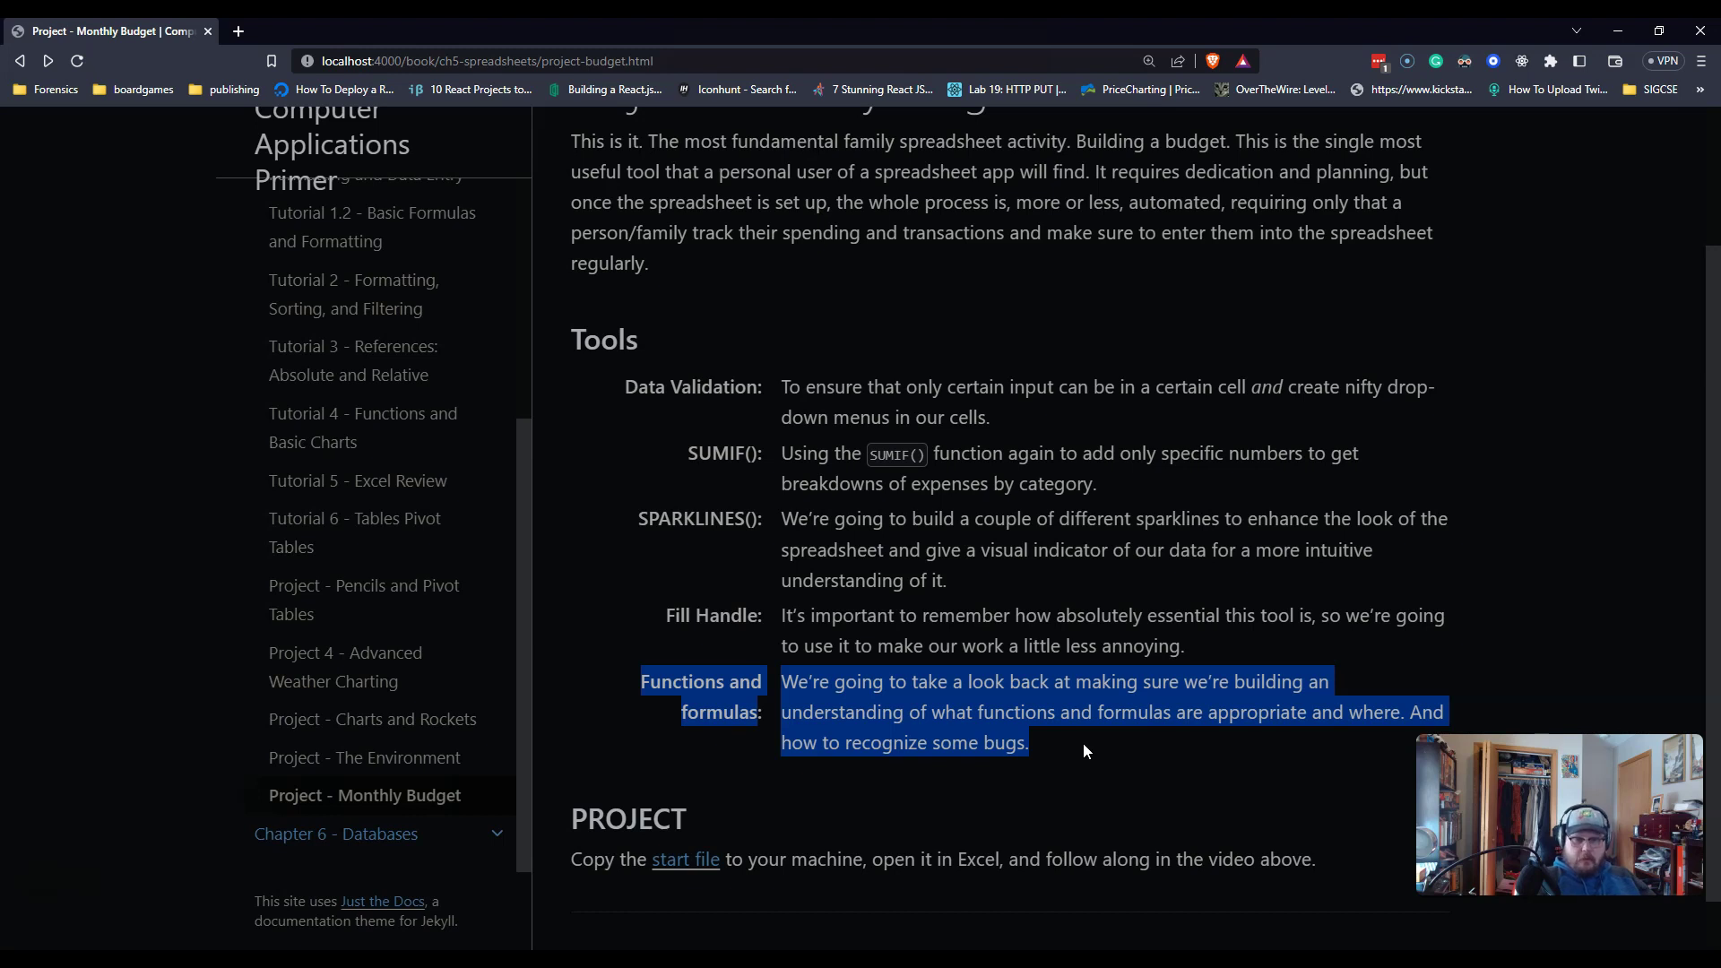
# - Download the project's start file to Downloads as monthly_budget_start.xlsx, replacing the existing copy
pyautogui.click(685, 859)
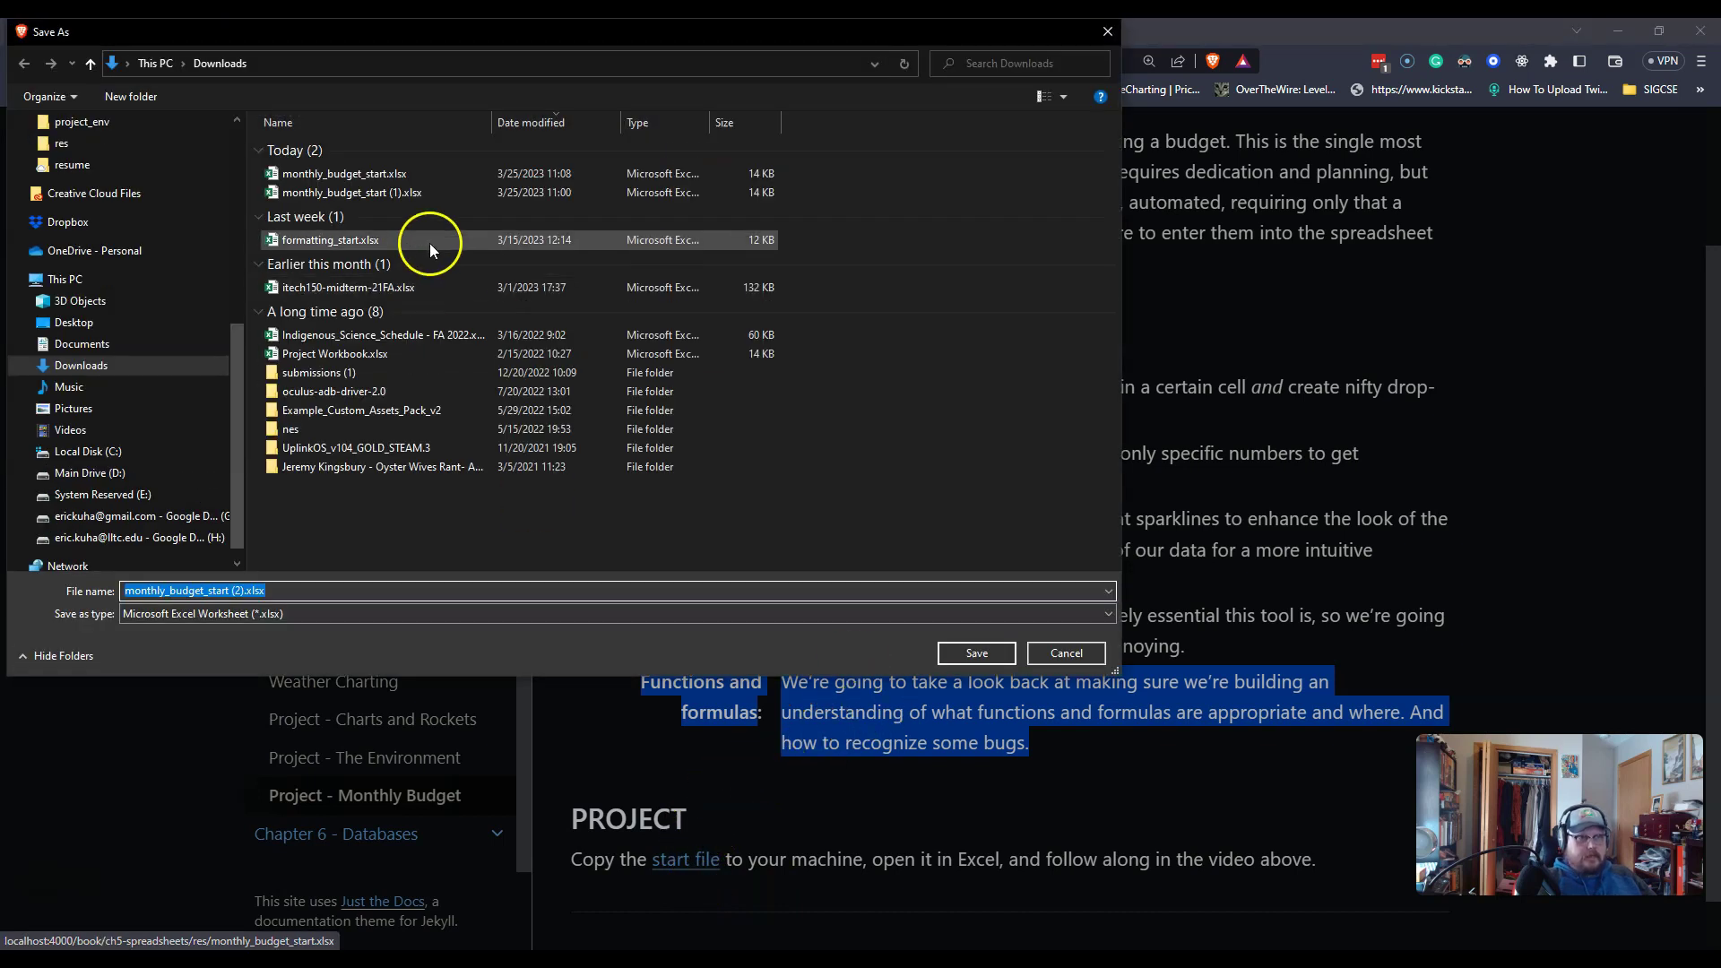
pyautogui.click(429, 173)
pyautogui.click(976, 653)
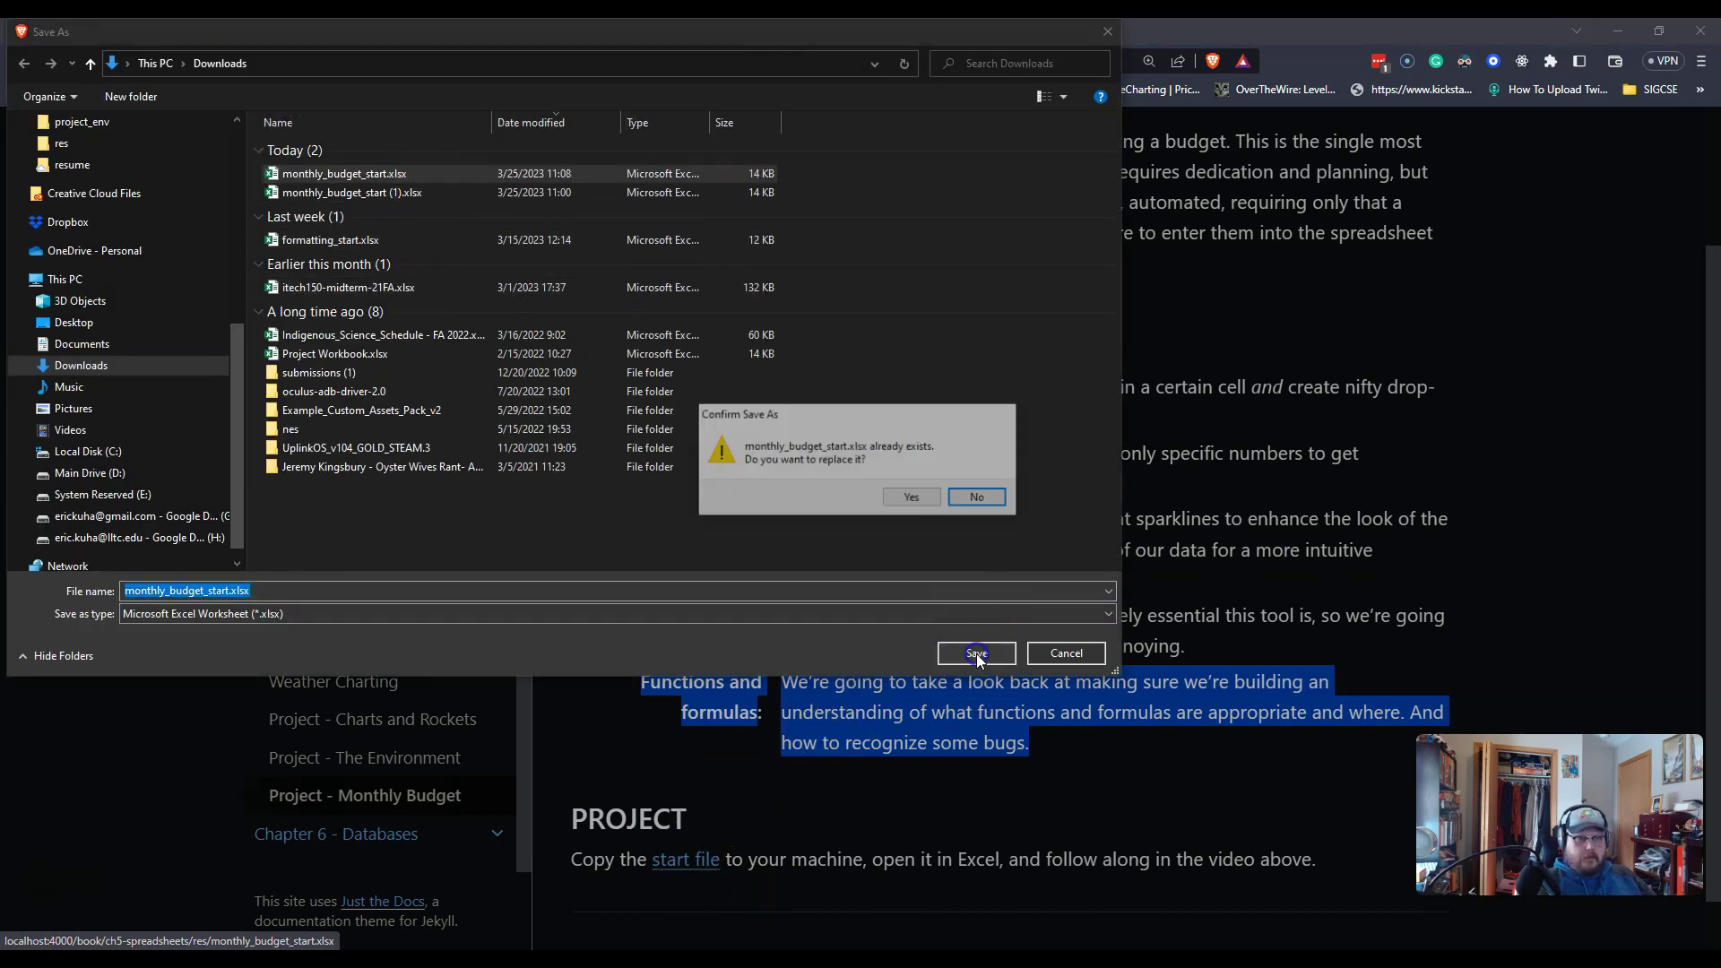
pyautogui.click(916, 495)
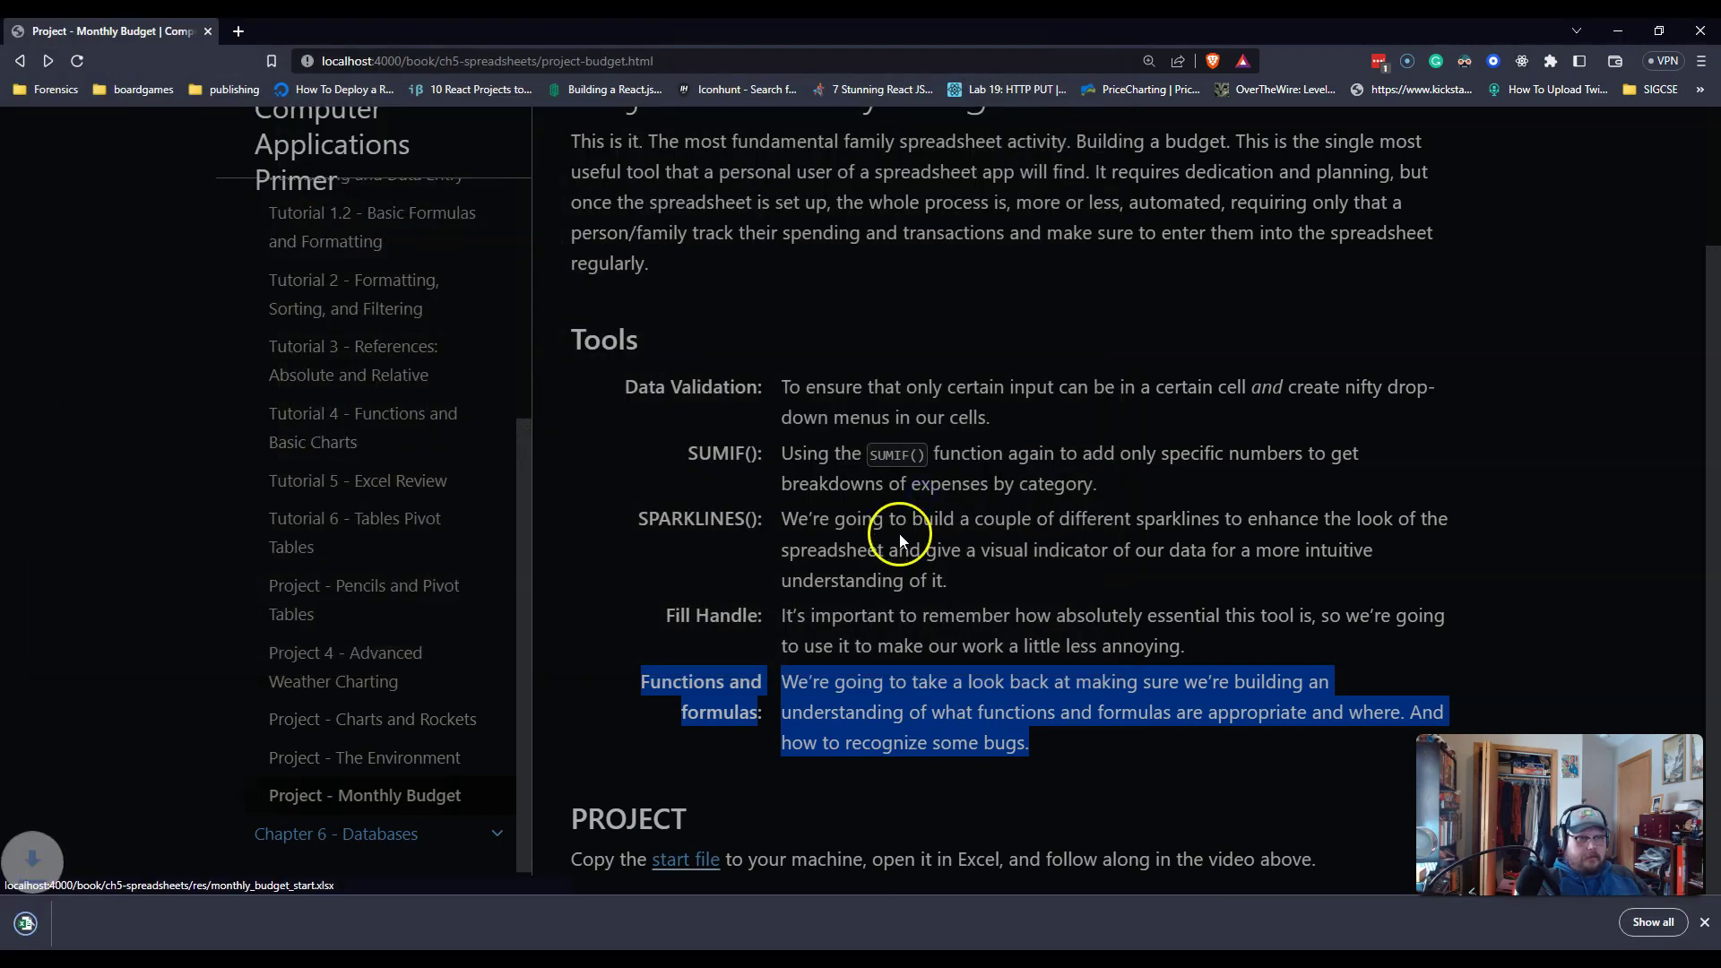
# - Open the downloaded monthly_budget_start.xlsx in Excel, enable editing, and maximize the window with cell A1 selected
pyautogui.click(135, 921)
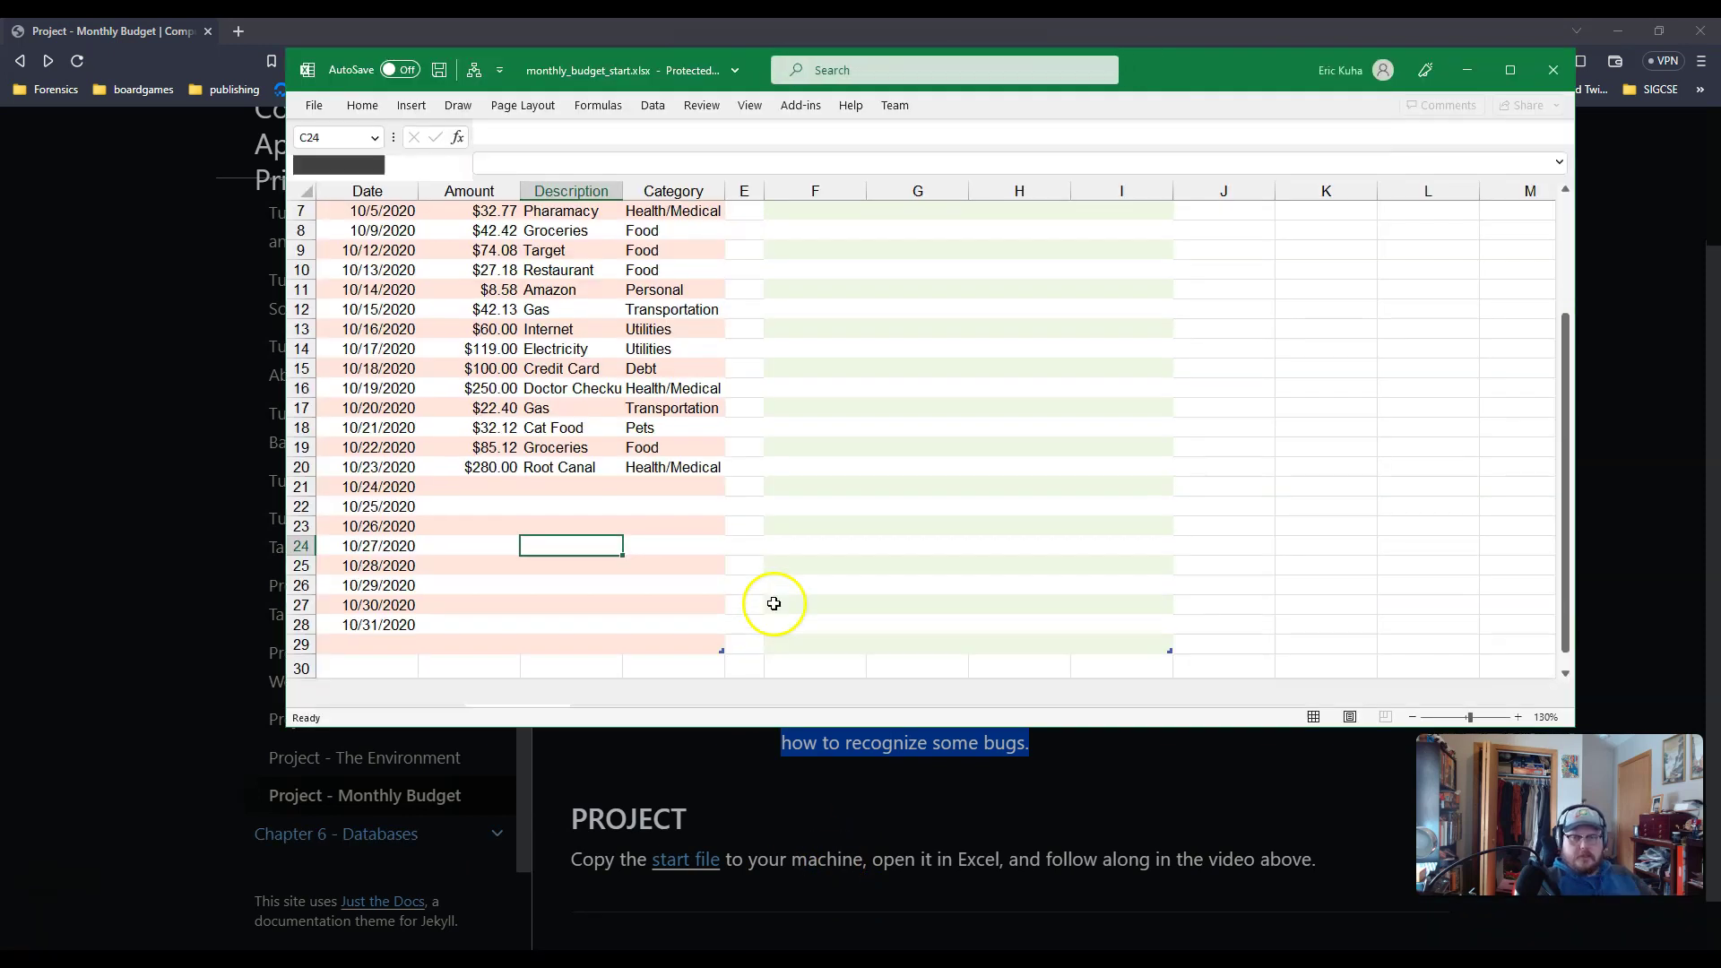
pyautogui.click(1021, 132)
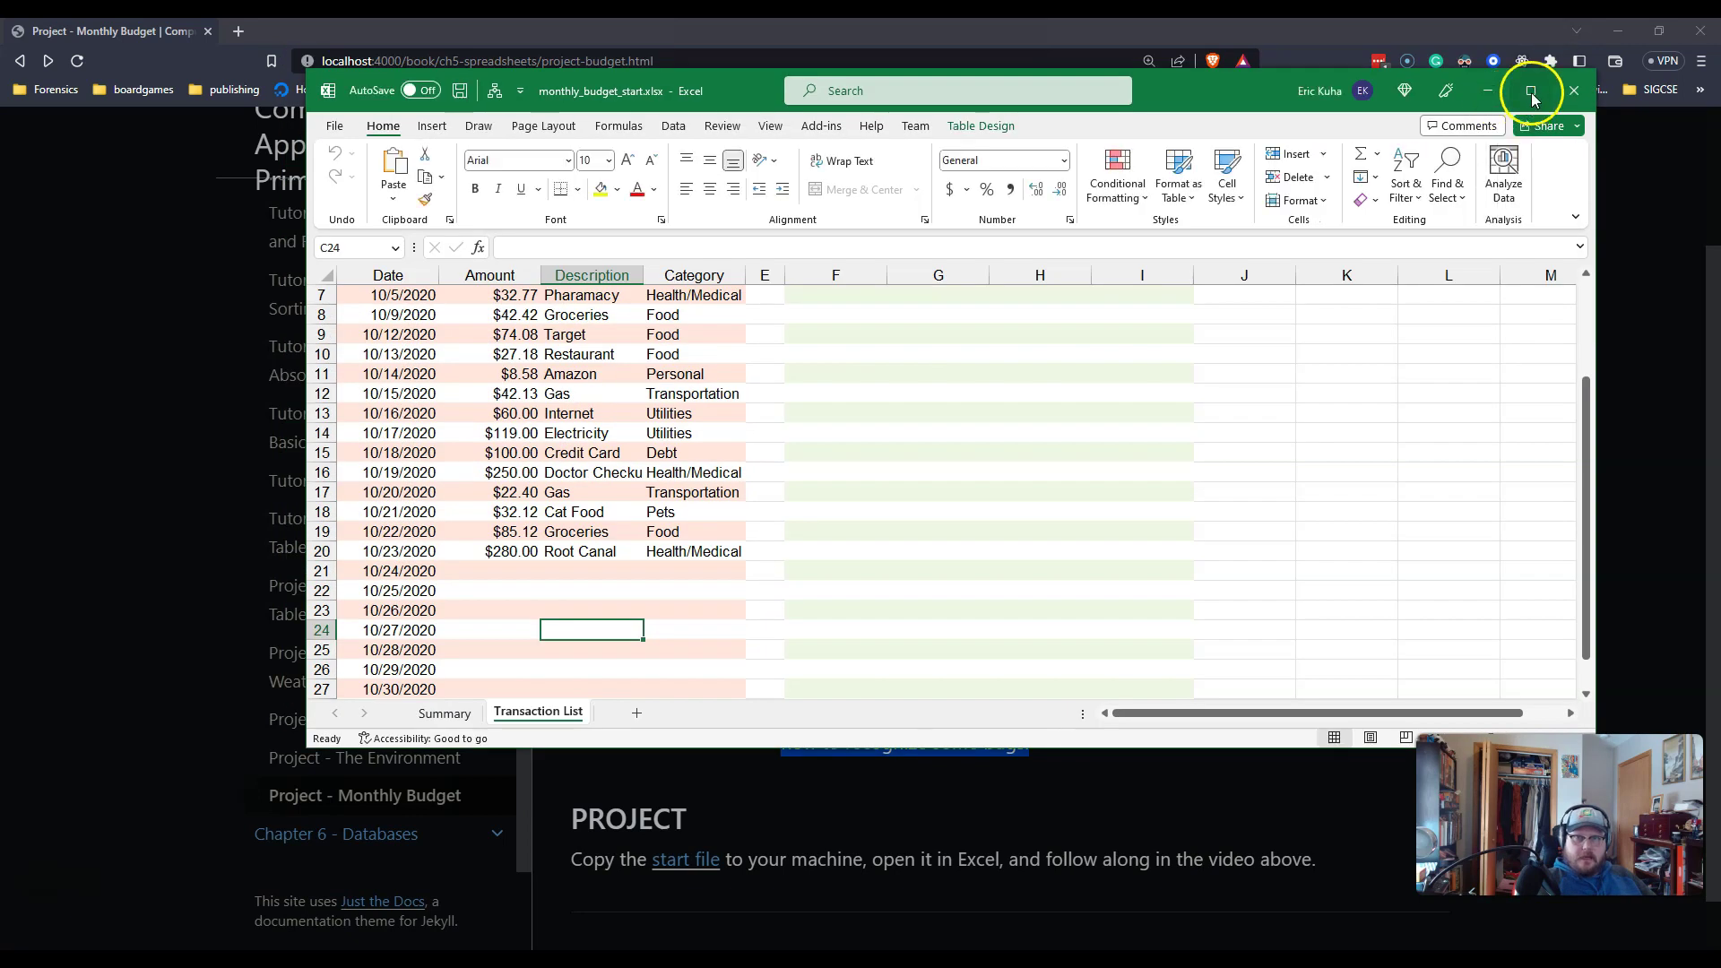
pyautogui.click(1531, 91)
pyautogui.scroll(2, 490, 482)
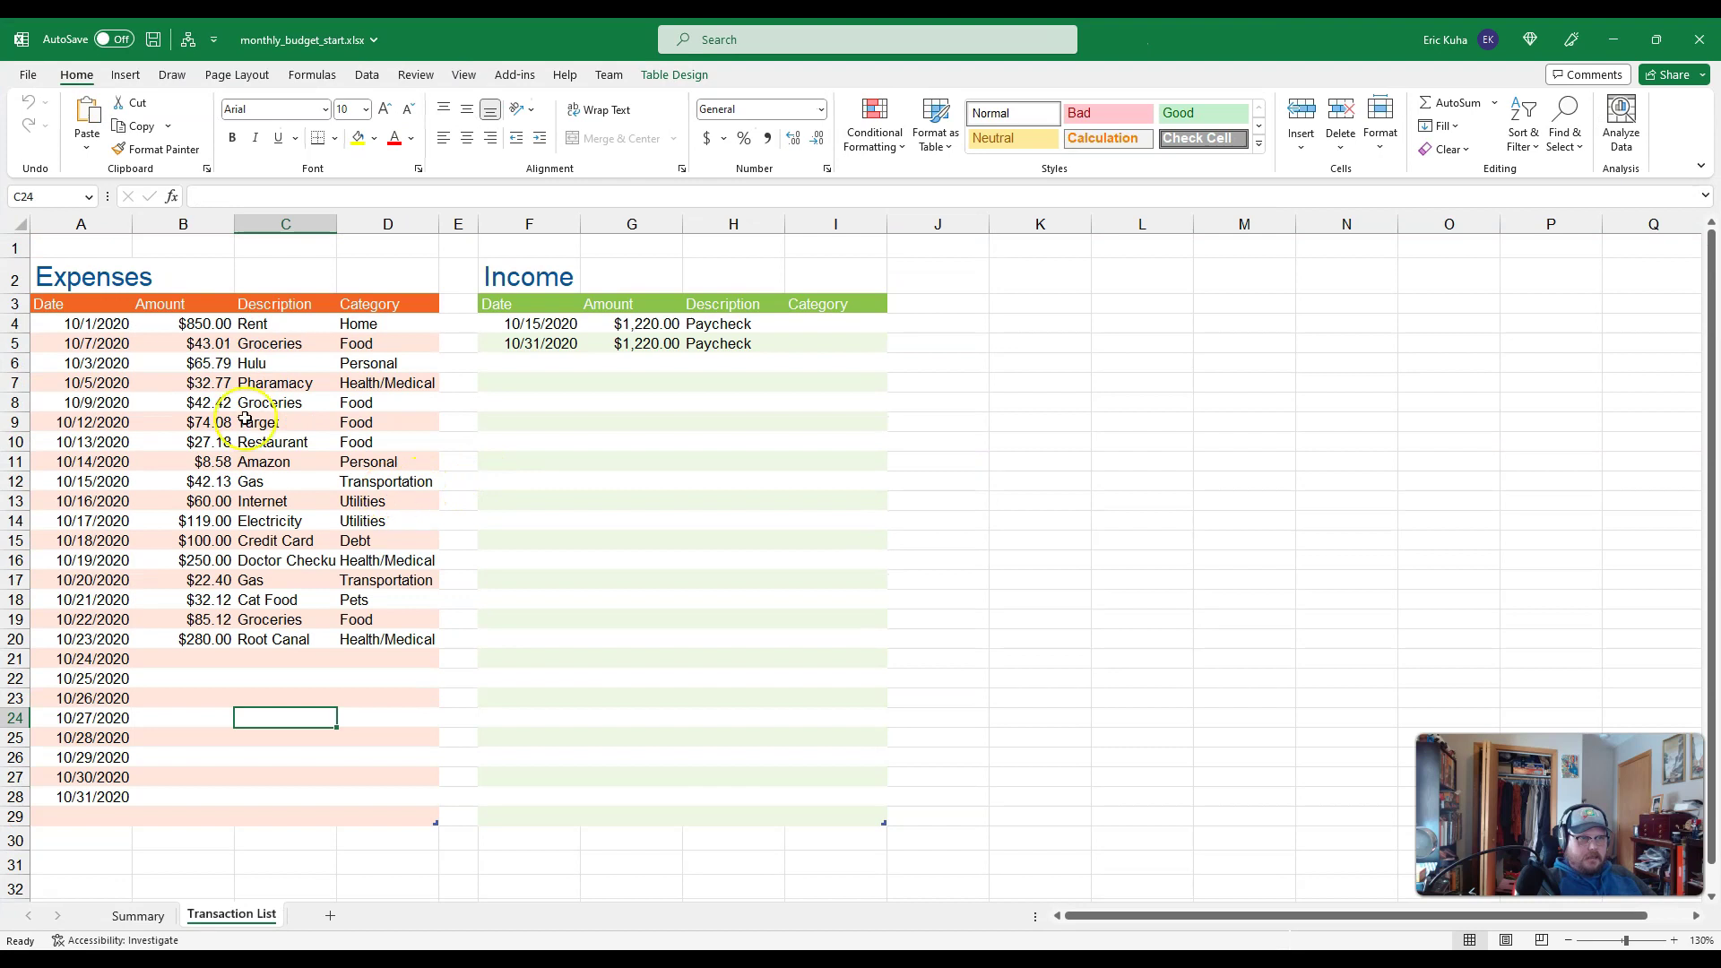
pyautogui.hotkey('ctrl', 'Home')
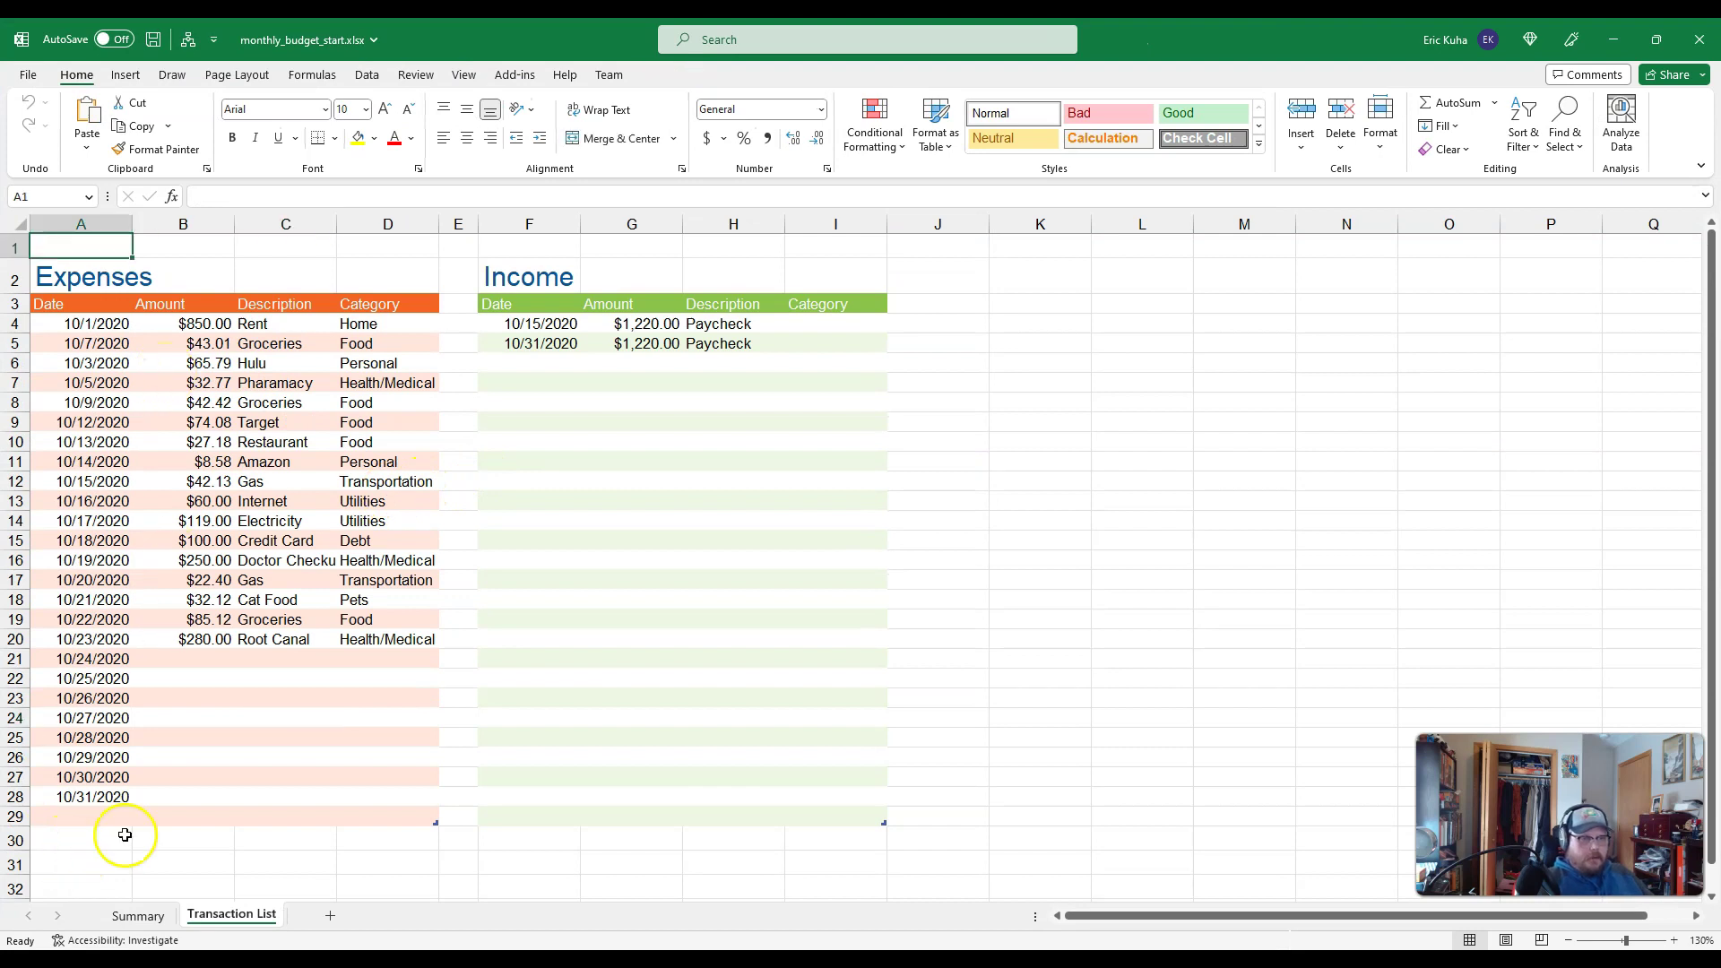
# - Compare the Summary sheet's budget layout with the expense and income tables on the Transaction List sheet
pyautogui.click(137, 915)
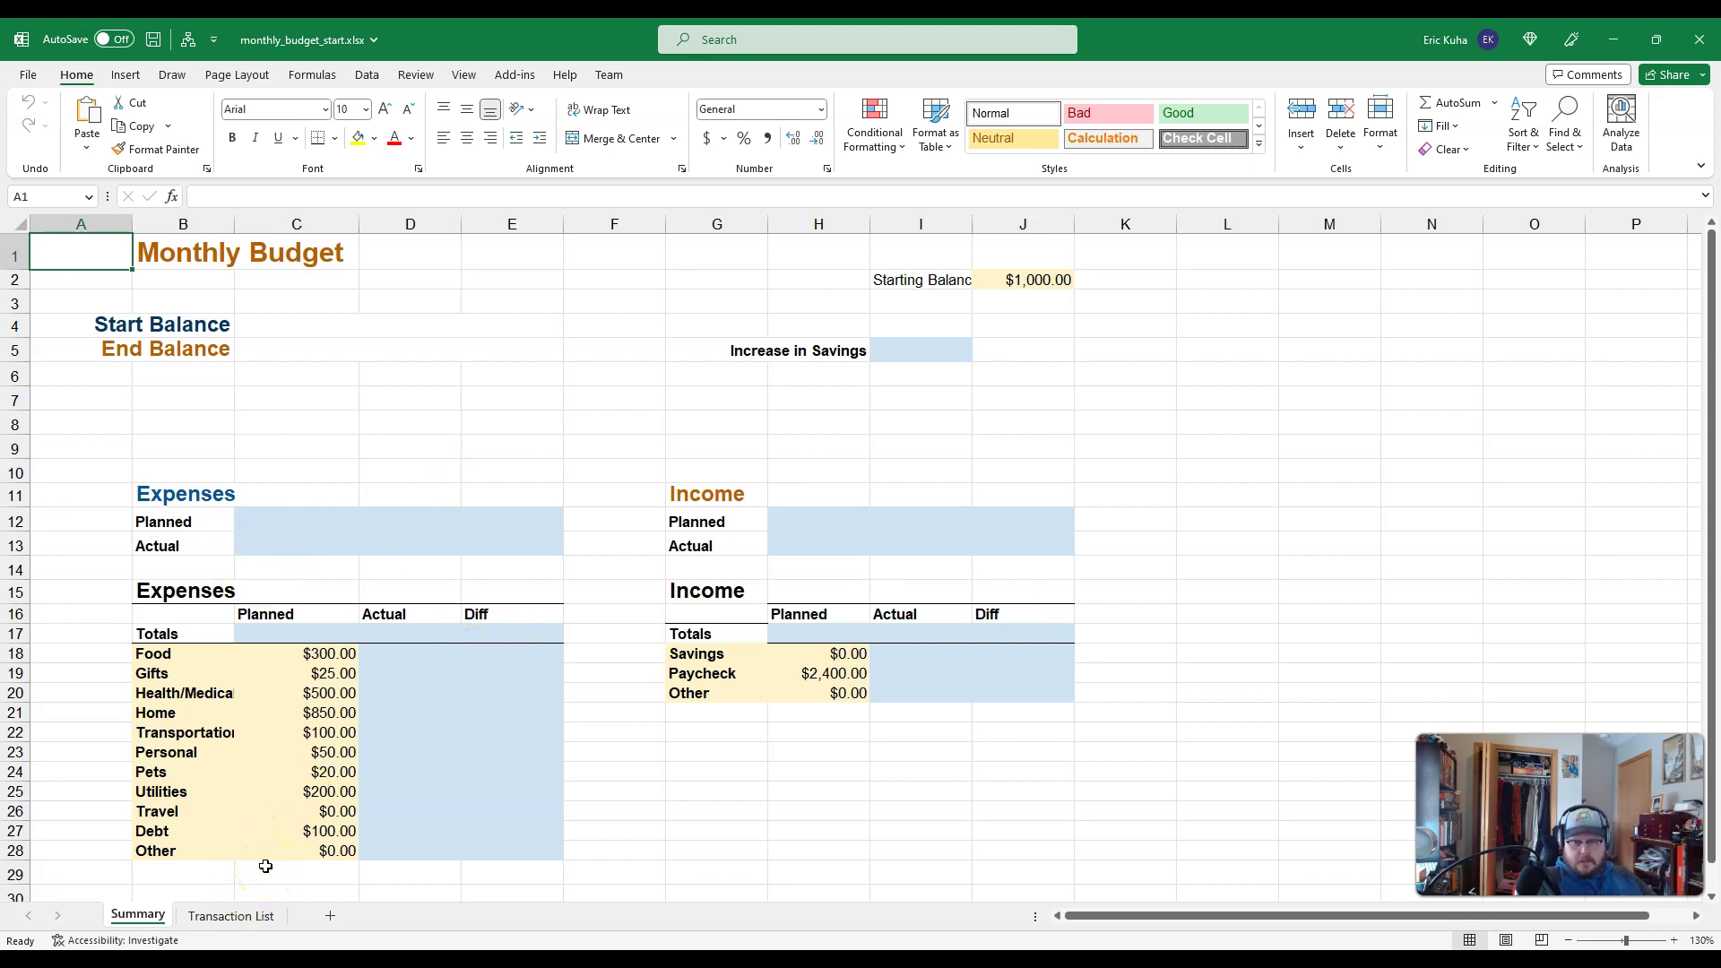
pyautogui.click(229, 918)
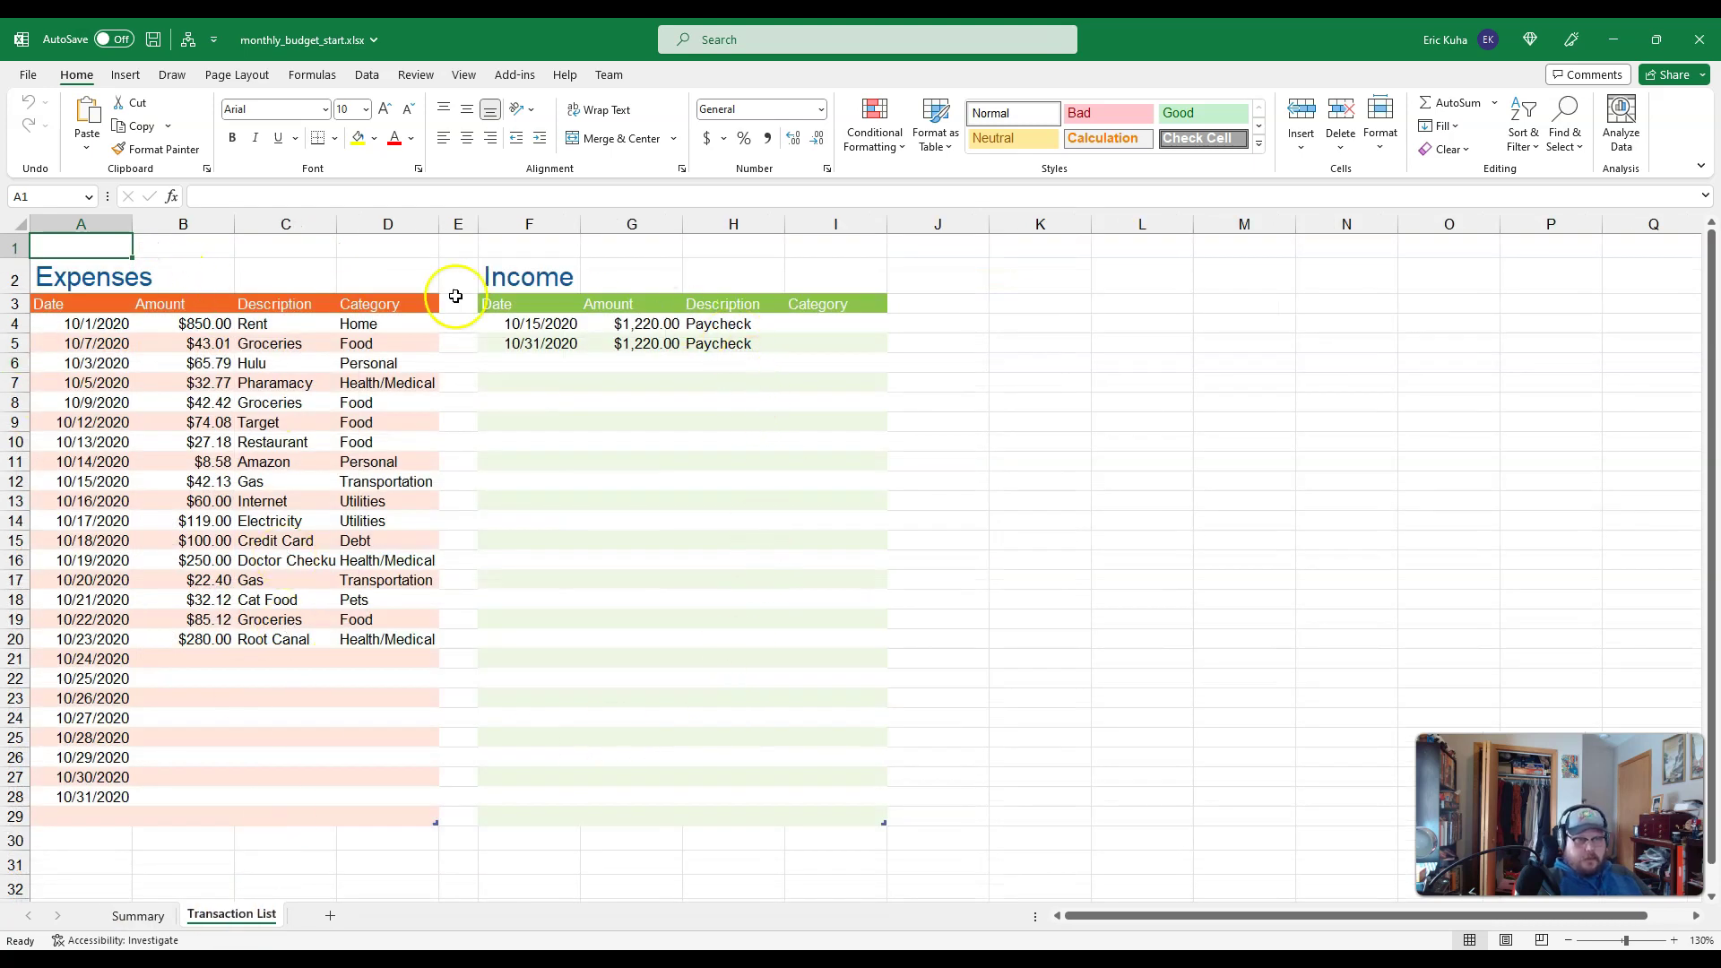
pyautogui.moveTo(63, 305); pyautogui.dragTo(857, 816)
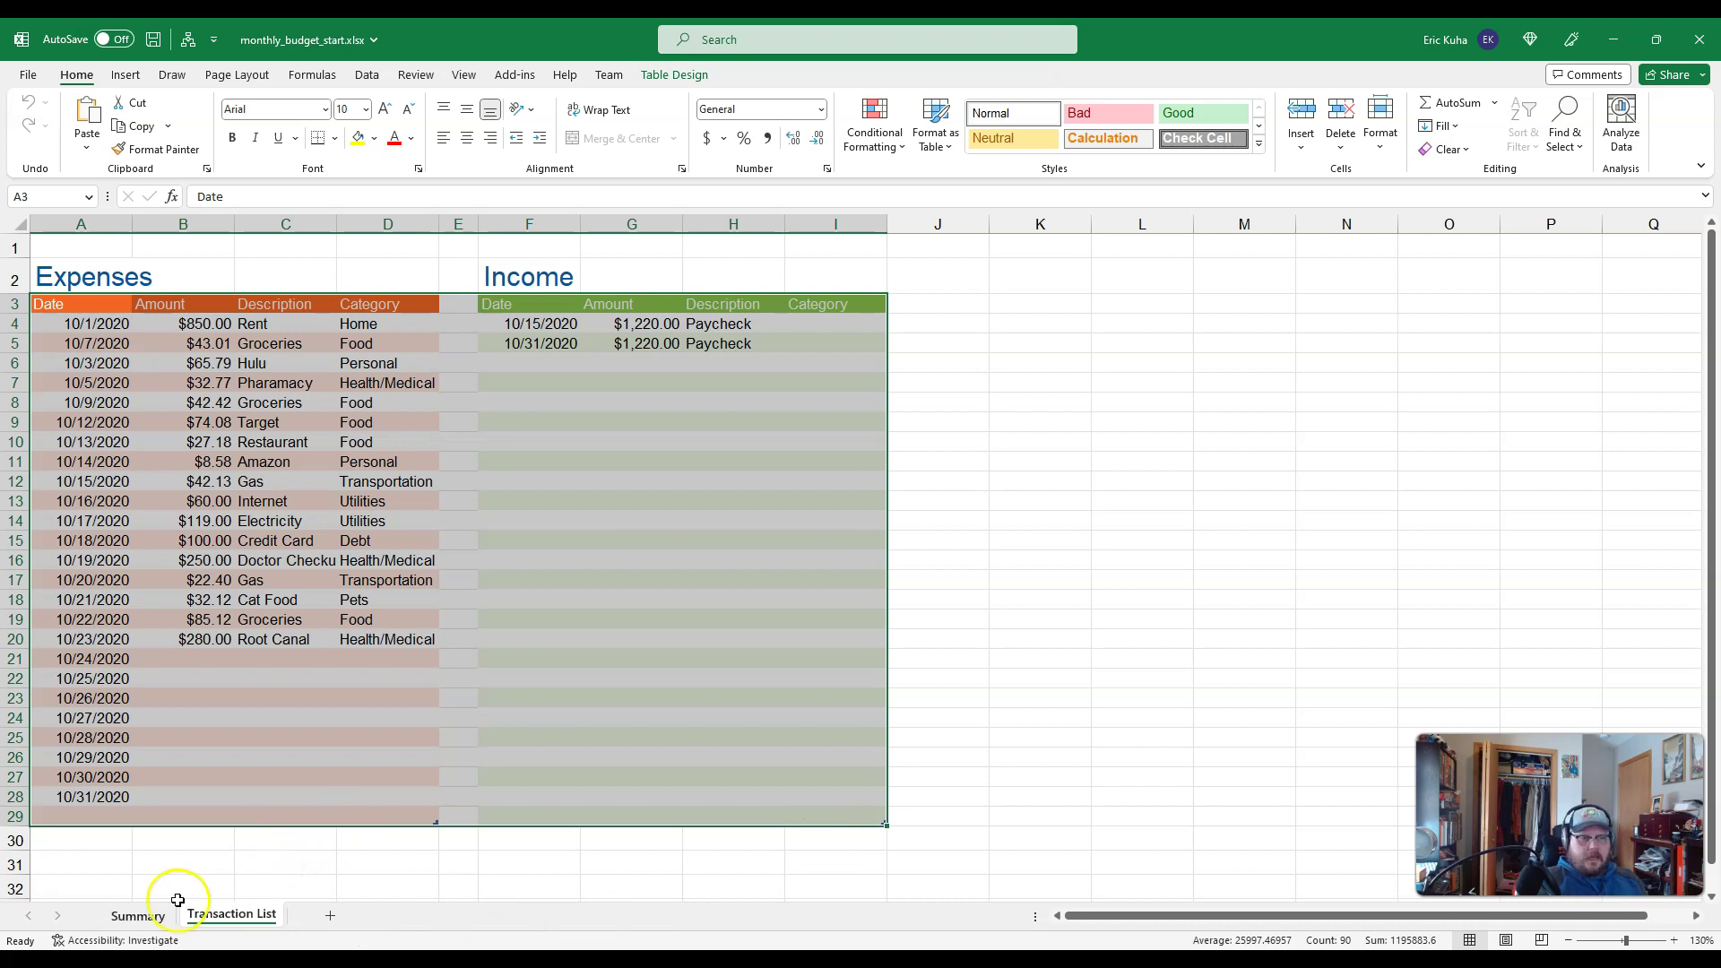
pyautogui.click(139, 915)
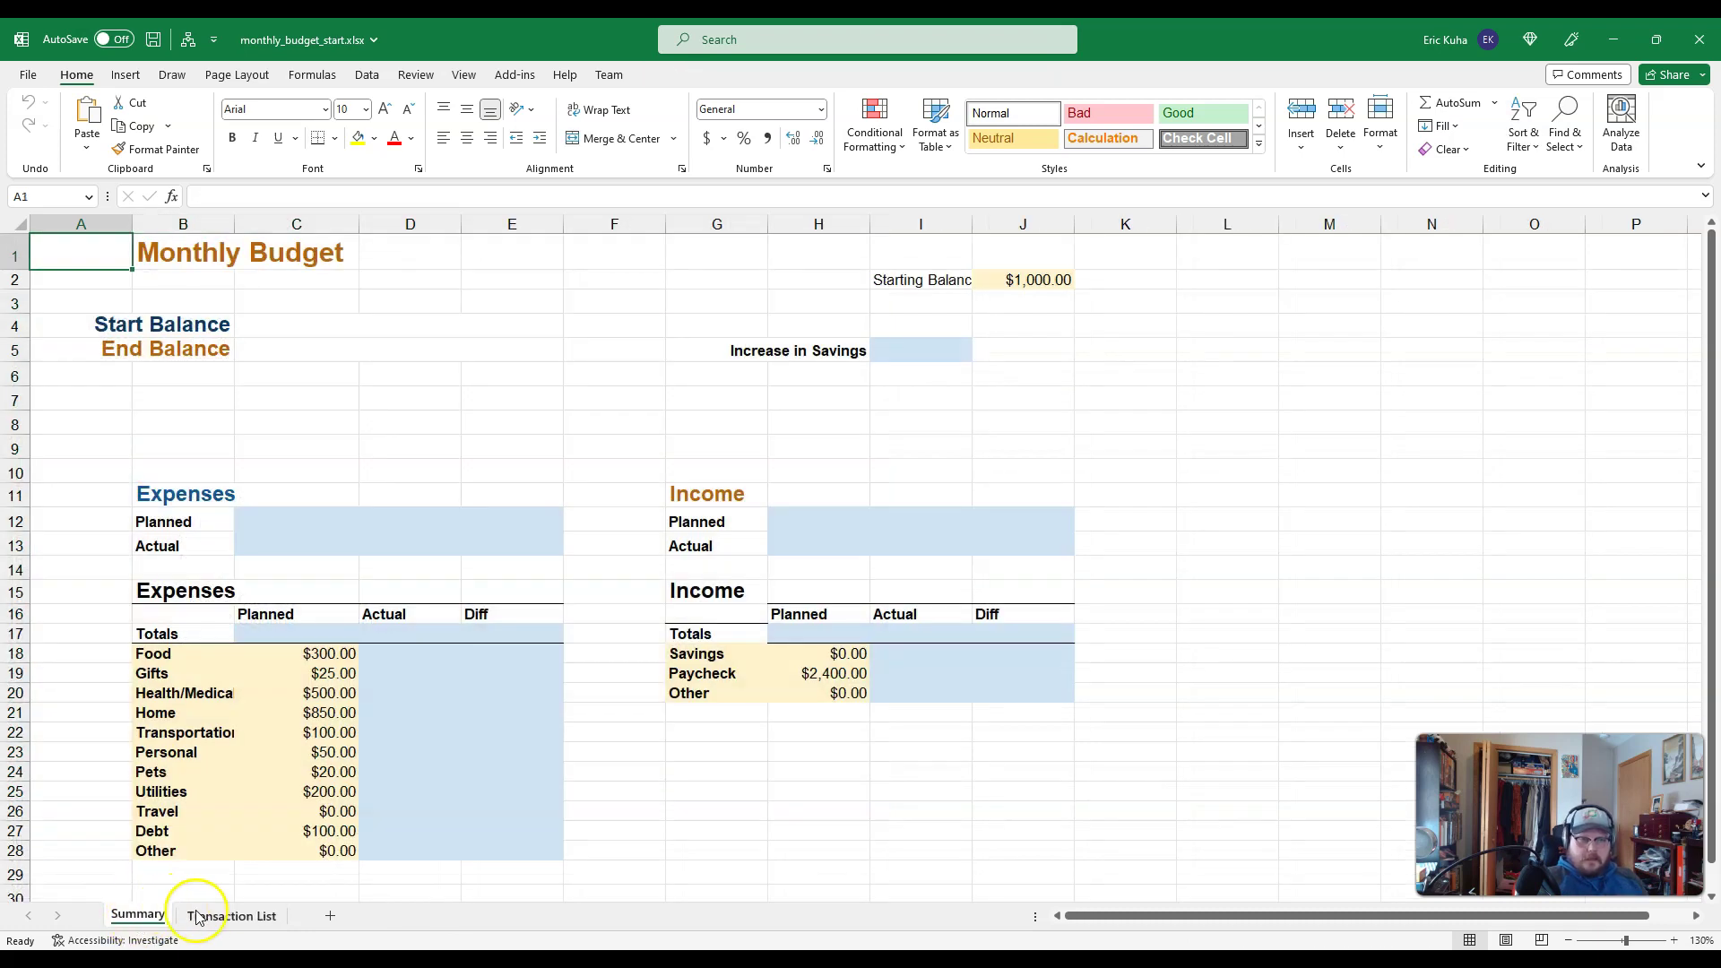
pyautogui.click(224, 914)
pyautogui.click(481, 527)
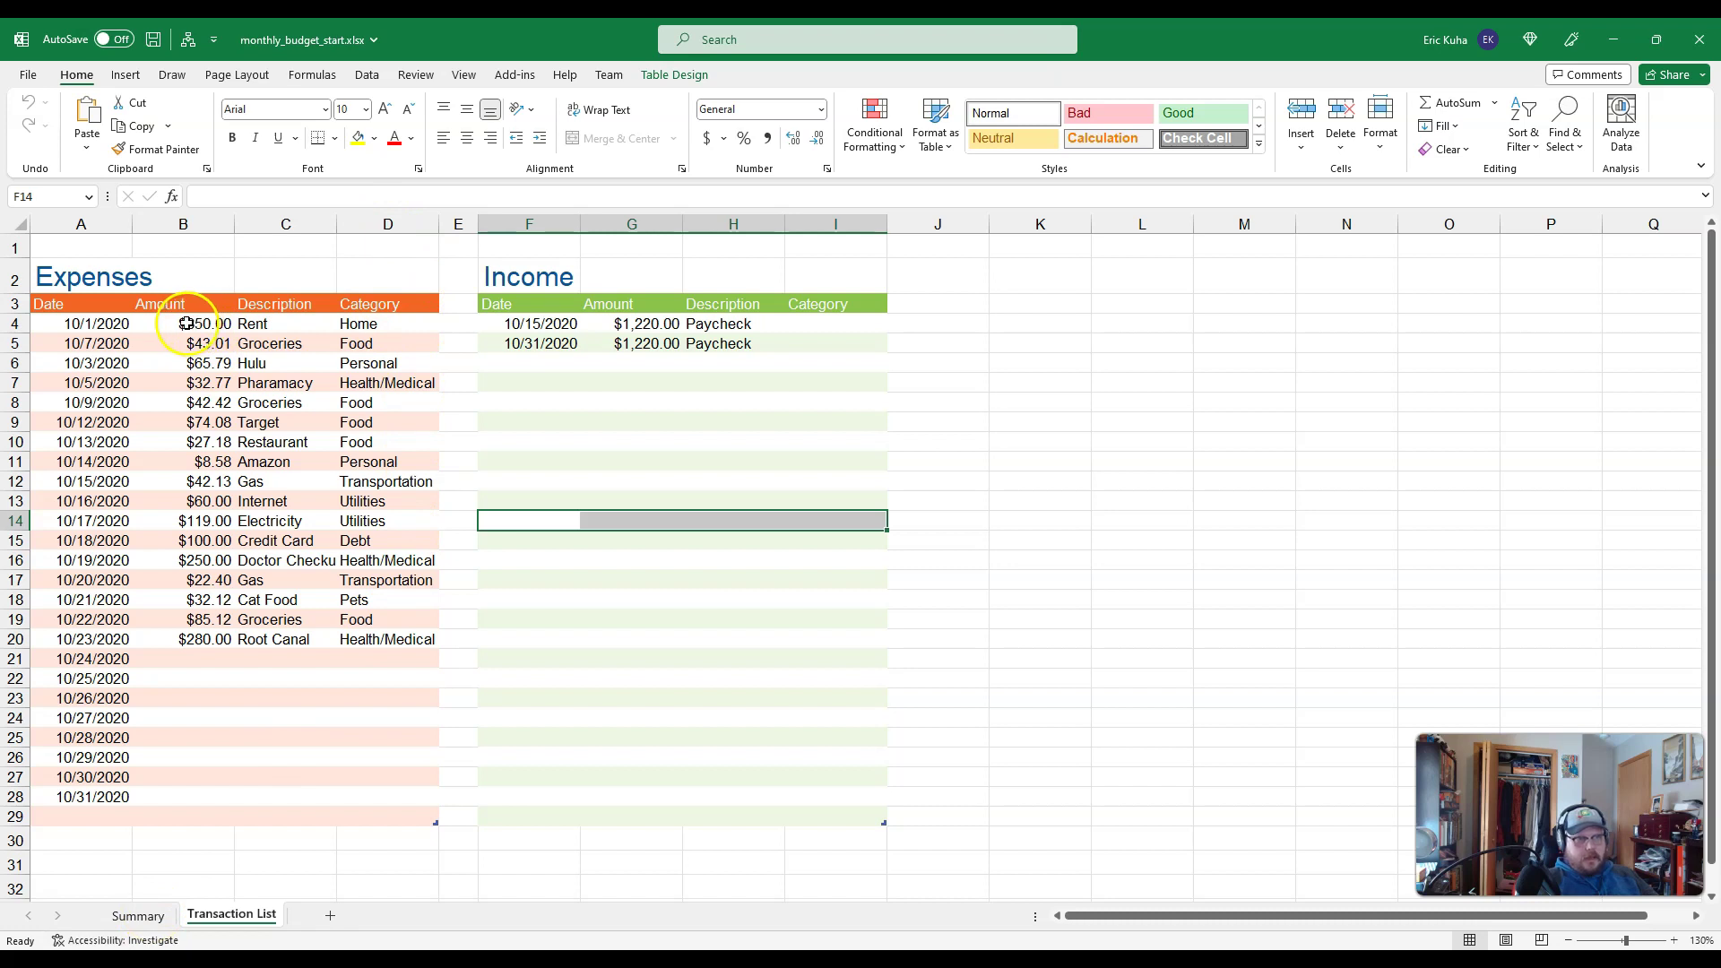
# - Examine the Rent transaction's fields and compare its category choices with the expense categories on the Summary sheet
pyautogui.click(86, 324)
pyautogui.click(205, 324)
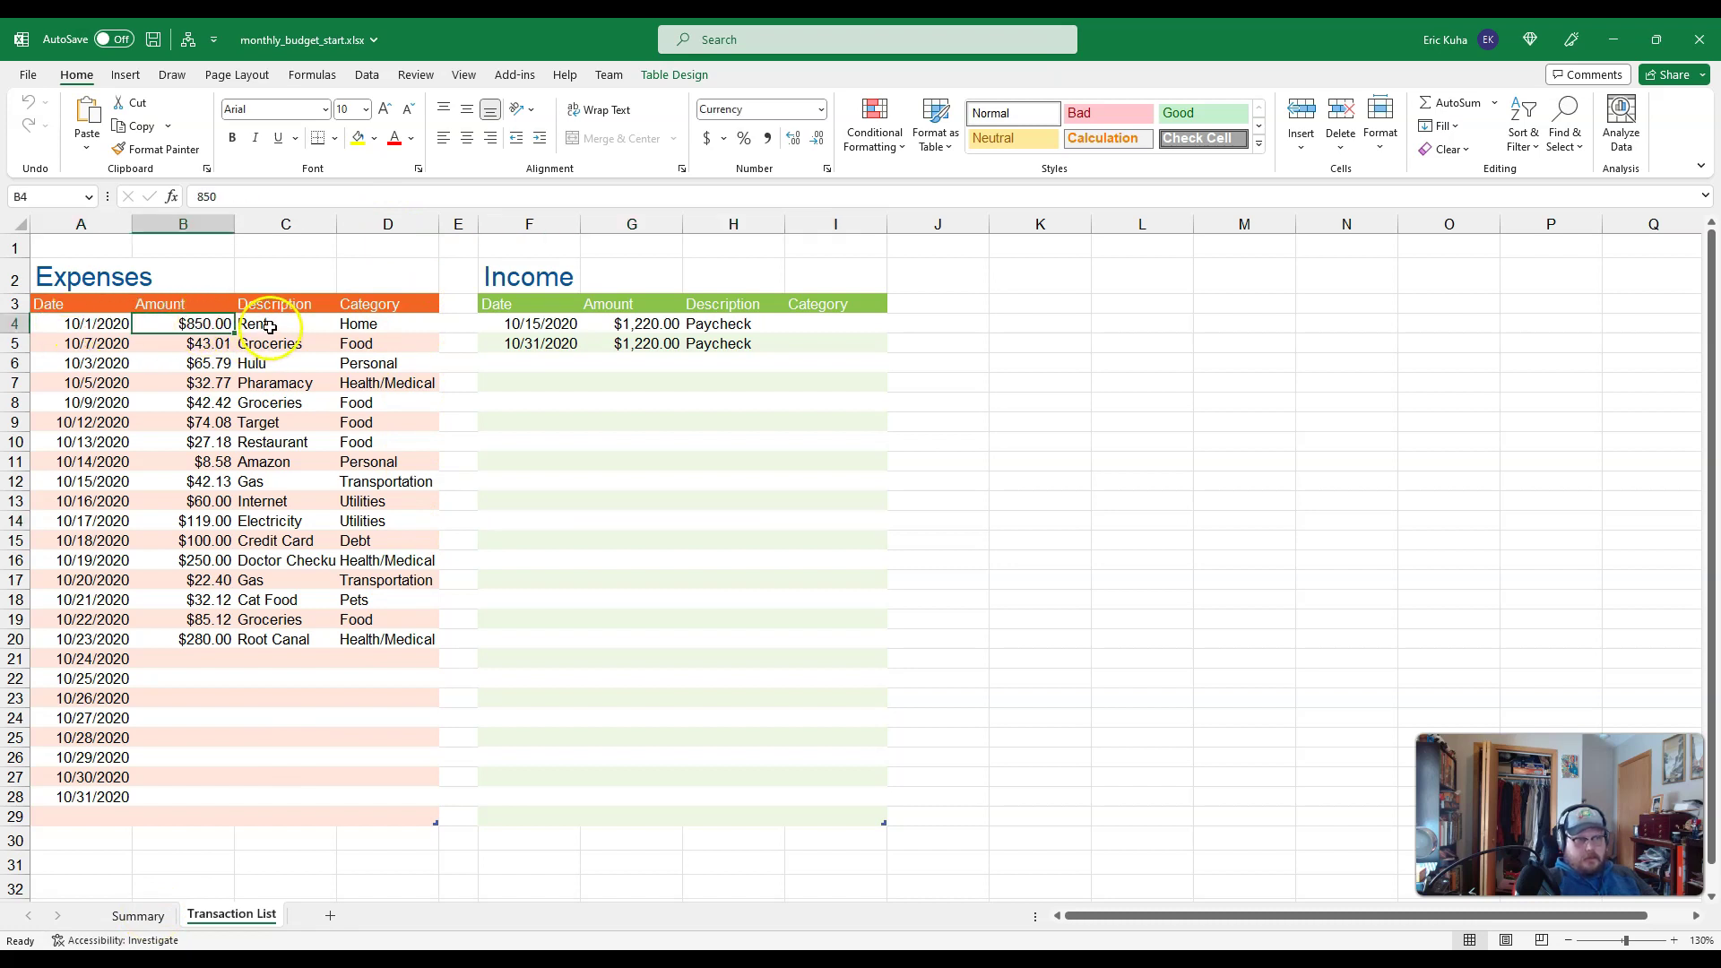
pyautogui.click(268, 328)
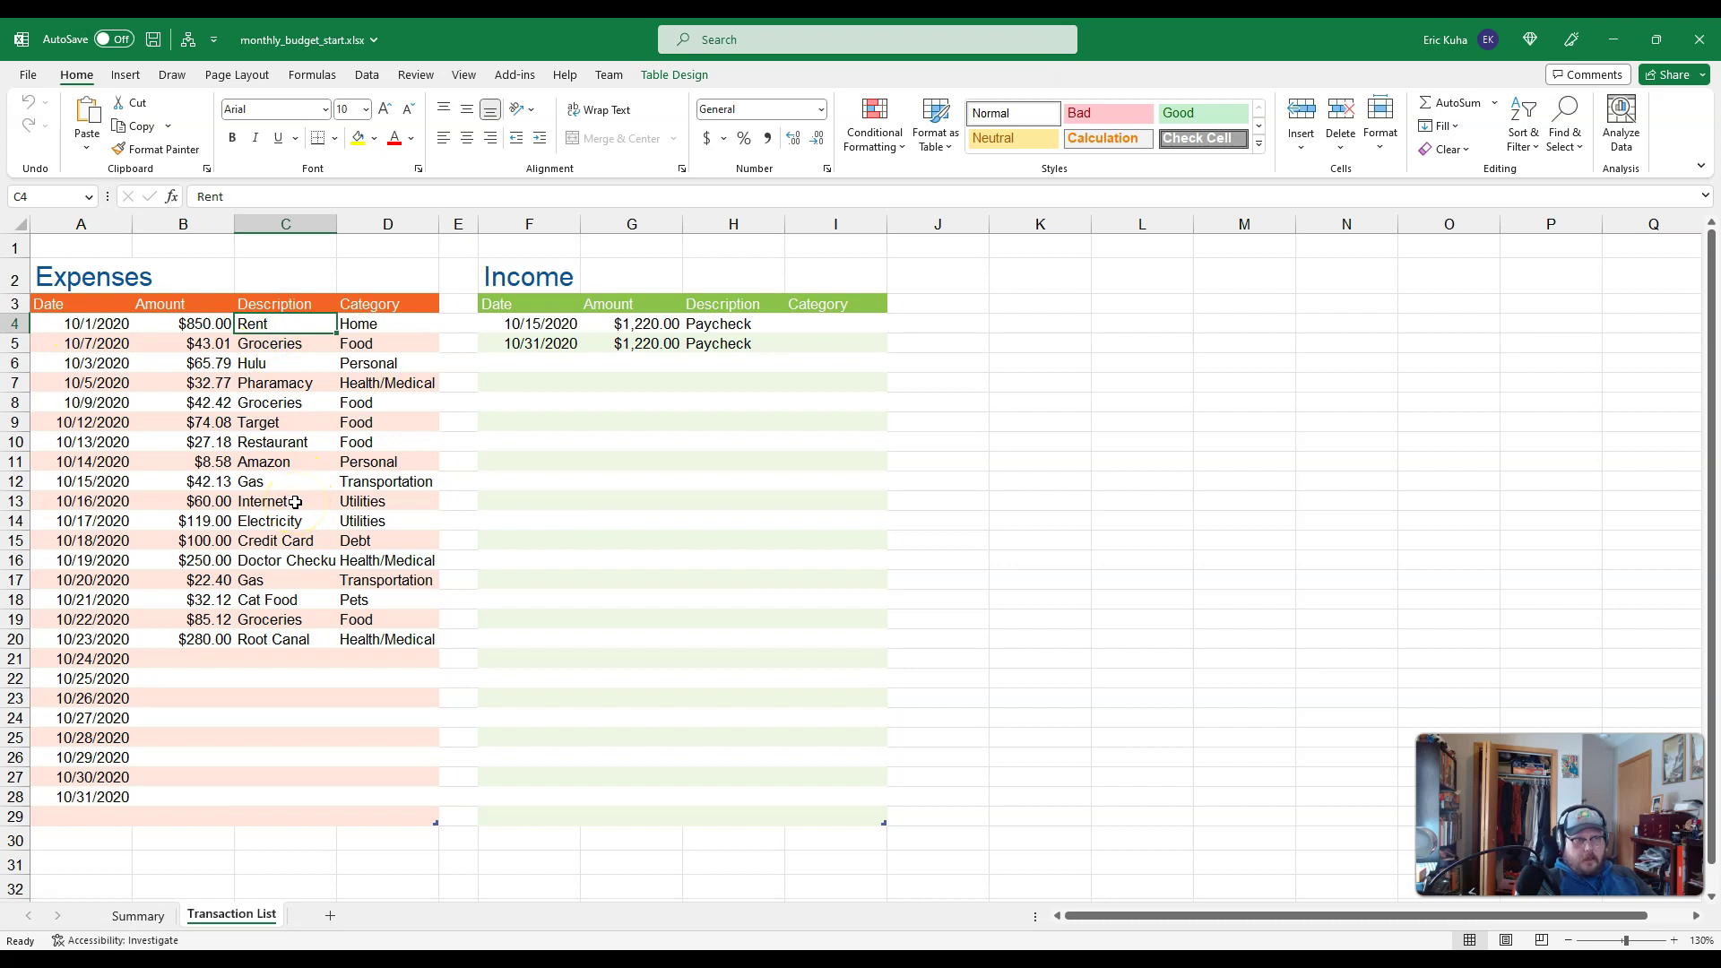
pyautogui.click(376, 326)
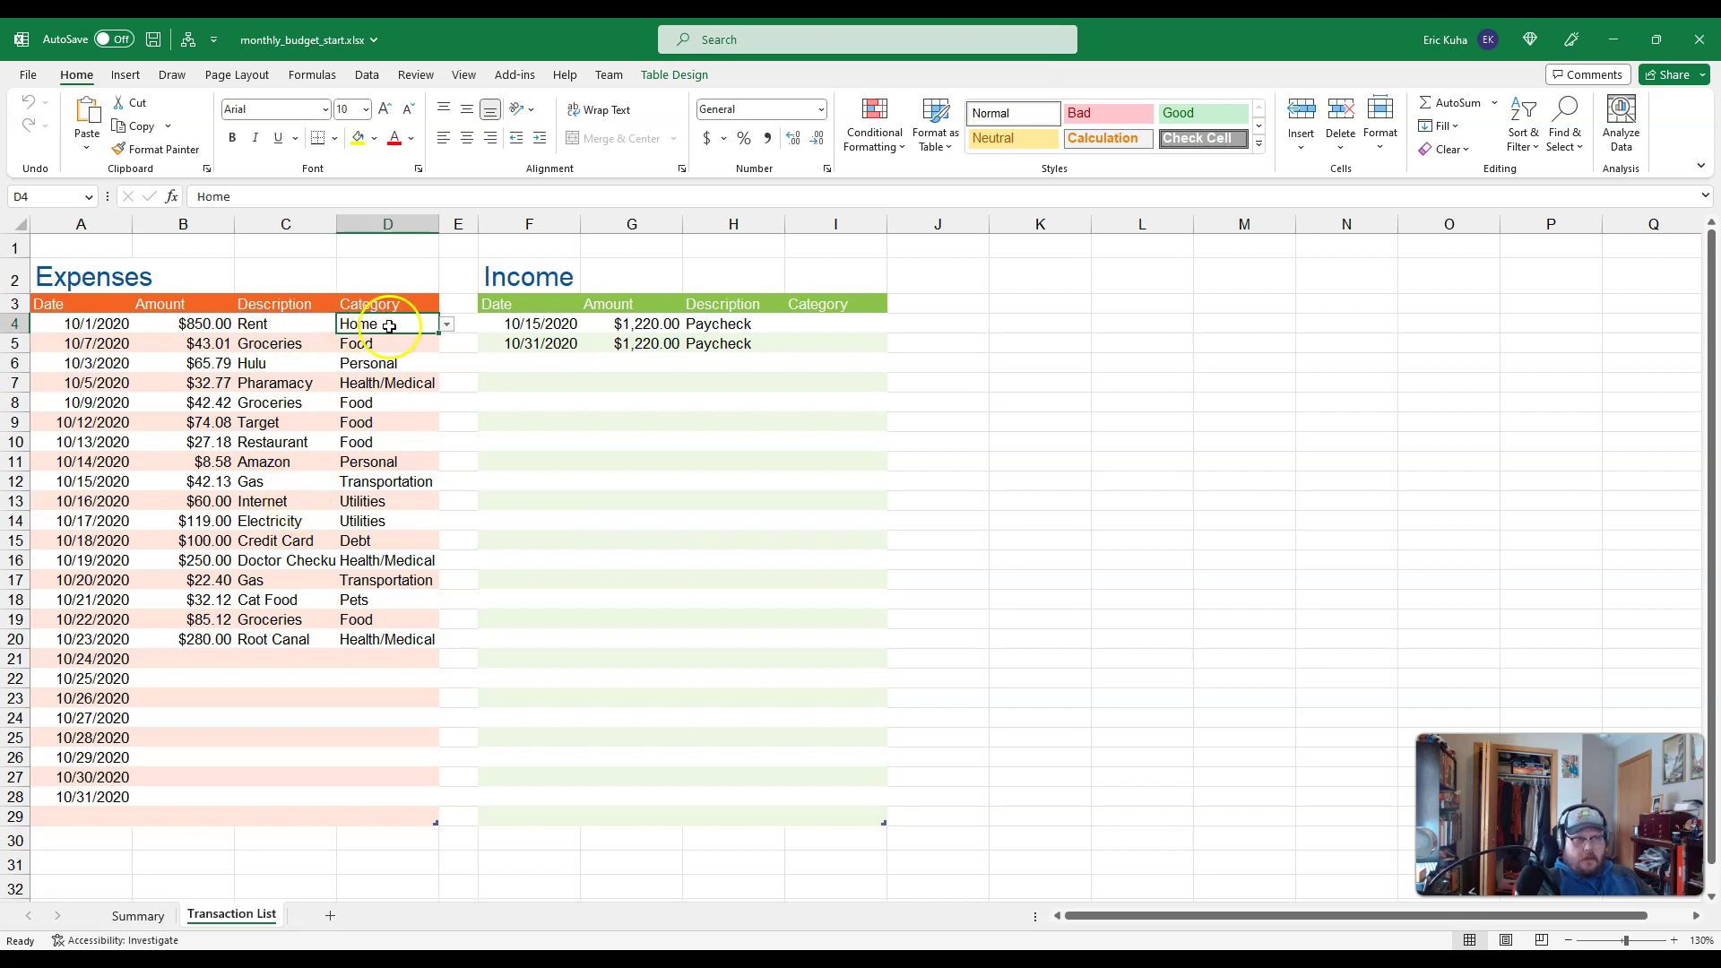
pyautogui.click(141, 915)
pyautogui.moveTo(148, 653); pyautogui.dragTo(151, 853)
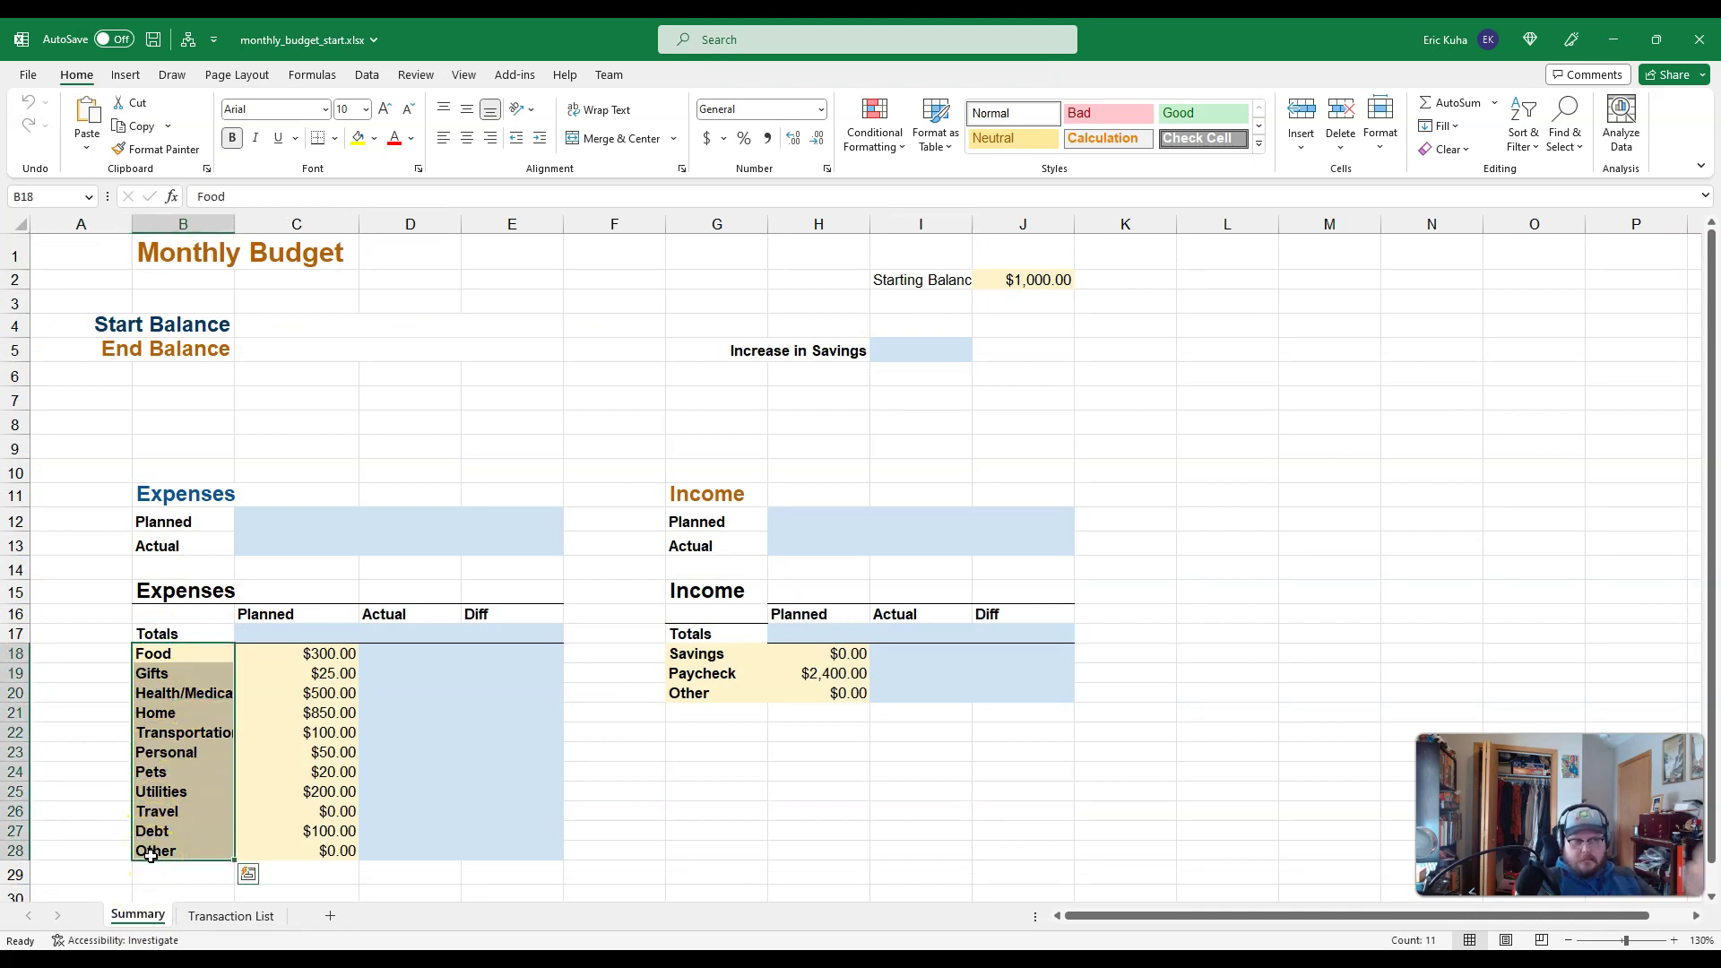
pyautogui.click(132, 521)
pyautogui.click(208, 923)
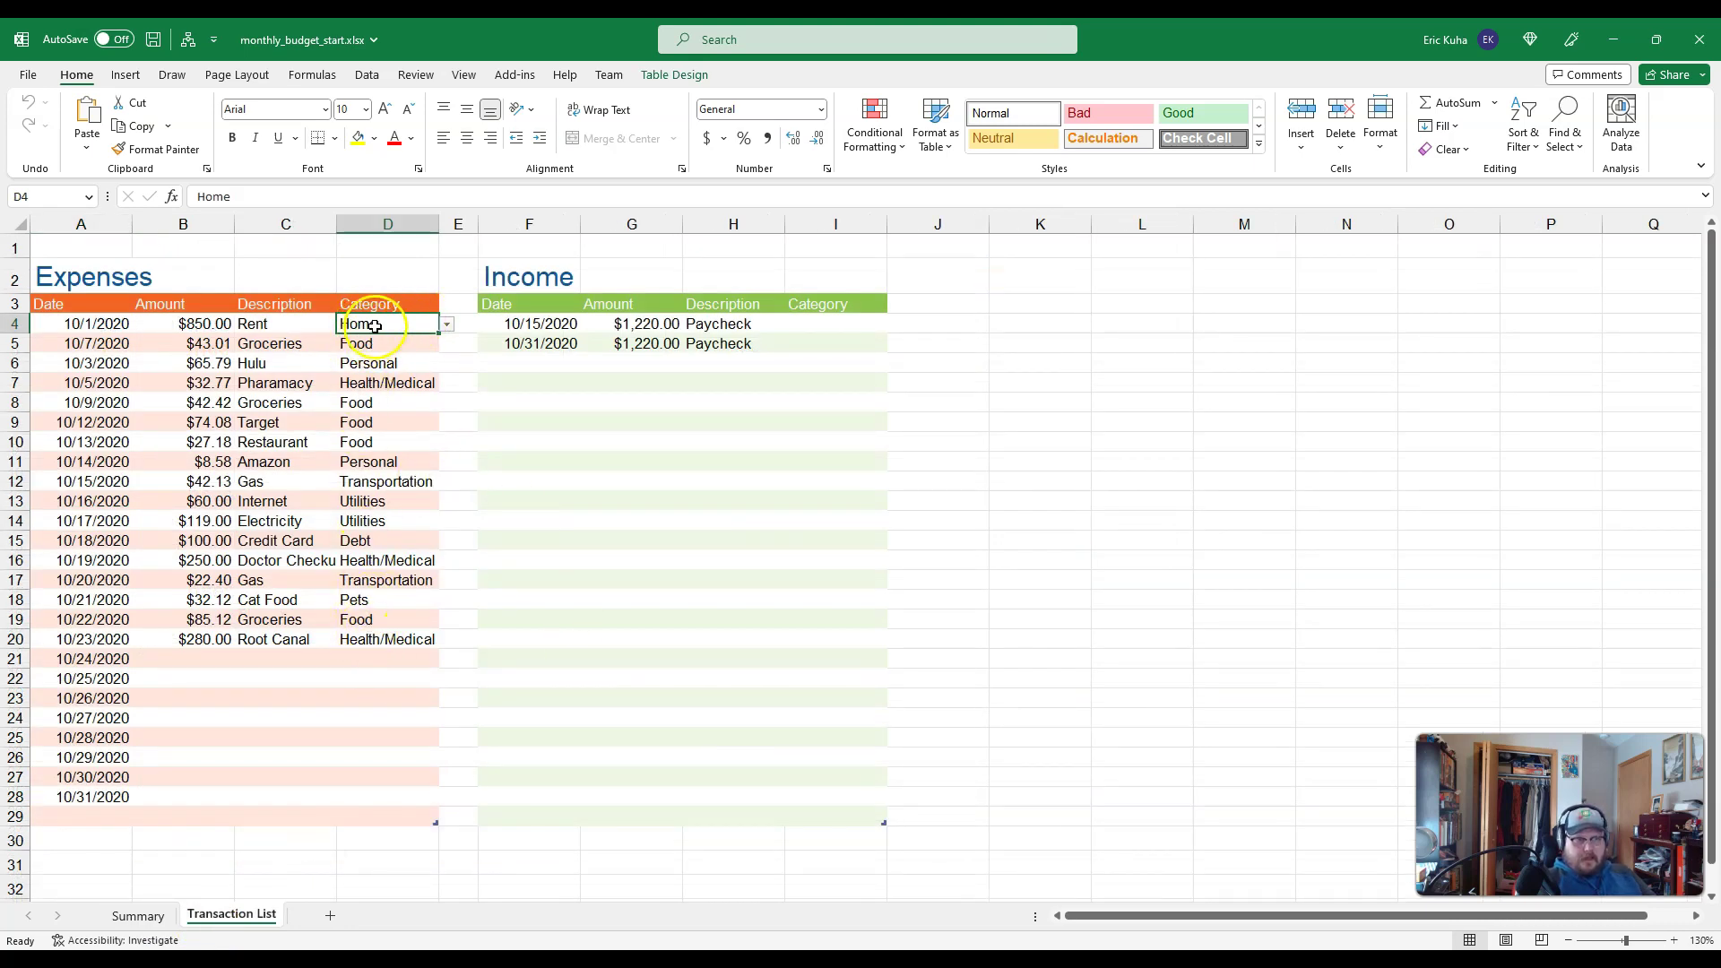
pyautogui.click(447, 328)
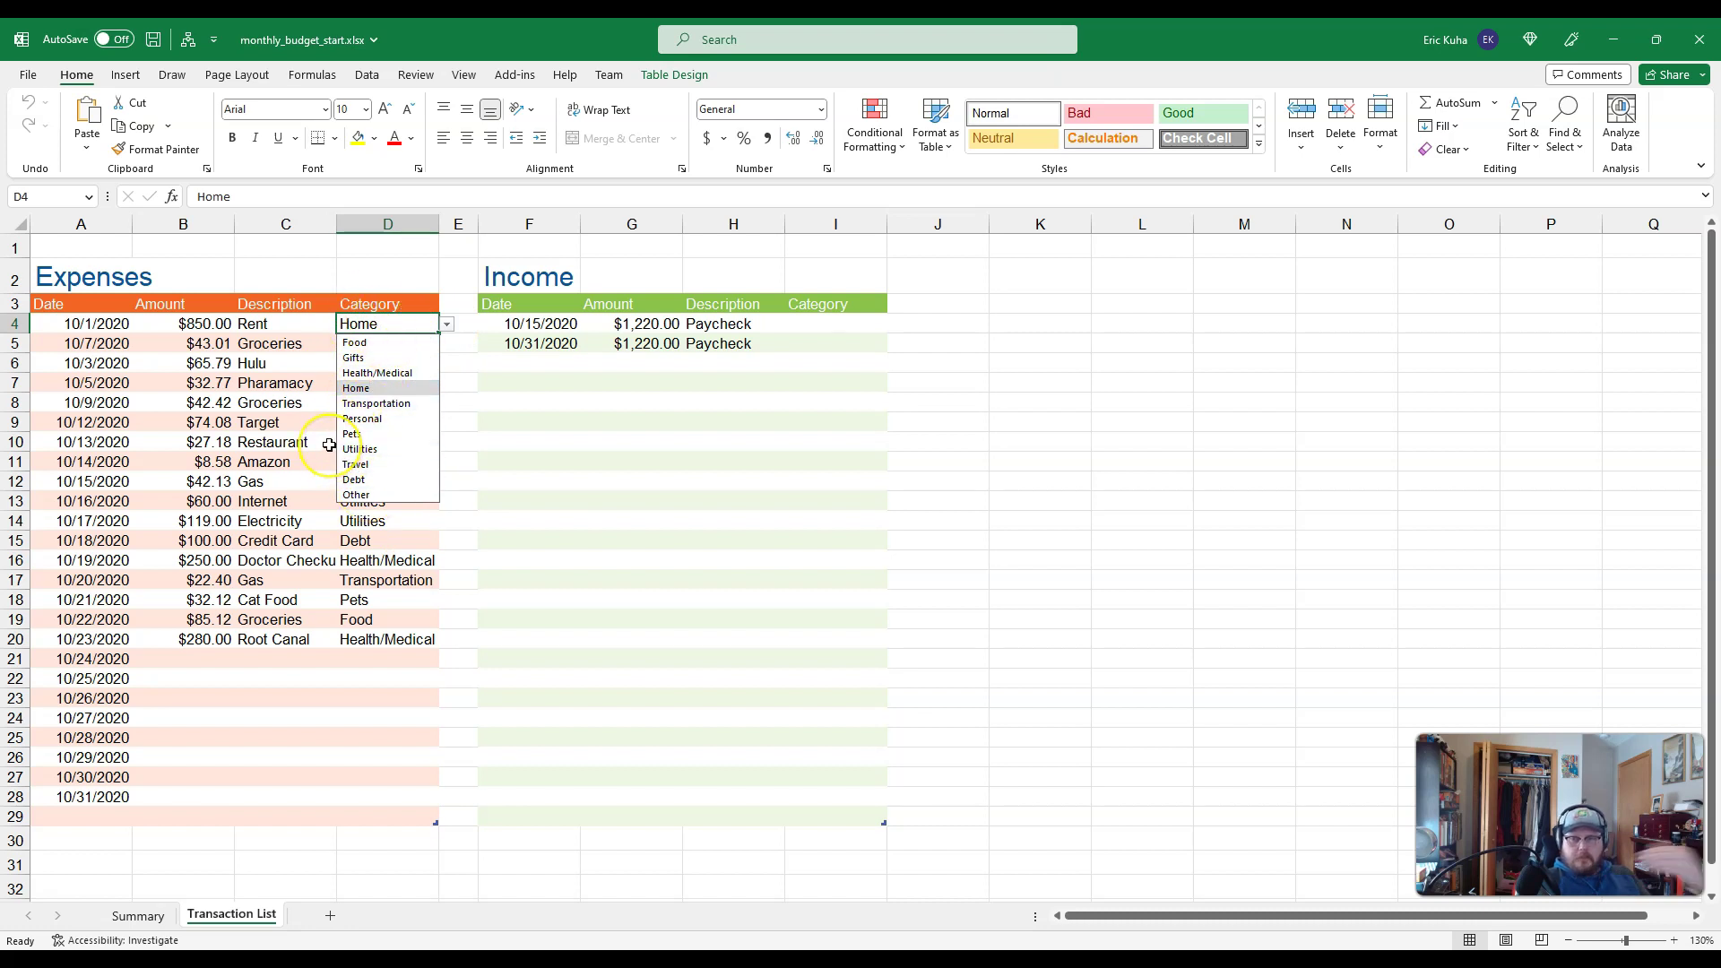
# - Enter an expense of 600 described as New Tires for 10/24/2020, ending on its empty category cell
pyautogui.click(183, 660)
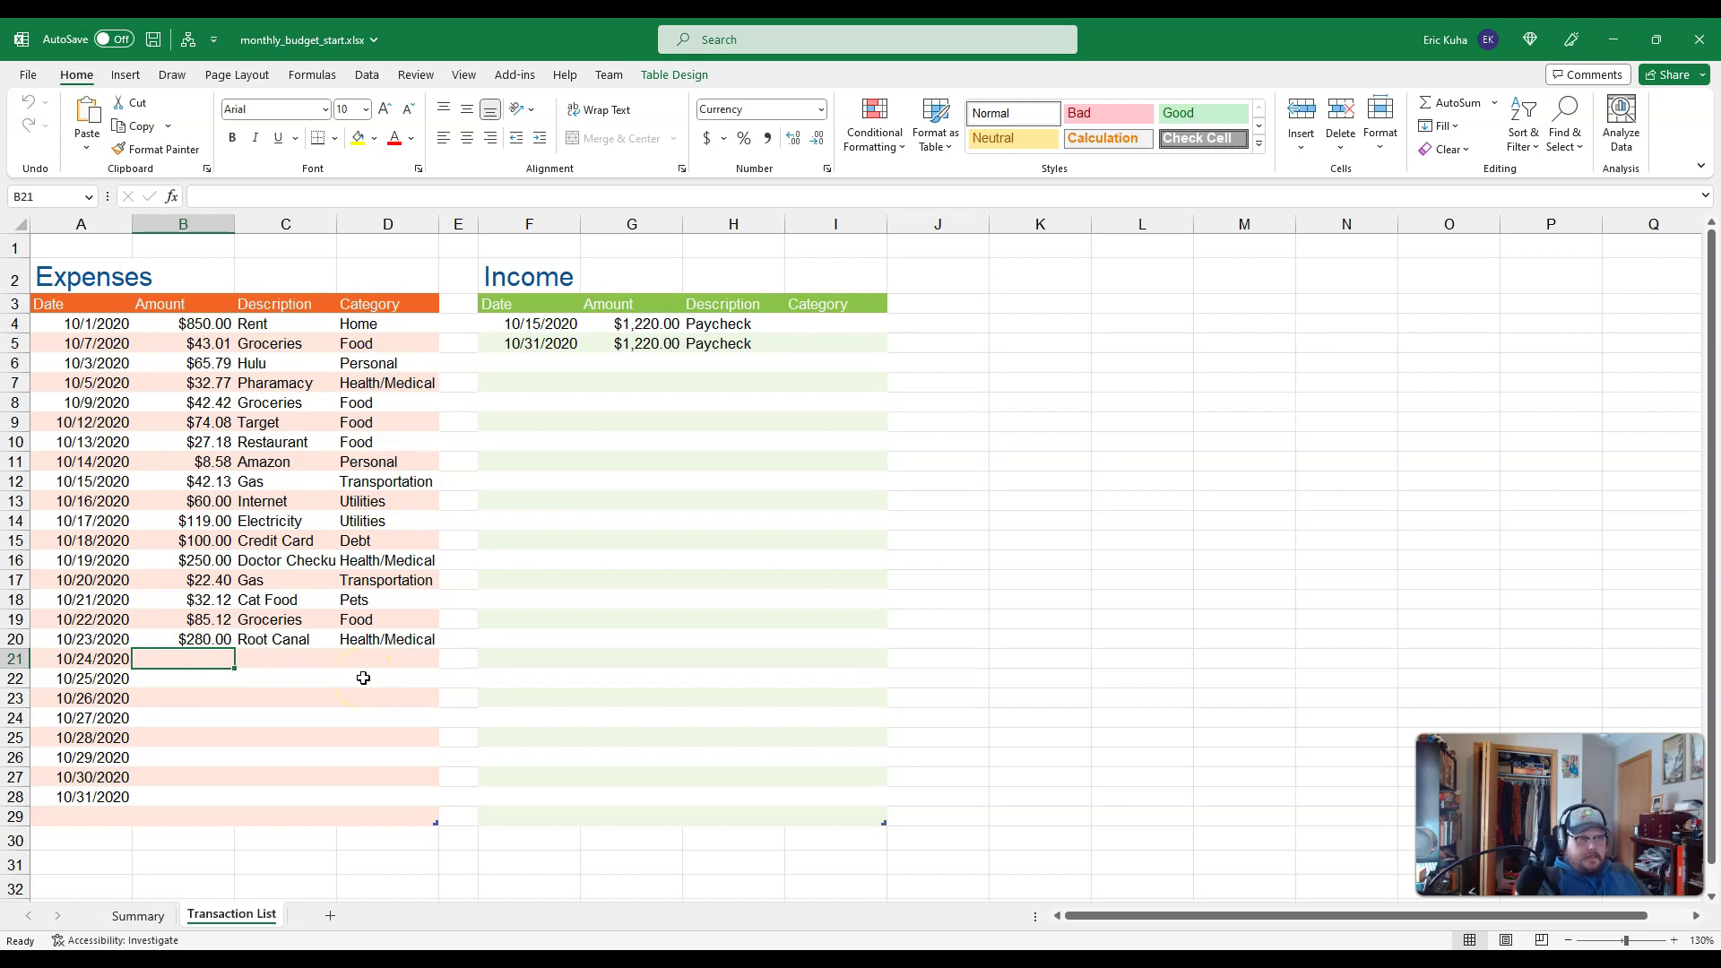
pyautogui.write('600')
pyautogui.press('Tab')
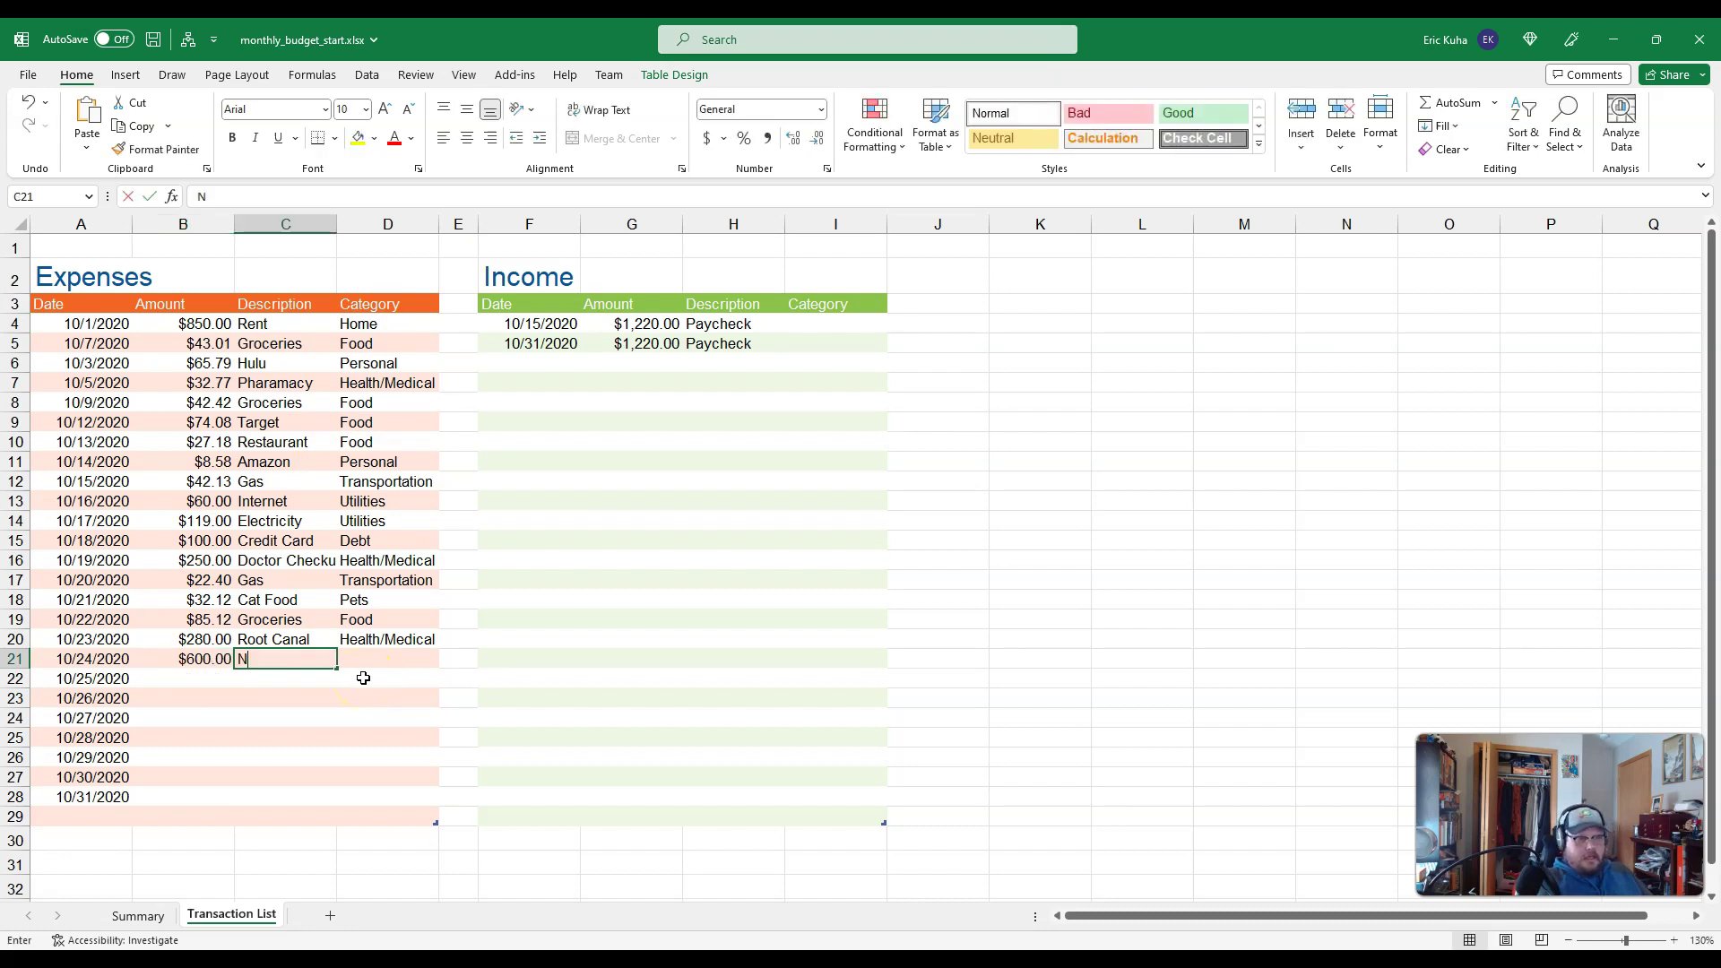
pyautogui.write('New Tires')
pyautogui.click(365, 661)
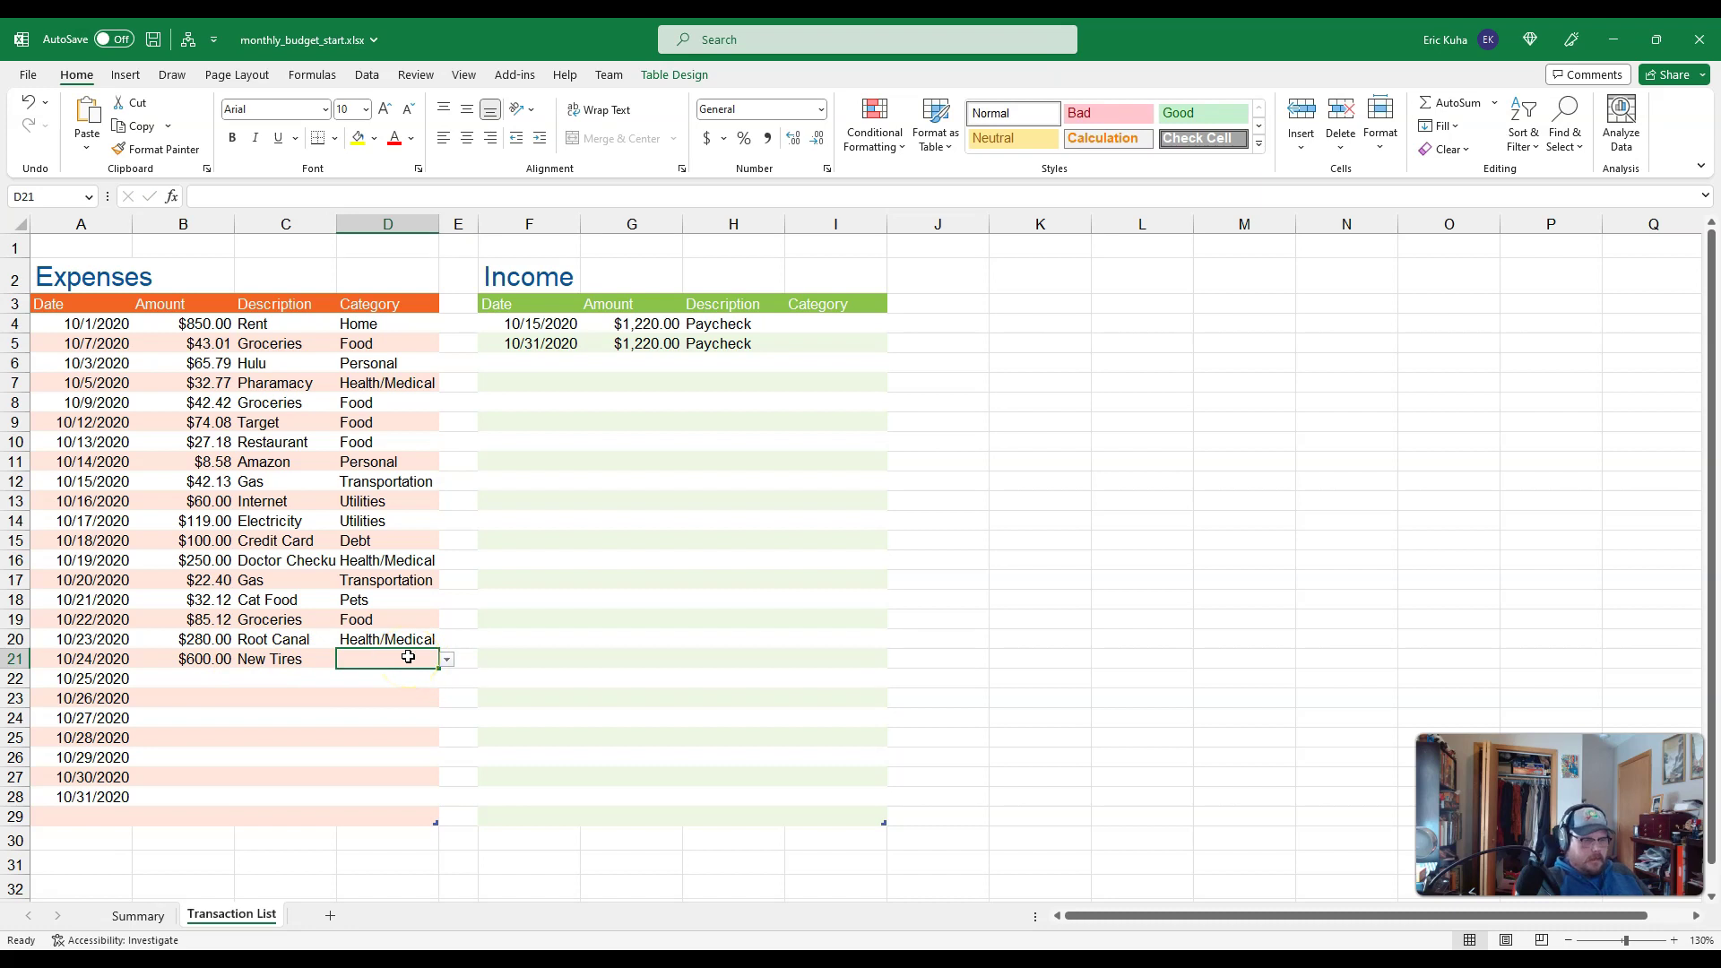
# - Try the category Car for the New Tires expense and inspect the cell's data validation error options
pyautogui.write('Car')
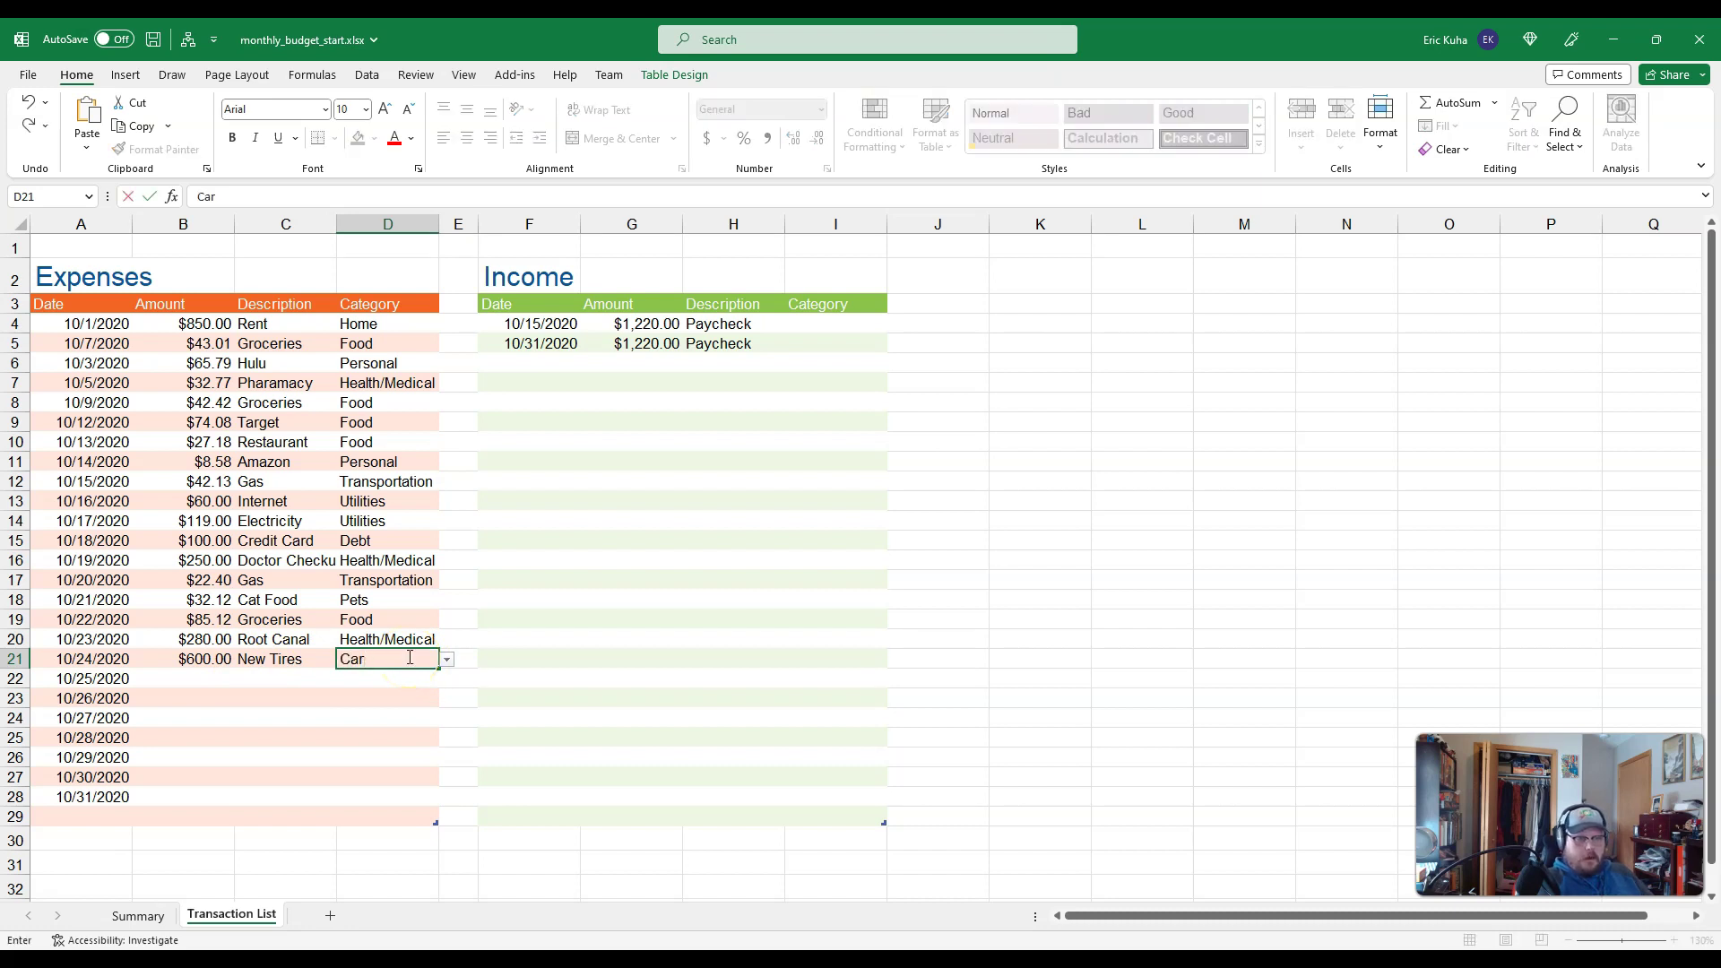
pyautogui.press('Return')
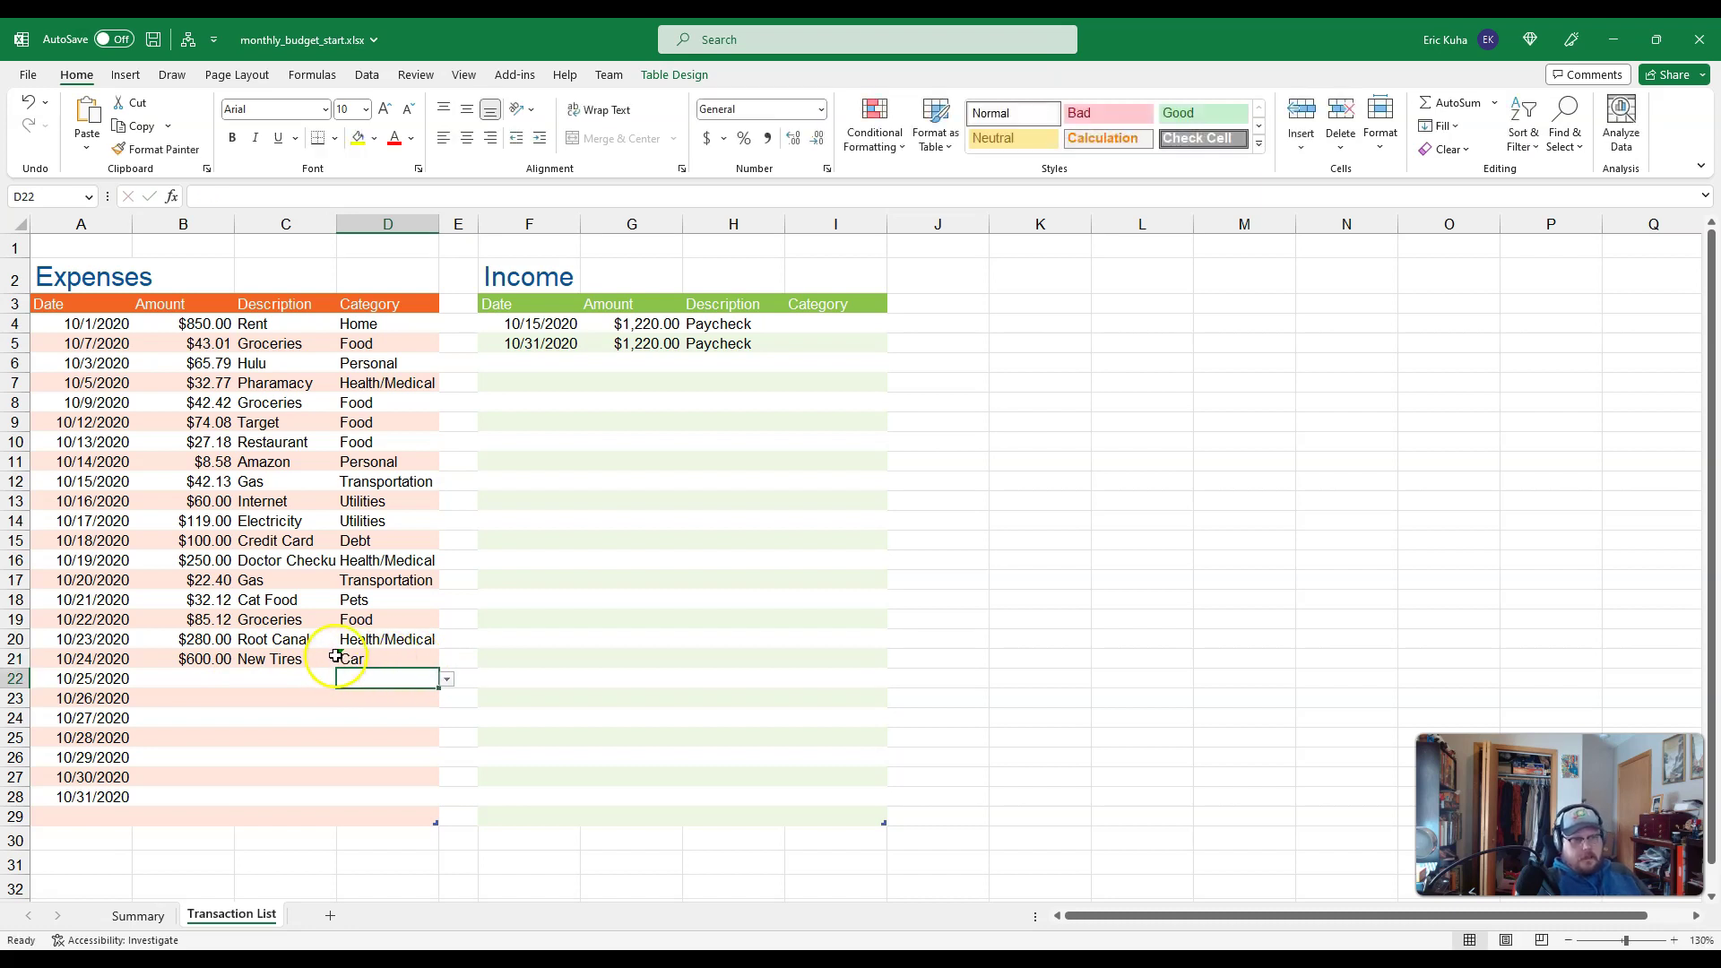
pyautogui.click(394, 660)
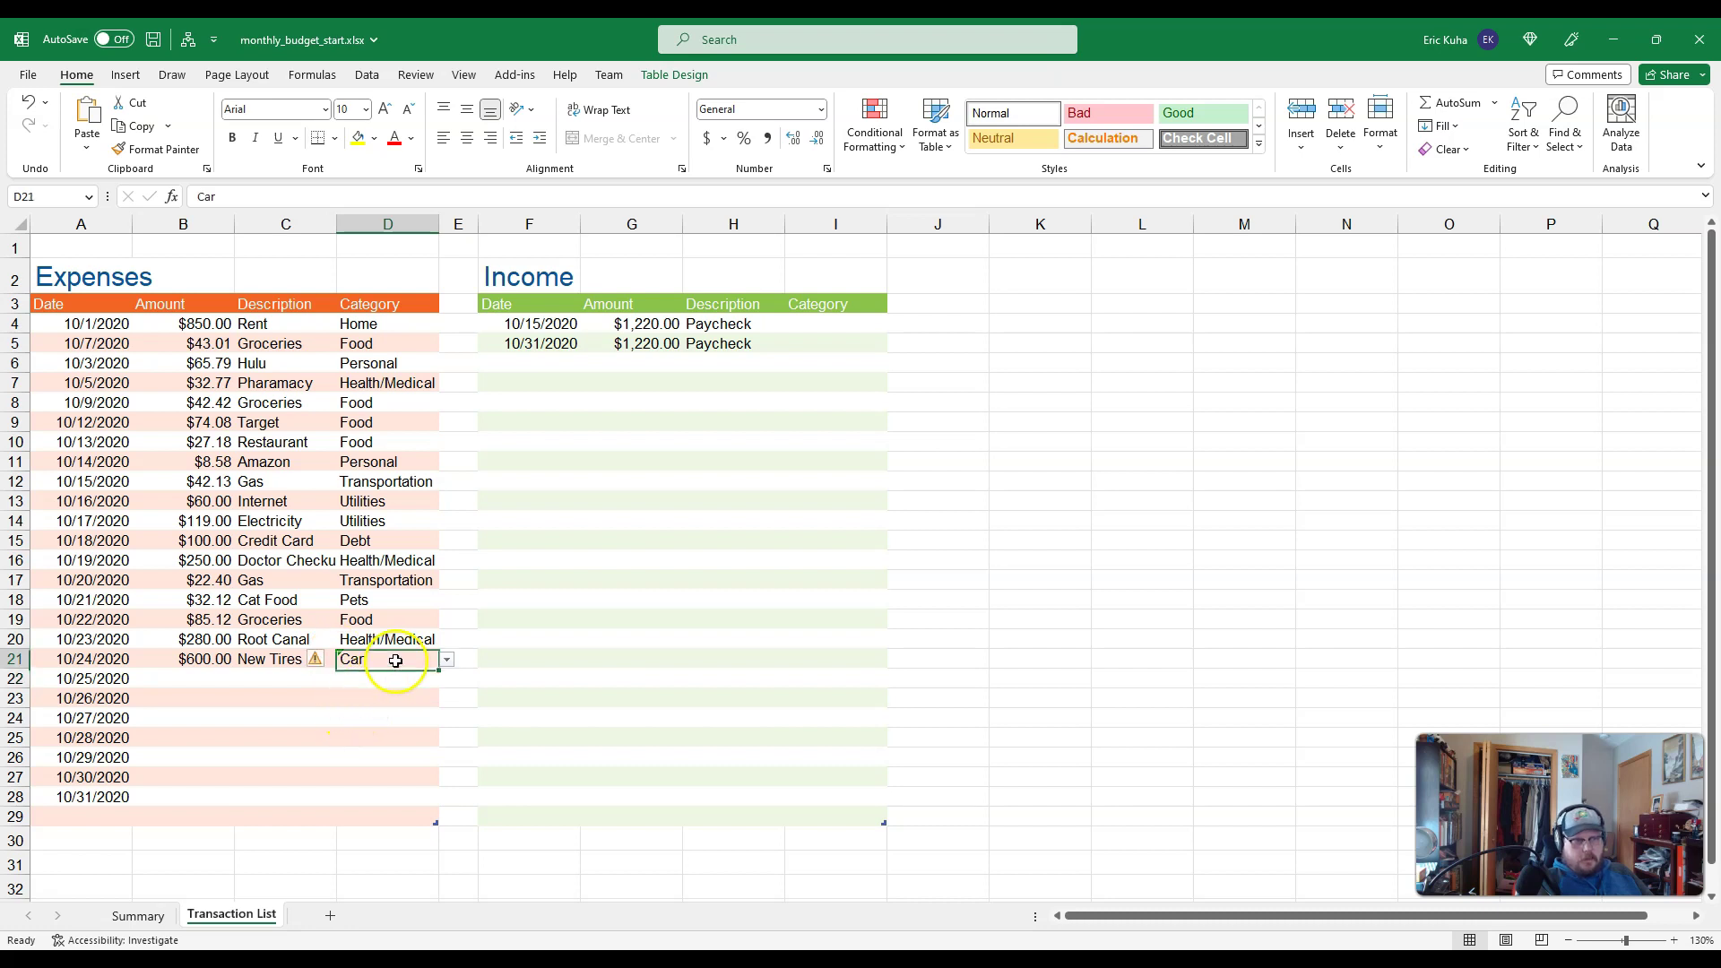
pyautogui.click(328, 660)
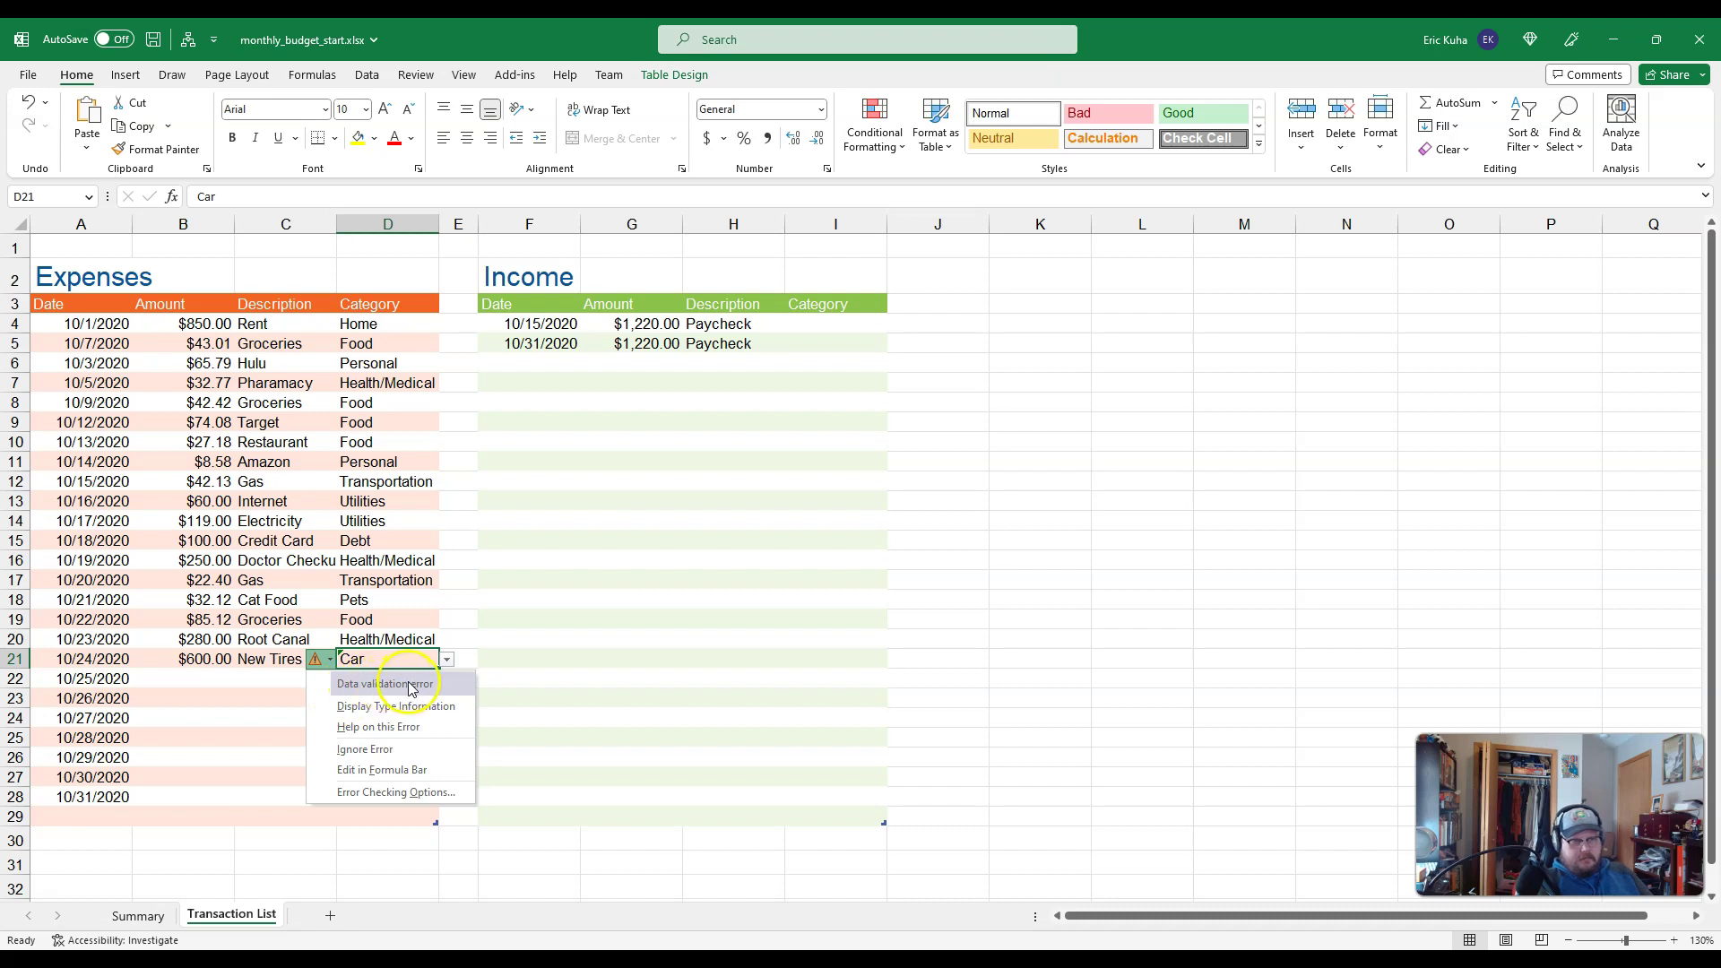
pyautogui.click(272, 654)
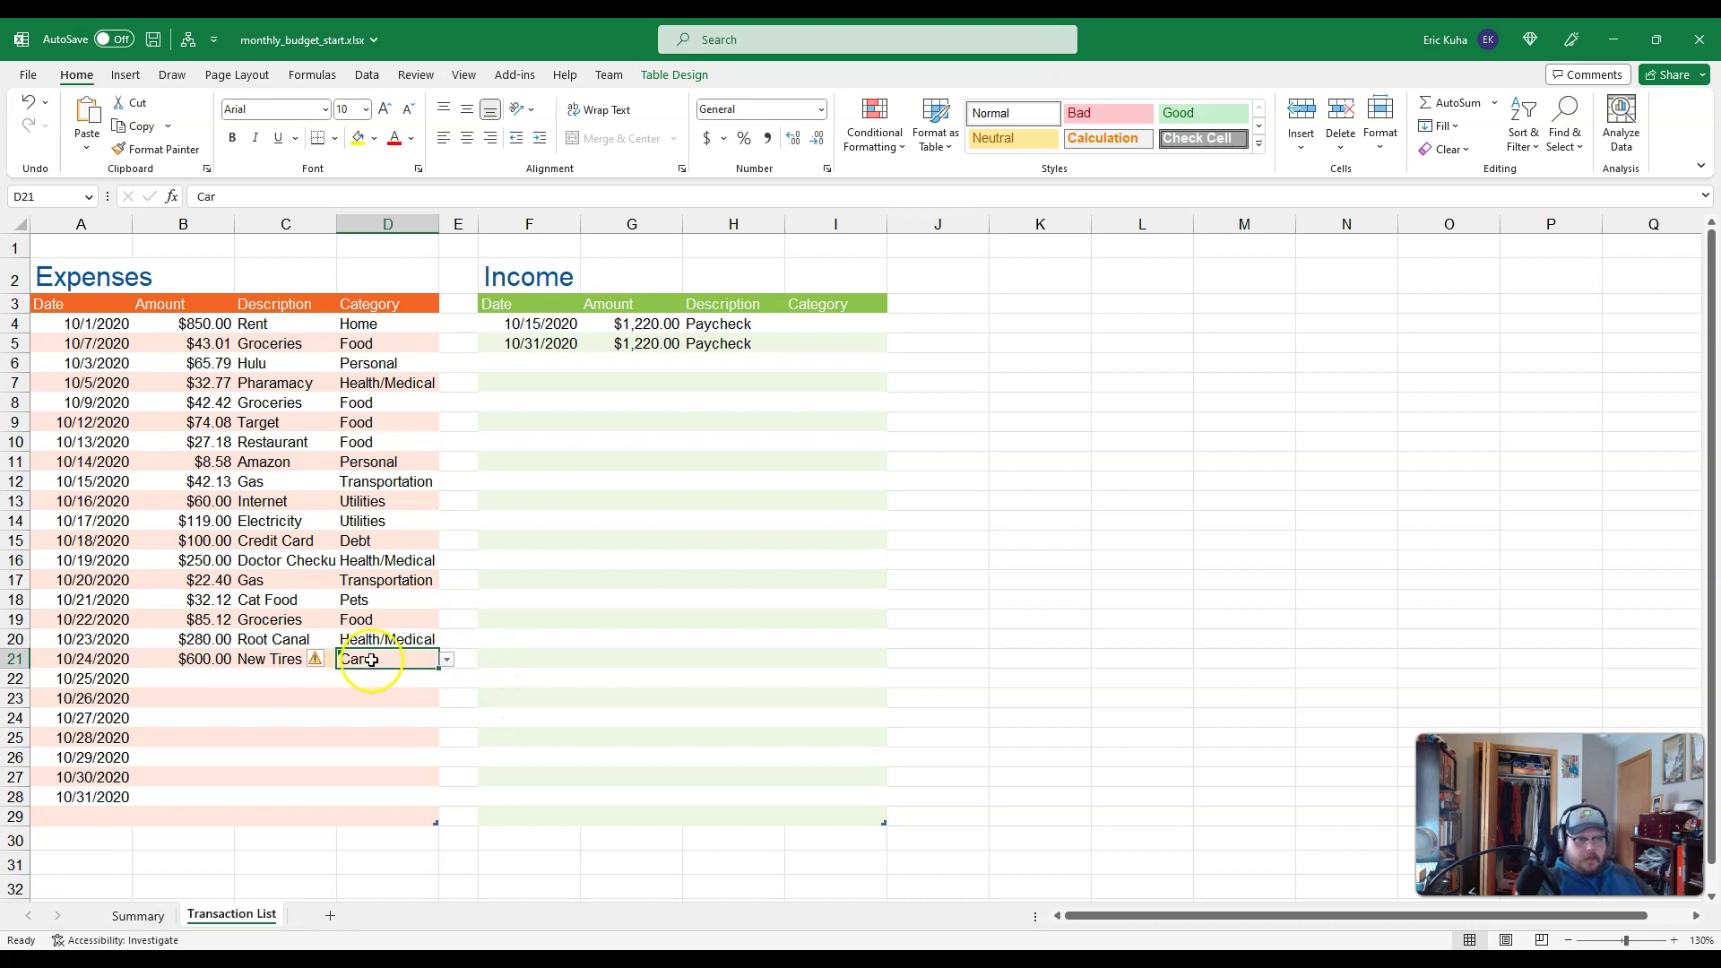
# - Set the New Tires expense's category to Transportation from the list of allowed categories
pyautogui.click(447, 661)
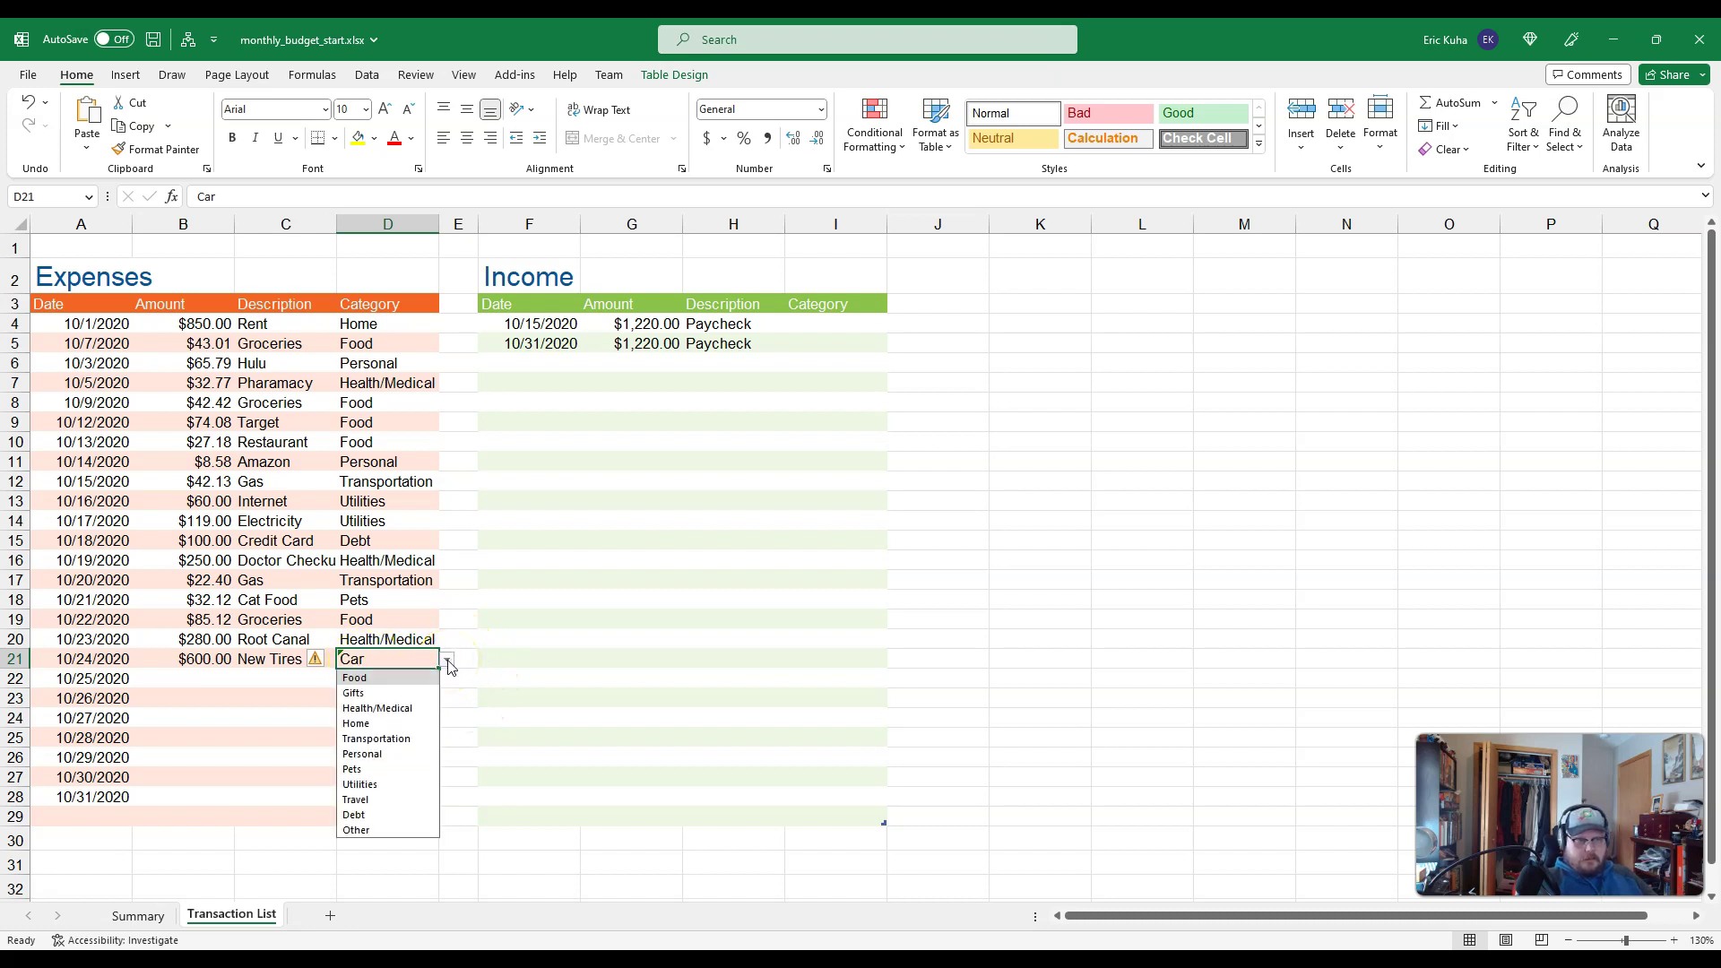
pyautogui.click(382, 740)
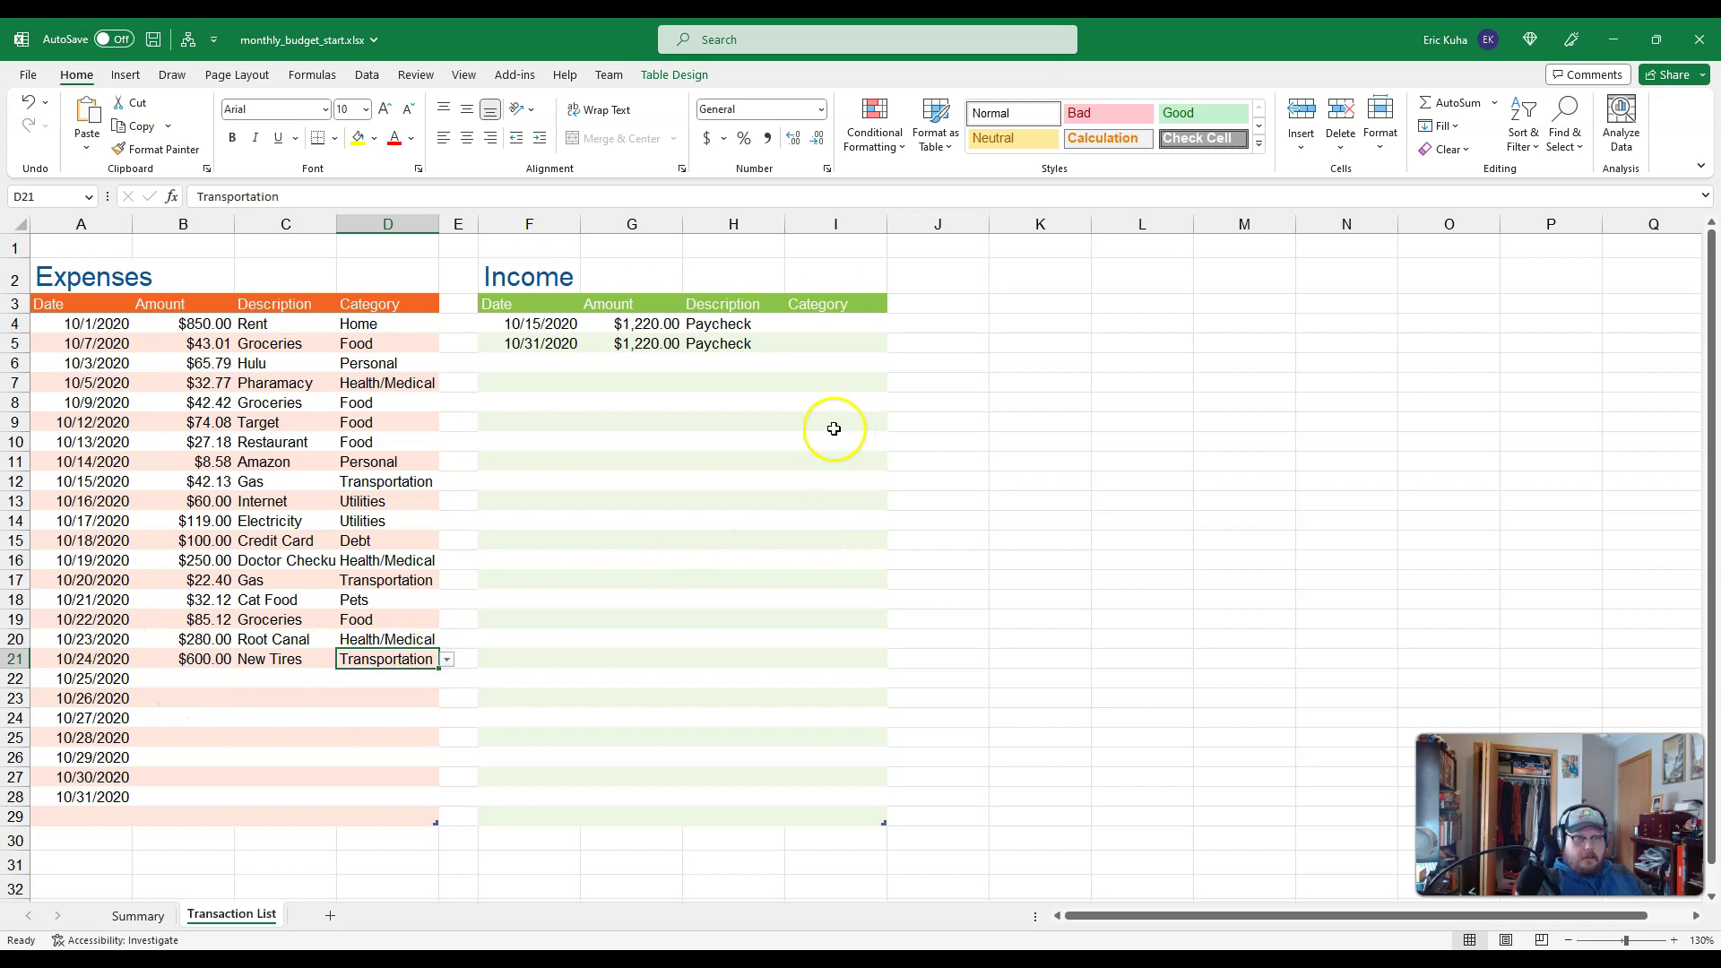
# - Compare the Income table's empty category cells with the income categories Savings, Paycheck and Other on the Summary sheet
pyautogui.moveTo(834, 323); pyautogui.dragTo(810, 637)
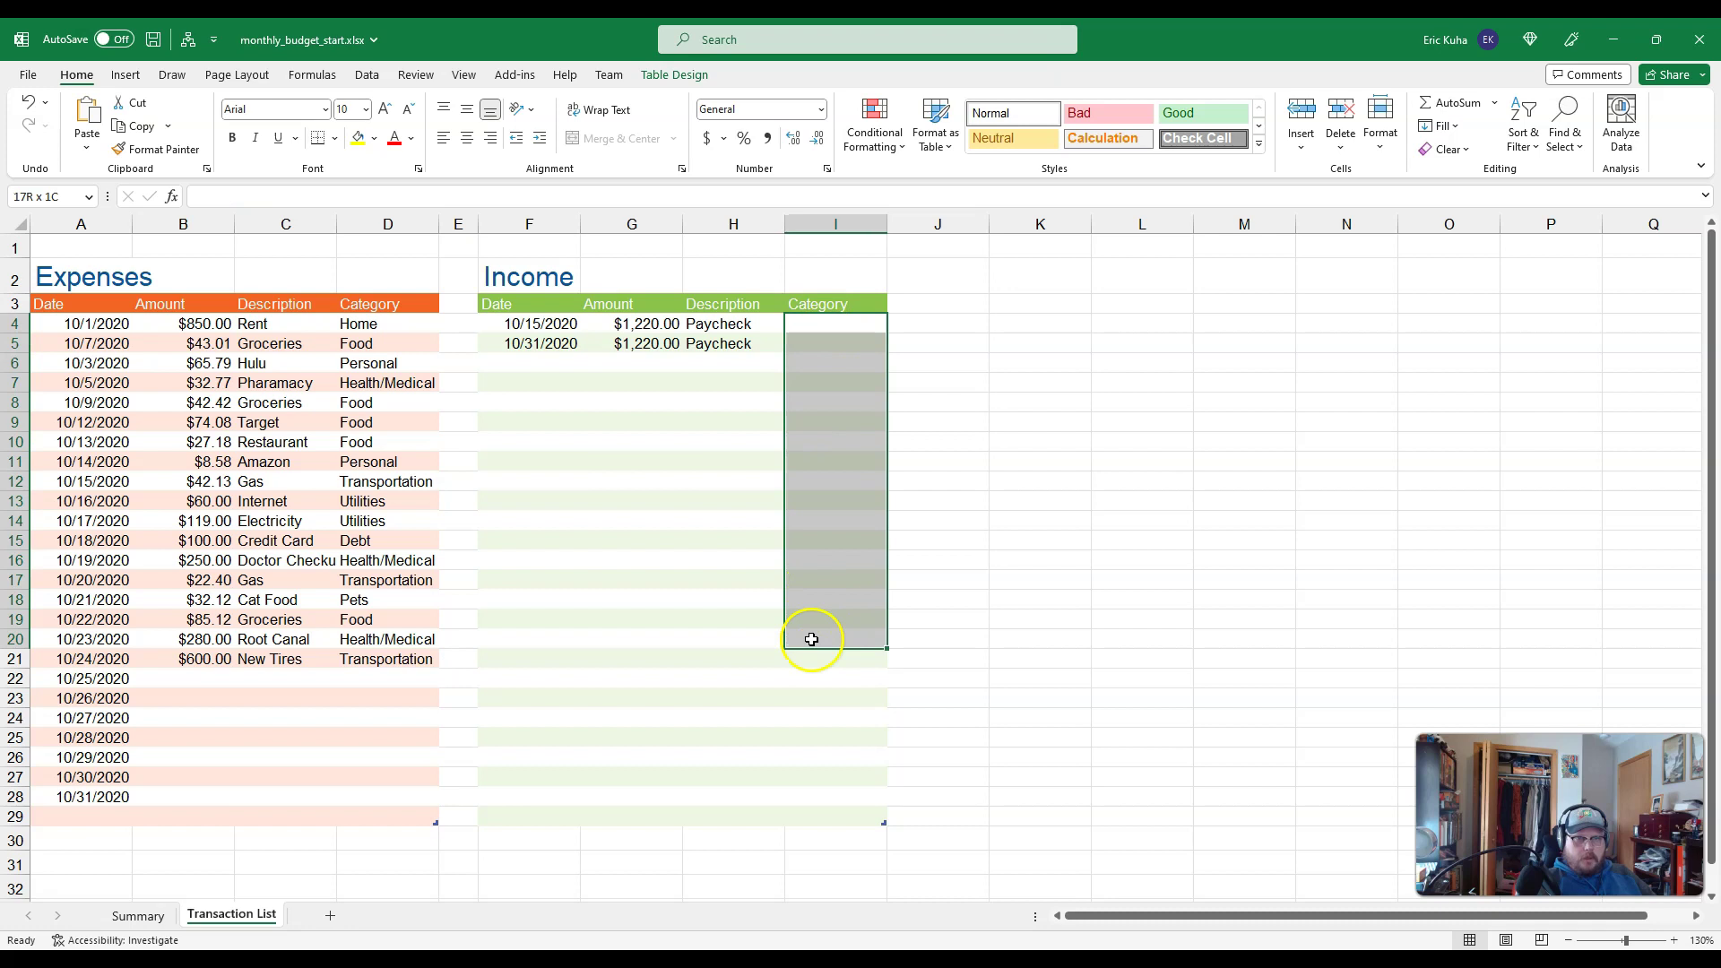
pyautogui.click(137, 915)
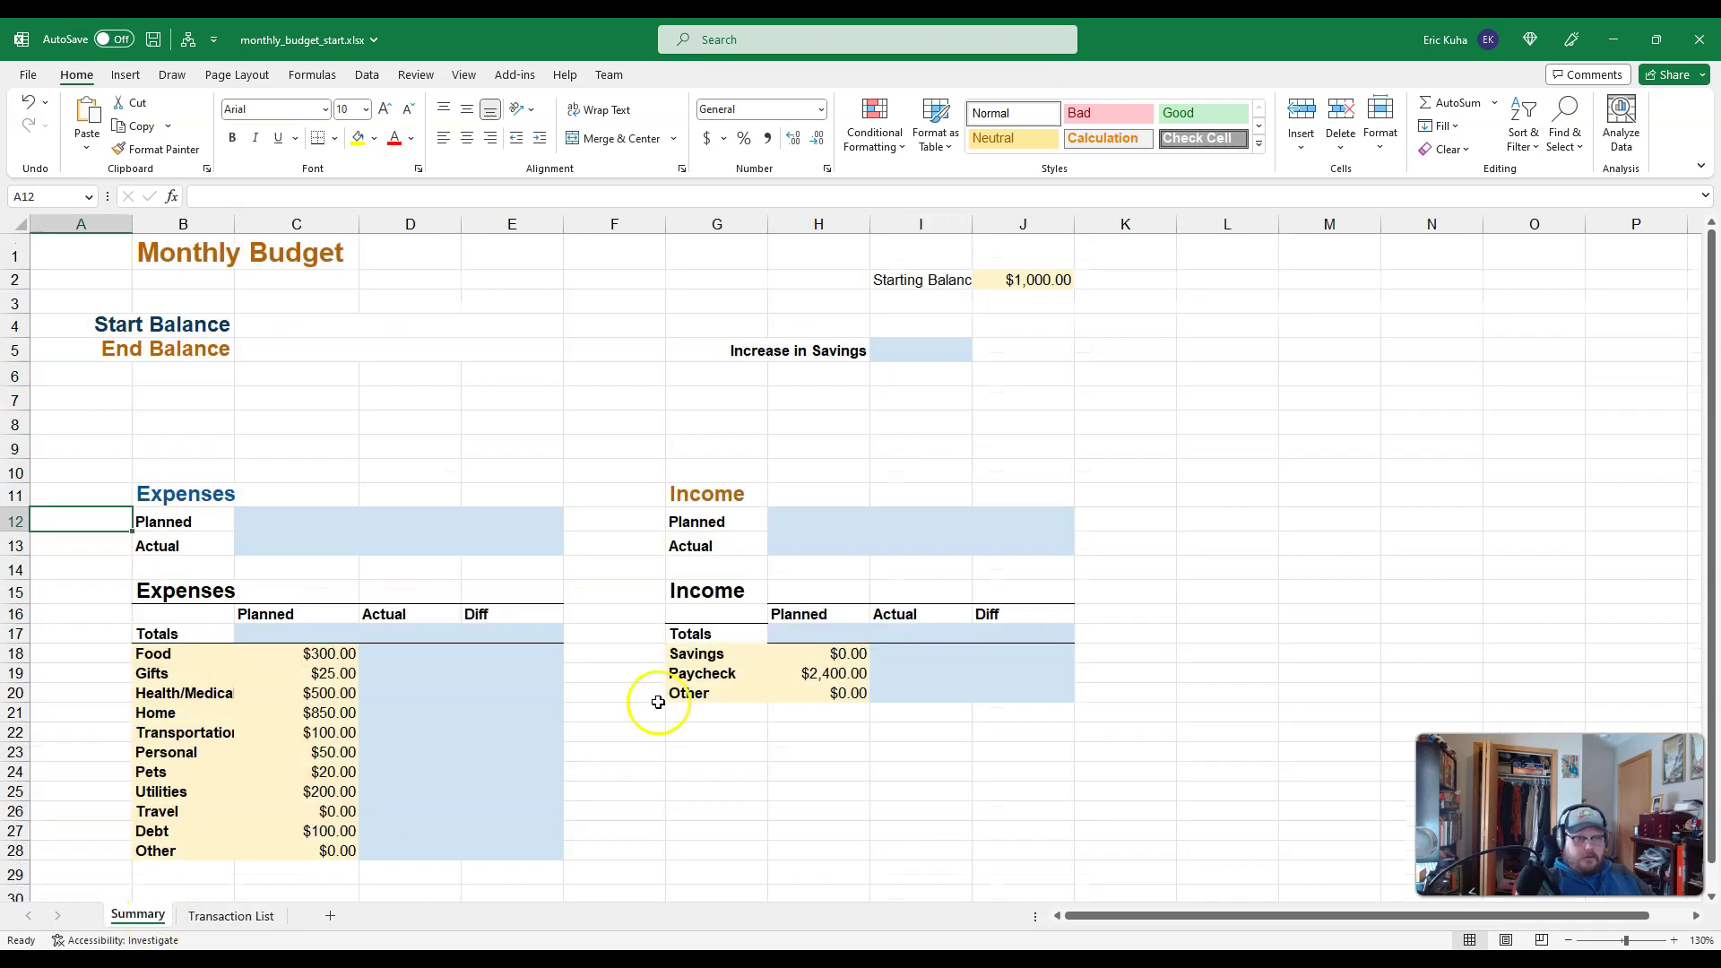
pyautogui.click(722, 654)
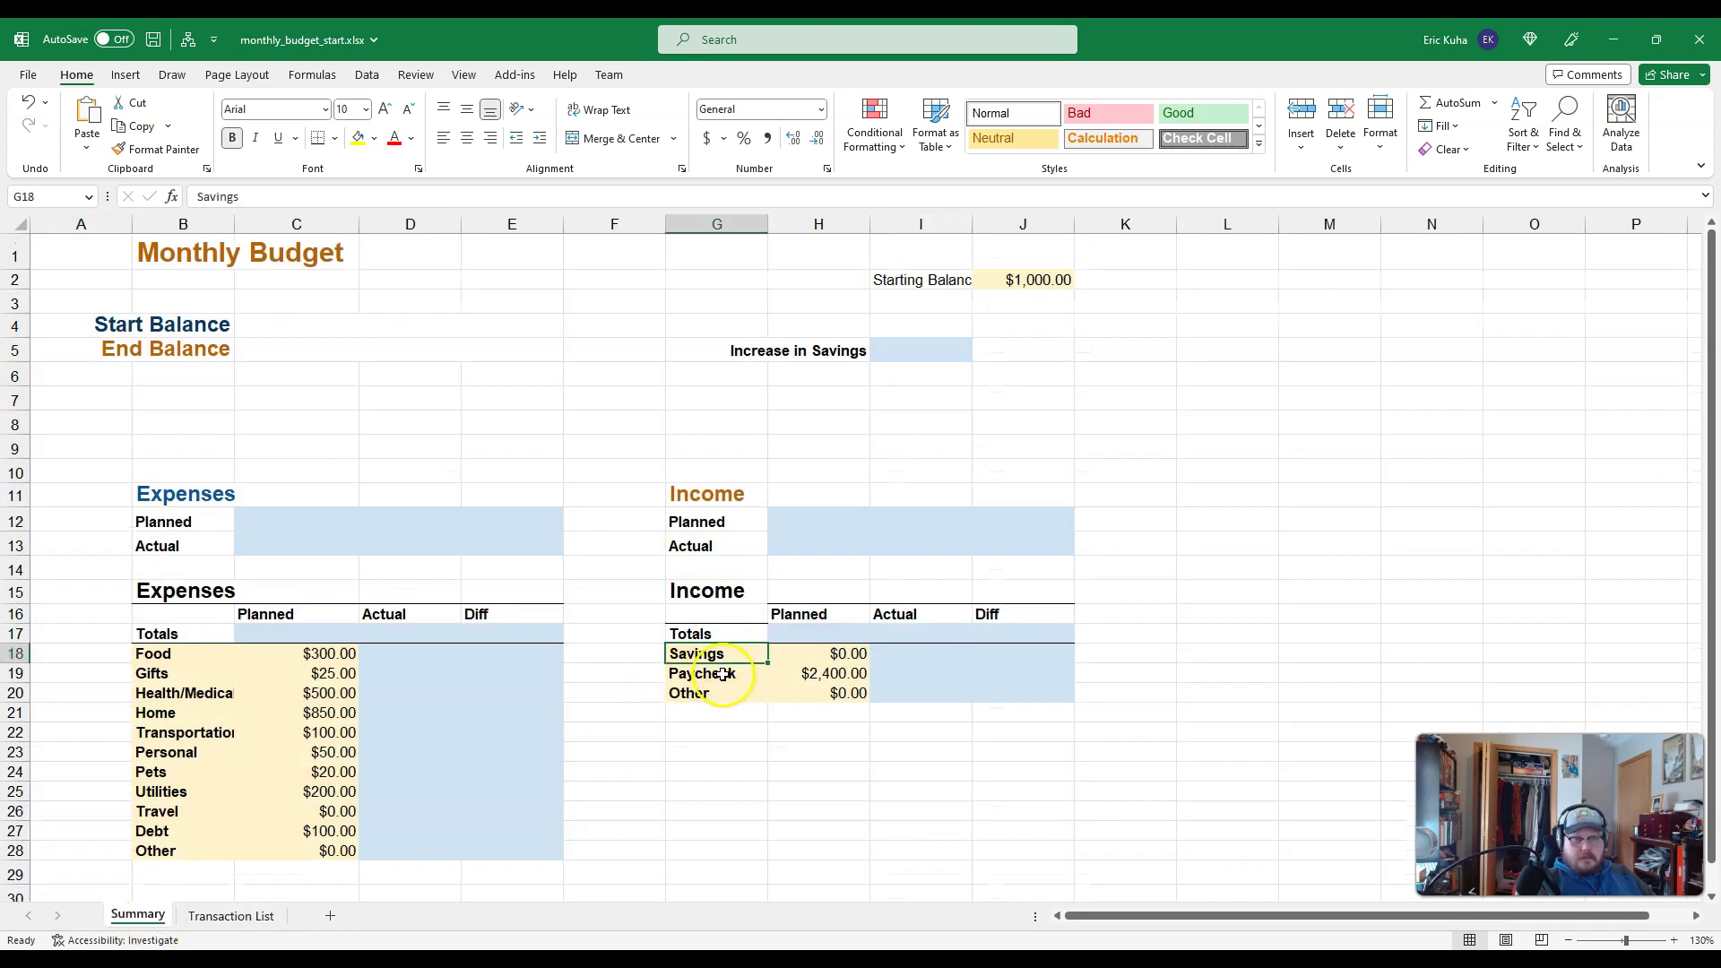
pyautogui.click(713, 678)
pyautogui.click(716, 695)
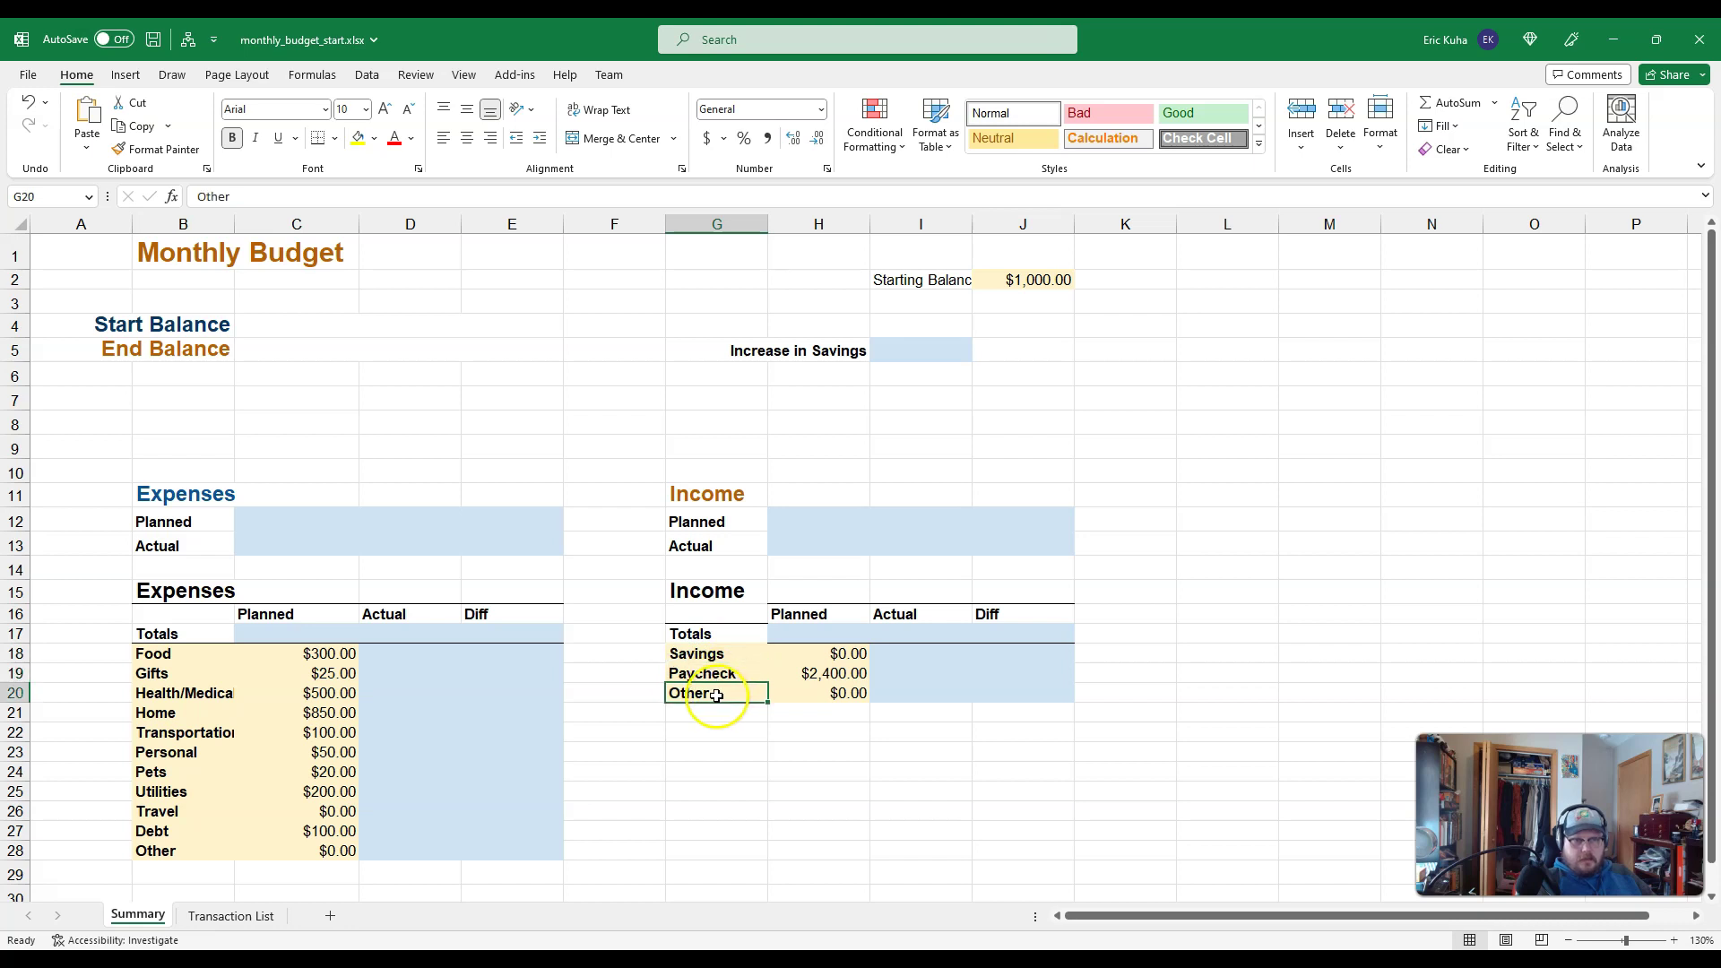
pyautogui.click(728, 671)
pyautogui.click(714, 691)
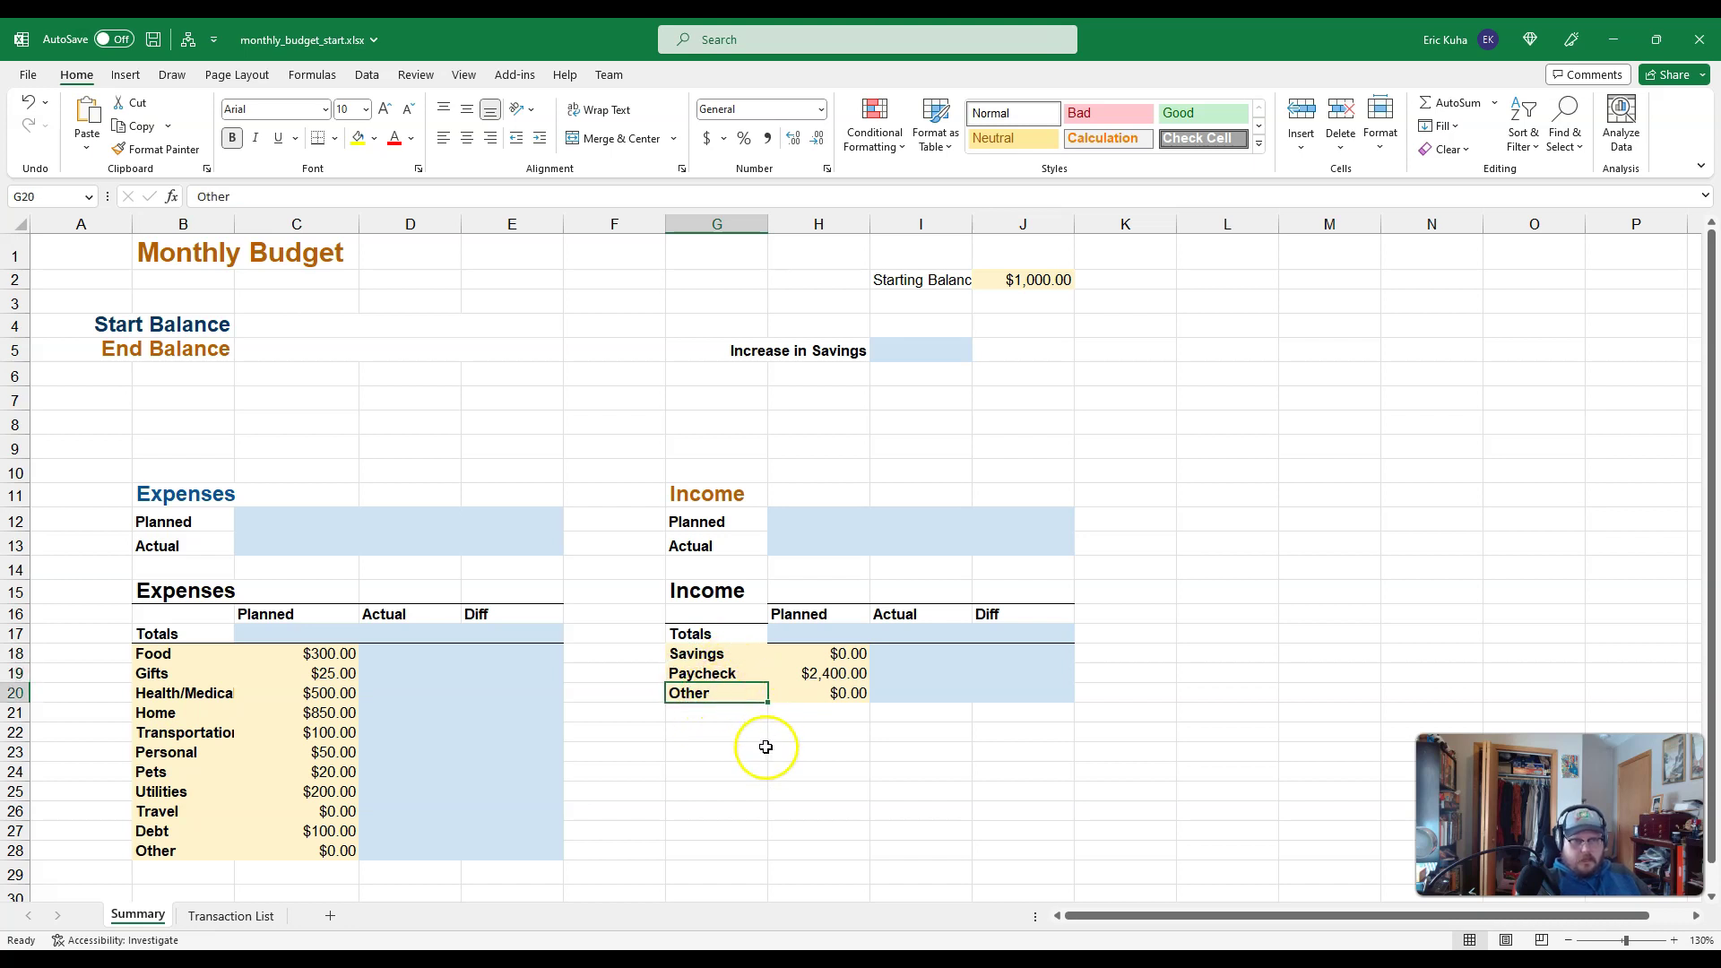
pyautogui.click(204, 928)
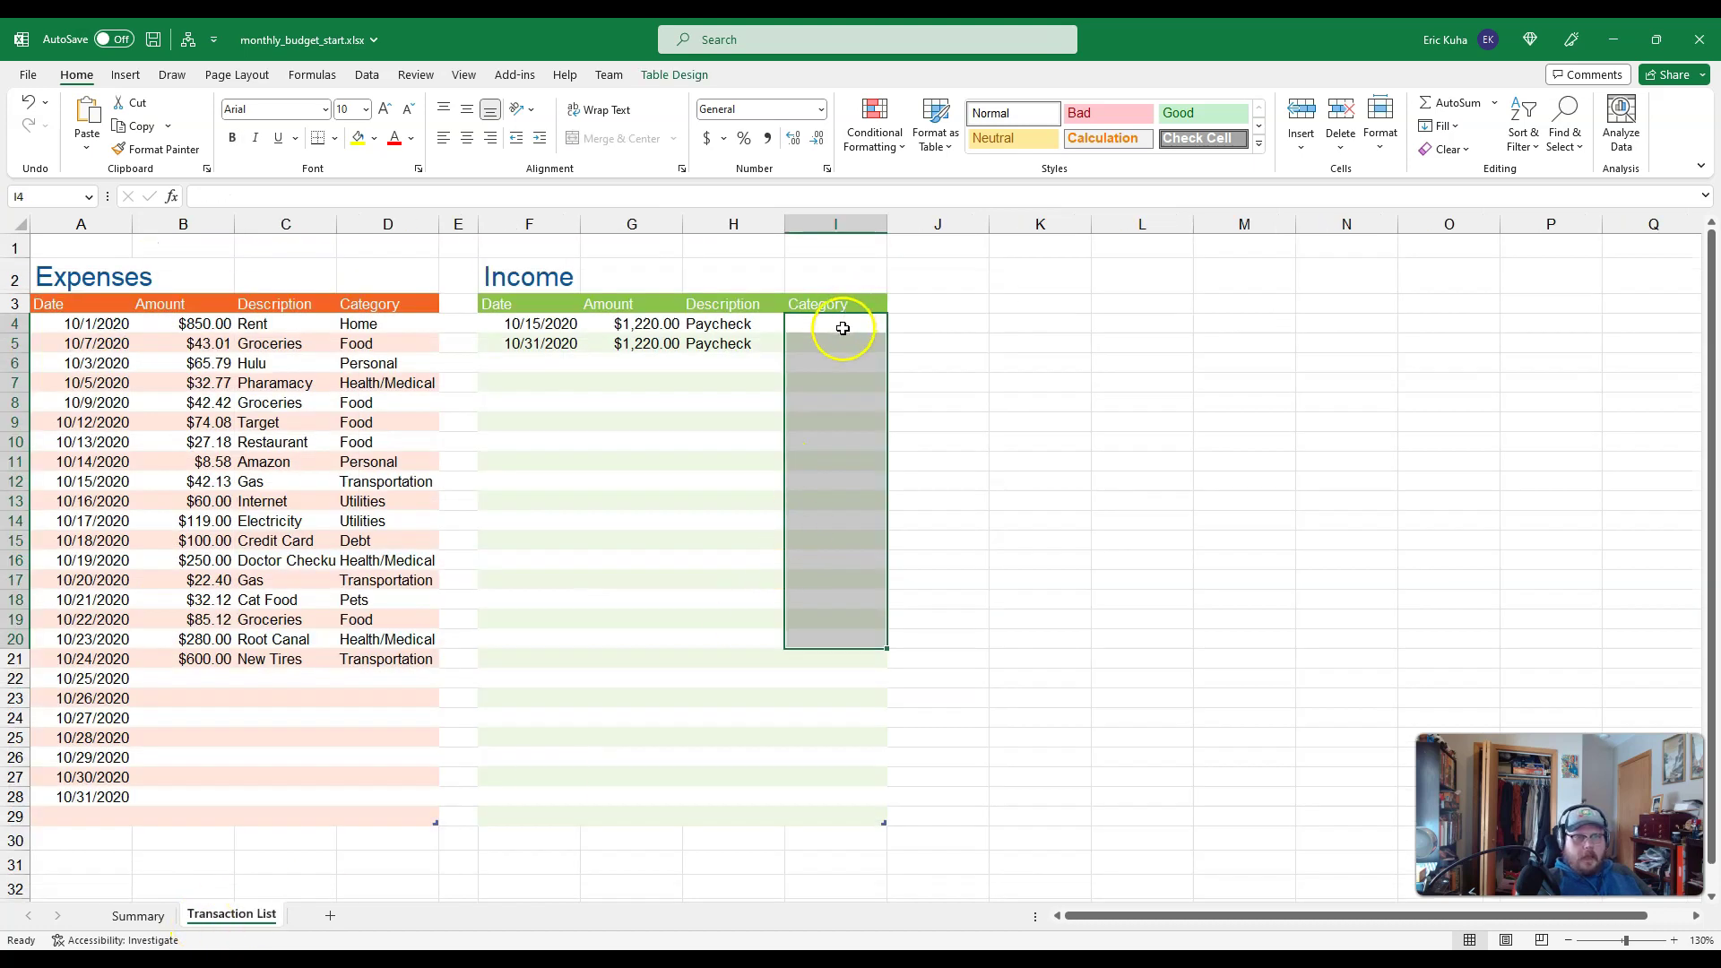
# - Set the data validation of the Income table's category cells I4:I29 to allow only a list
pyautogui.click(843, 328)
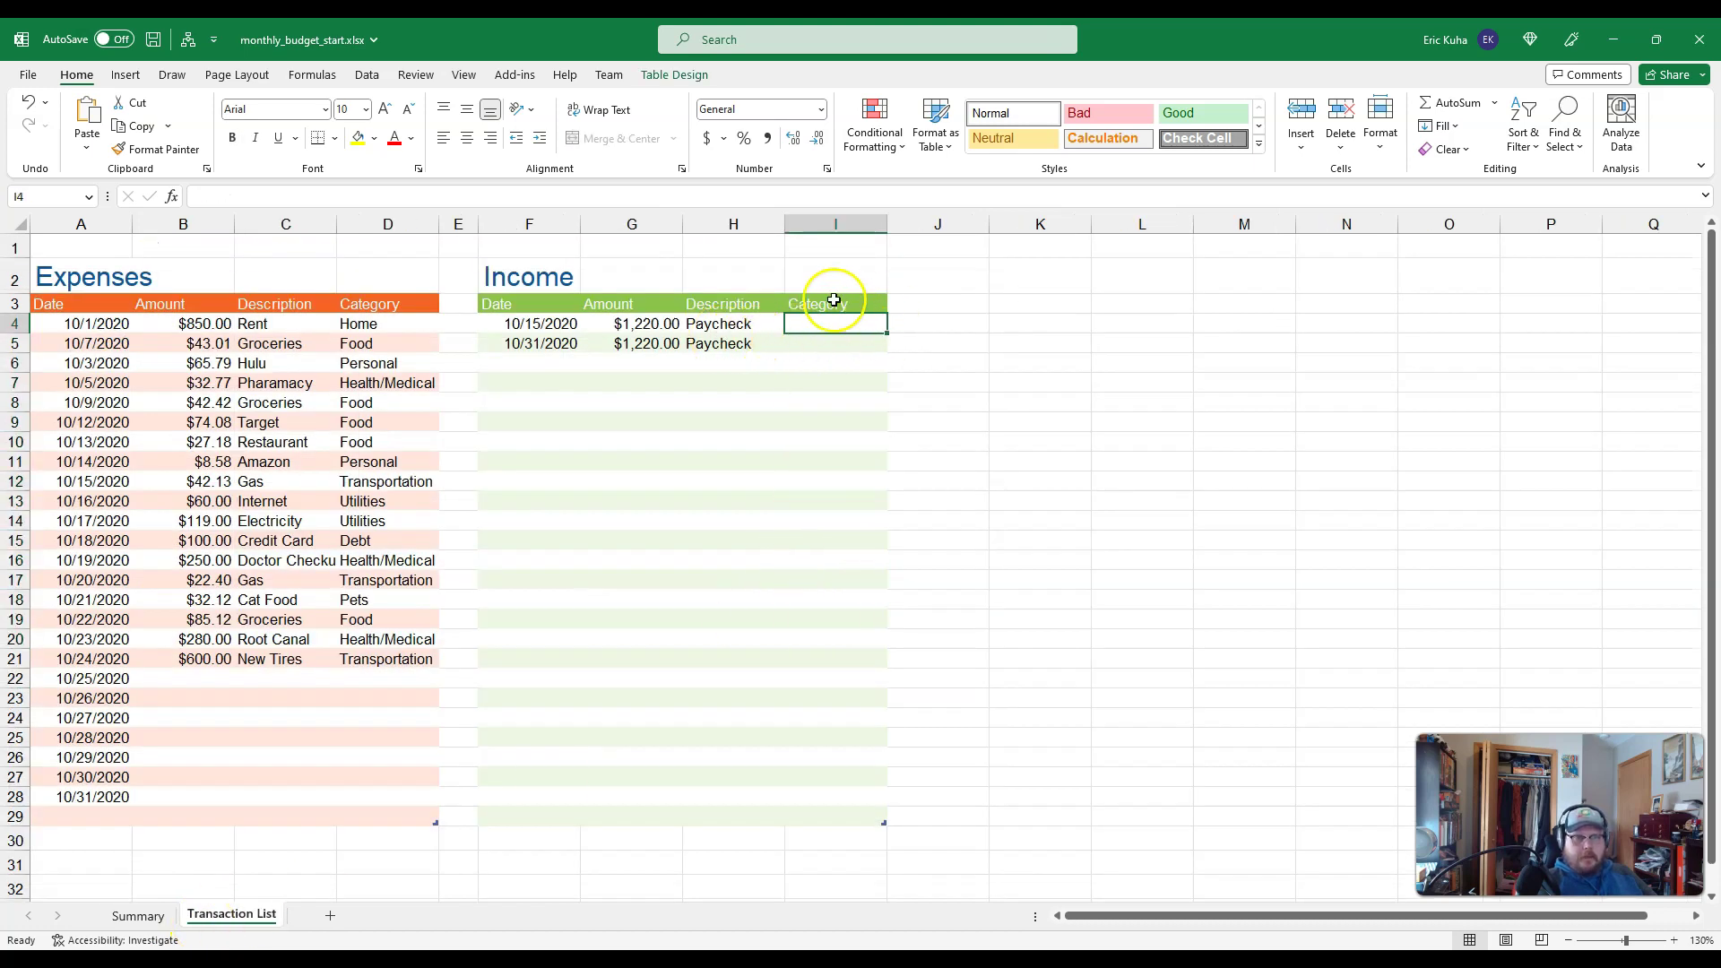
pyautogui.moveTo(837, 324); pyautogui.dragTo(879, 860)
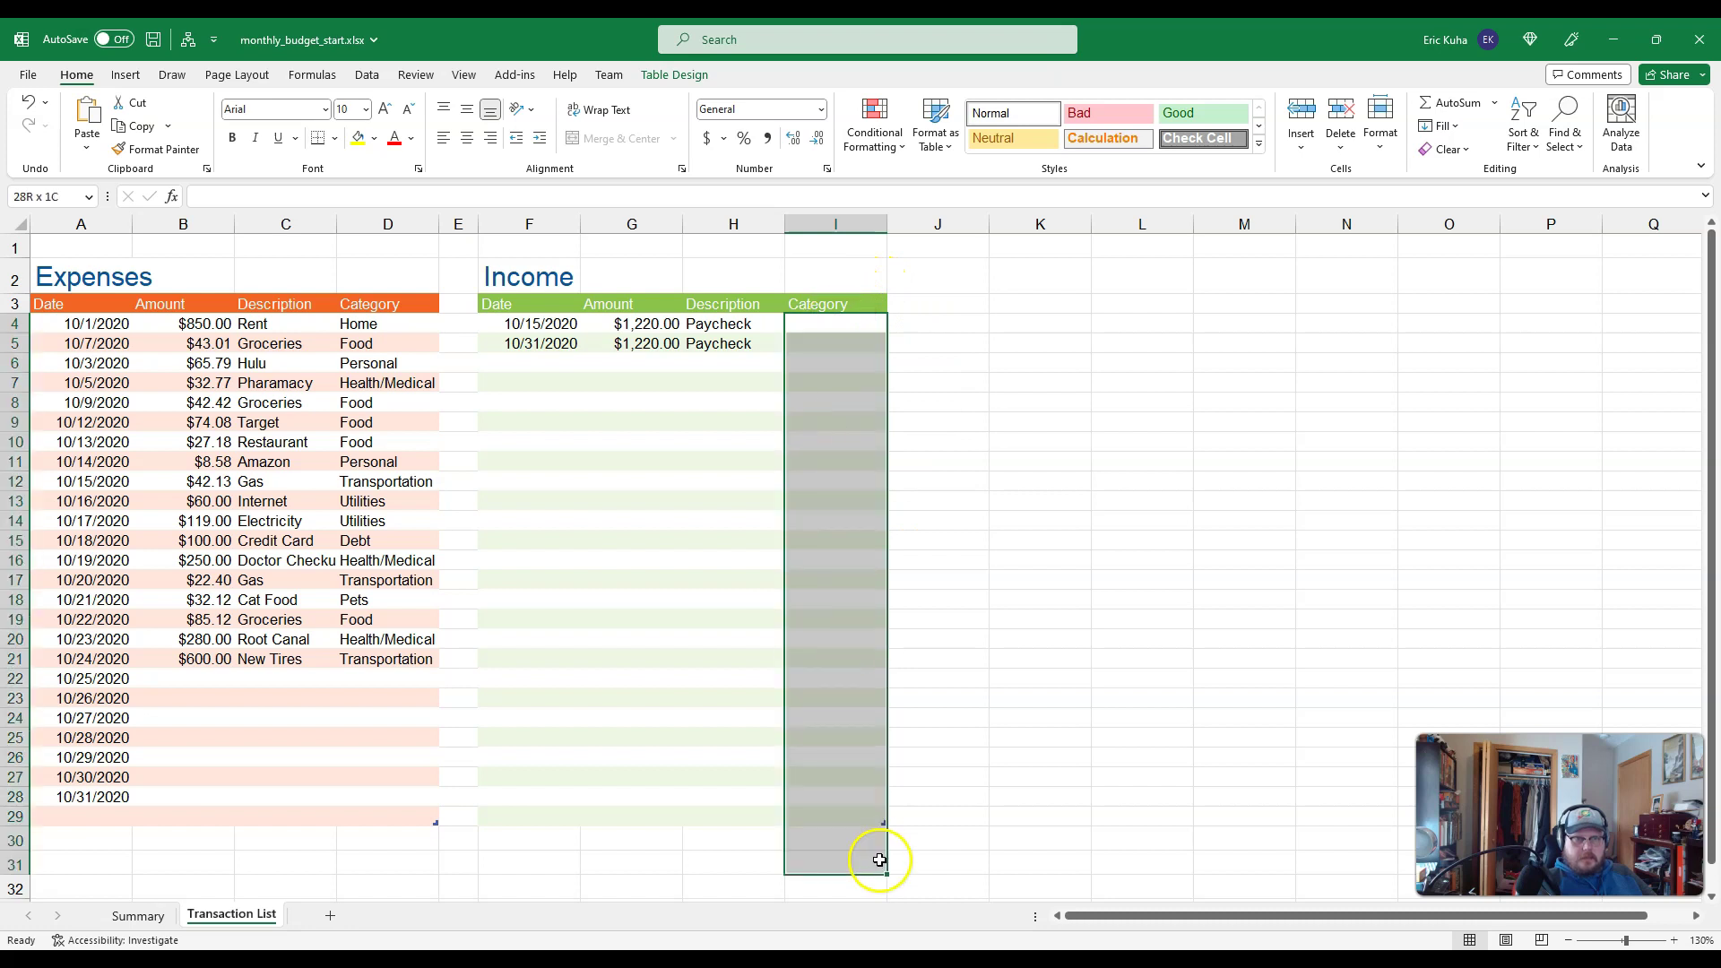
pyautogui.click(847, 329)
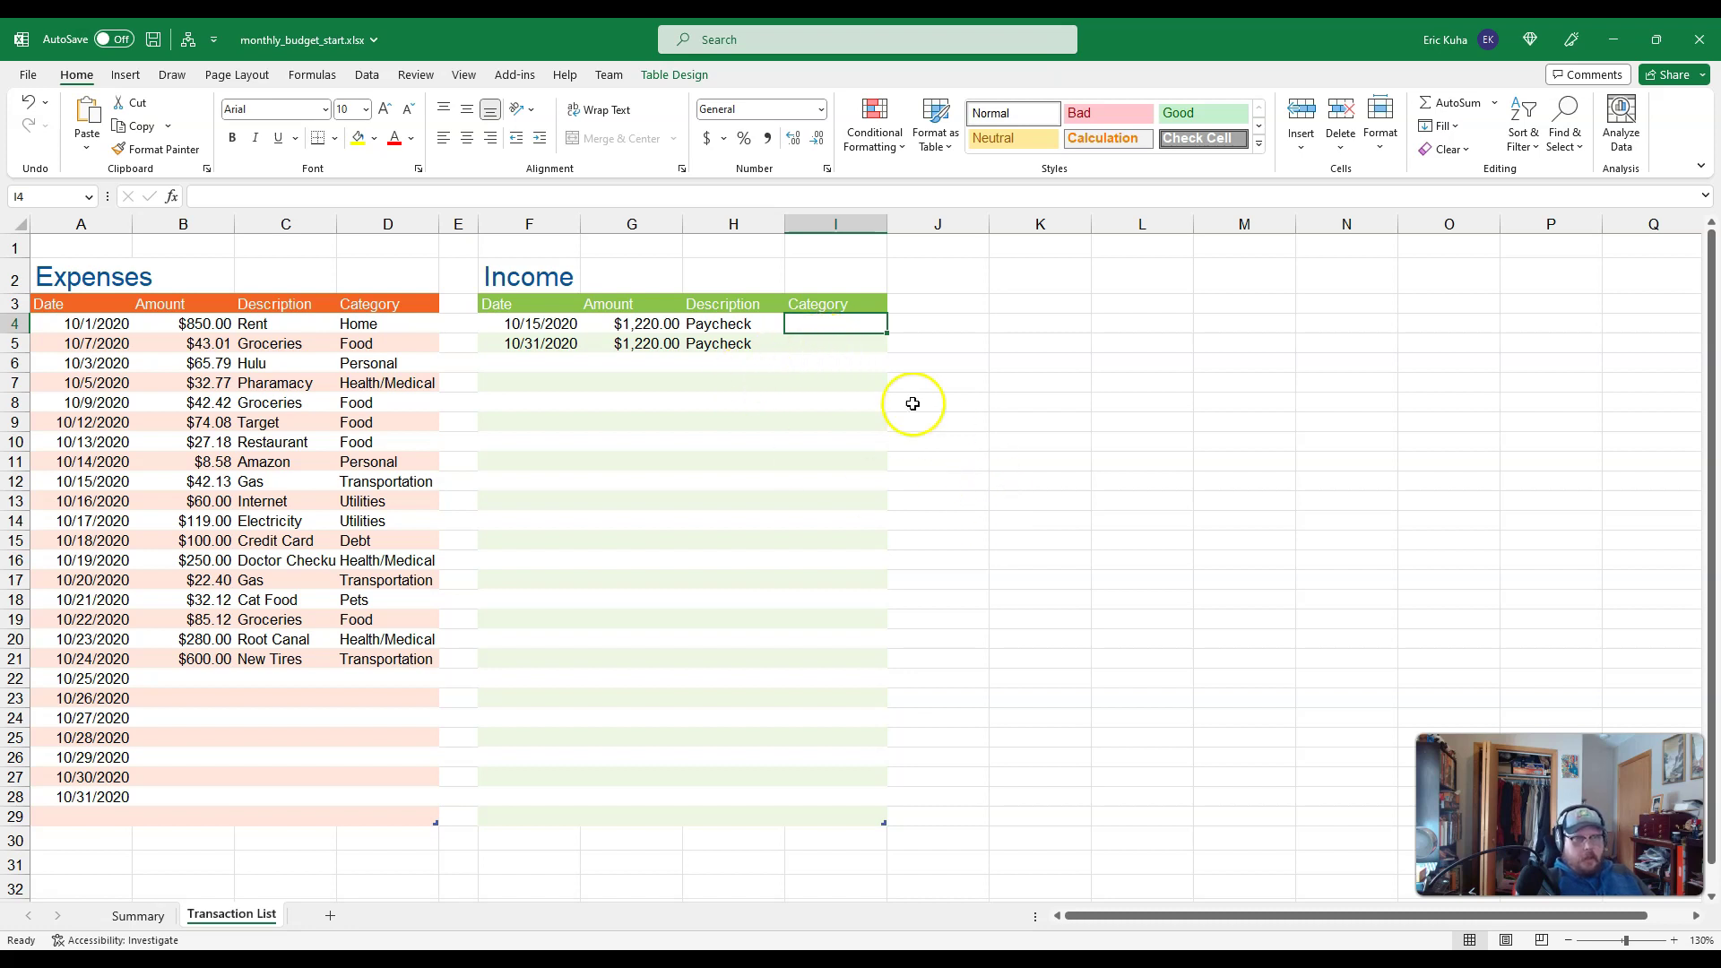
pyautogui.click(369, 77)
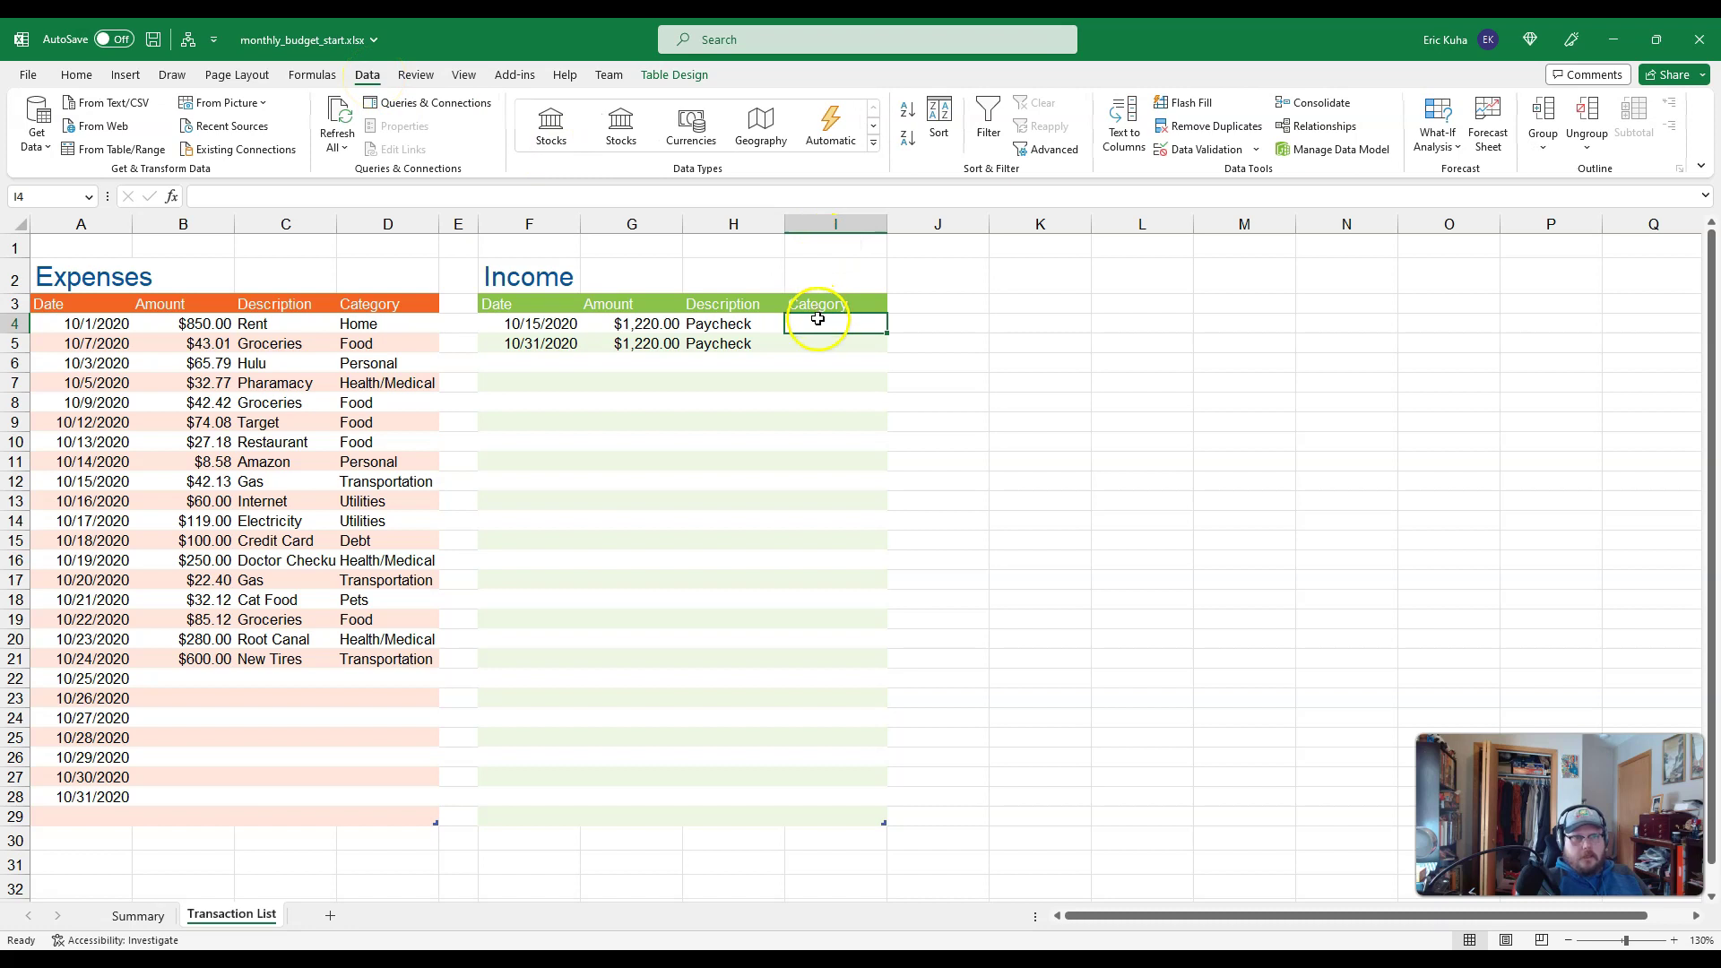
pyautogui.moveTo(818, 327); pyautogui.dragTo(841, 809)
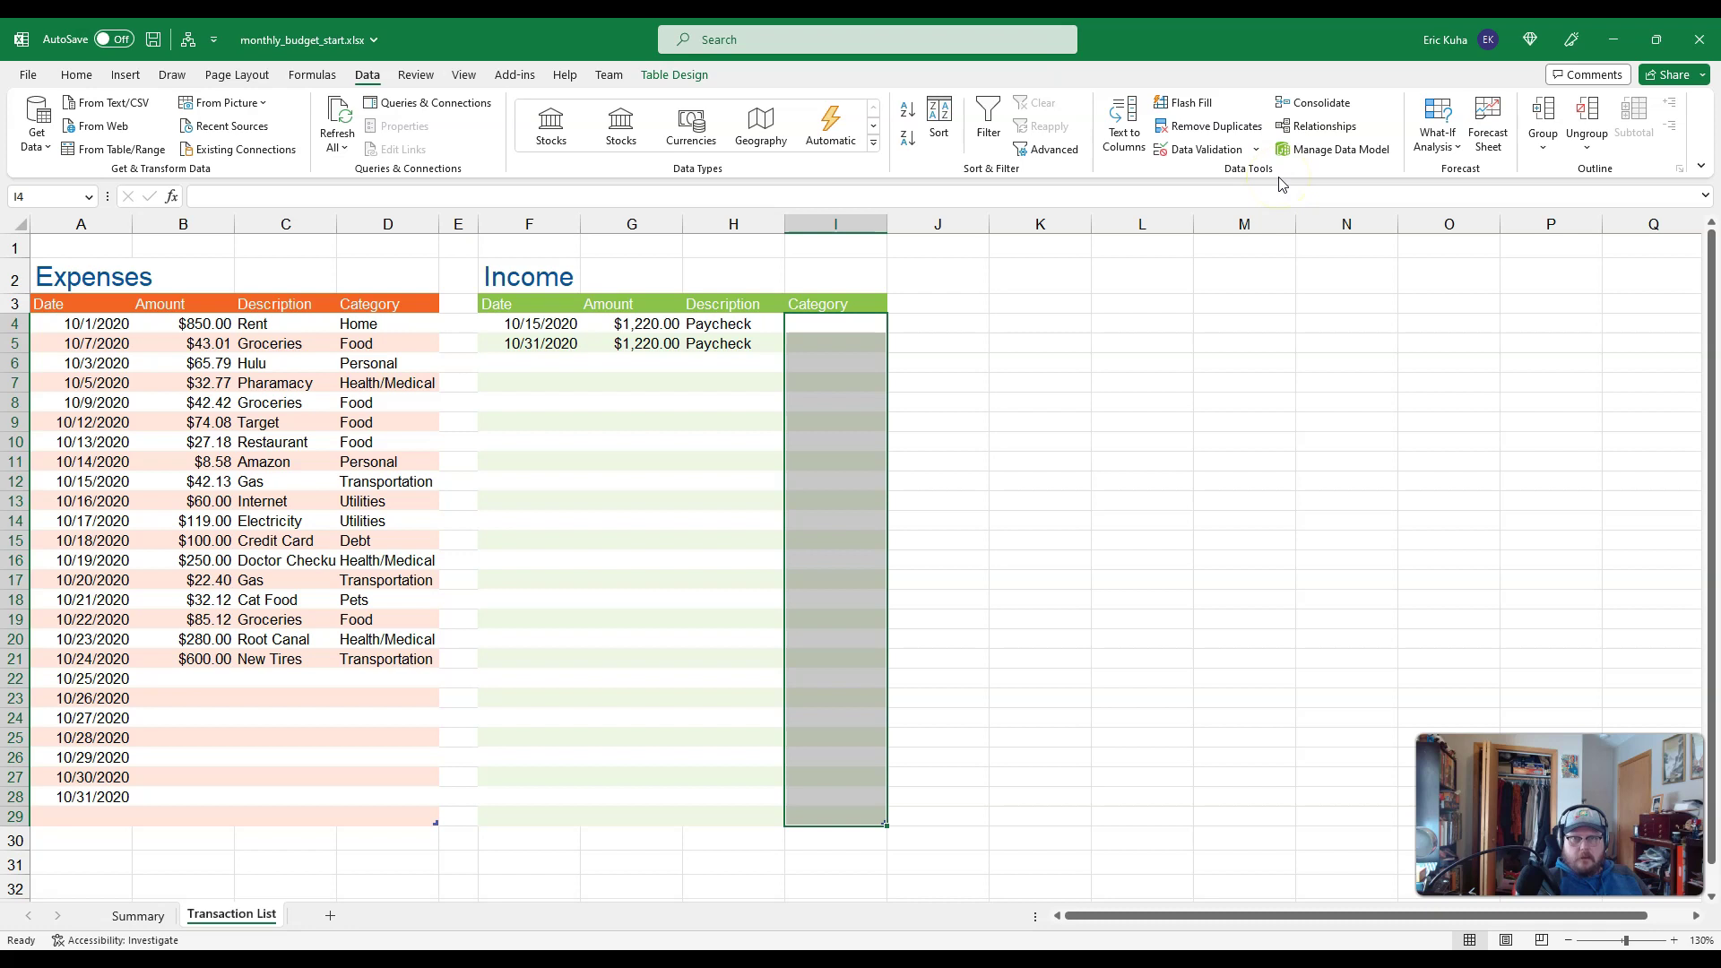
pyautogui.click(1207, 150)
pyautogui.moveTo(892, 339); pyautogui.dragTo(1092, 331)
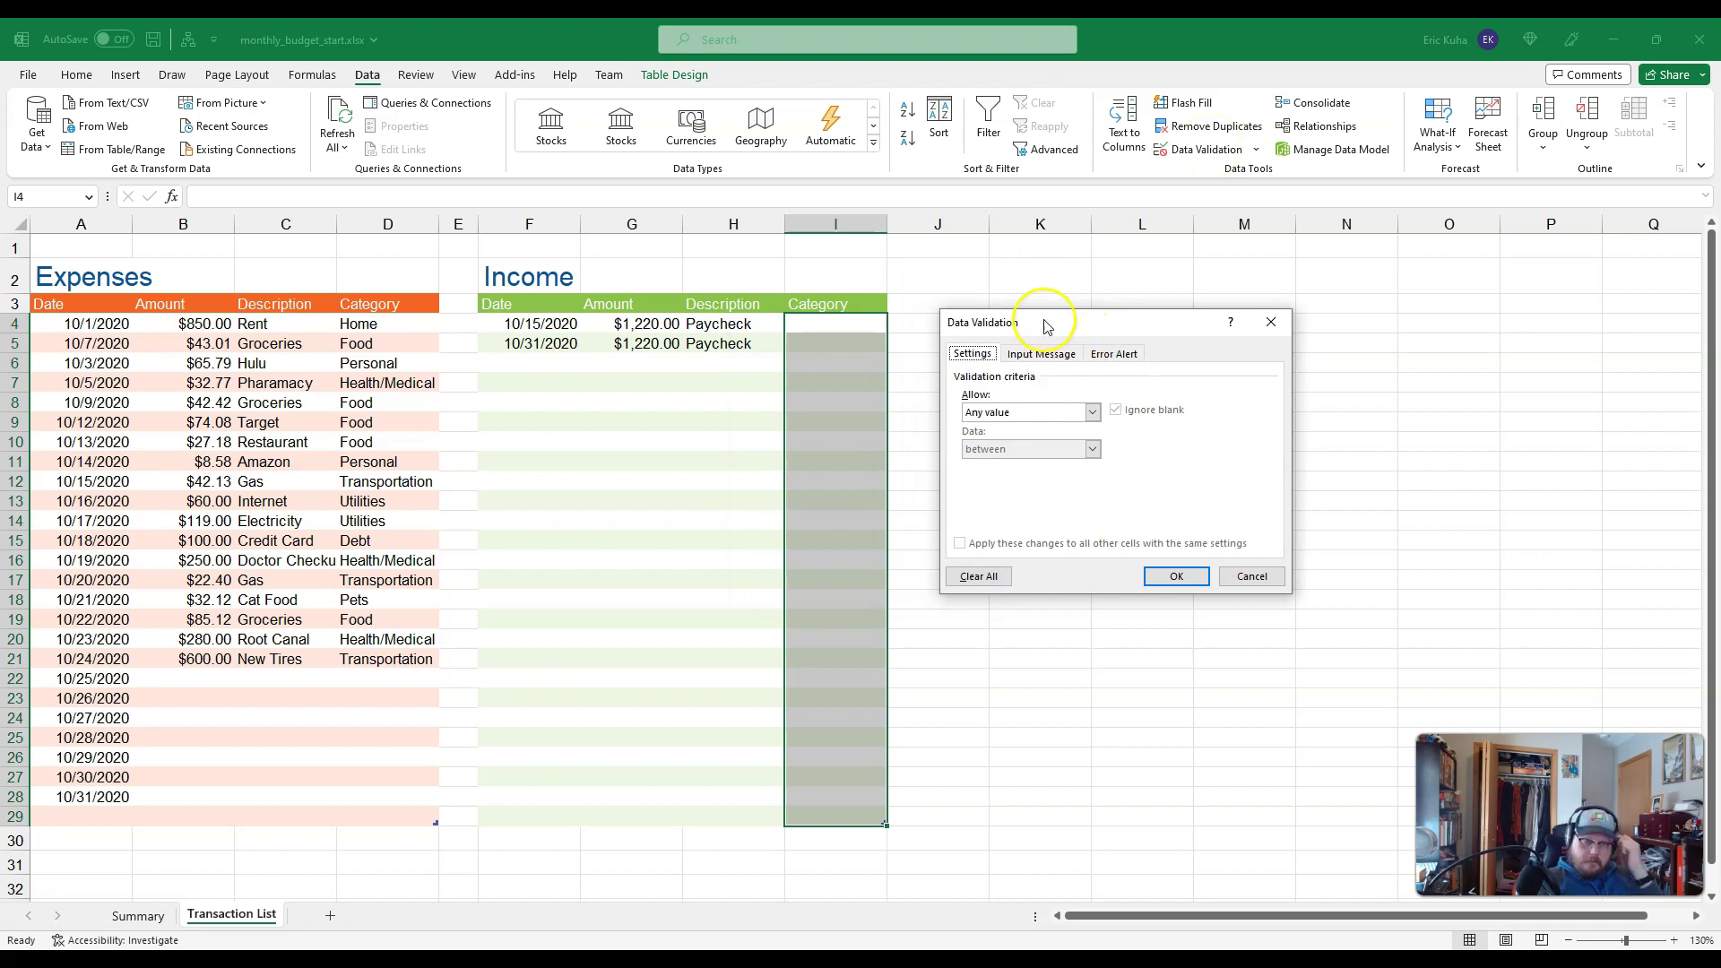
pyautogui.click(993, 412)
pyautogui.click(1006, 421)
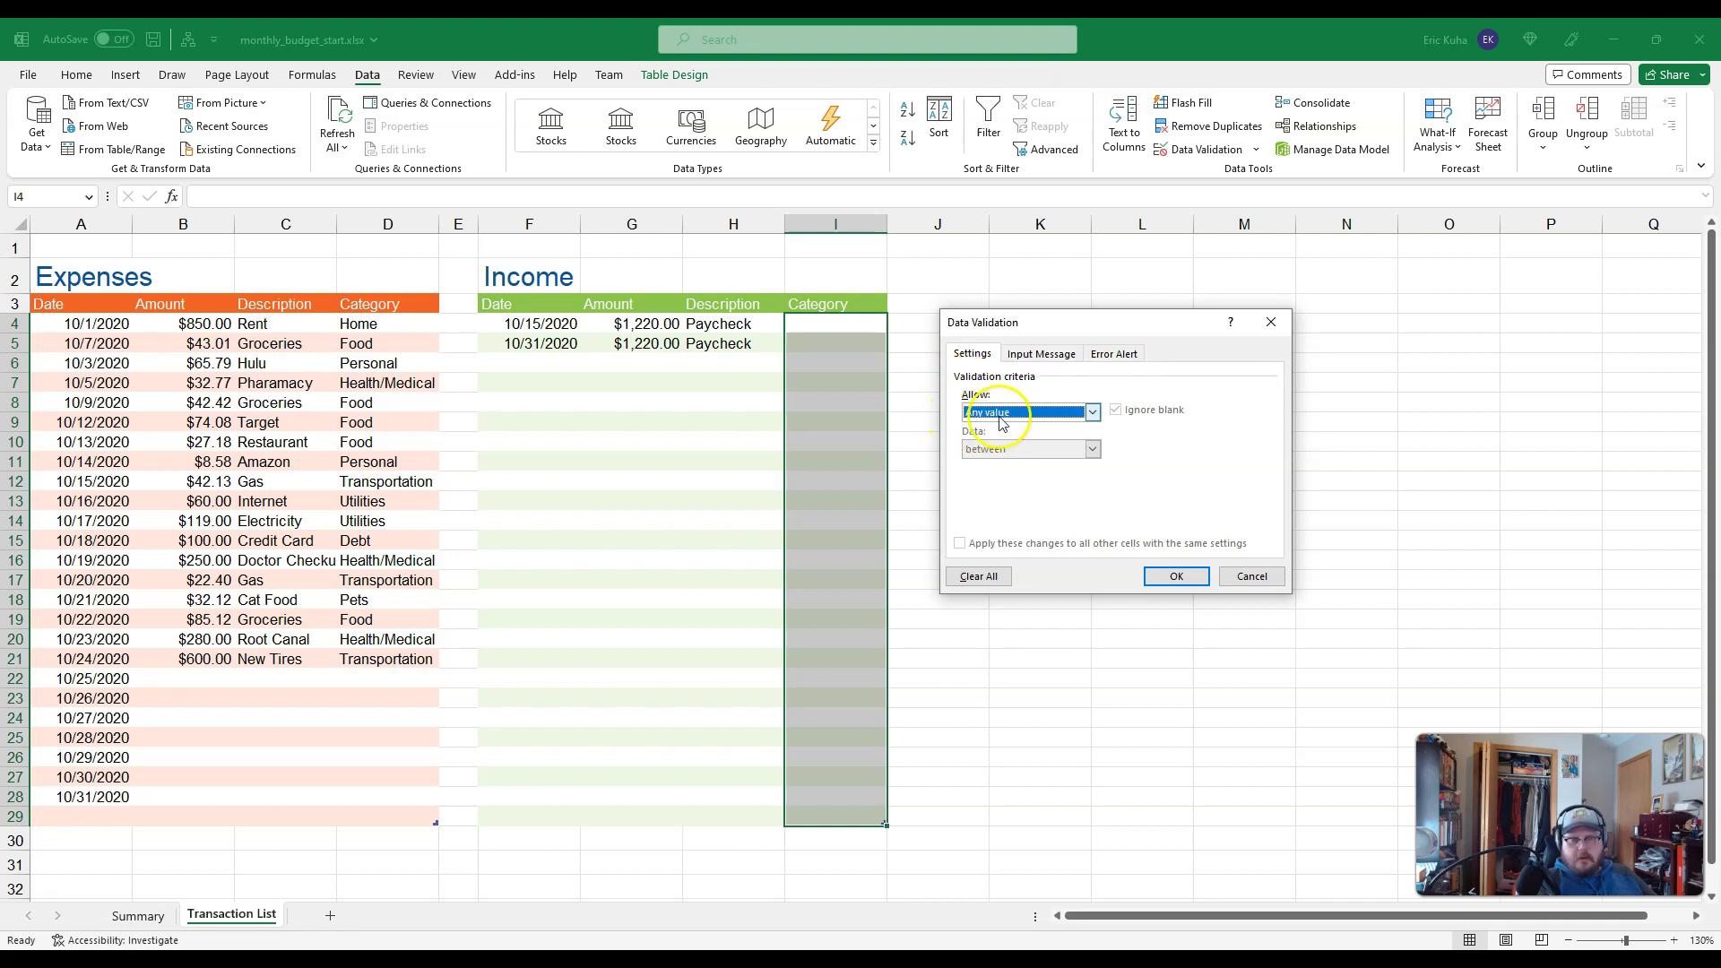
pyautogui.click(1029, 415)
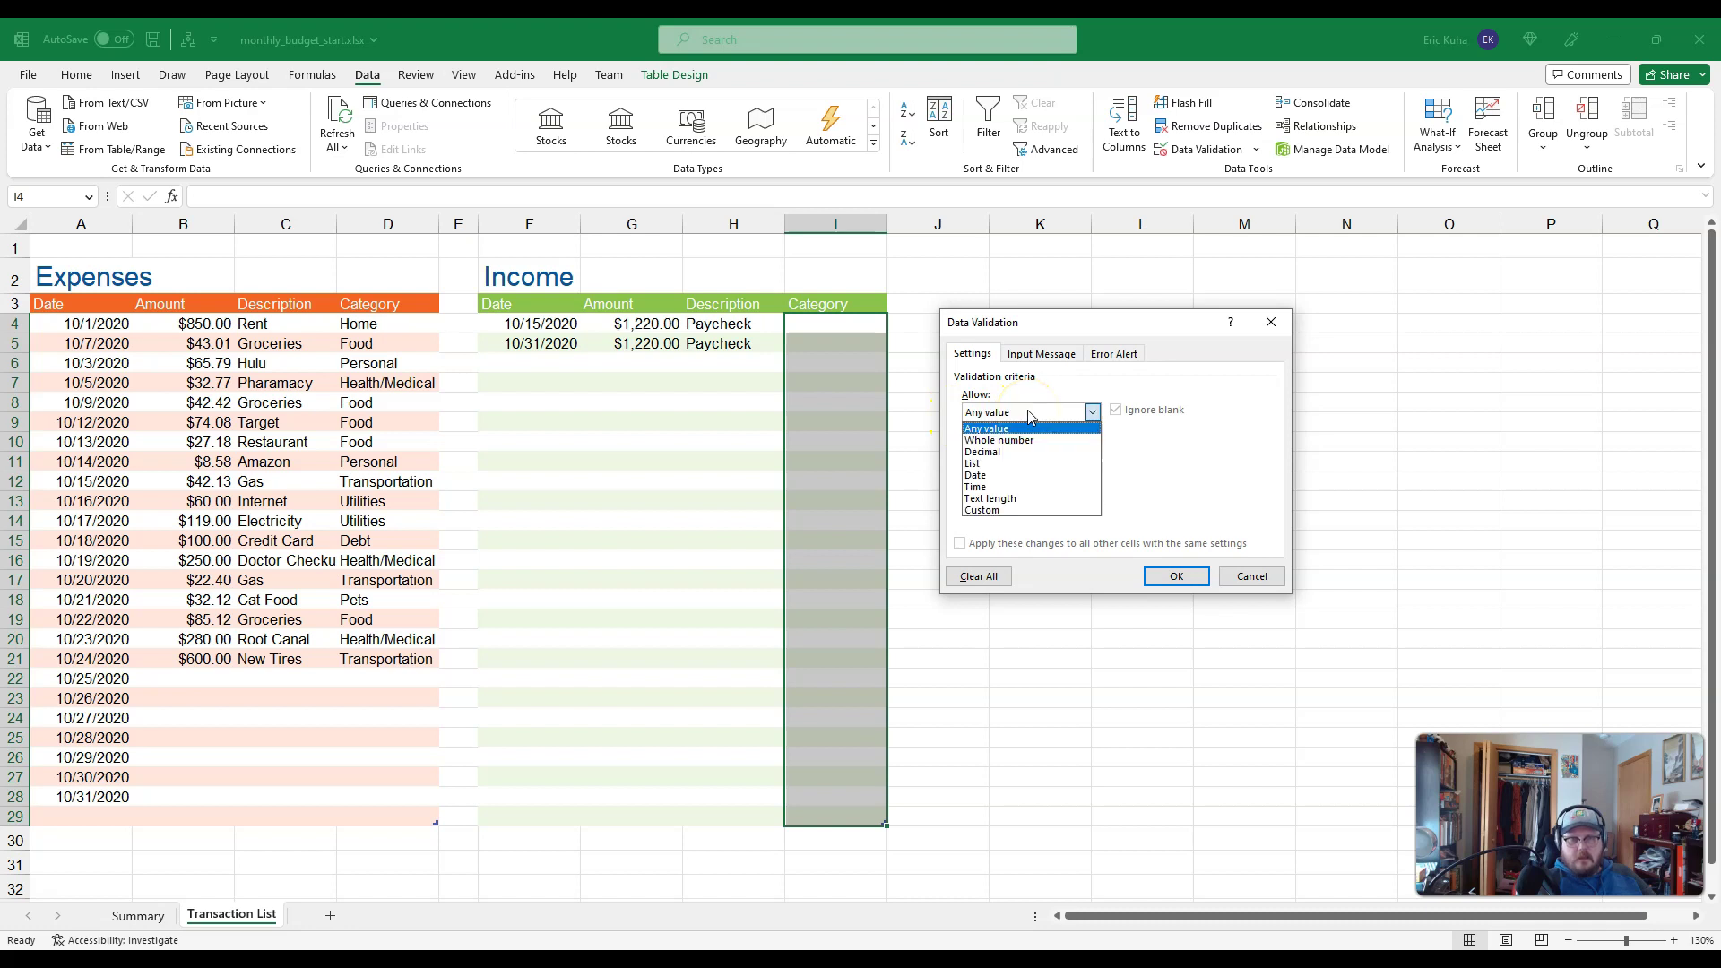
pyautogui.click(990, 465)
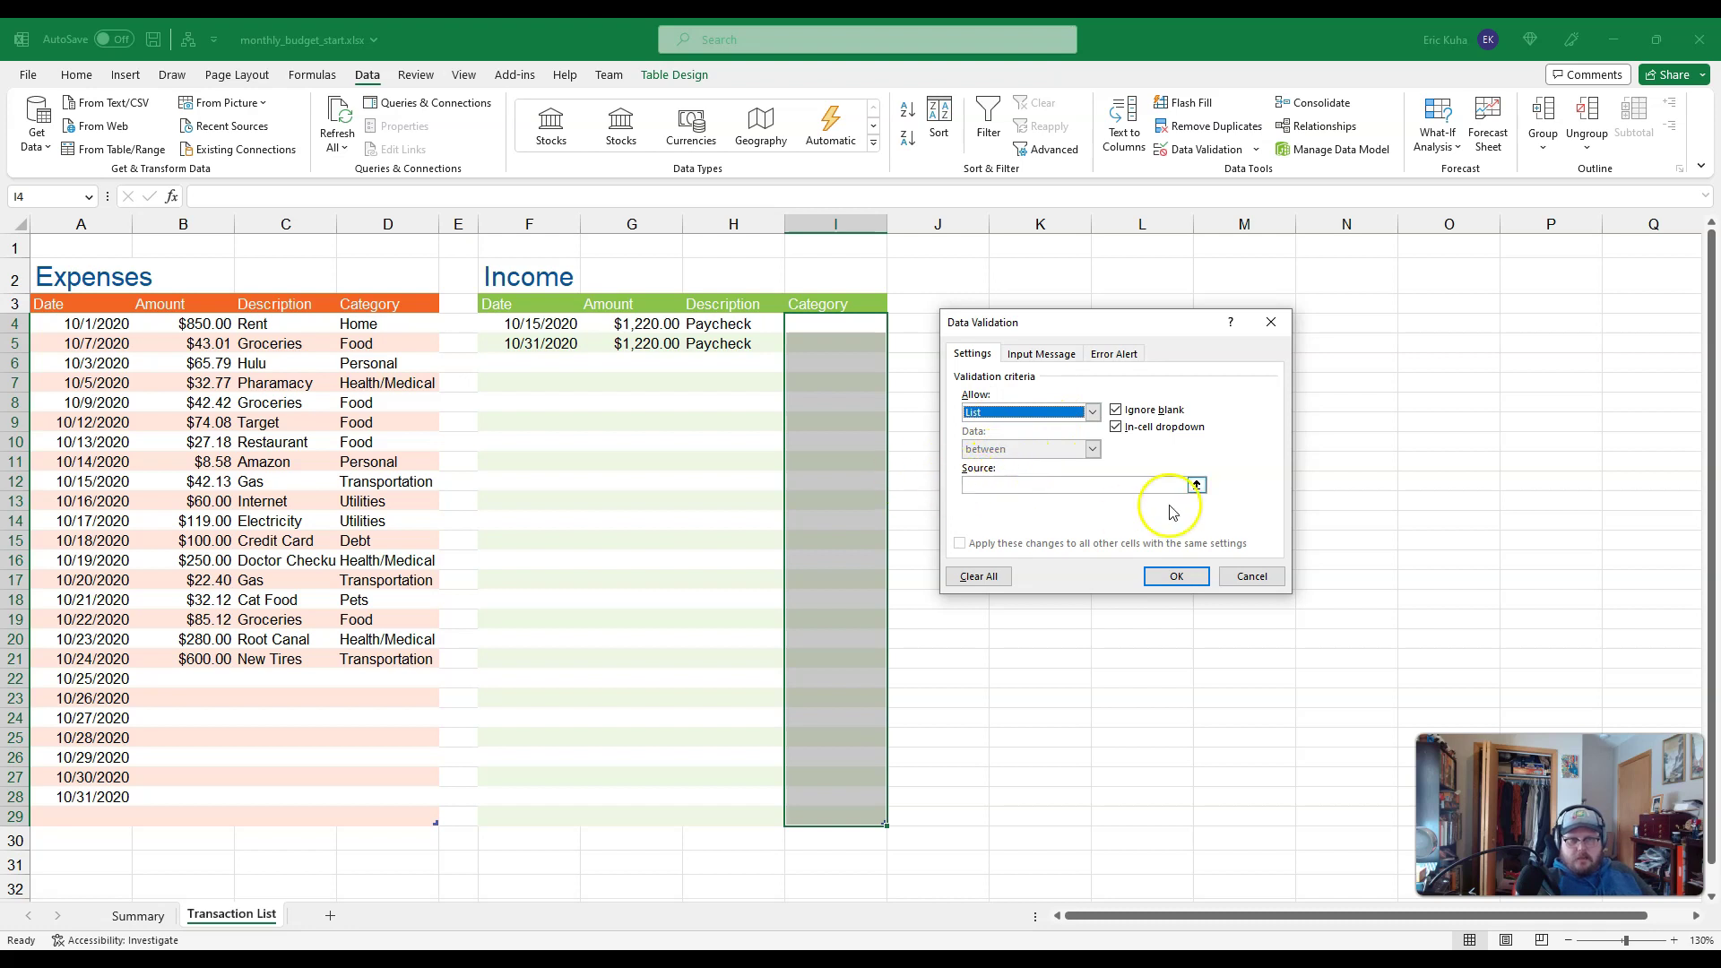
# - Use the income category names in Summary!$G$18:$G$20 as the list source and apply the validation
pyautogui.click(1196, 484)
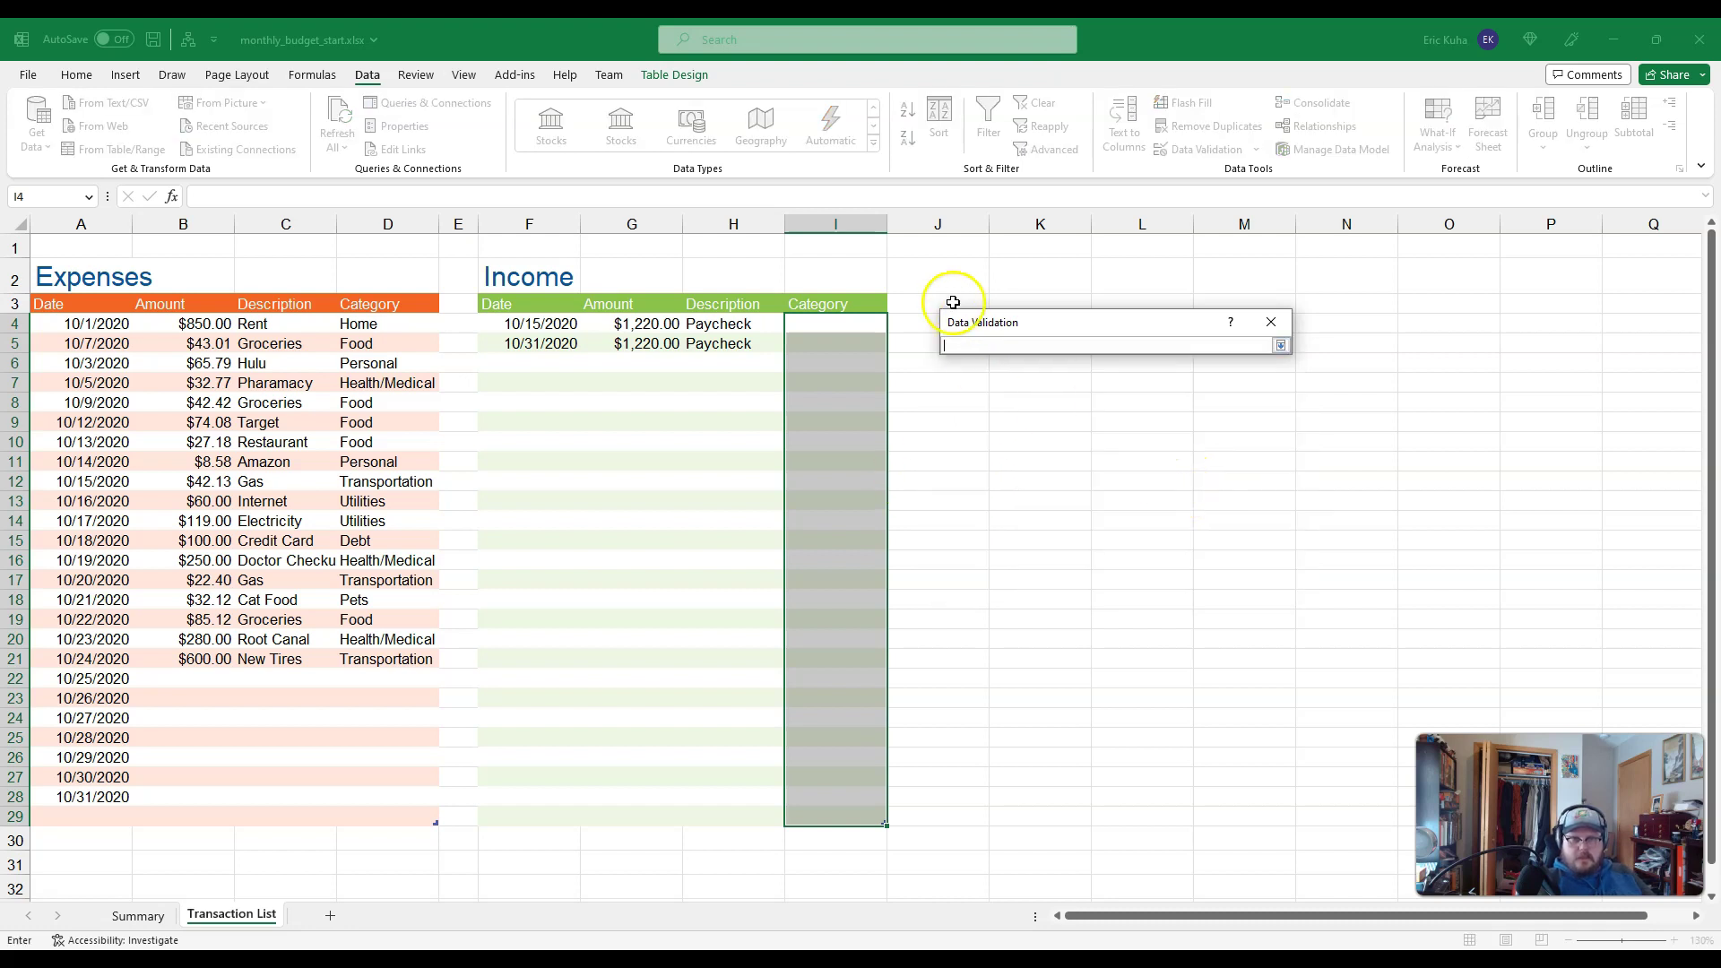
pyautogui.click(137, 914)
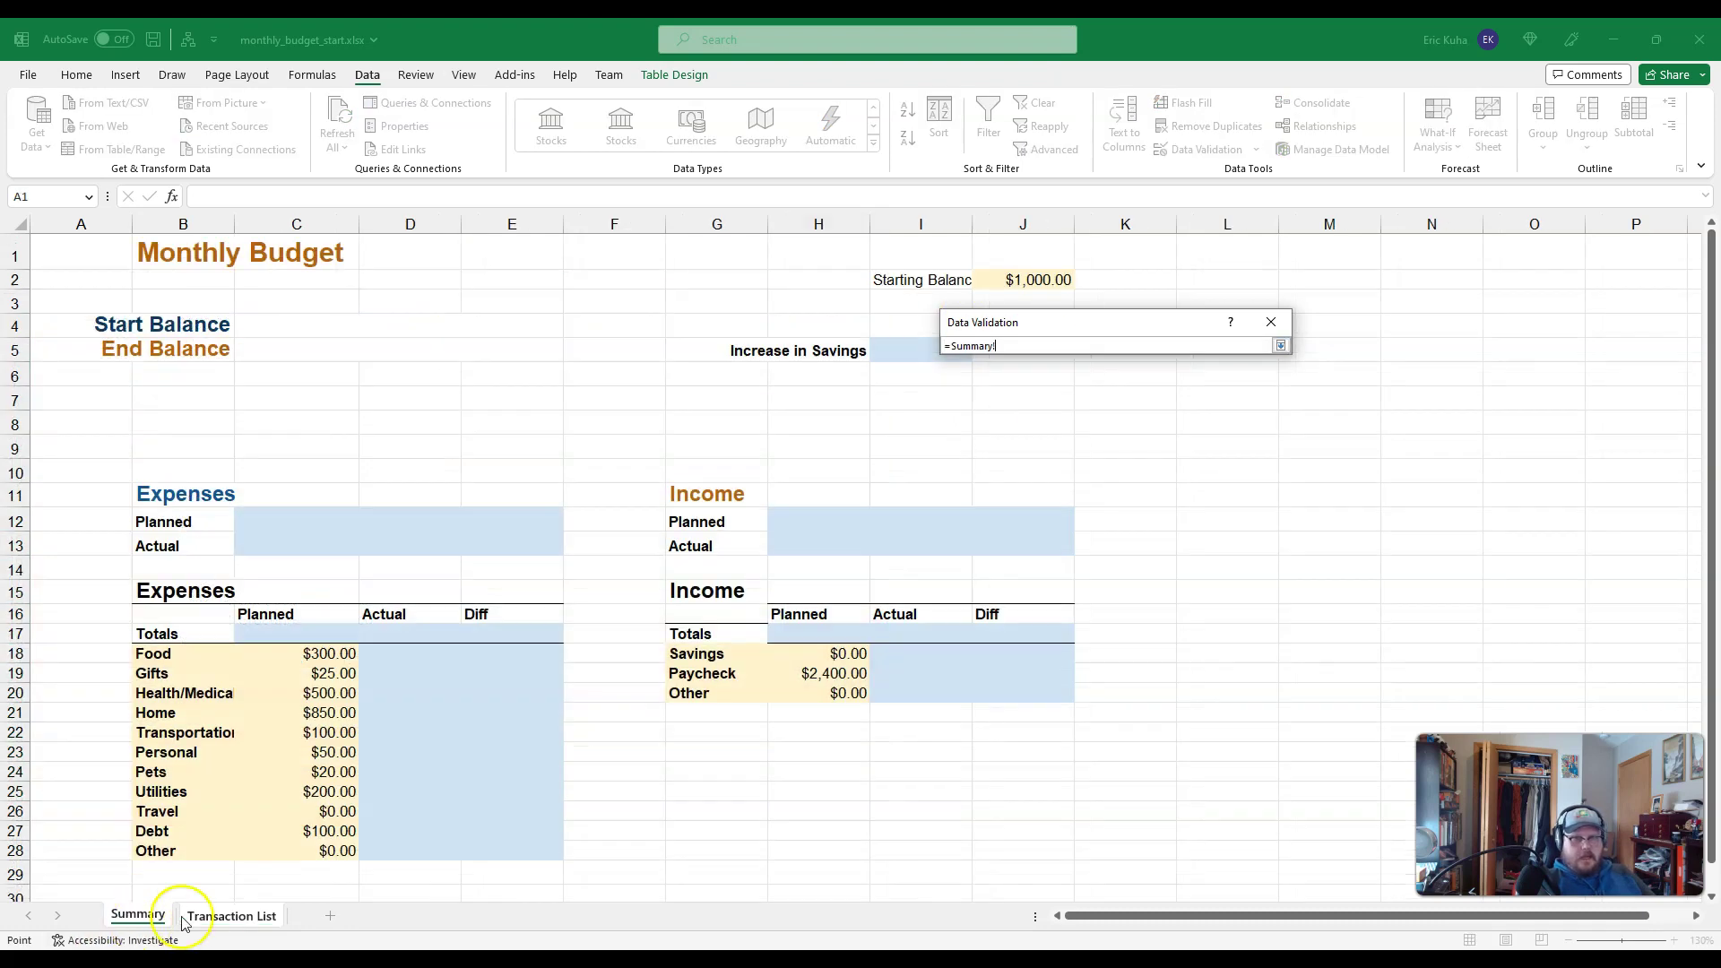
pyautogui.moveTo(710, 653); pyautogui.dragTo(709, 697)
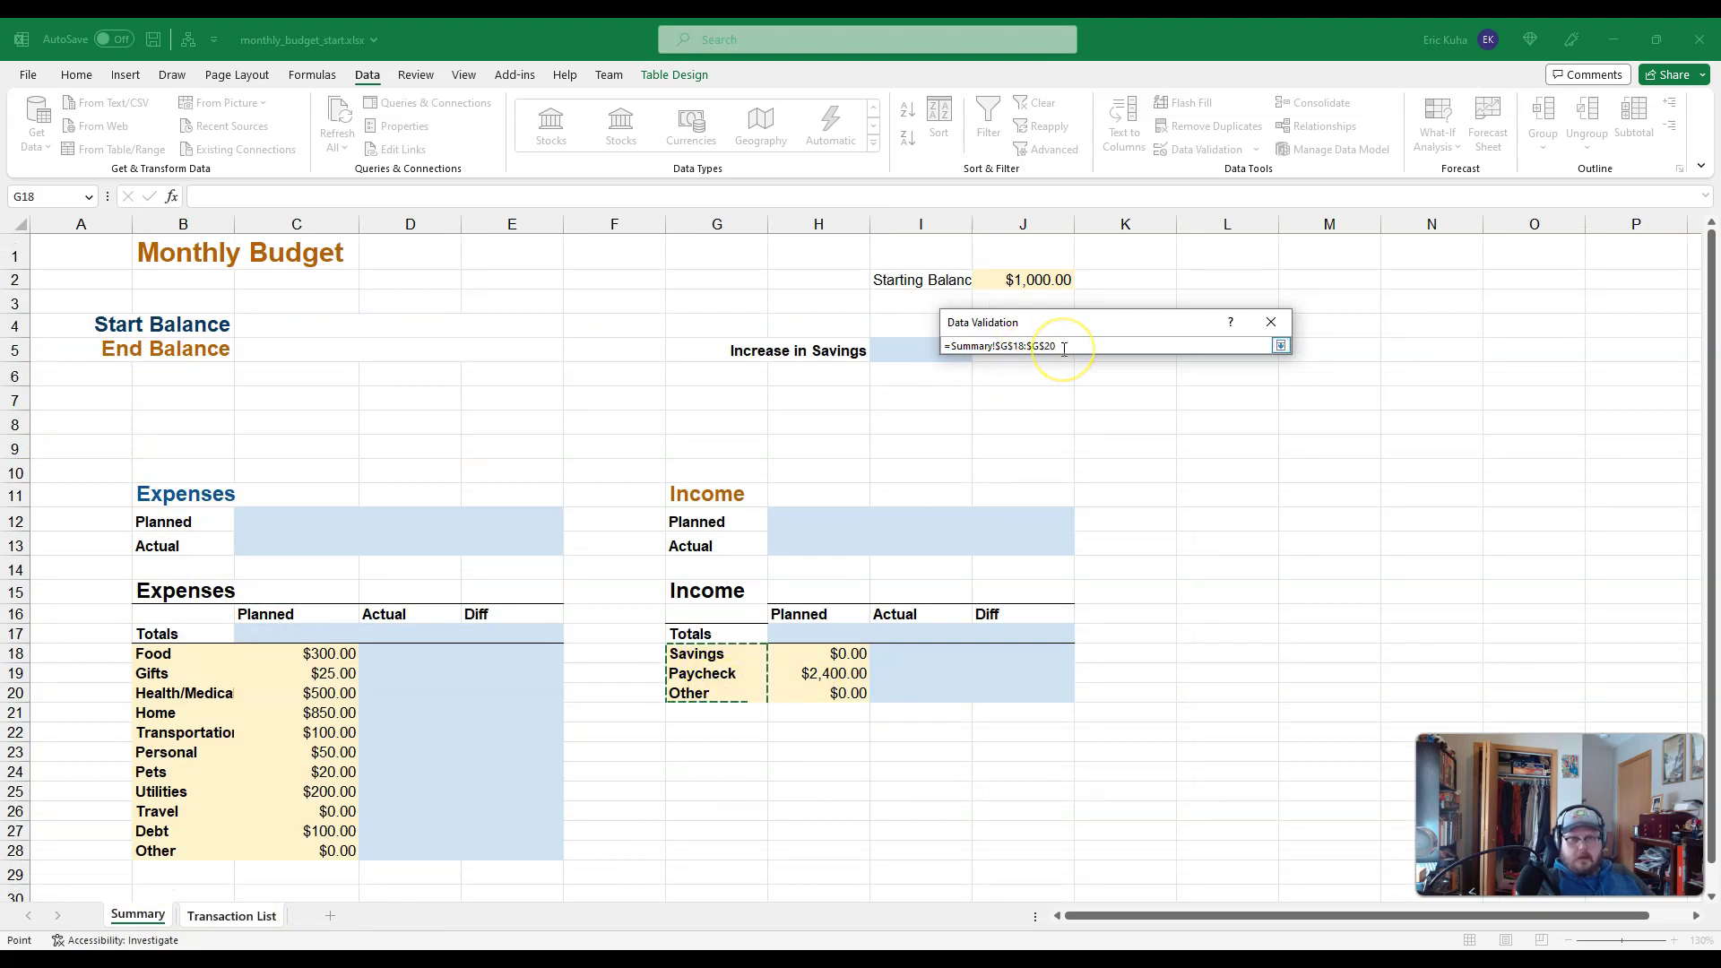
pyautogui.press('Return')
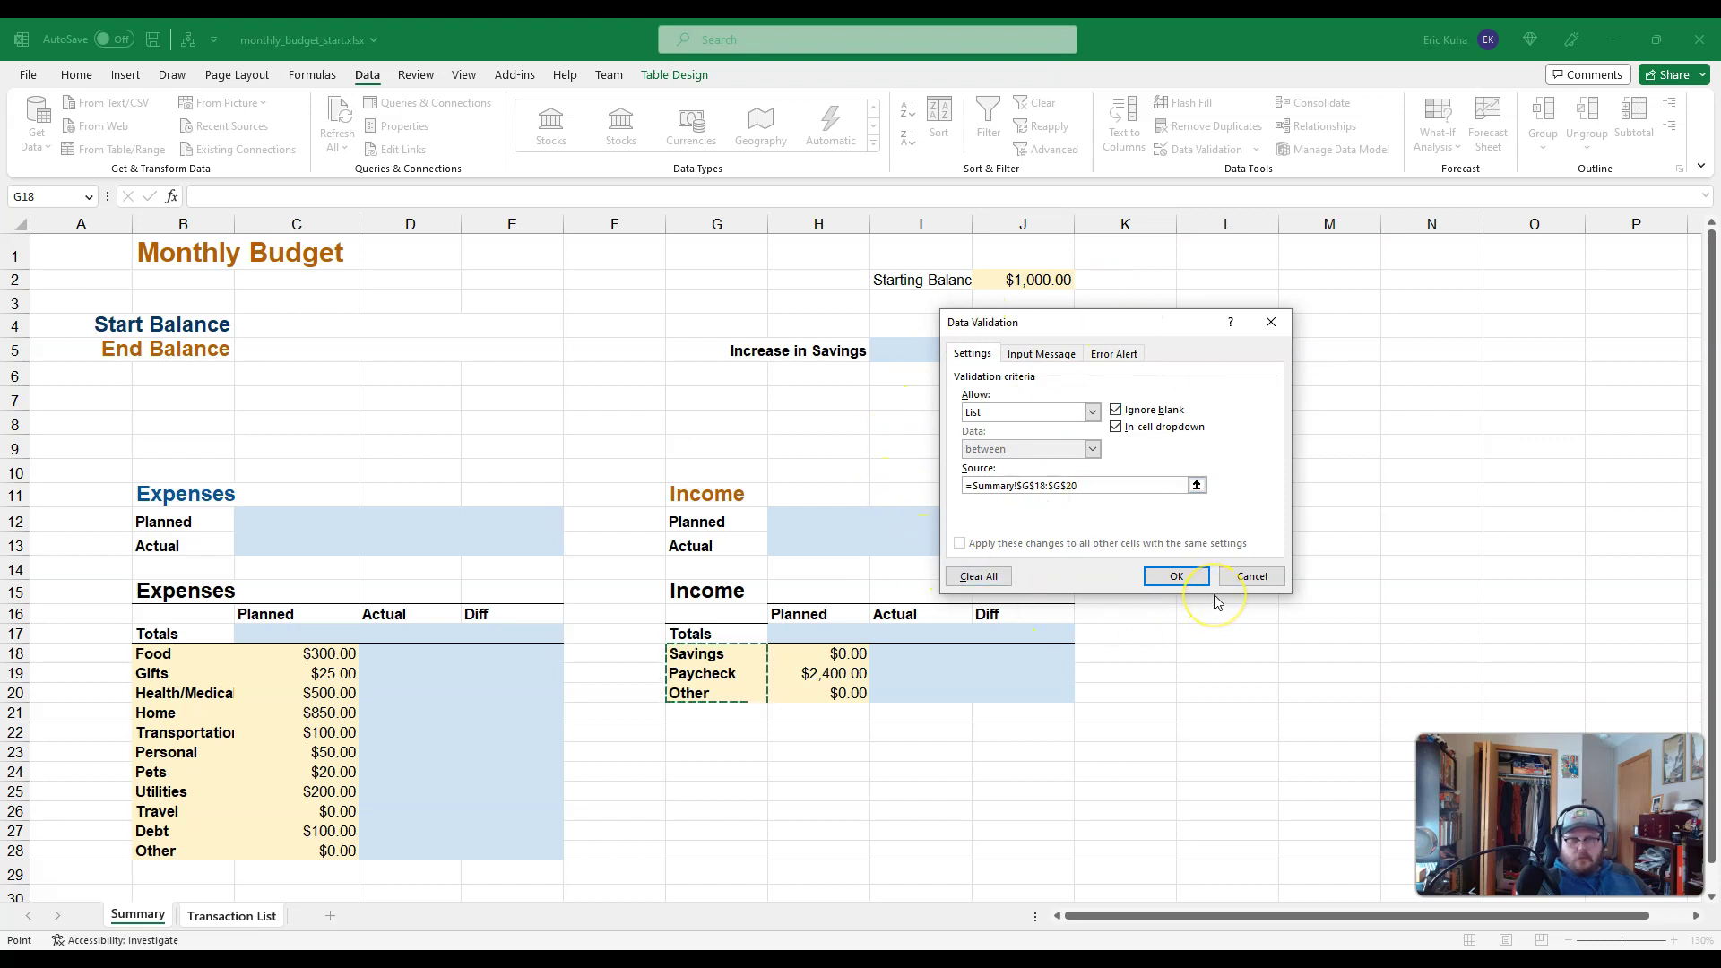
pyautogui.click(1115, 354)
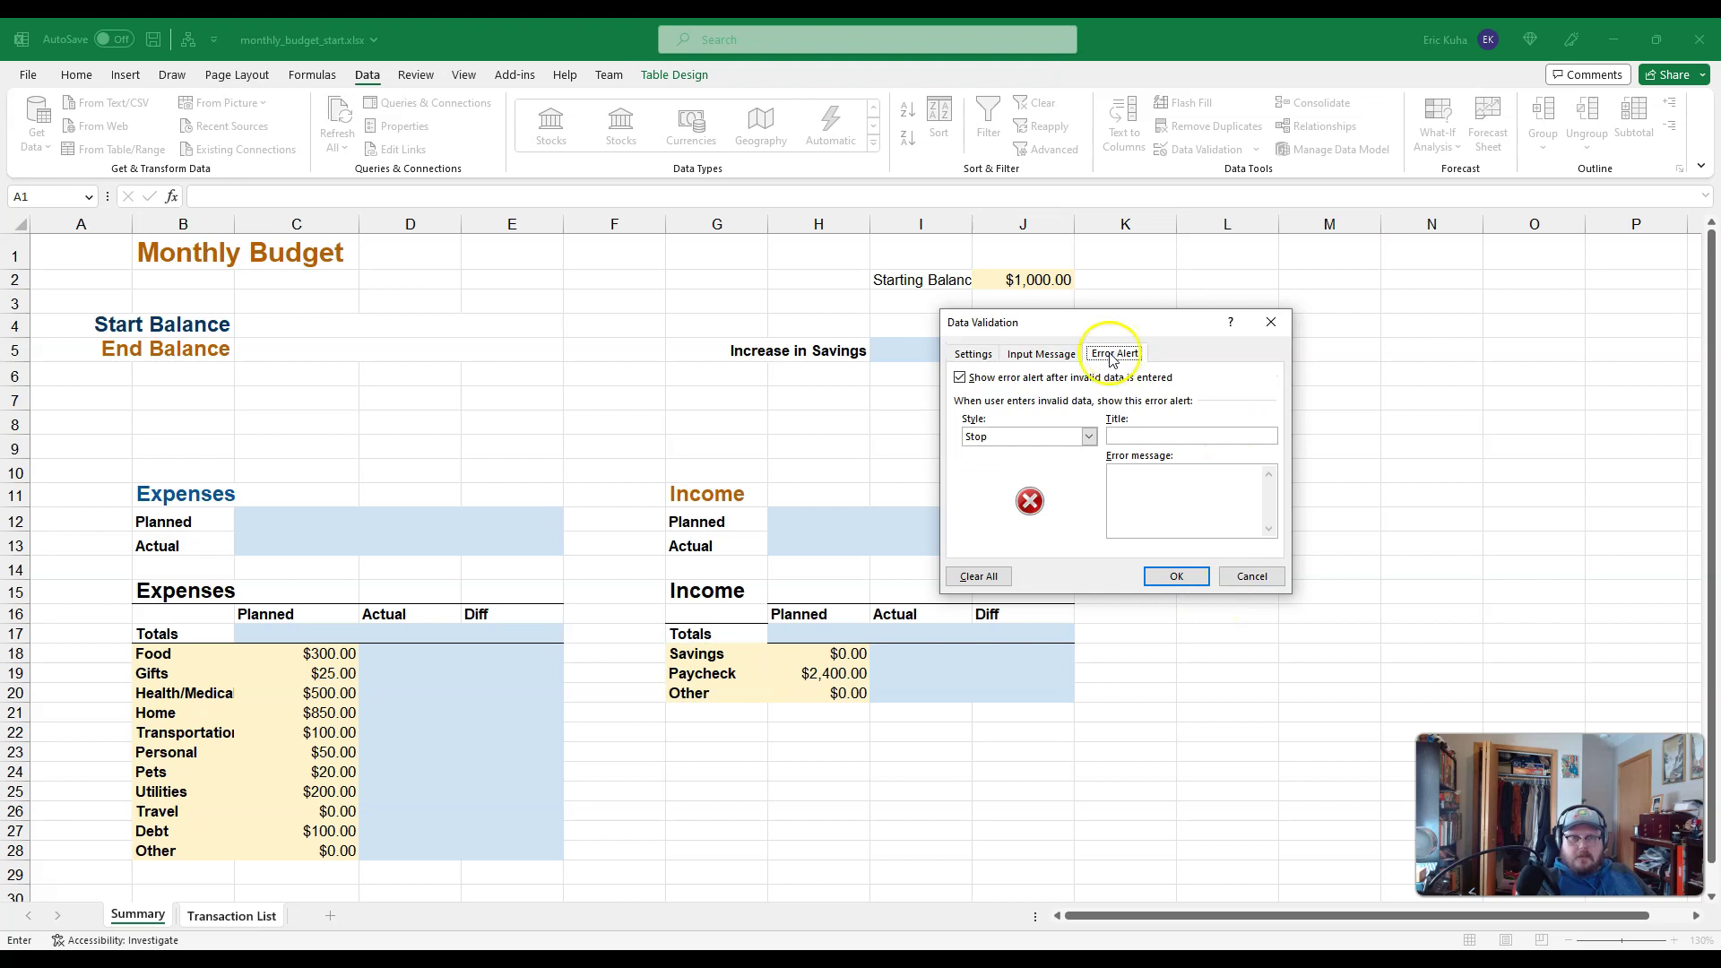
pyautogui.click(1040, 354)
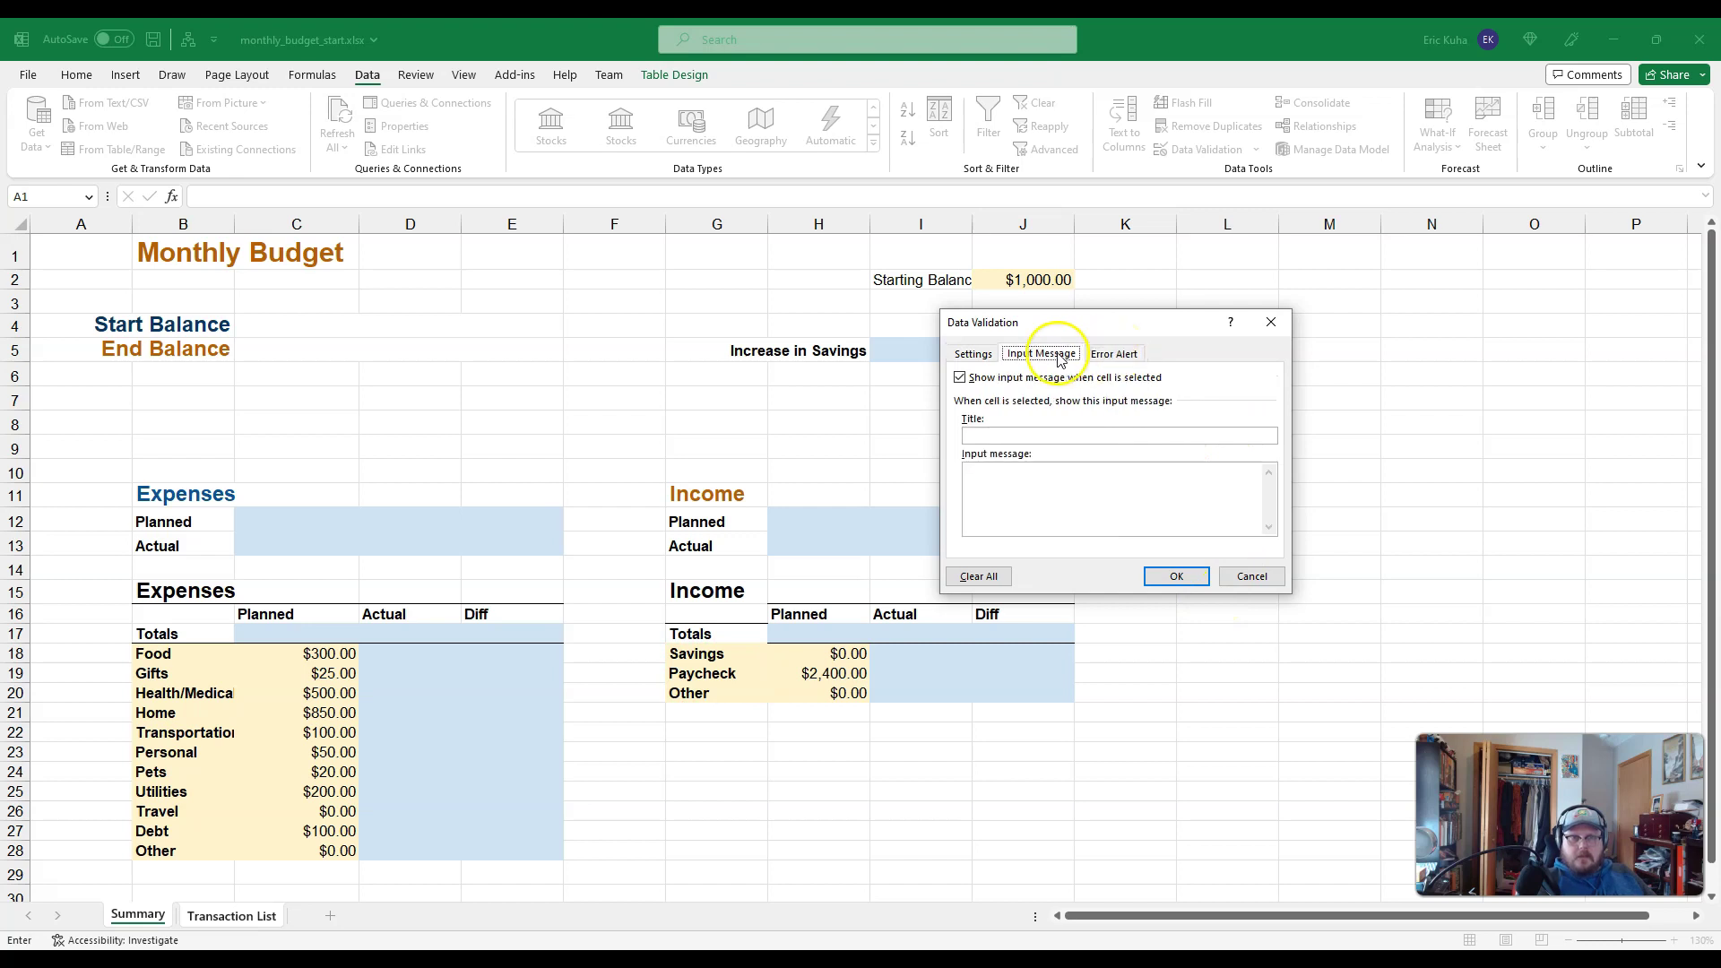
pyautogui.click(976, 355)
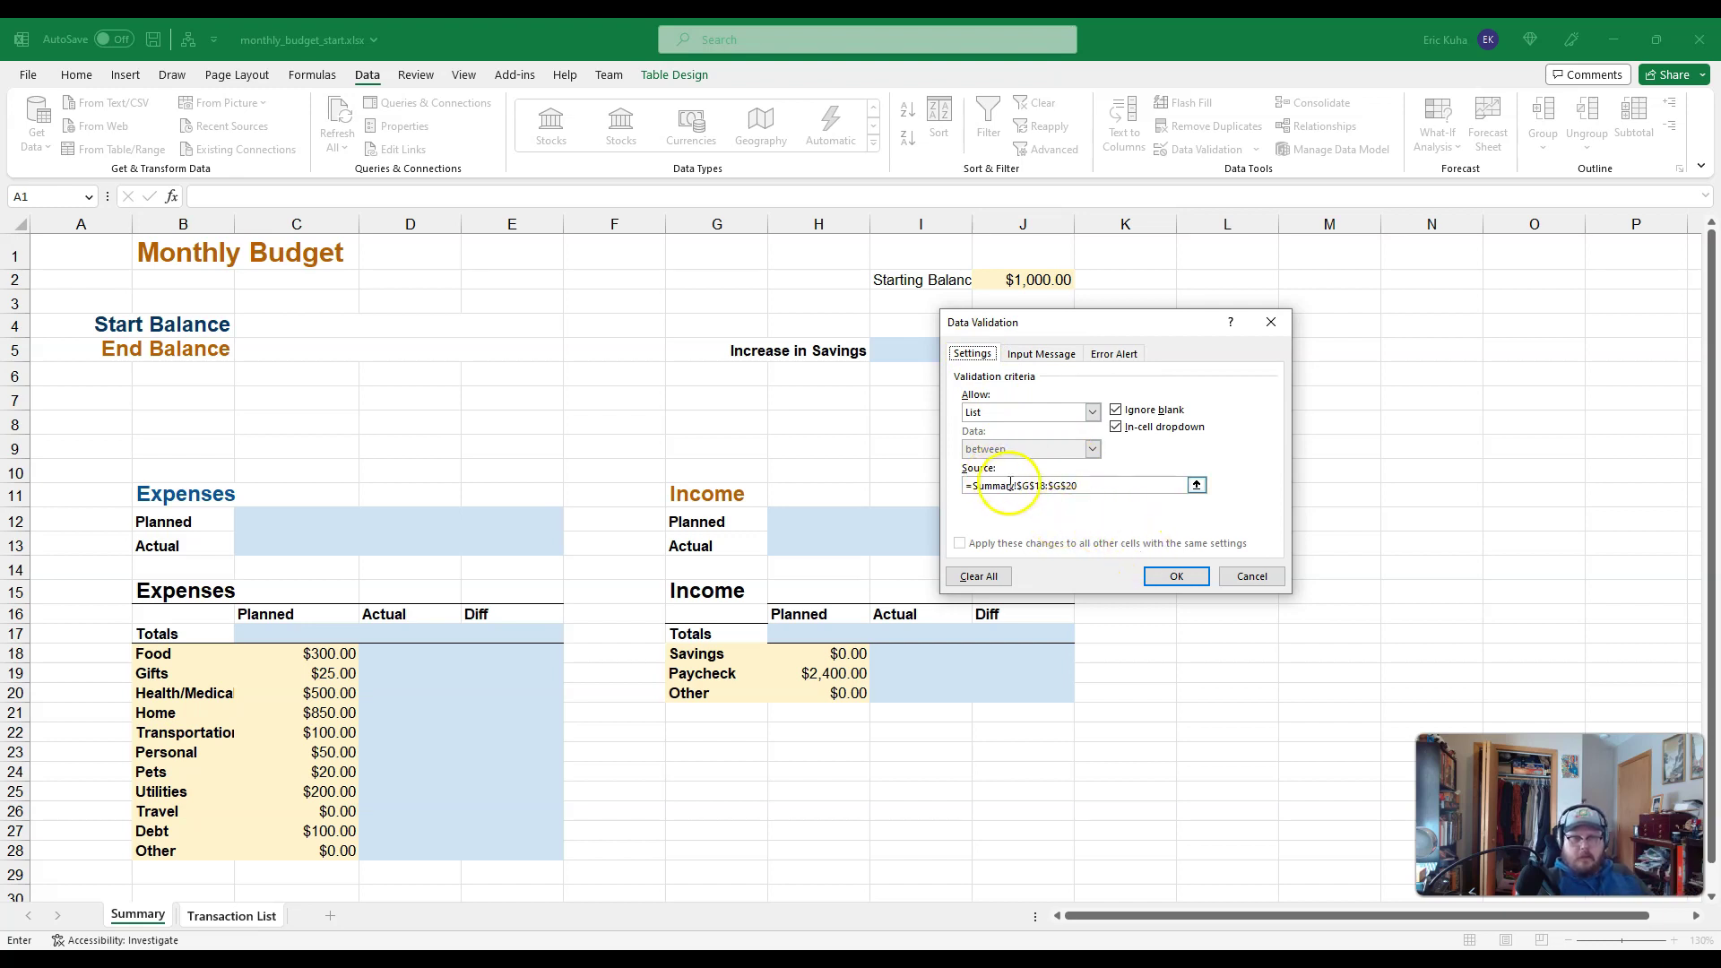
pyautogui.click(1179, 583)
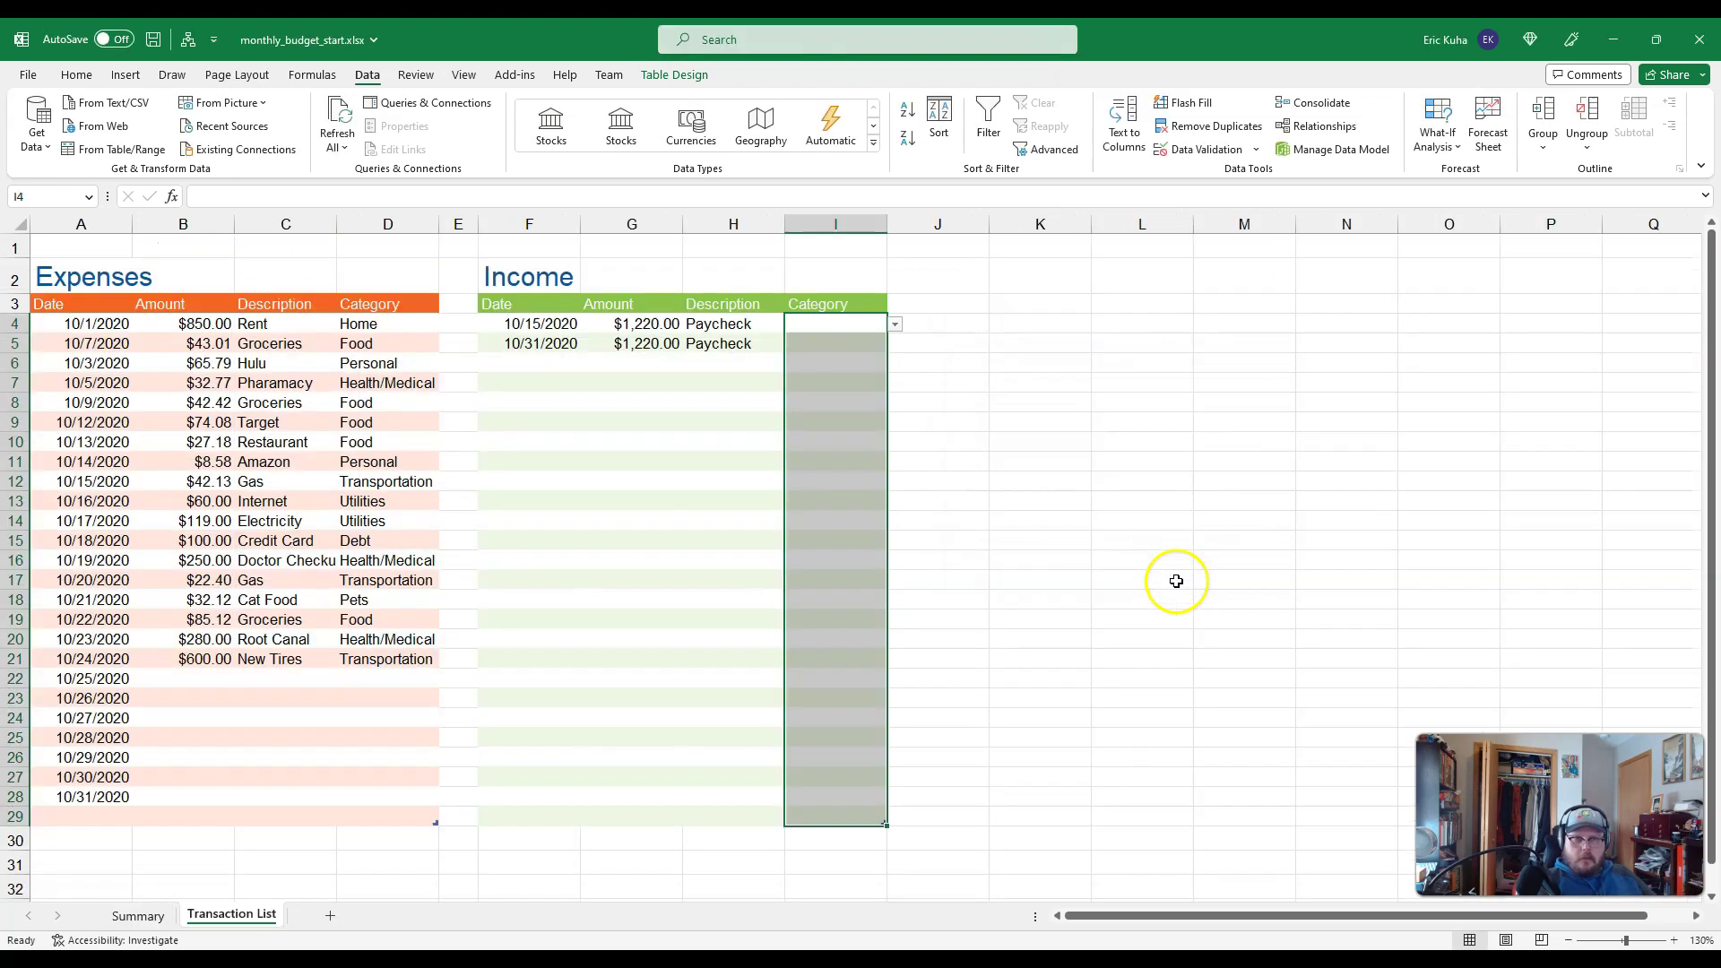
# - Check the income category cells for their dropdown, and set the category of the 10/15/2020 and 10/31/2020 entries to Paycheck
pyautogui.click(852, 403)
pyautogui.click(845, 325)
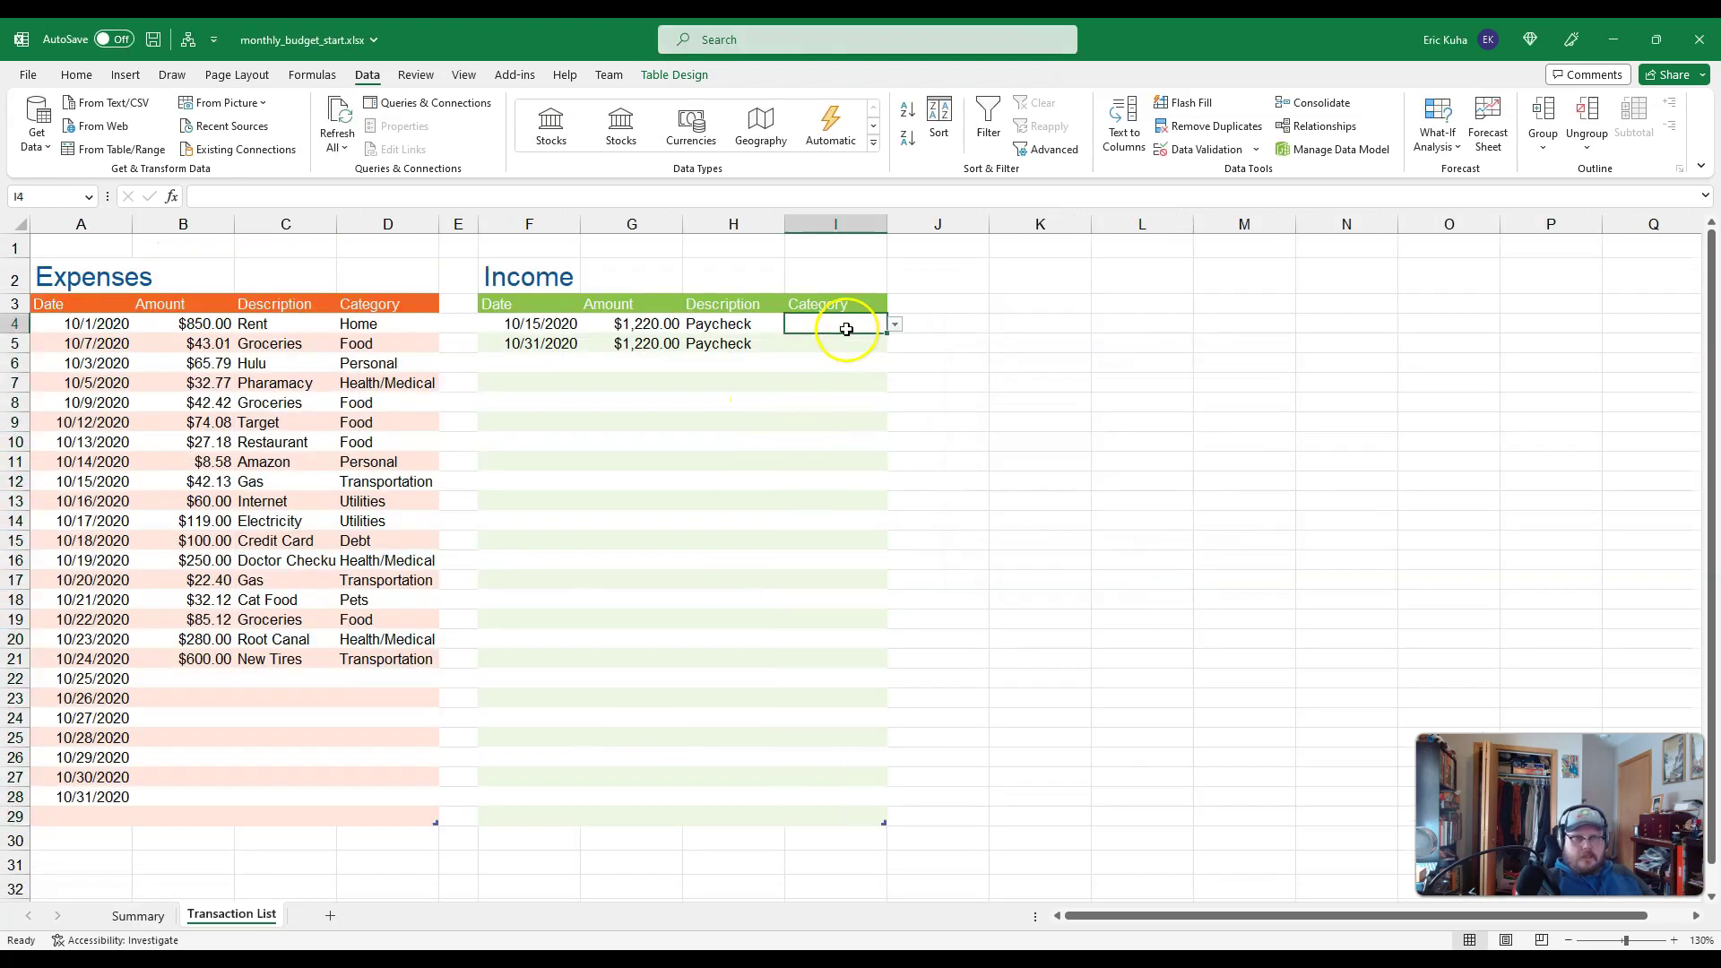
pyautogui.click(843, 755)
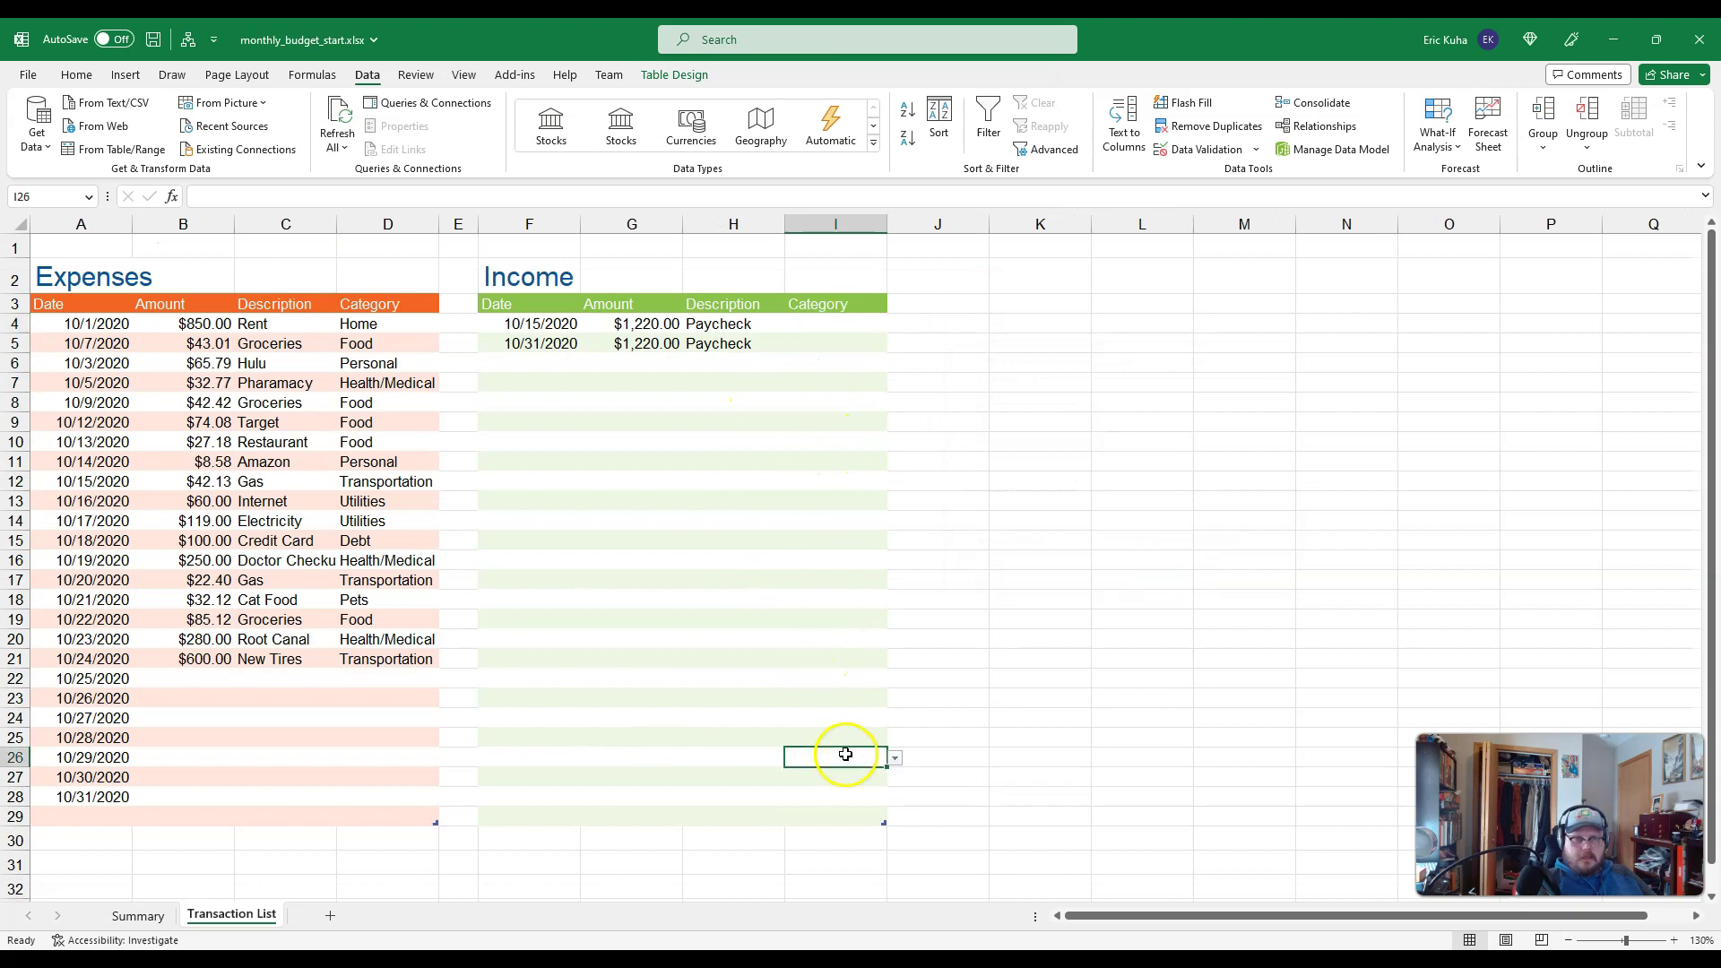
pyautogui.click(866, 321)
pyautogui.click(896, 326)
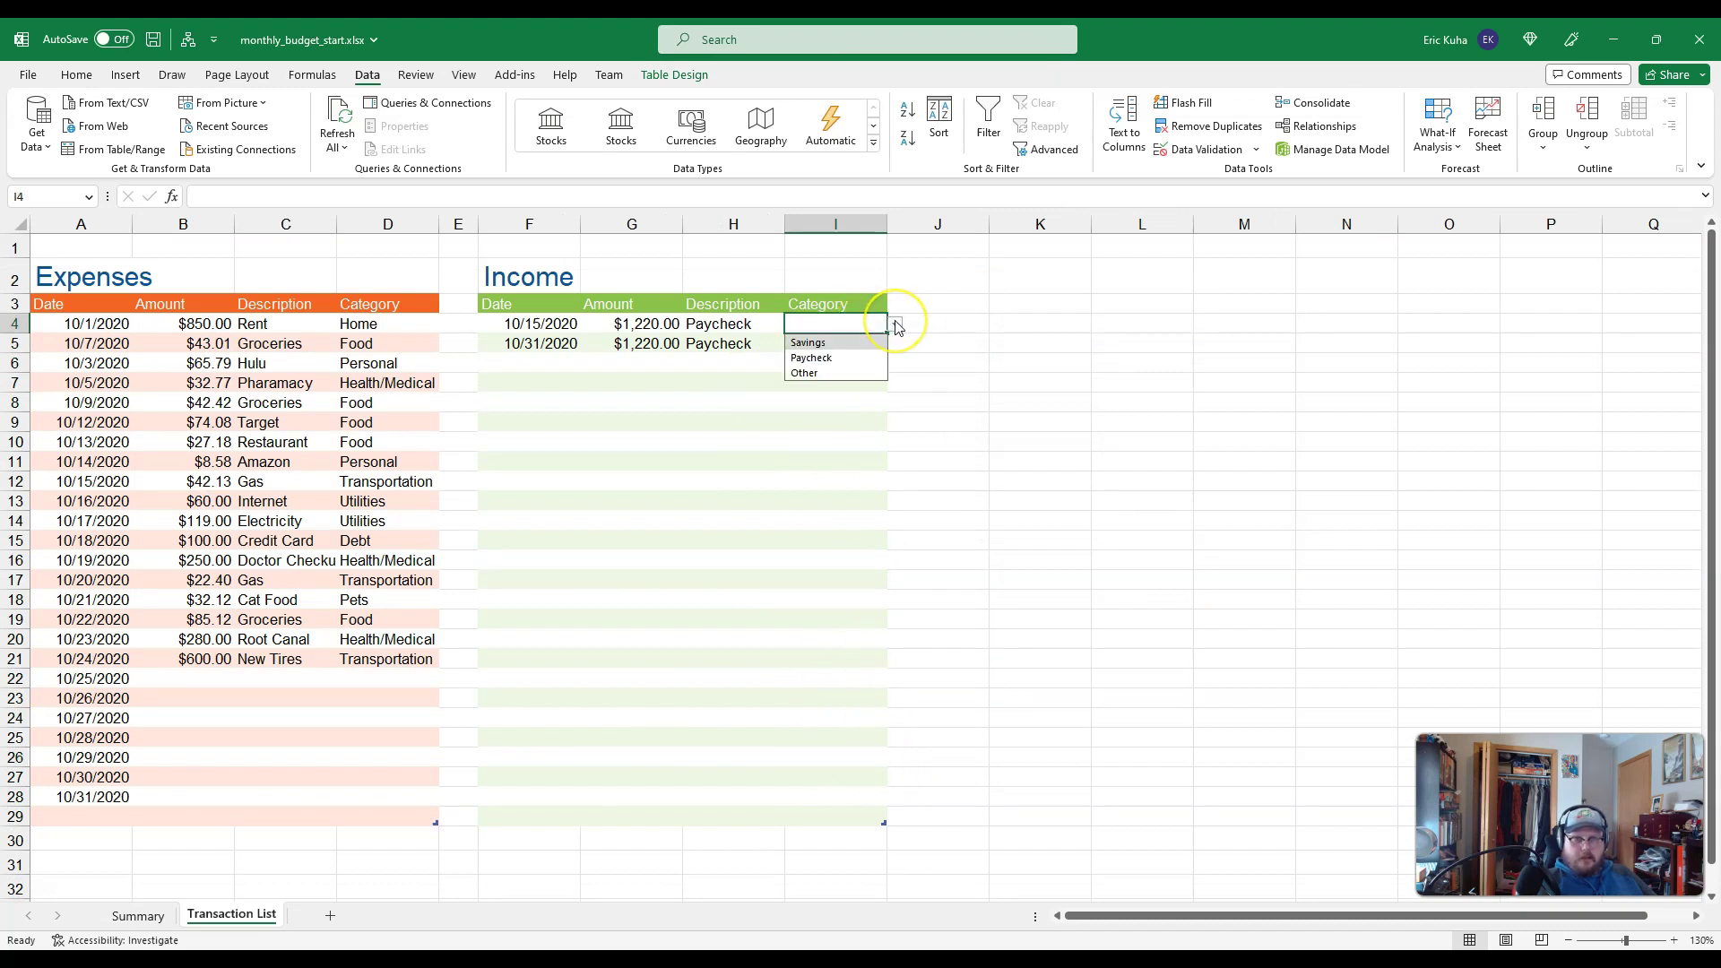
pyautogui.click(811, 357)
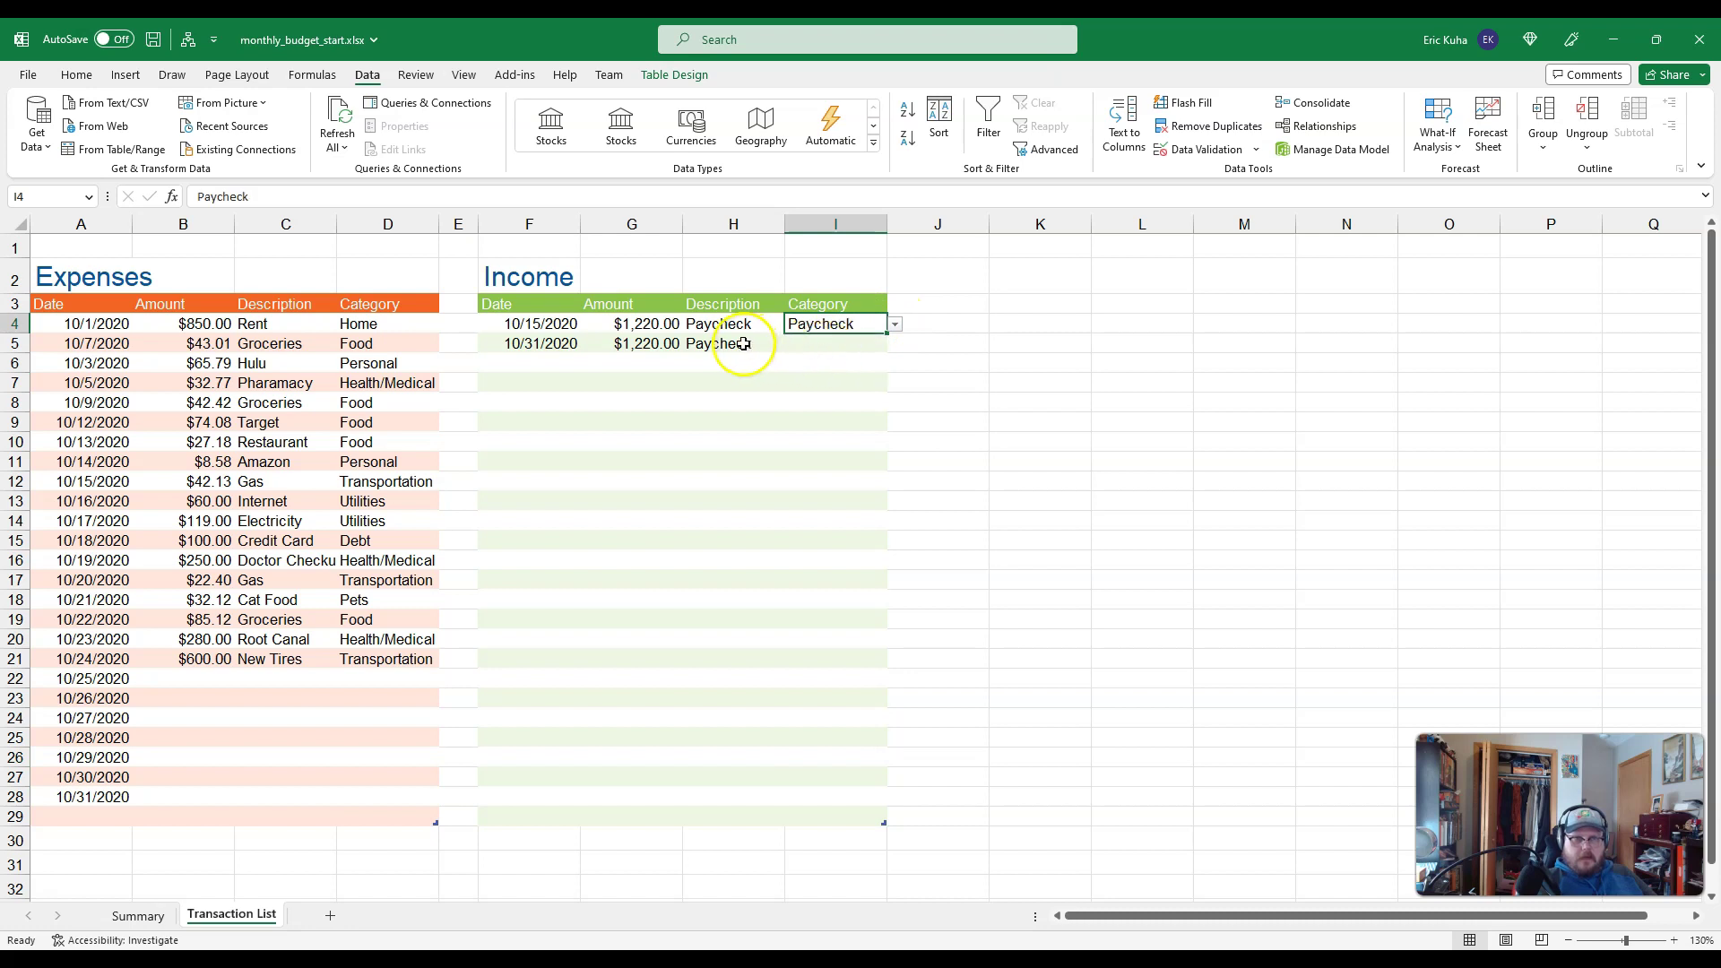
pyautogui.click(883, 345)
pyautogui.click(896, 344)
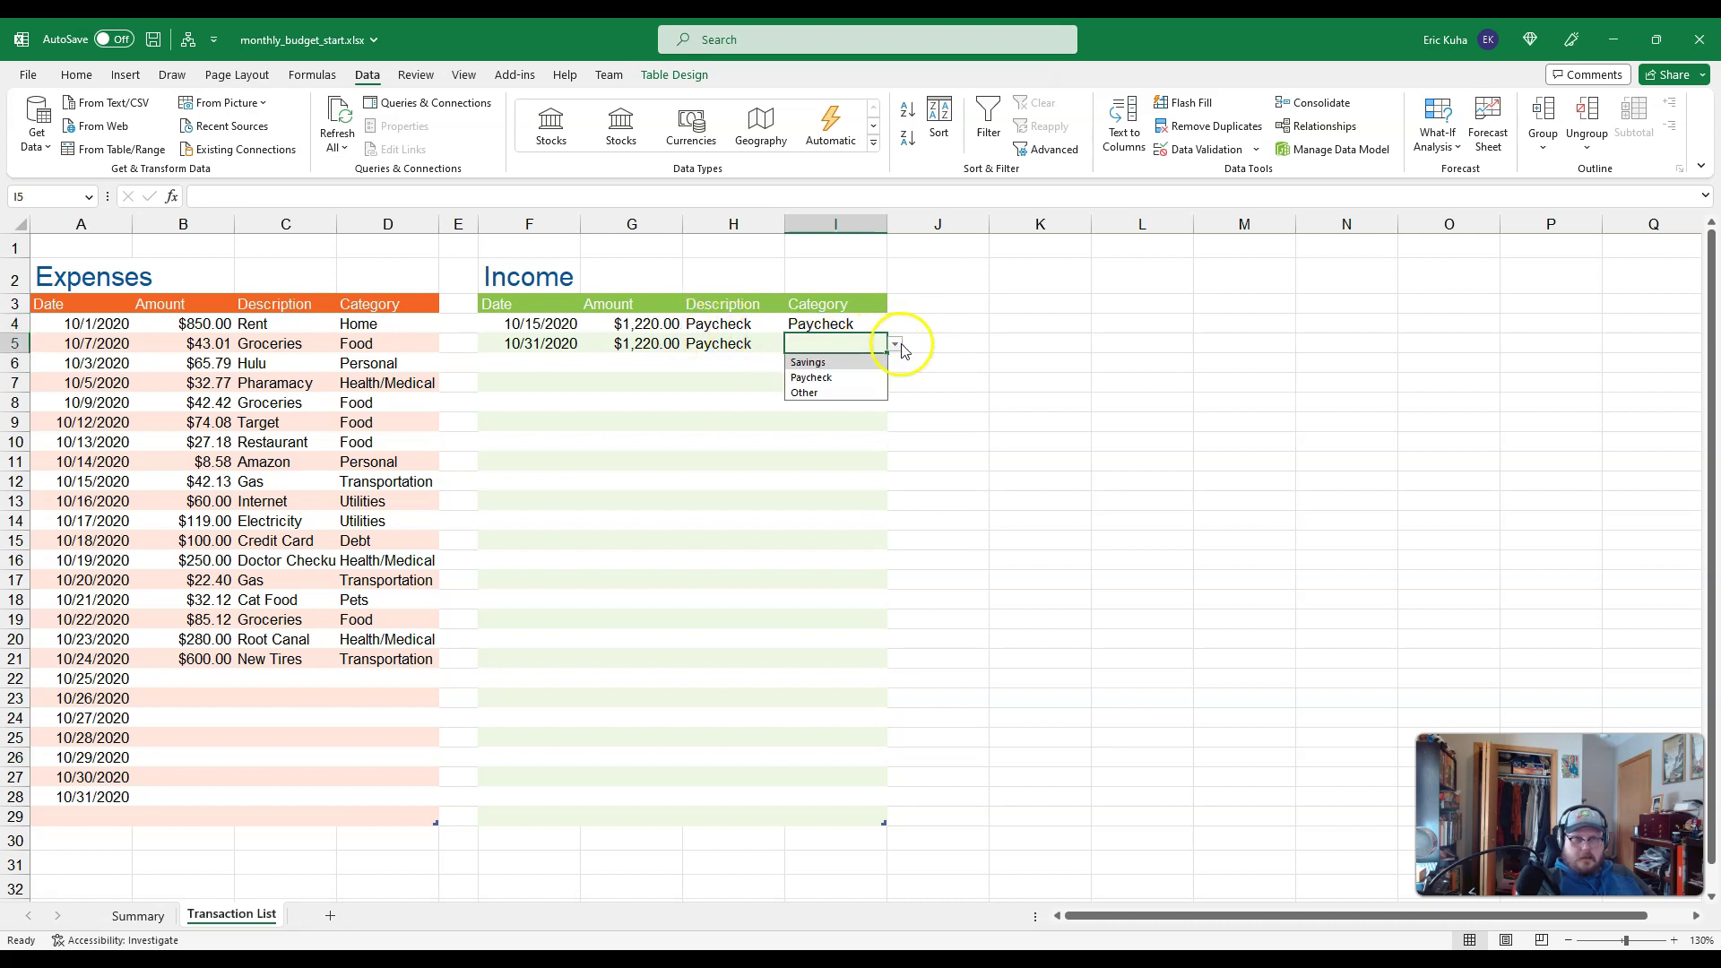
pyautogui.click(865, 380)
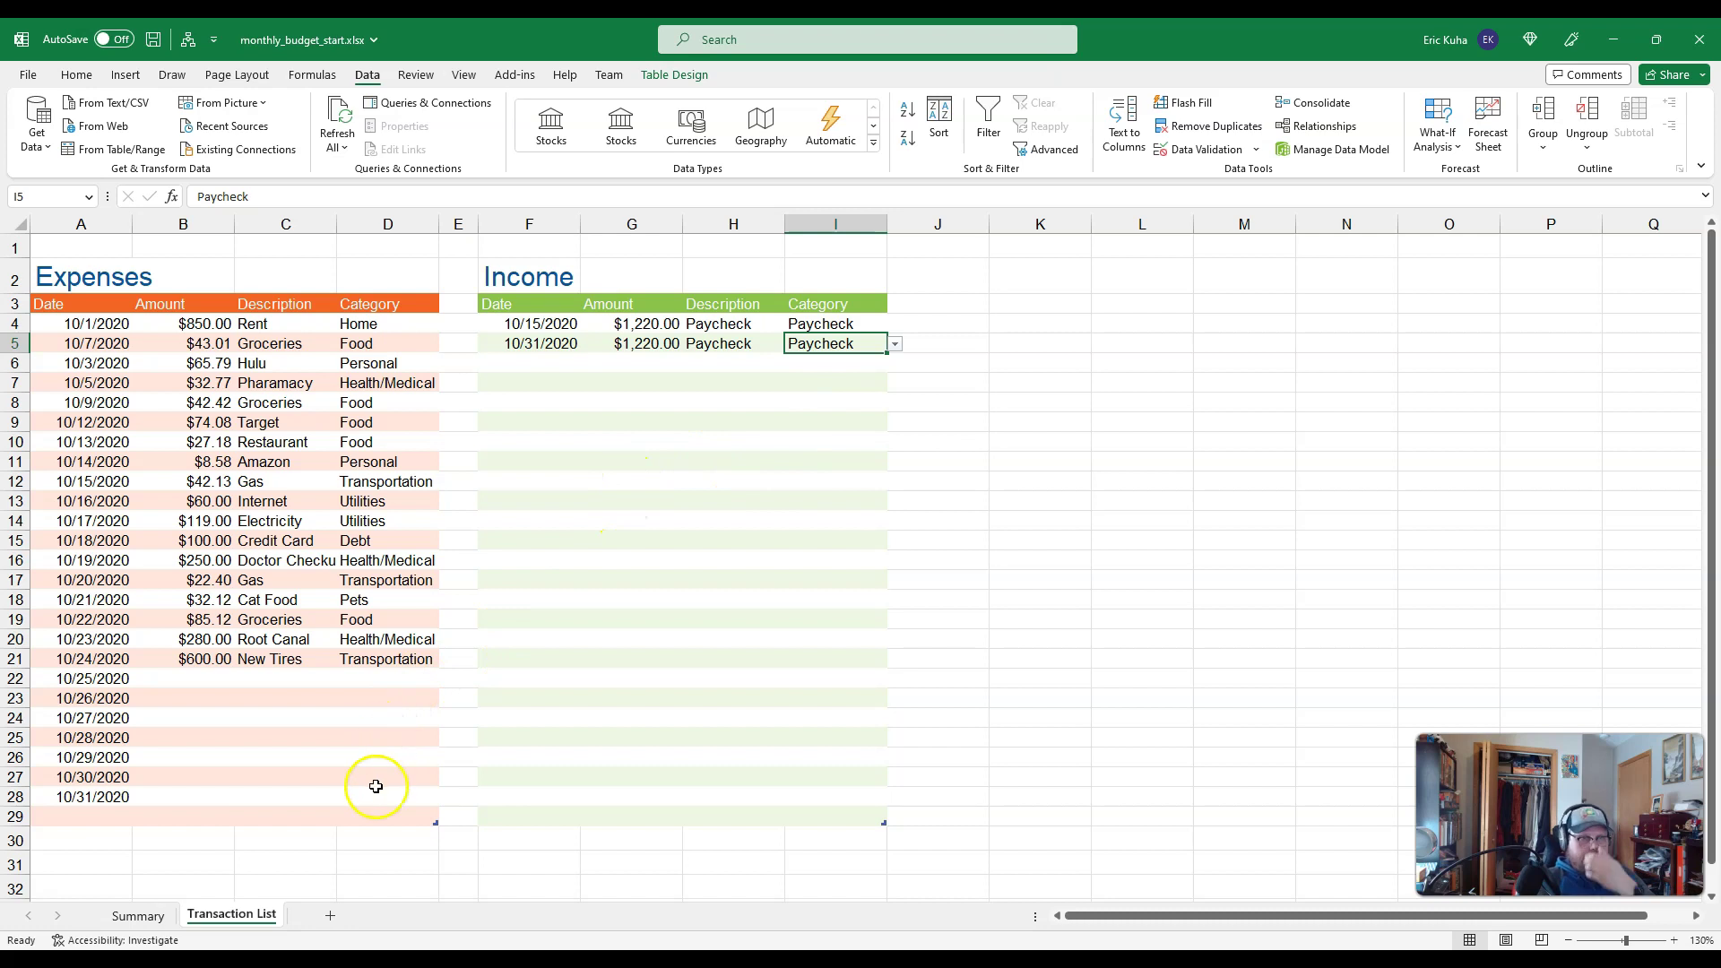
# - Review the planned amounts of the expense categories on the Summary sheet
pyautogui.click(139, 915)
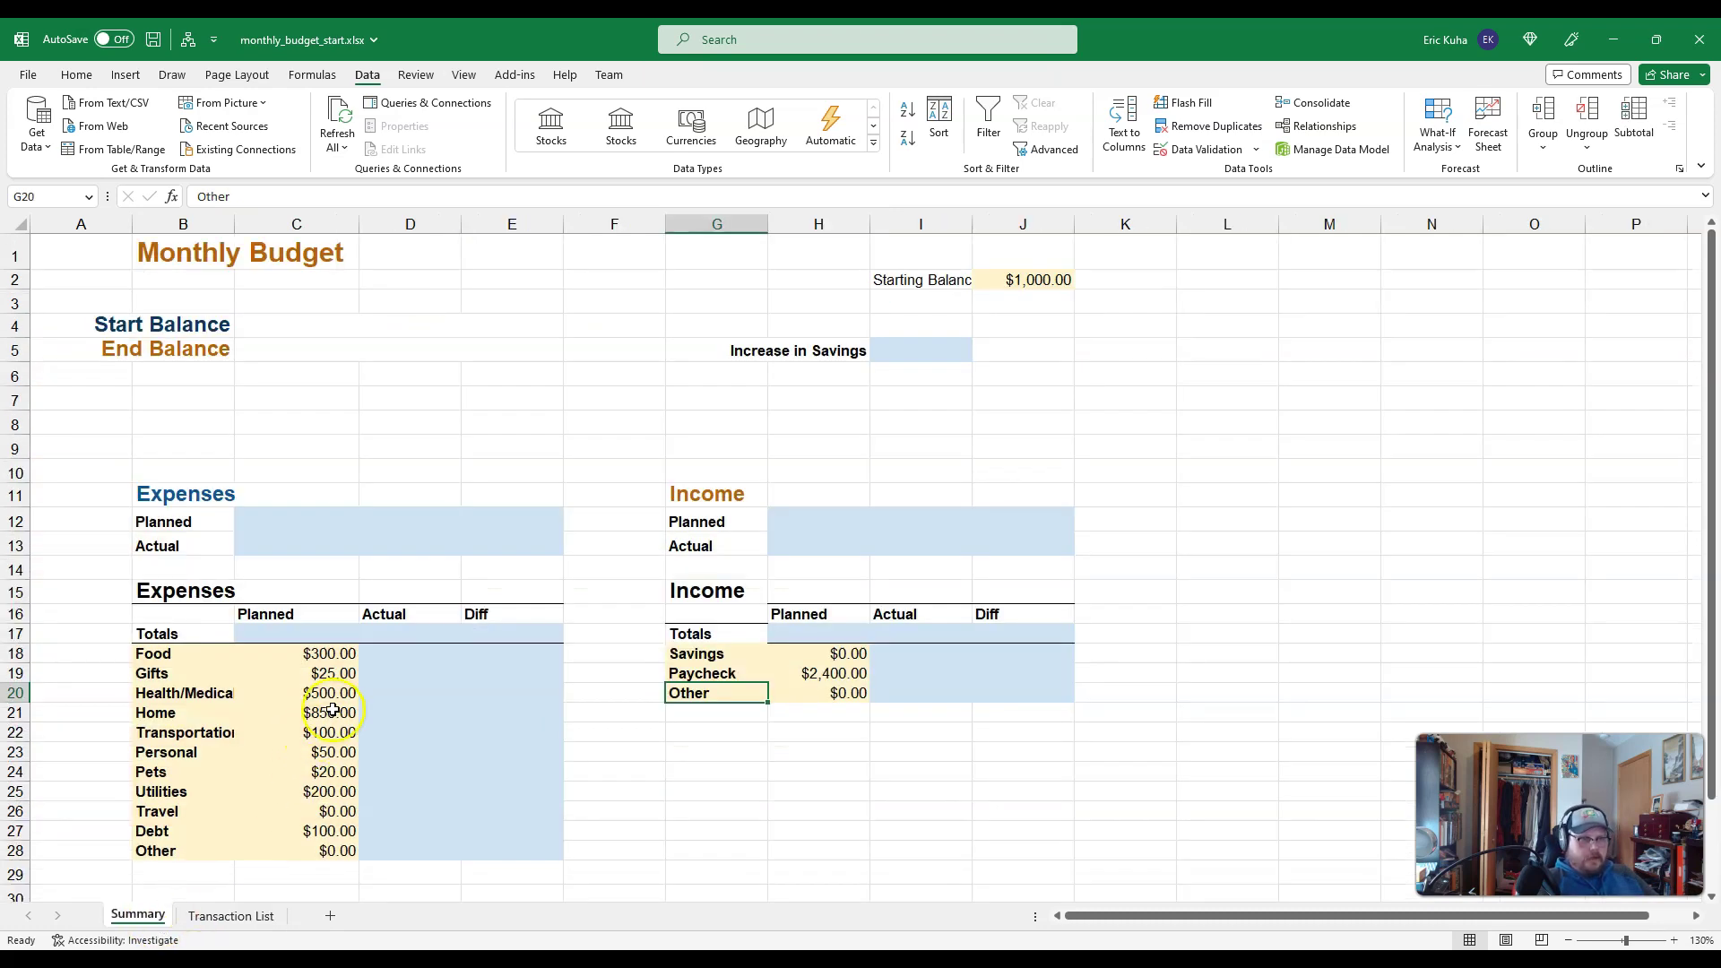
pyautogui.scroll(-1, 444, 610)
pyautogui.moveTo(278, 583); pyautogui.dragTo(309, 772)
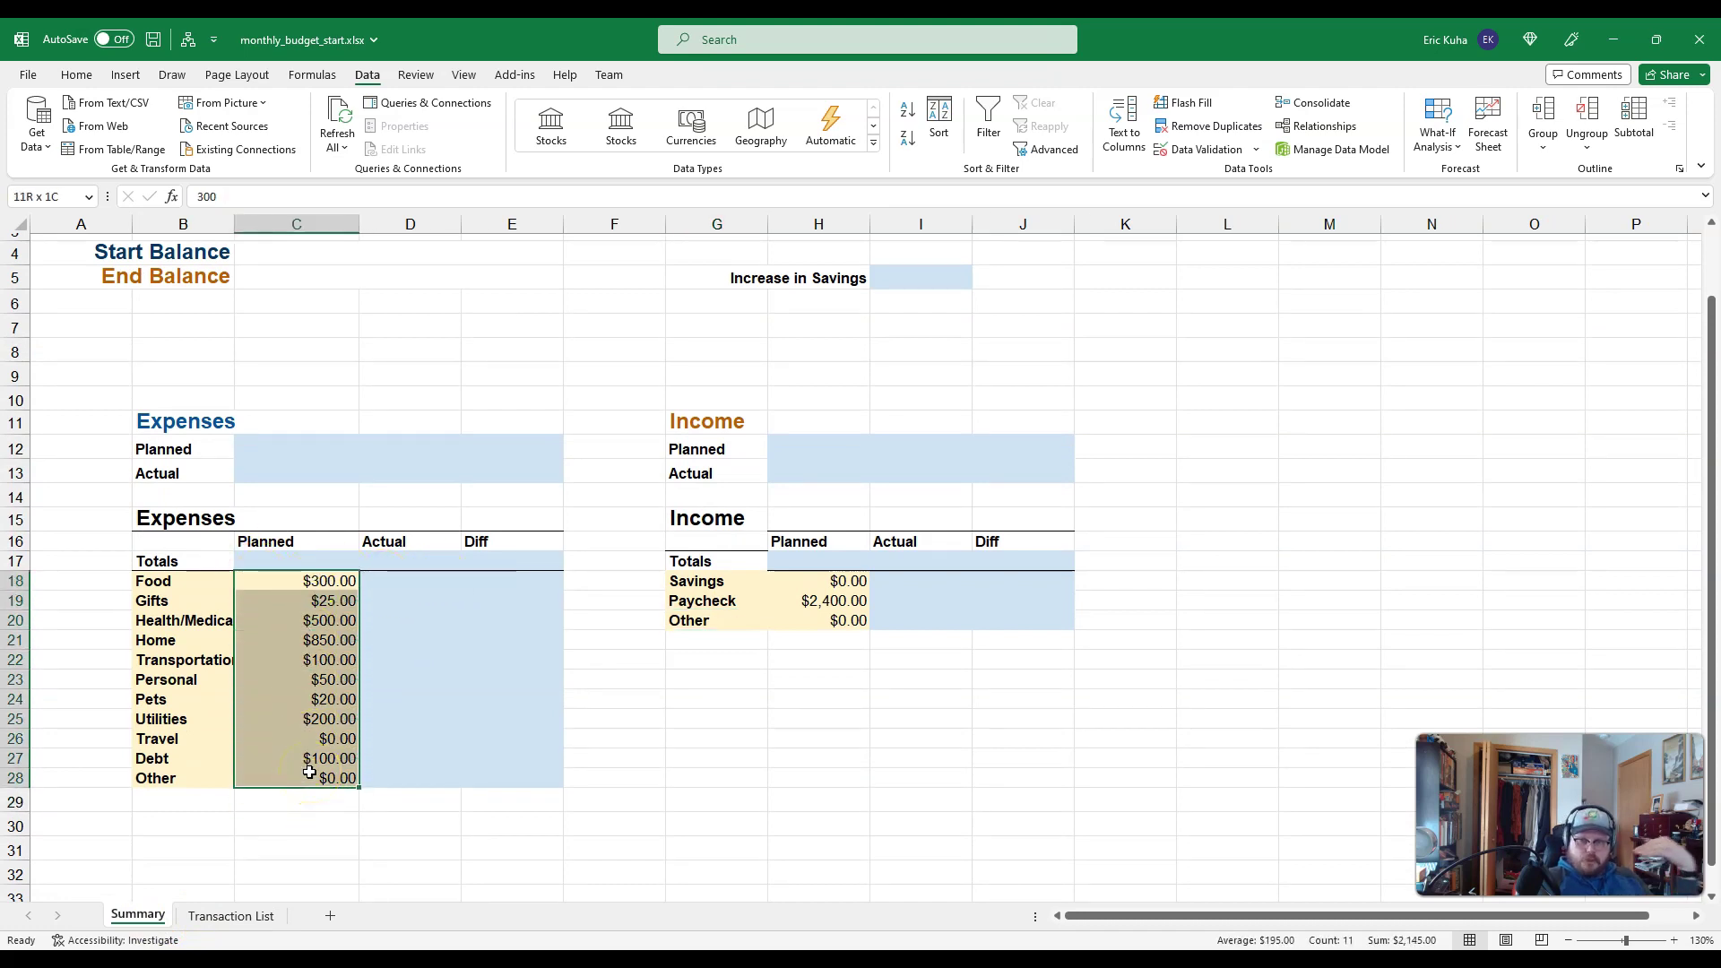
pyautogui.click(315, 683)
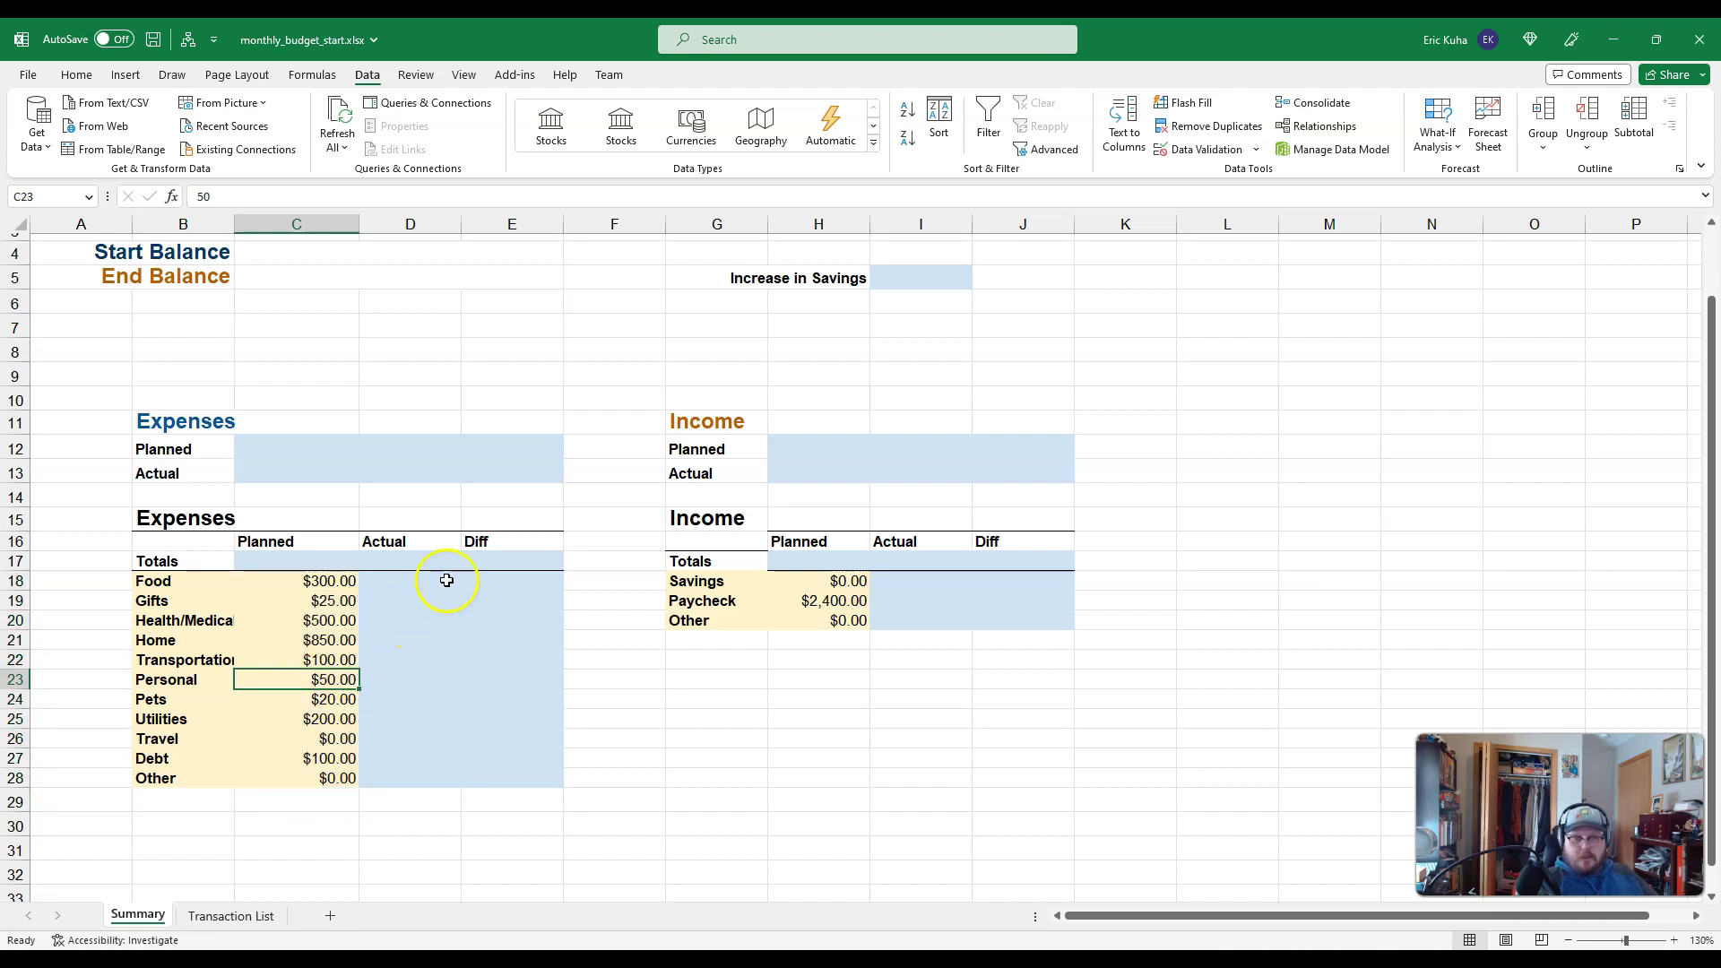
pyautogui.click(408, 584)
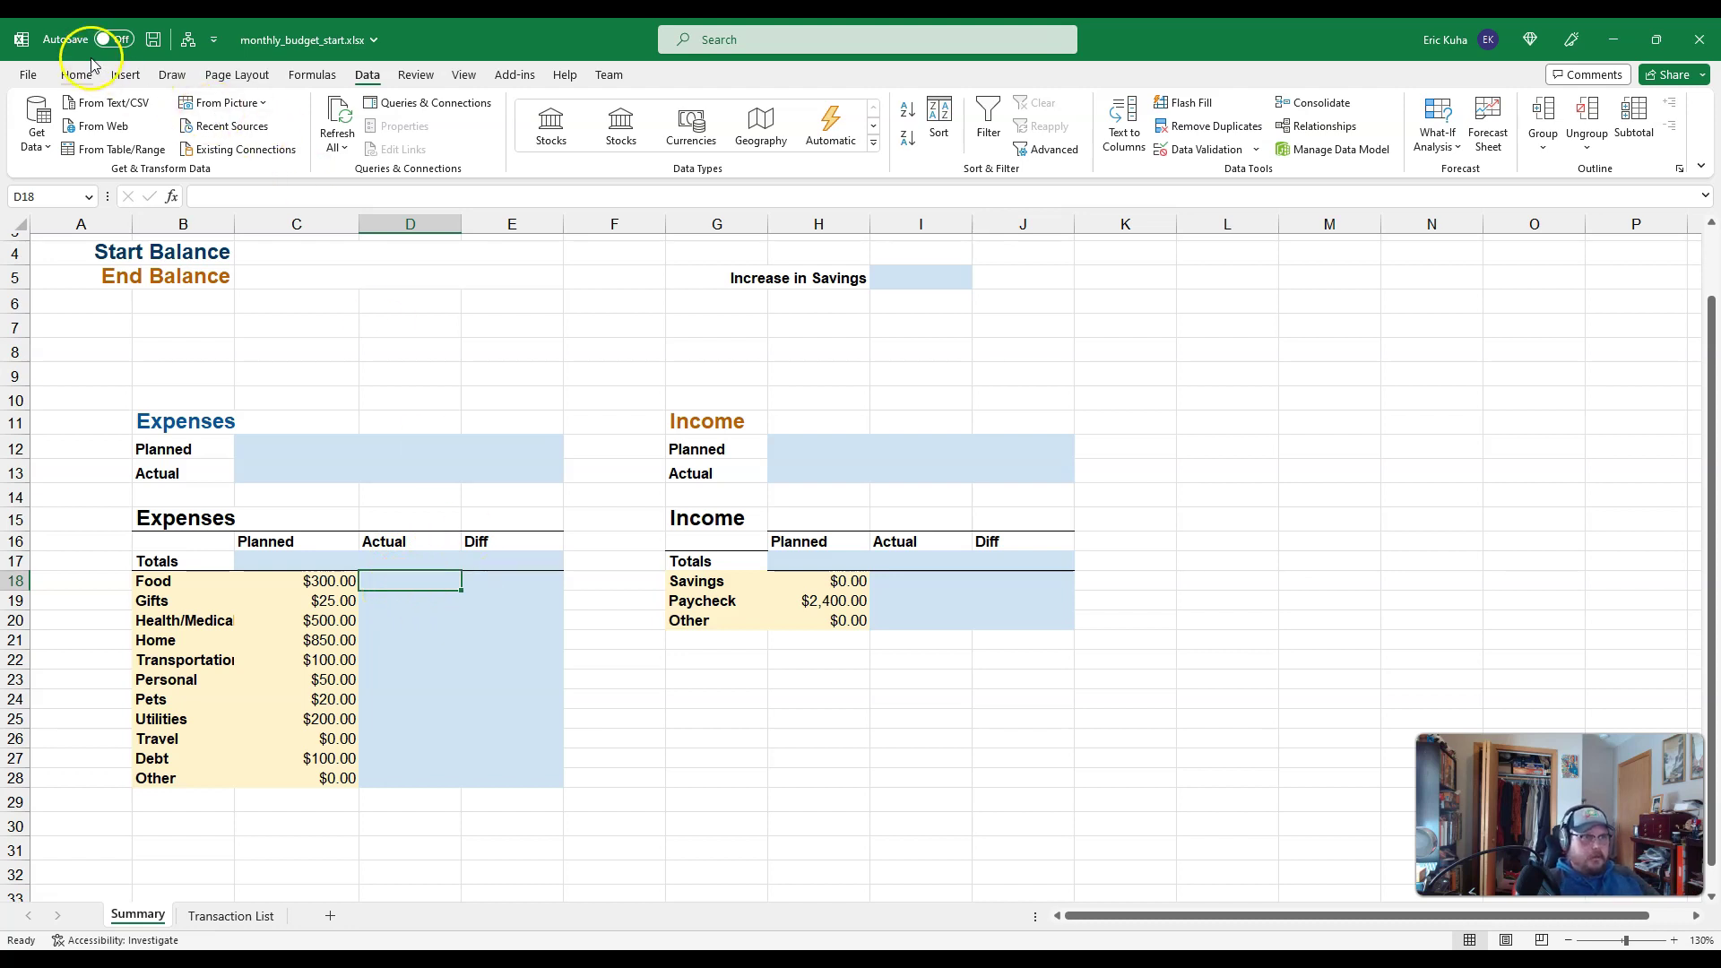
pyautogui.click(296, 75)
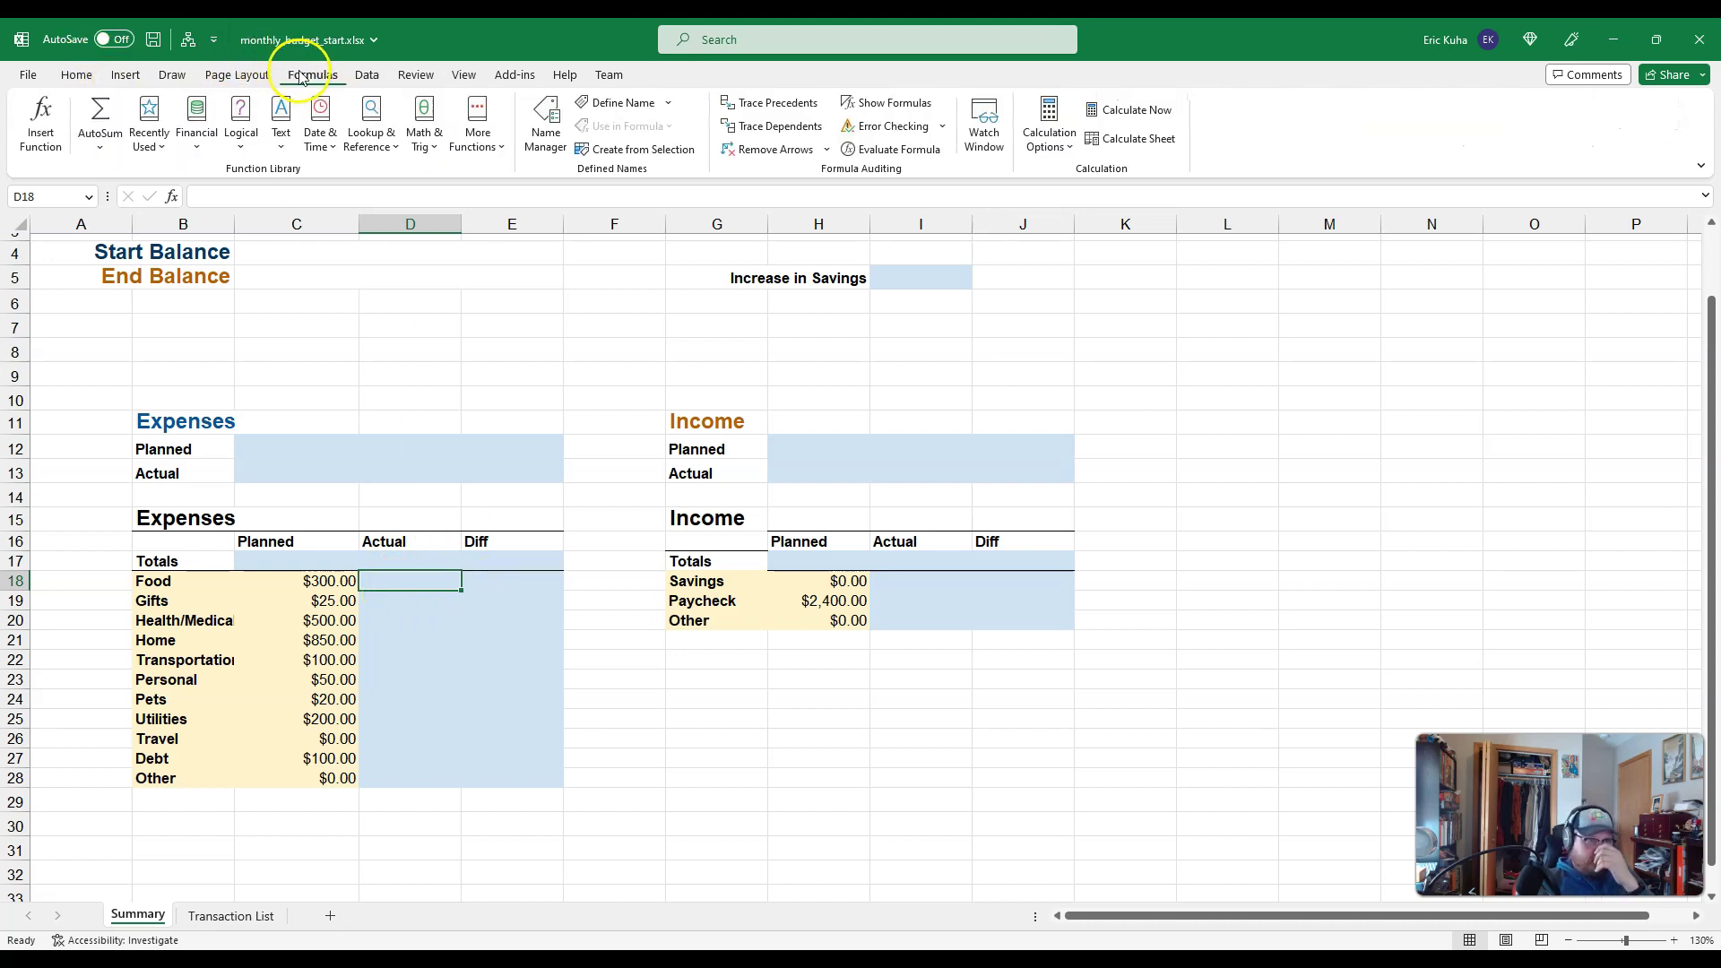
pyautogui.click(423, 145)
pyautogui.scroll(-7, 453, 448)
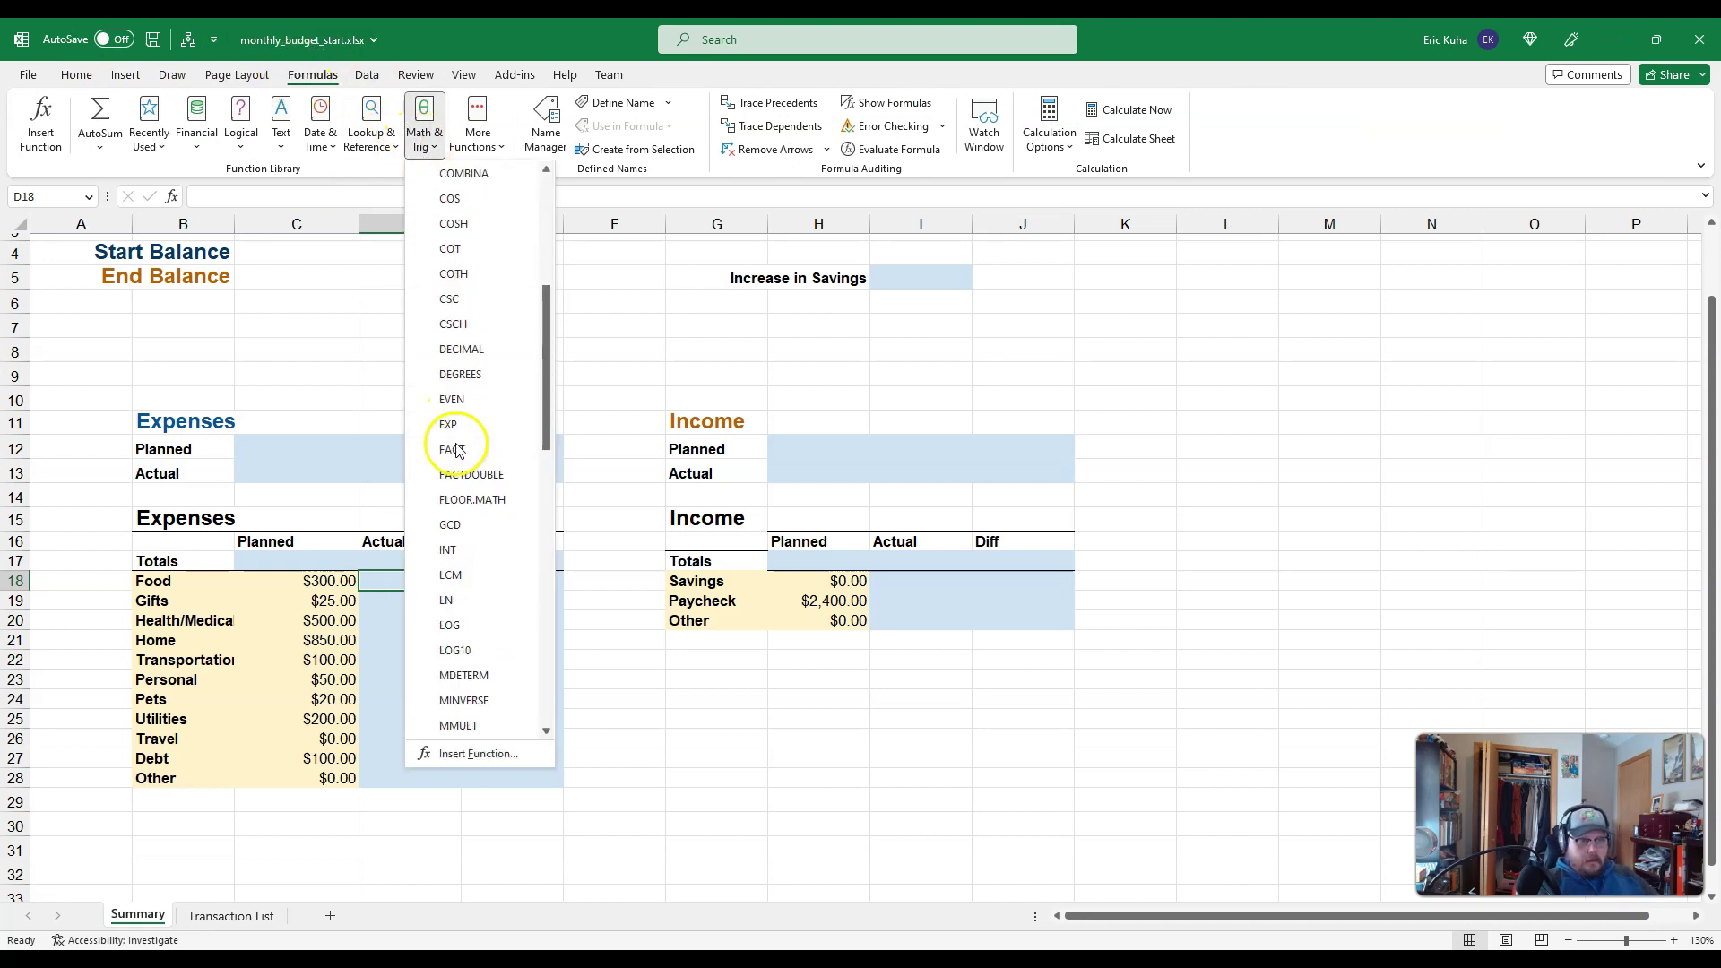
pyautogui.scroll(-10, 459, 475)
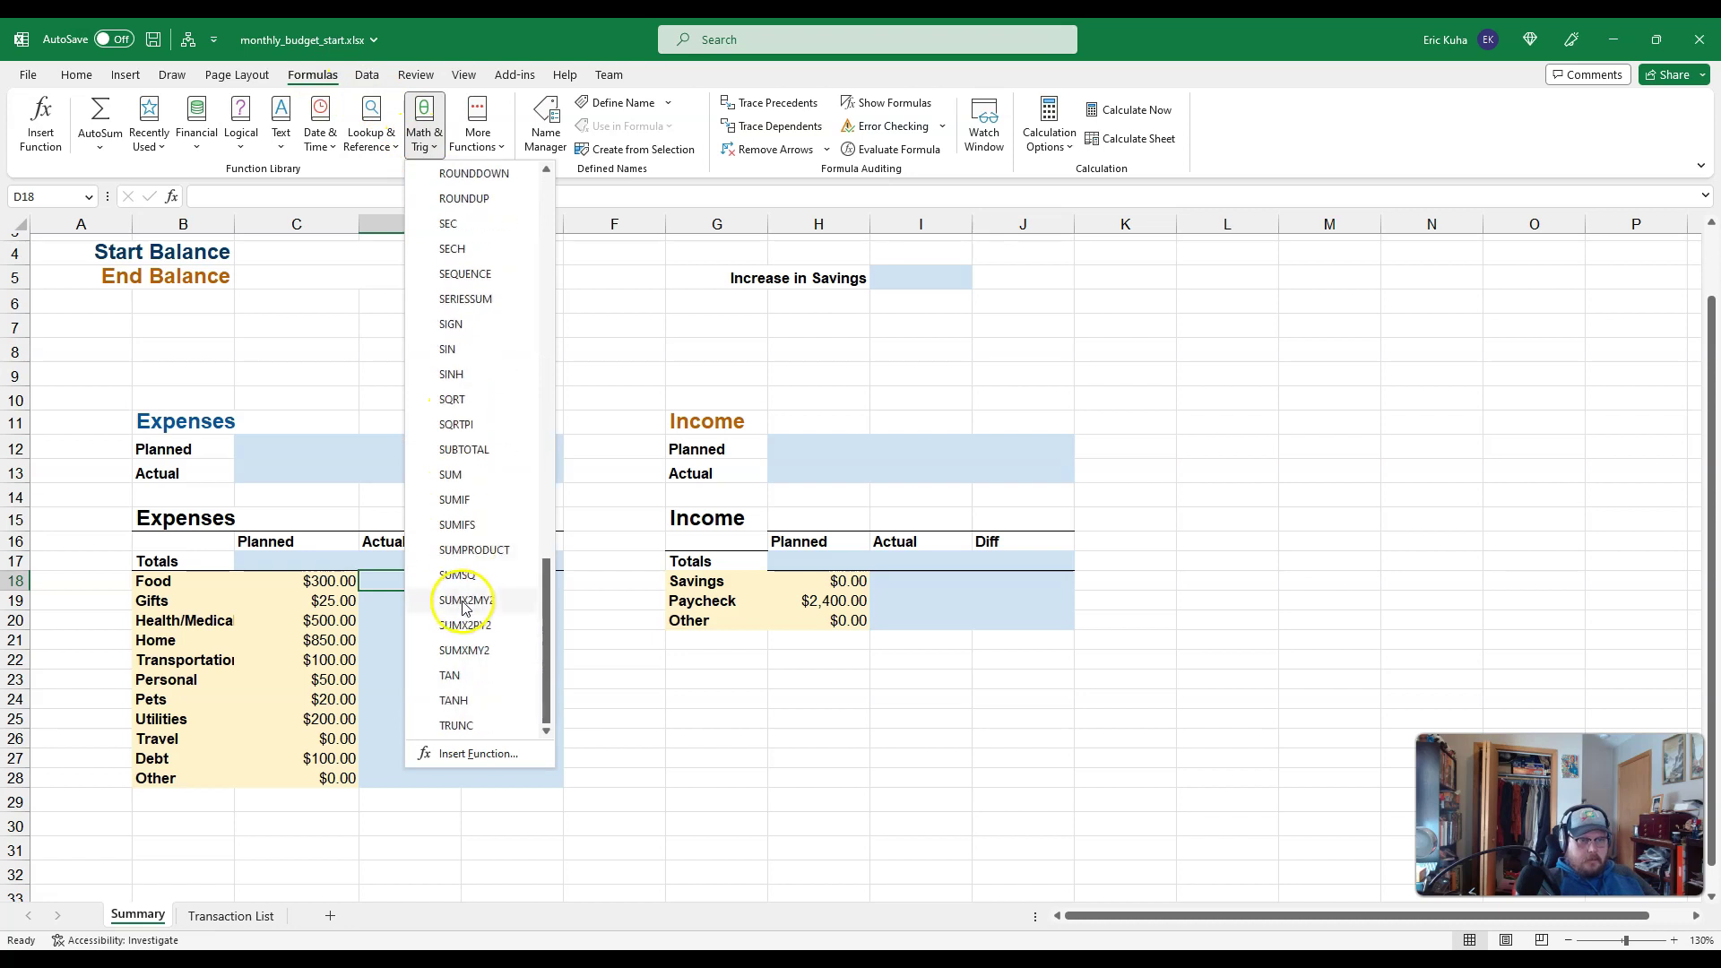
pyautogui.click(451, 475)
pyautogui.moveTo(326, 580); pyautogui.dragTo(327, 776)
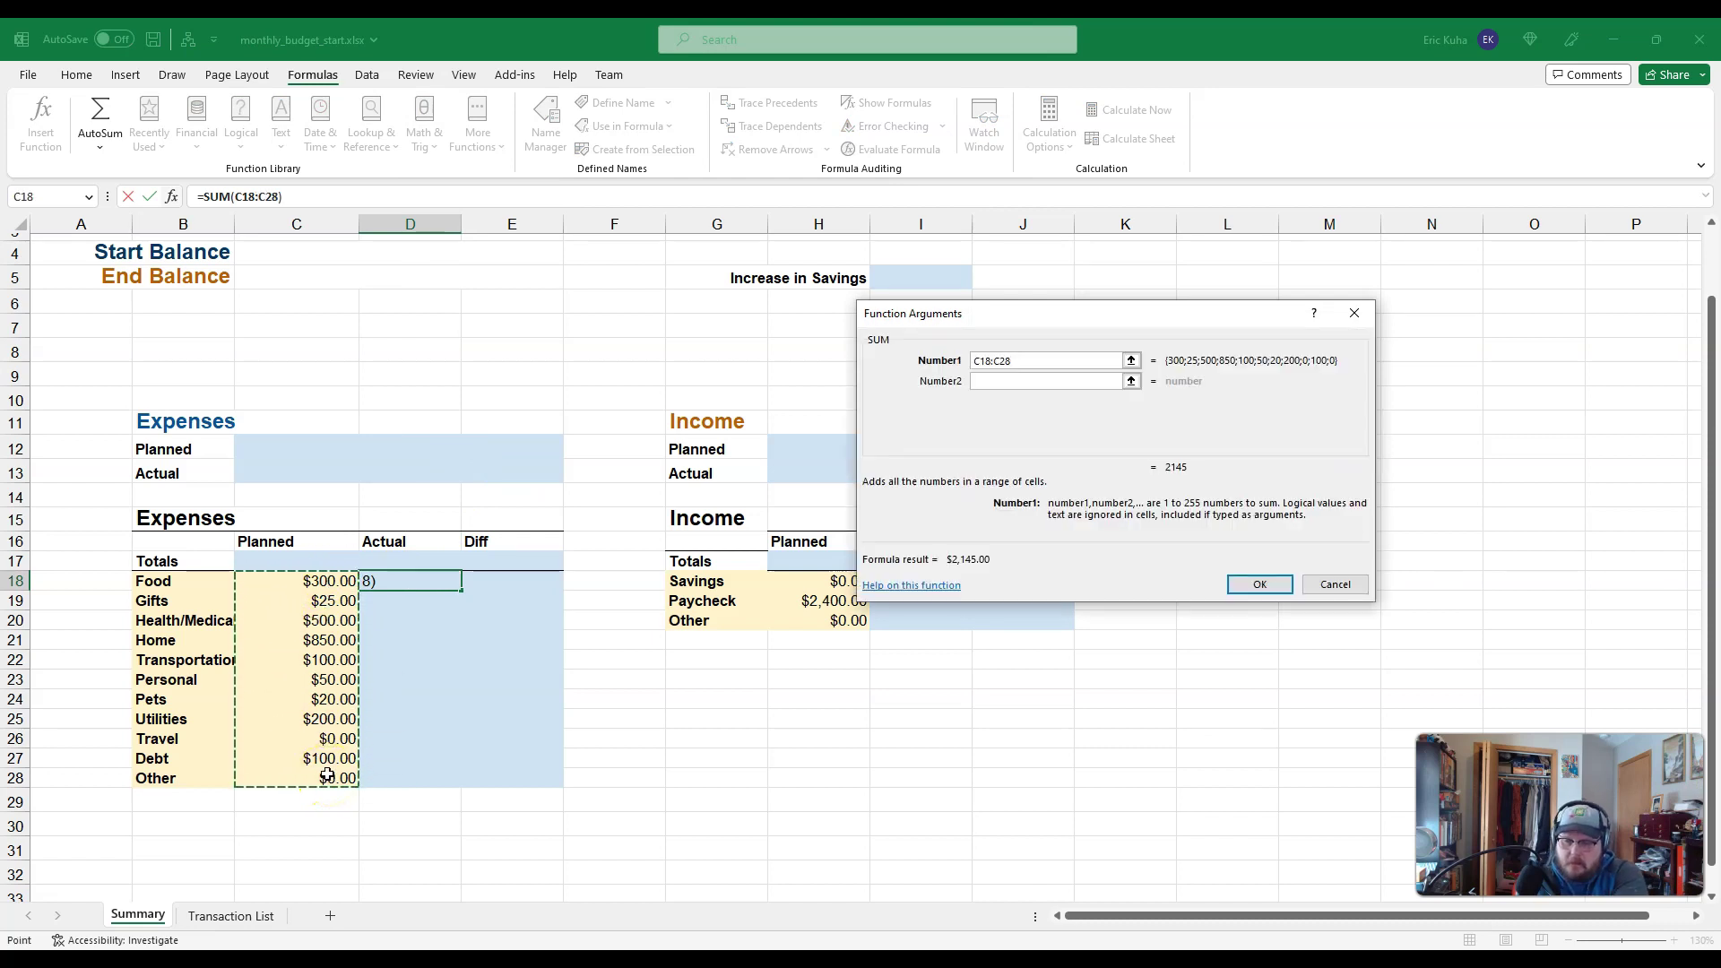
pyautogui.click(1334, 584)
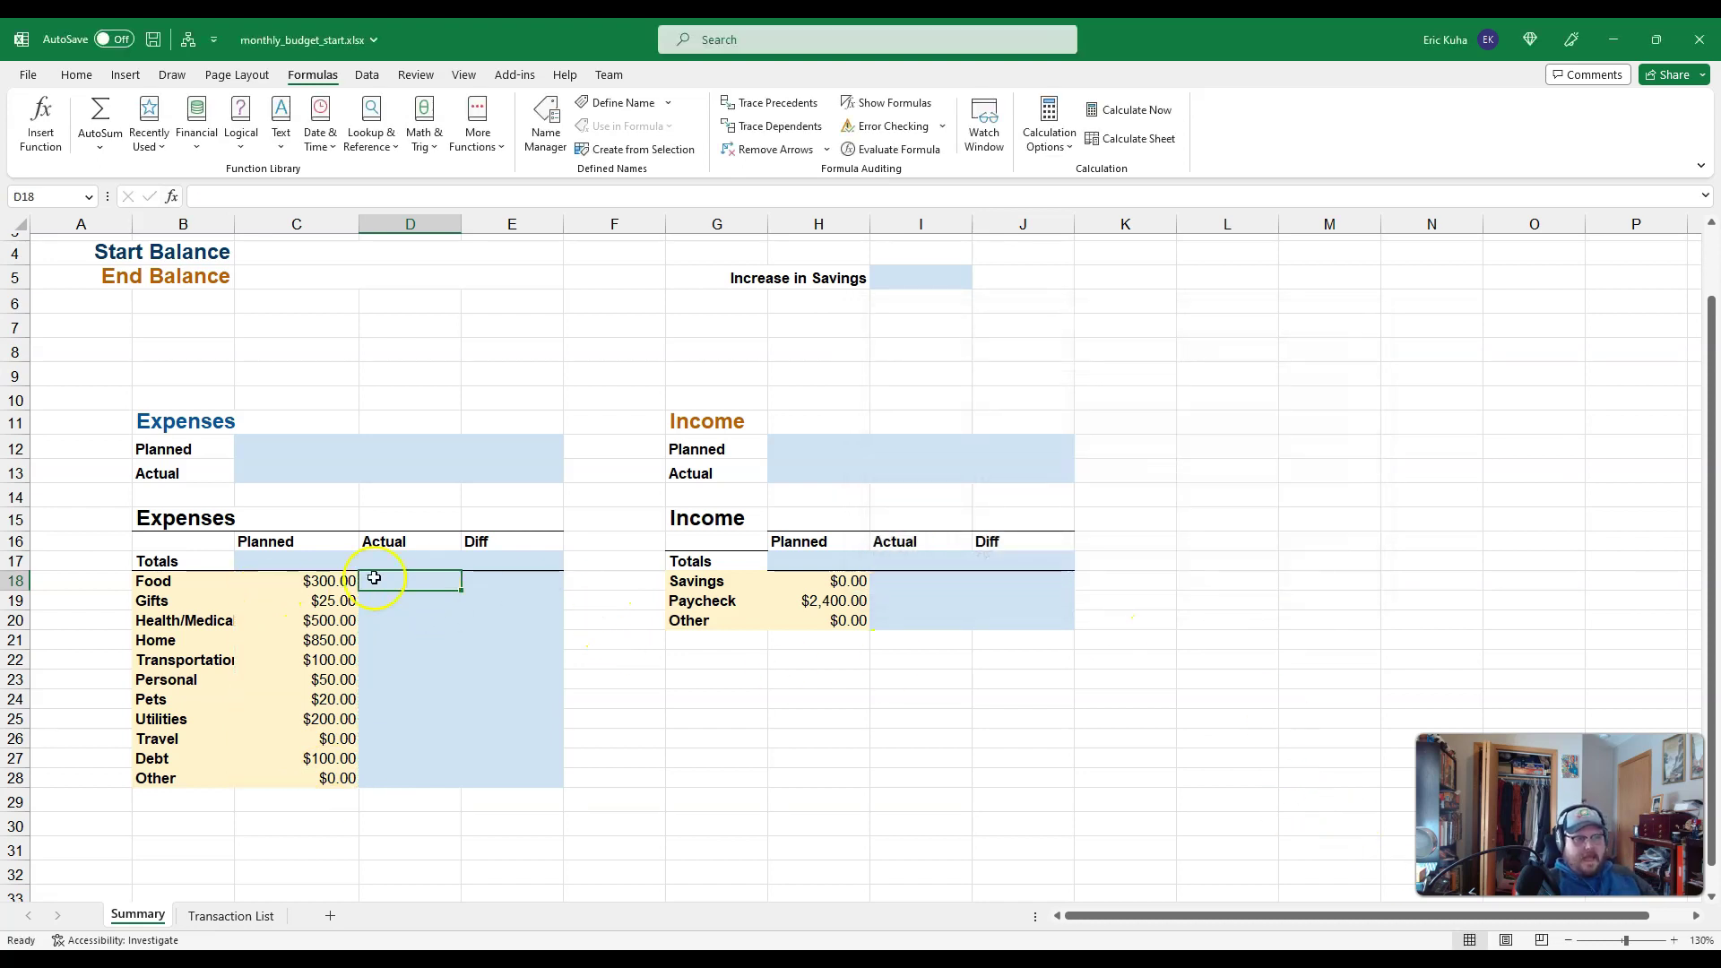
# - Examine the expense amounts and categories on the Transaction List sheet against the Food category on the Summary sheet
pyautogui.click(235, 915)
pyautogui.moveTo(202, 323); pyautogui.dragTo(199, 659)
pyautogui.moveTo(363, 324); pyautogui.dragTo(392, 654)
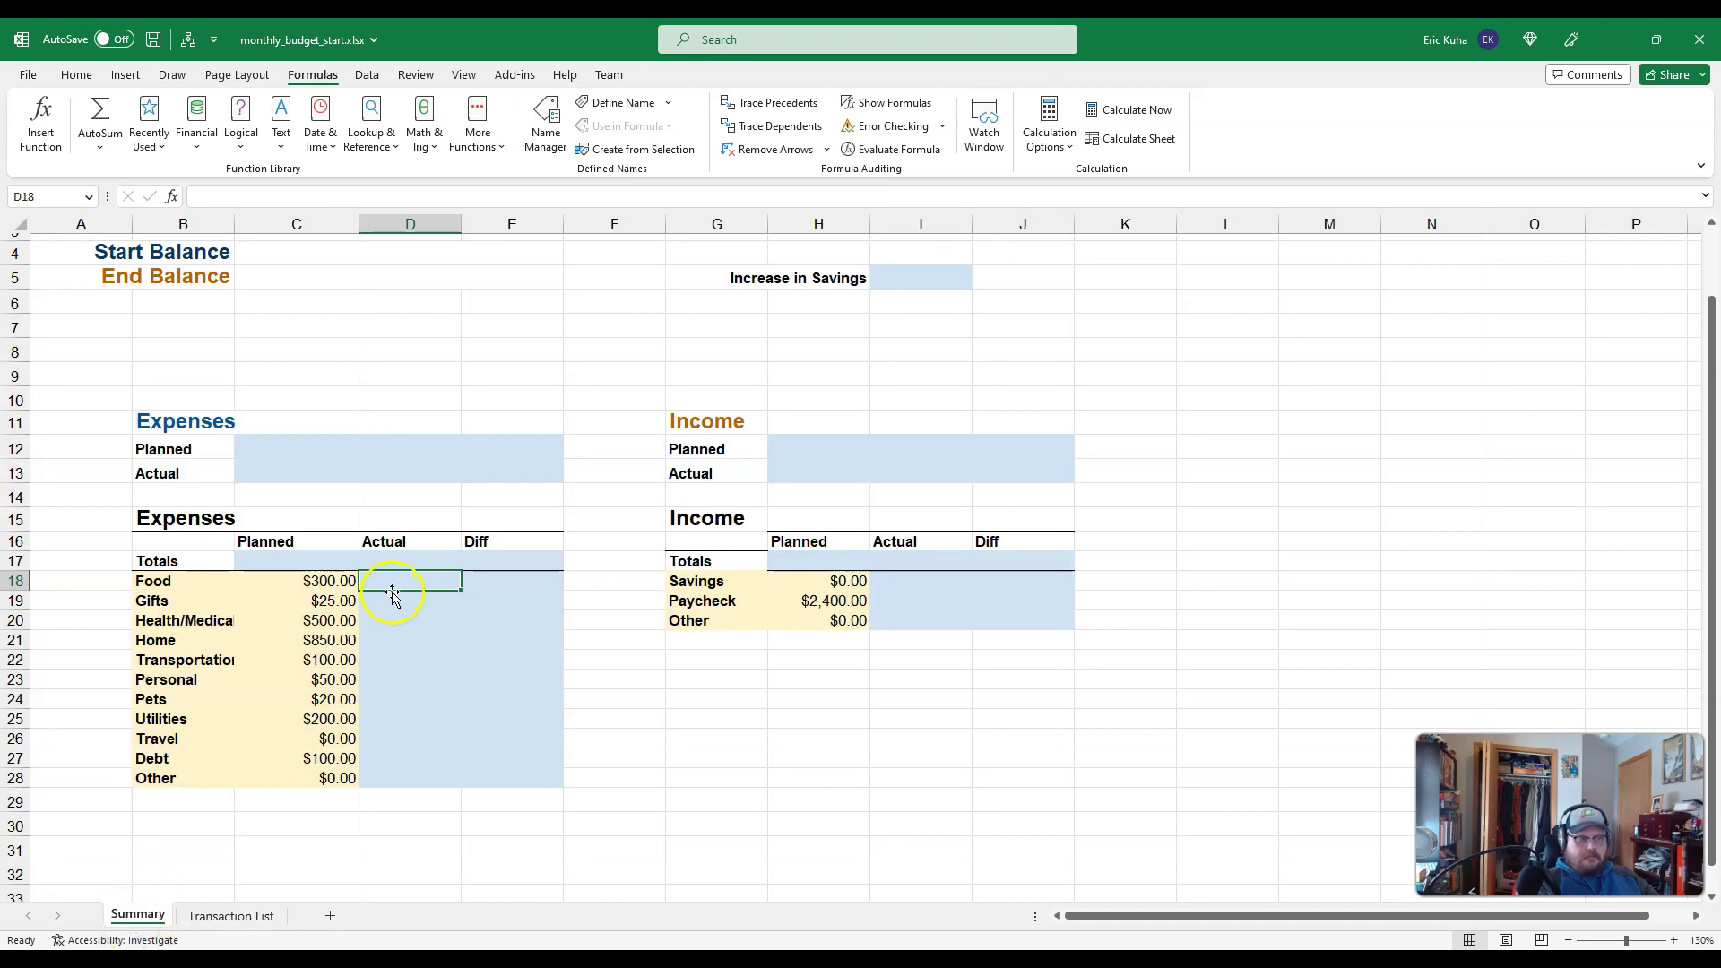
pyautogui.click(163, 581)
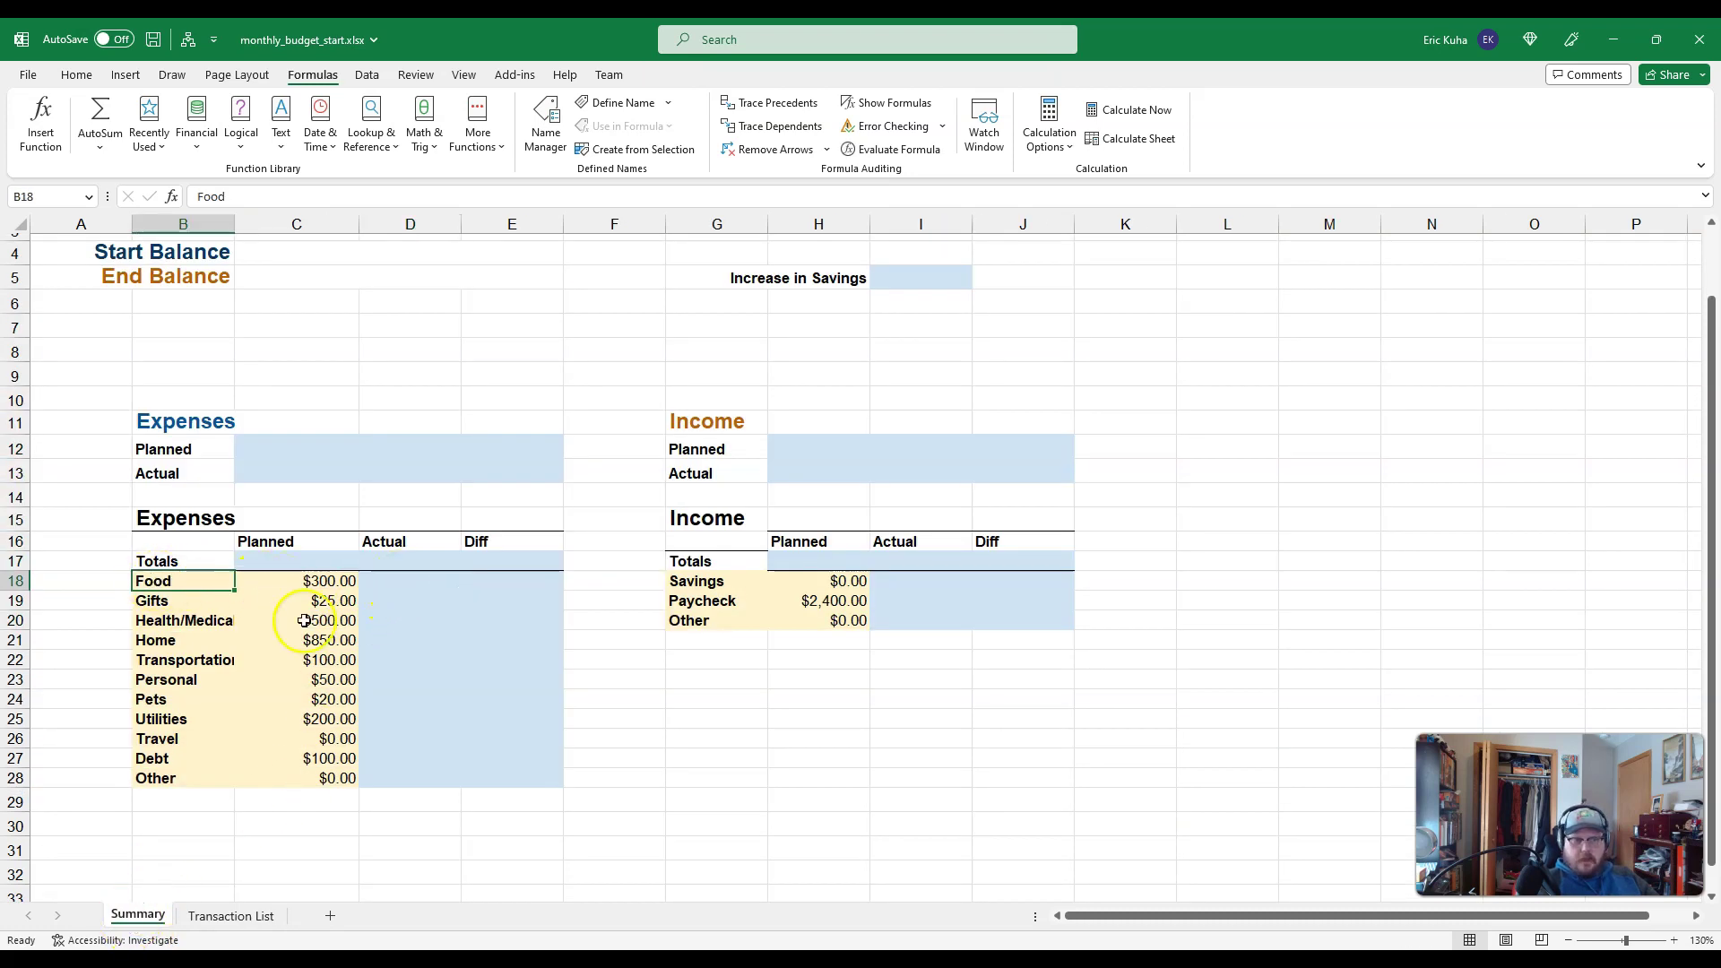
pyautogui.click(231, 915)
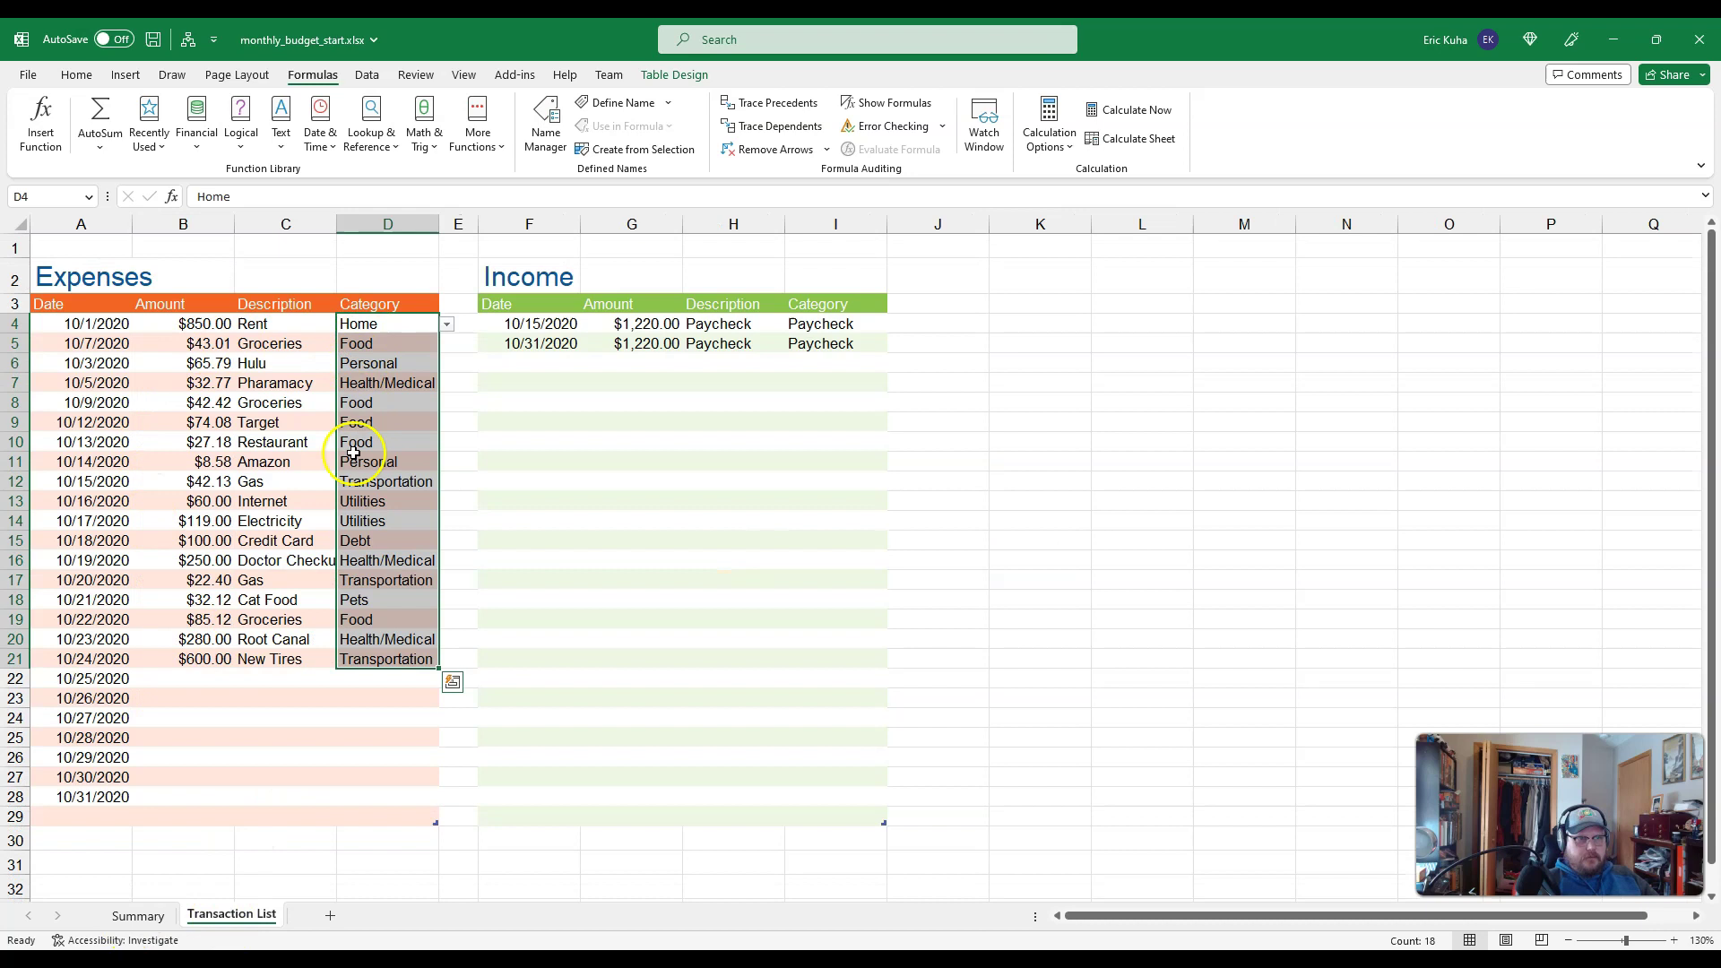
pyautogui.click(143, 918)
# - Start a SUMIF formula in Food's Actual cell D18 with 'Transaction List'!D:D as the range and Summary!B18 as the criteria
pyautogui.click(426, 583)
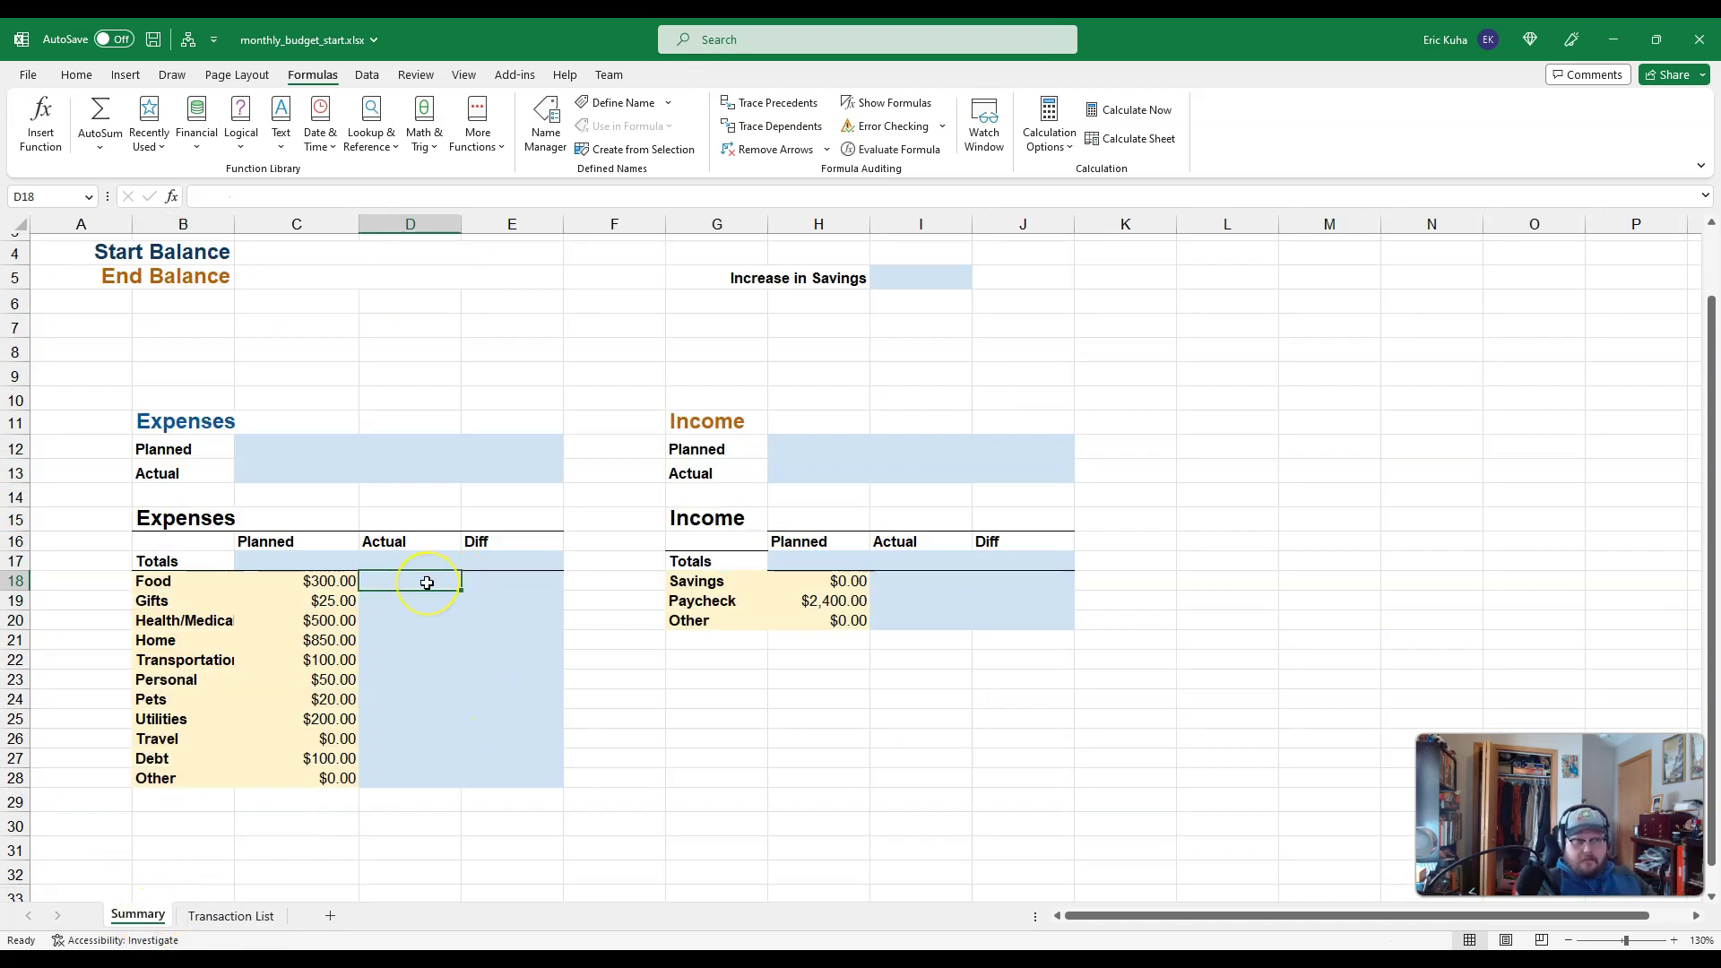
pyautogui.write('=SUMIF(')
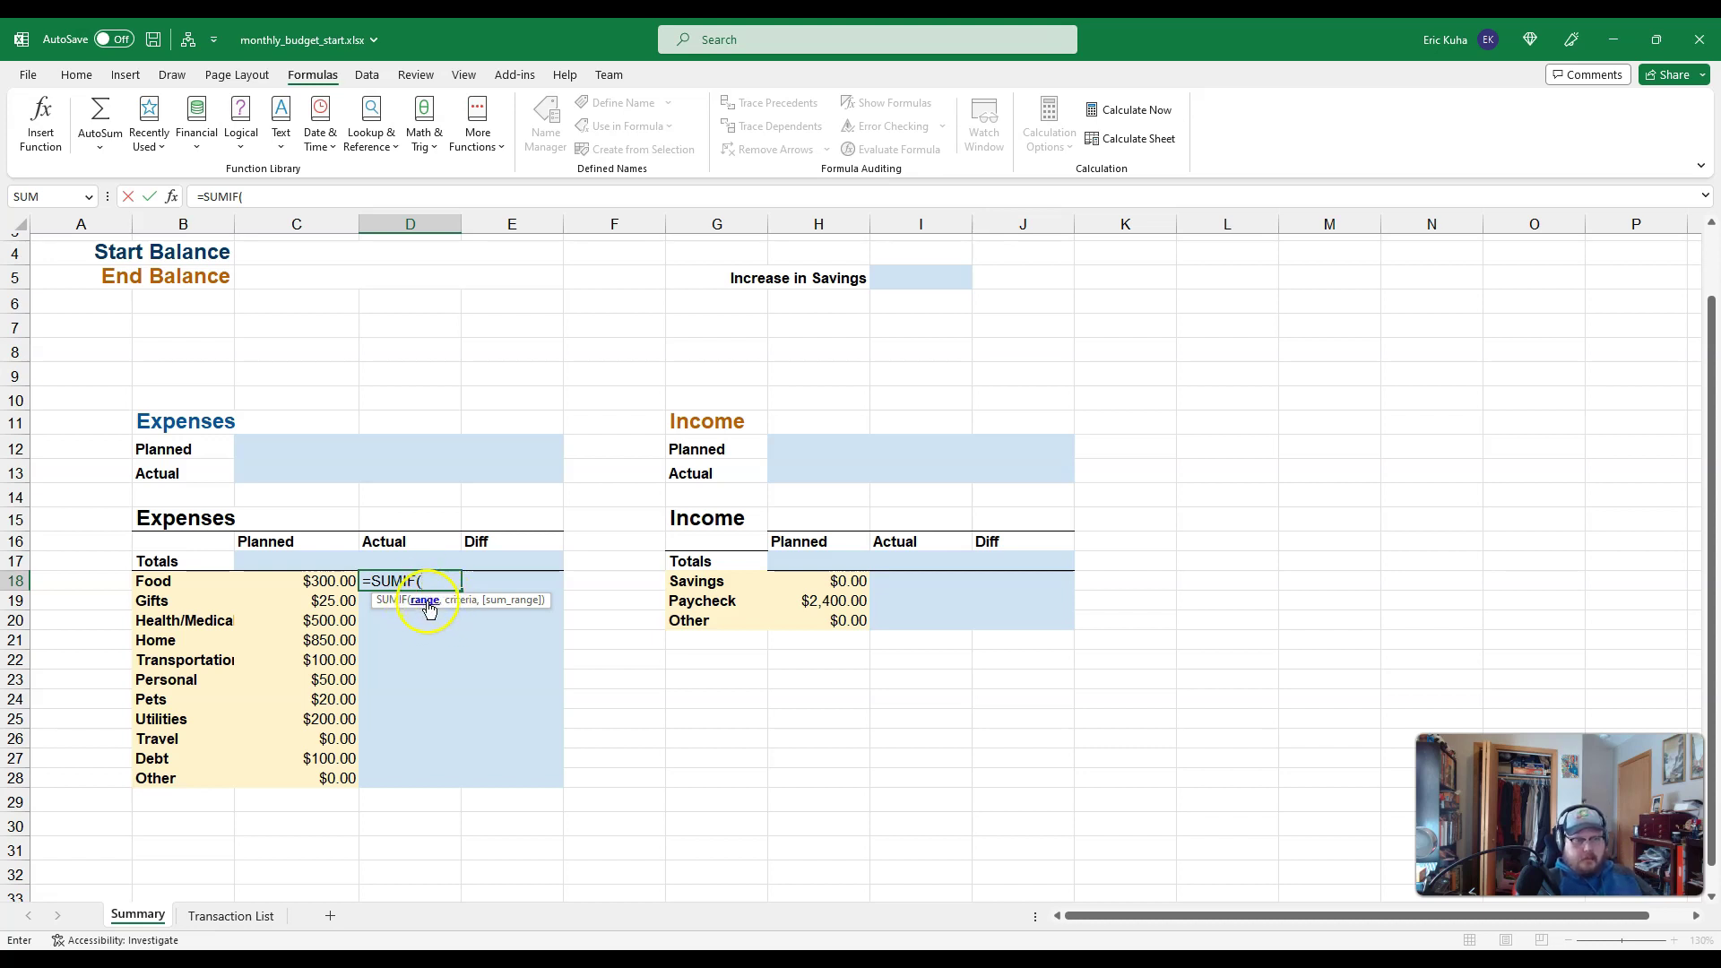
pyautogui.click(226, 916)
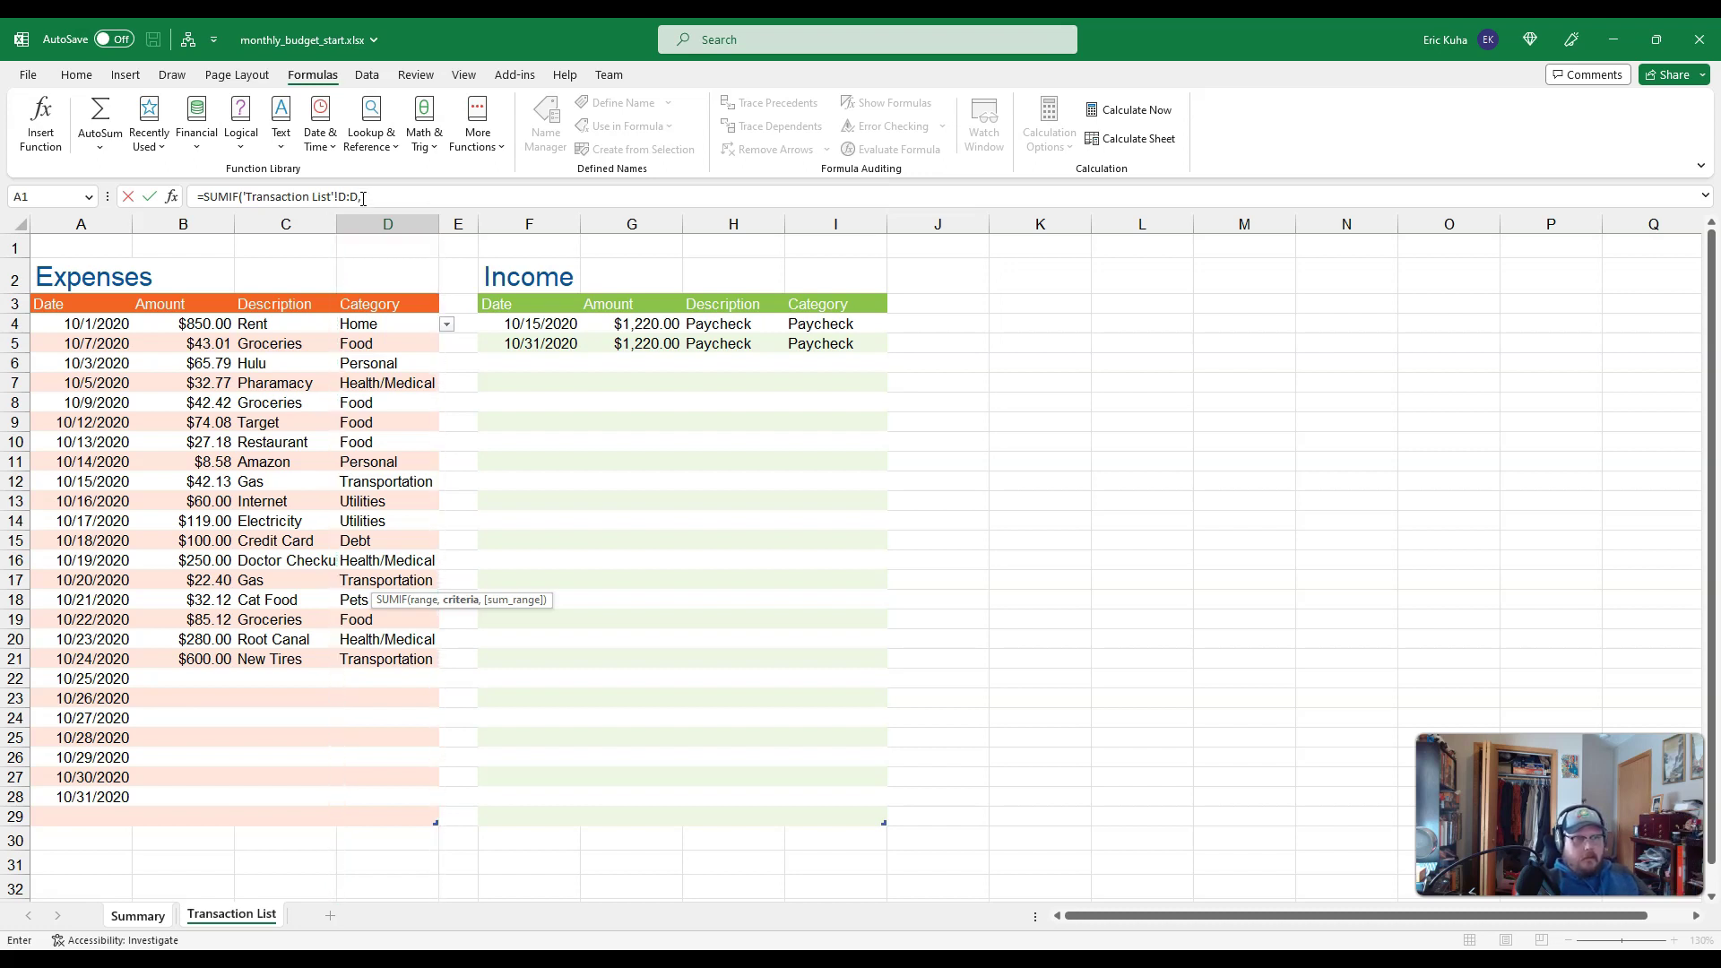
pyautogui.click(137, 915)
pyautogui.click(157, 581)
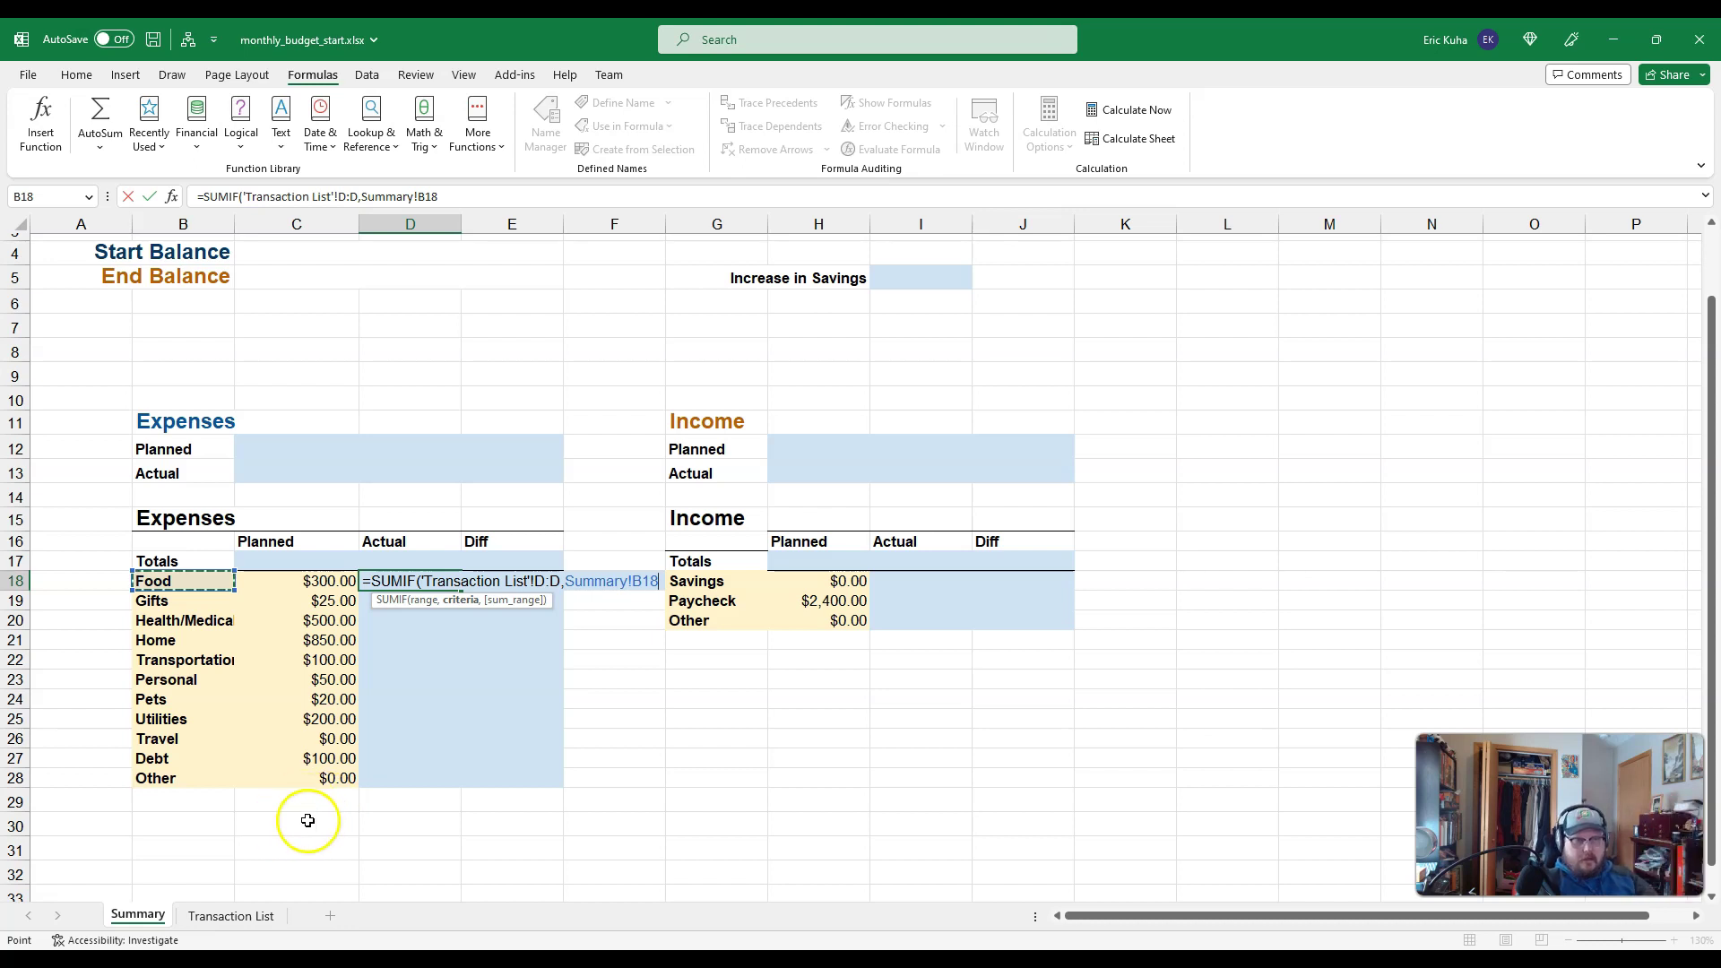
pyautogui.write(',')
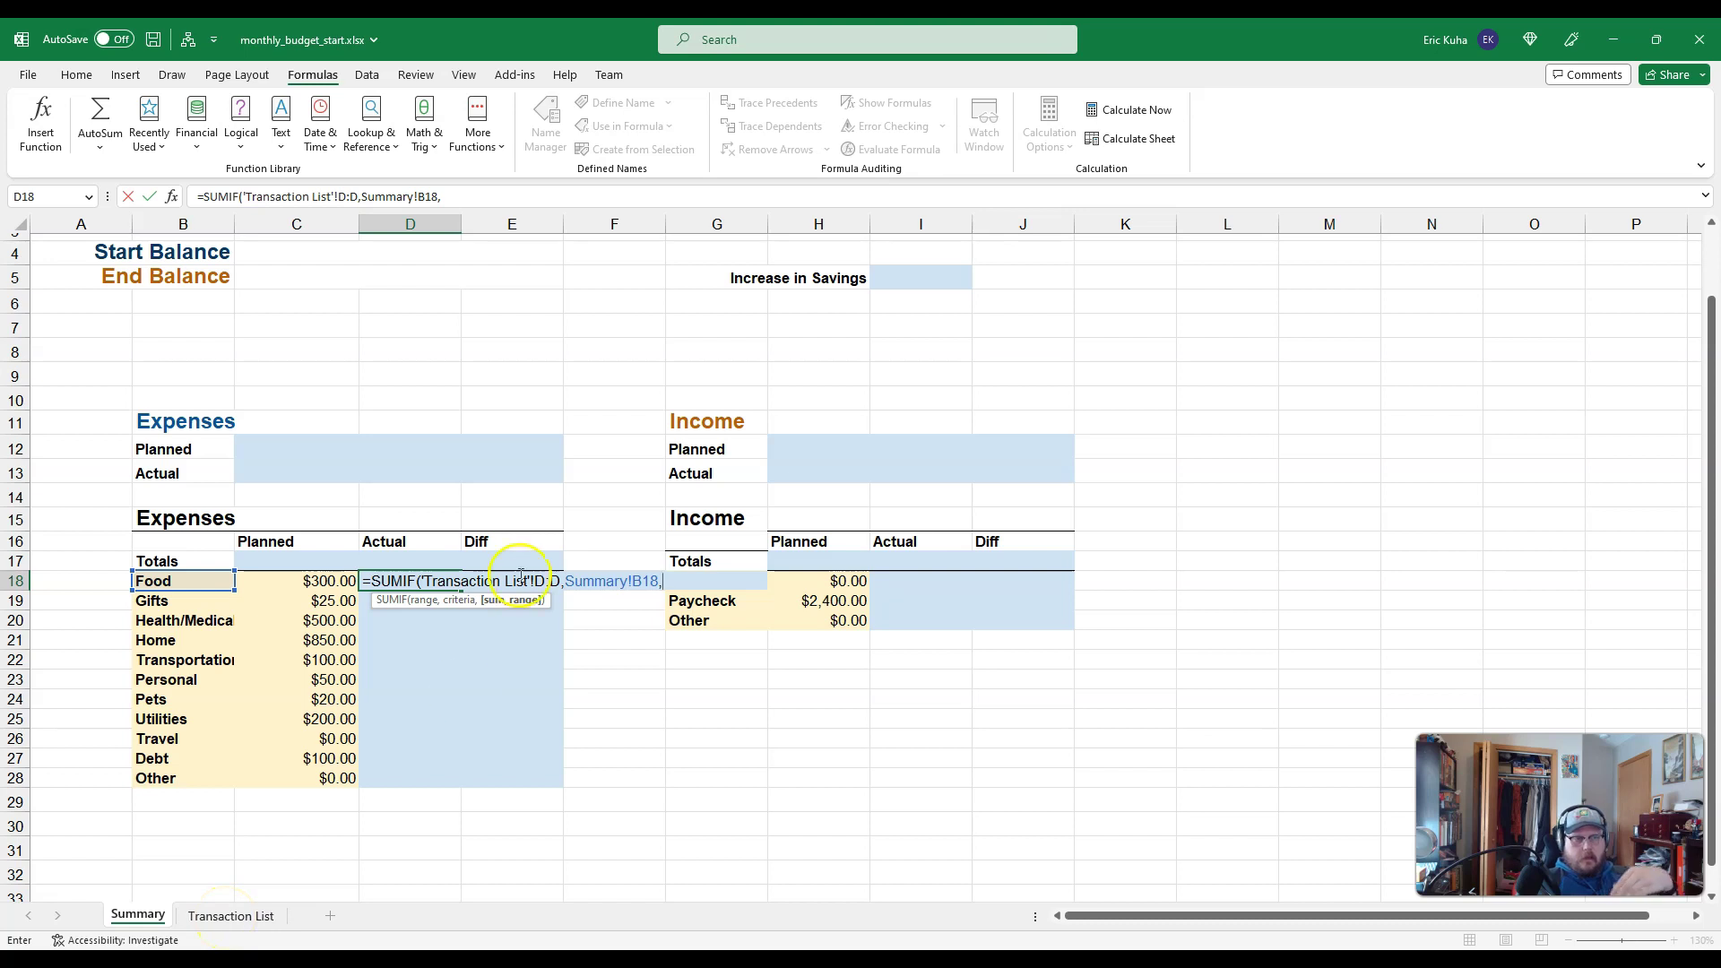
# - Add the expense amounts in 'Transaction List'!B:B as the sum range and complete Food's SUMIF formula
pyautogui.click(229, 915)
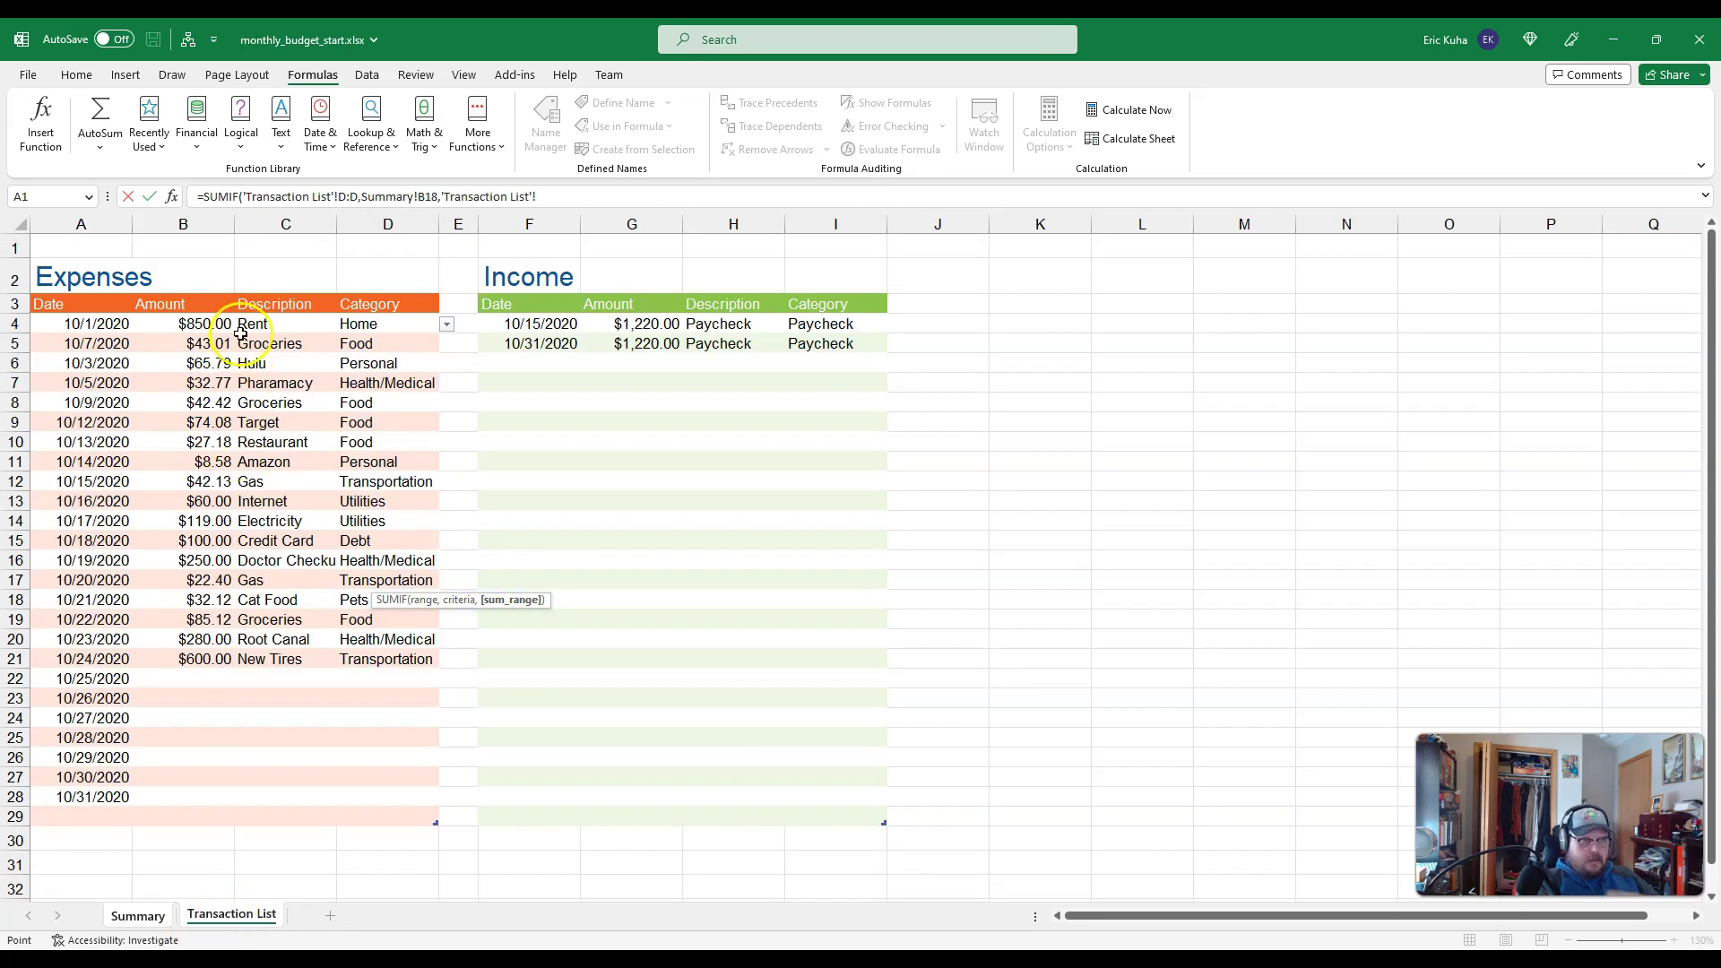
pyautogui.click(183, 224)
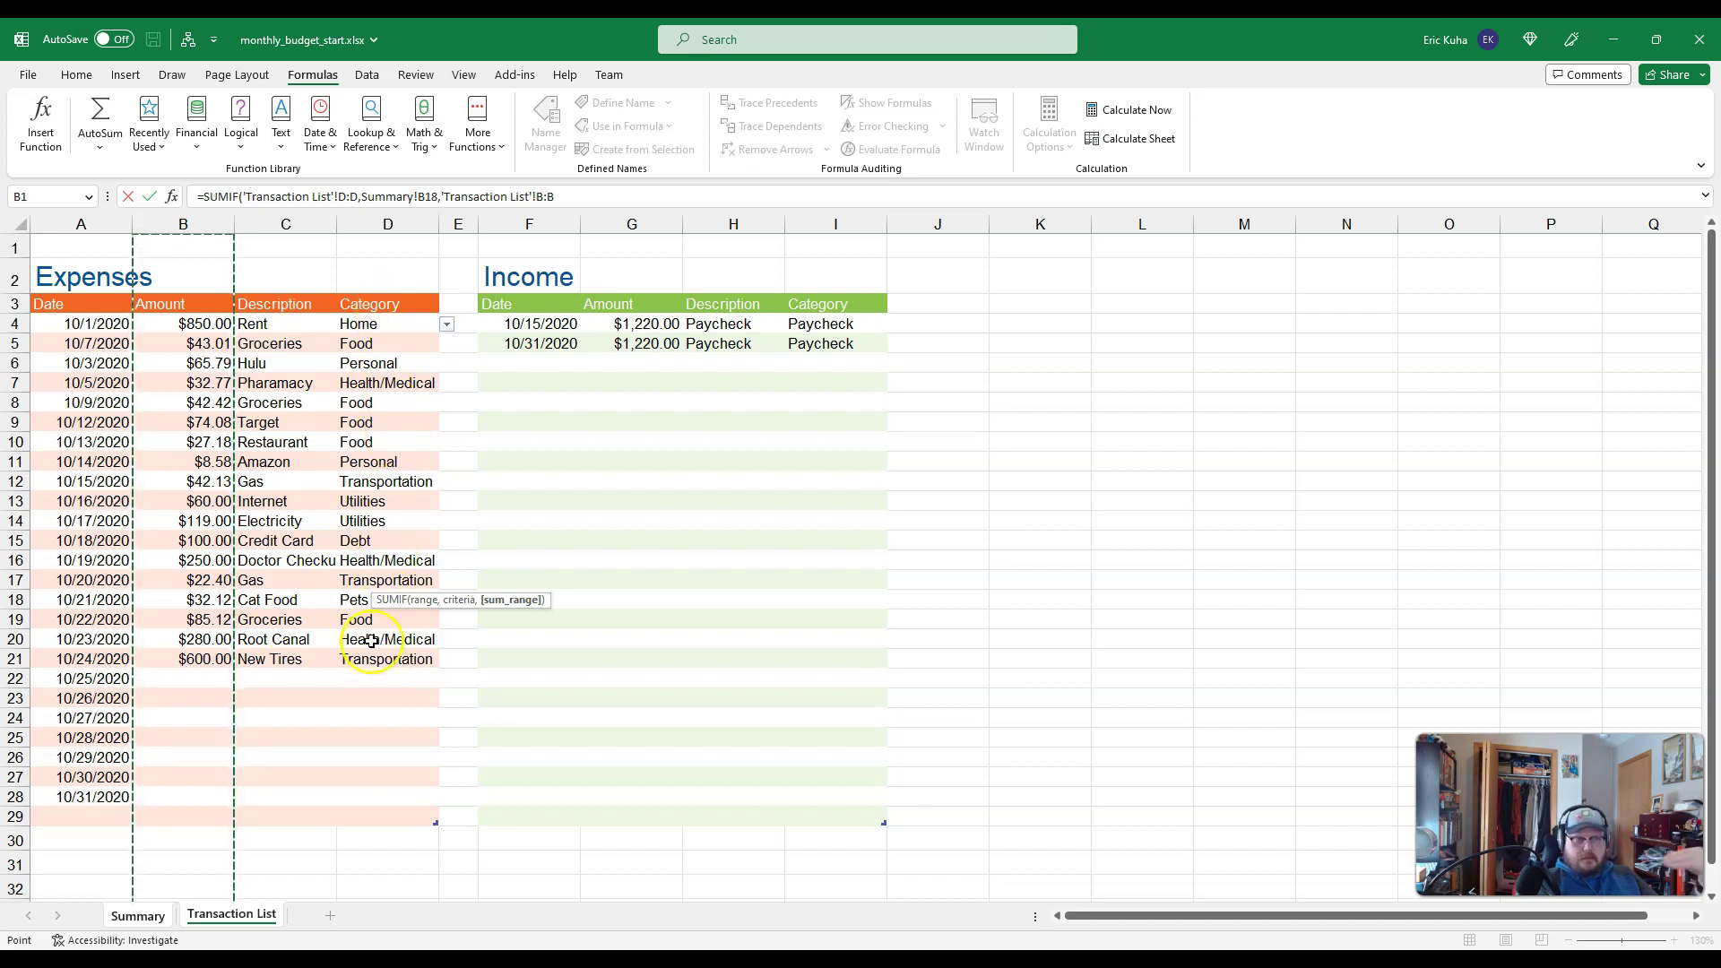
pyautogui.moveTo(235, 196); pyautogui.dragTo(591, 192)
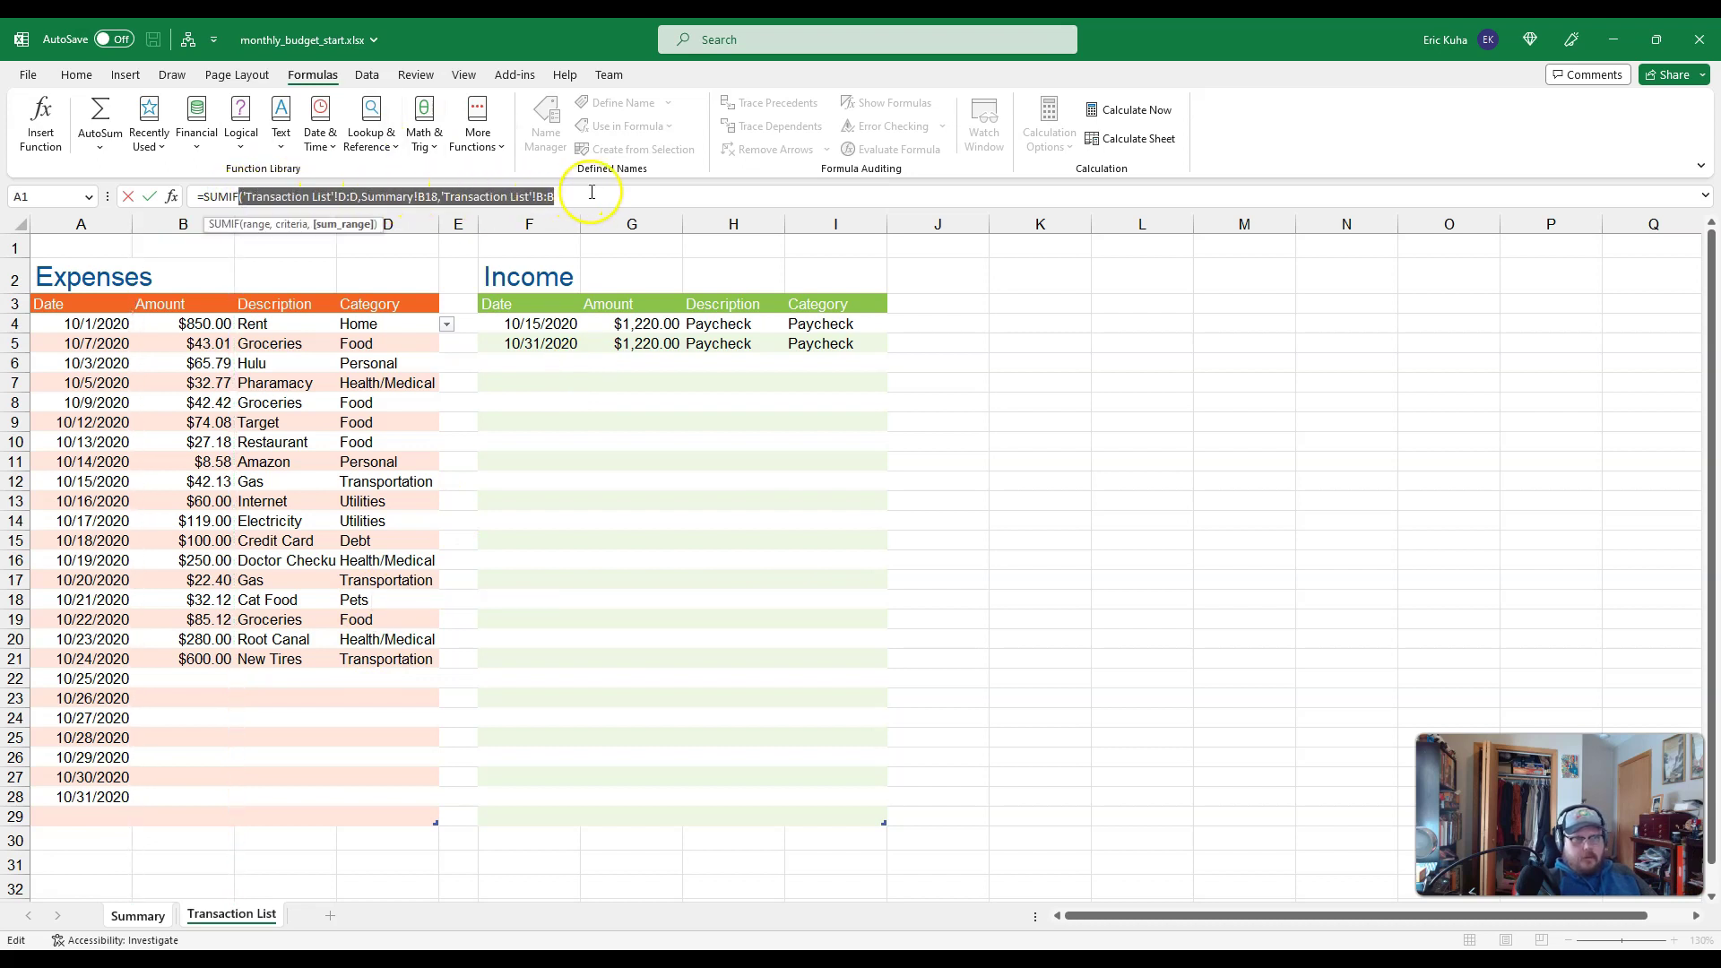
pyautogui.click(591, 192)
pyautogui.tripleClick(591, 192)
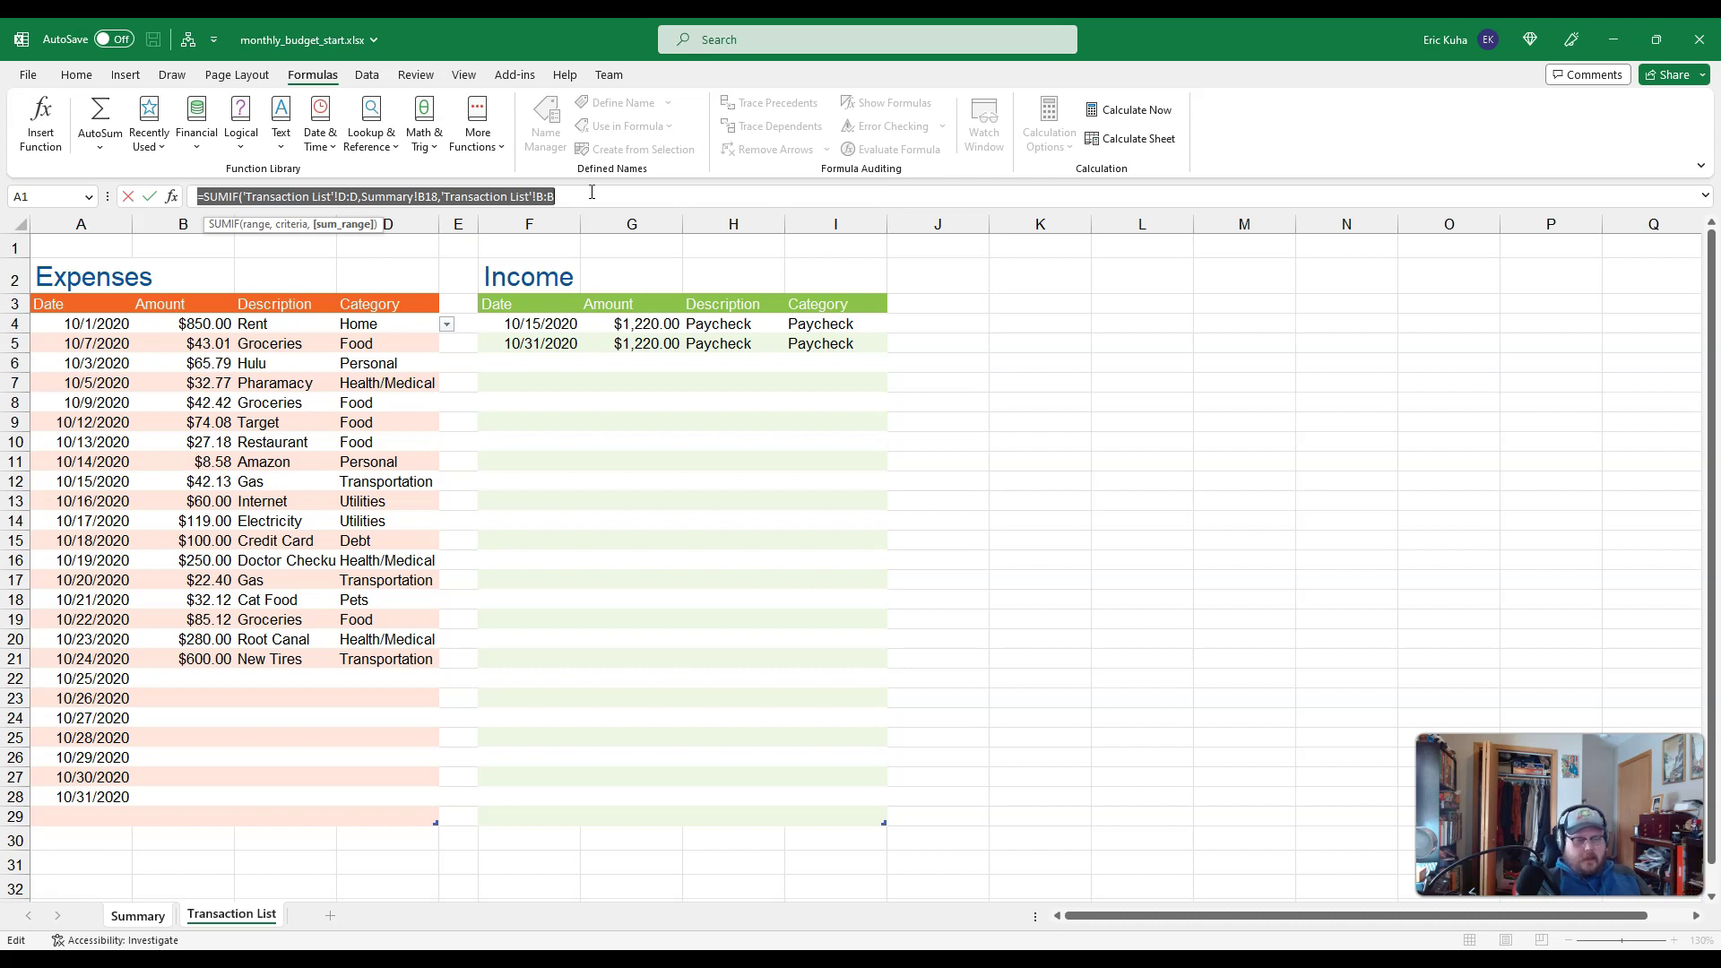
pyautogui.press('Return')
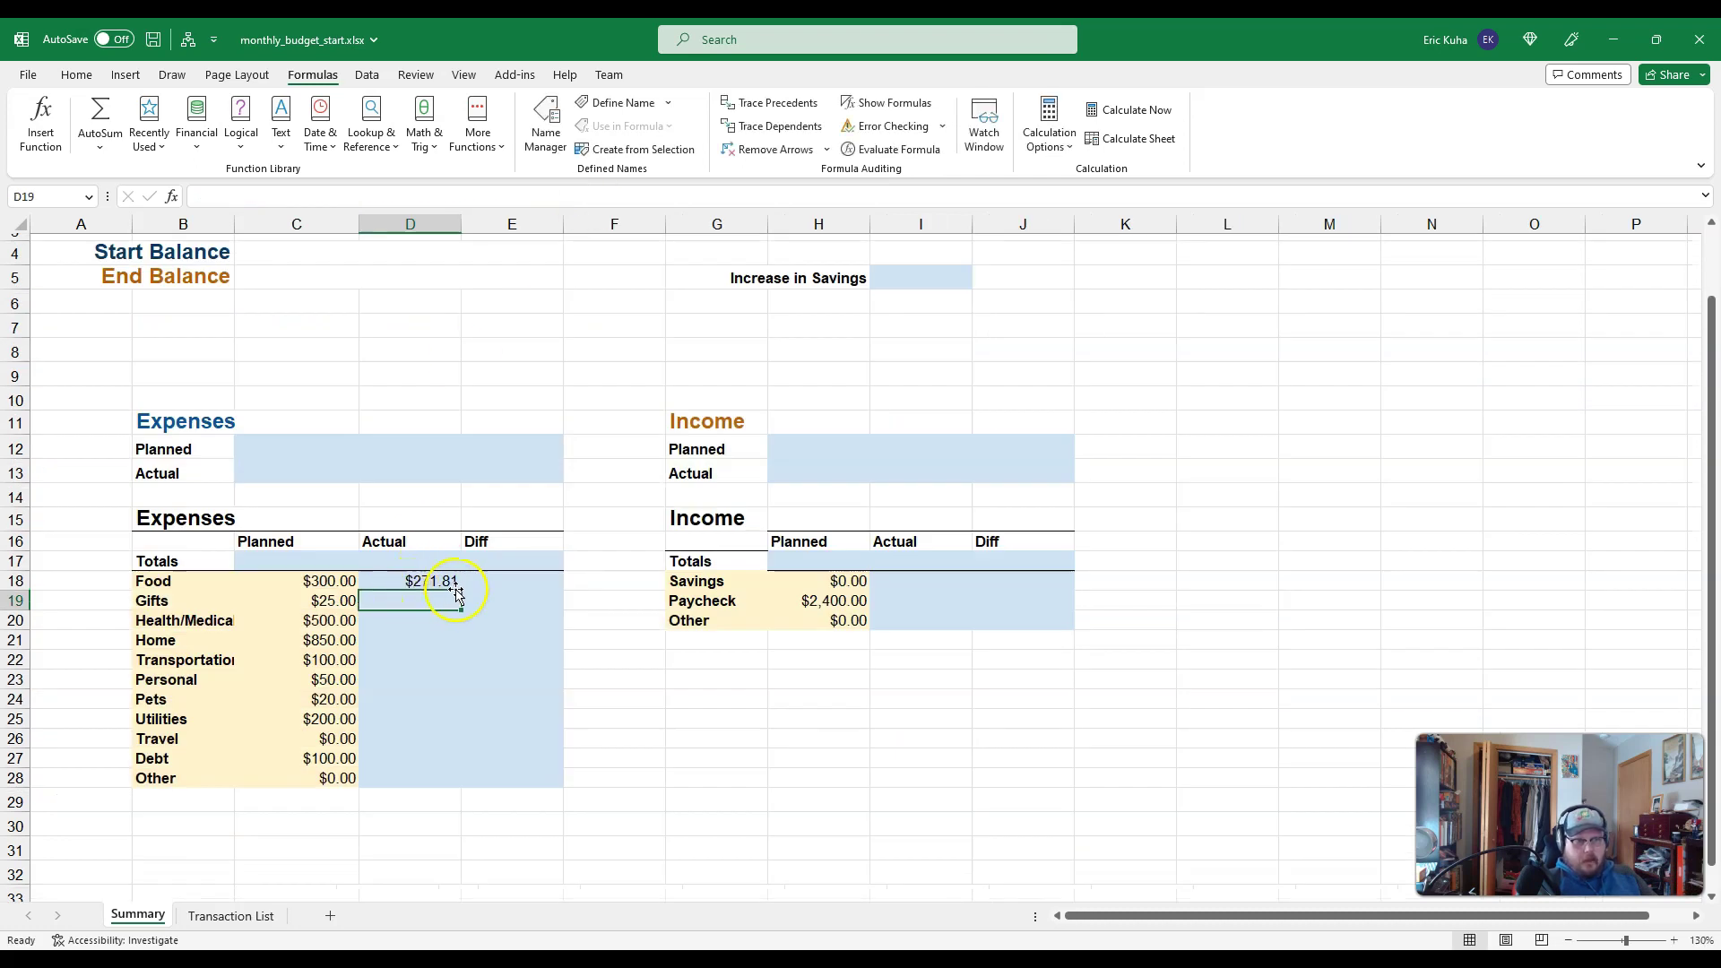
# - Examine the arguments of Food's SUMIF formula, especially the criteria reference to B18
pyautogui.click(393, 580)
pyautogui.moveTo(398, 603)
pyautogui.mouseDown()
pyautogui.moveTo(422, 772)
pyautogui.moveTo(421, 582)
pyautogui.mouseUp()
pyautogui.click(336, 198)
pyautogui.moveTo(336, 198); pyautogui.dragTo(443, 196)
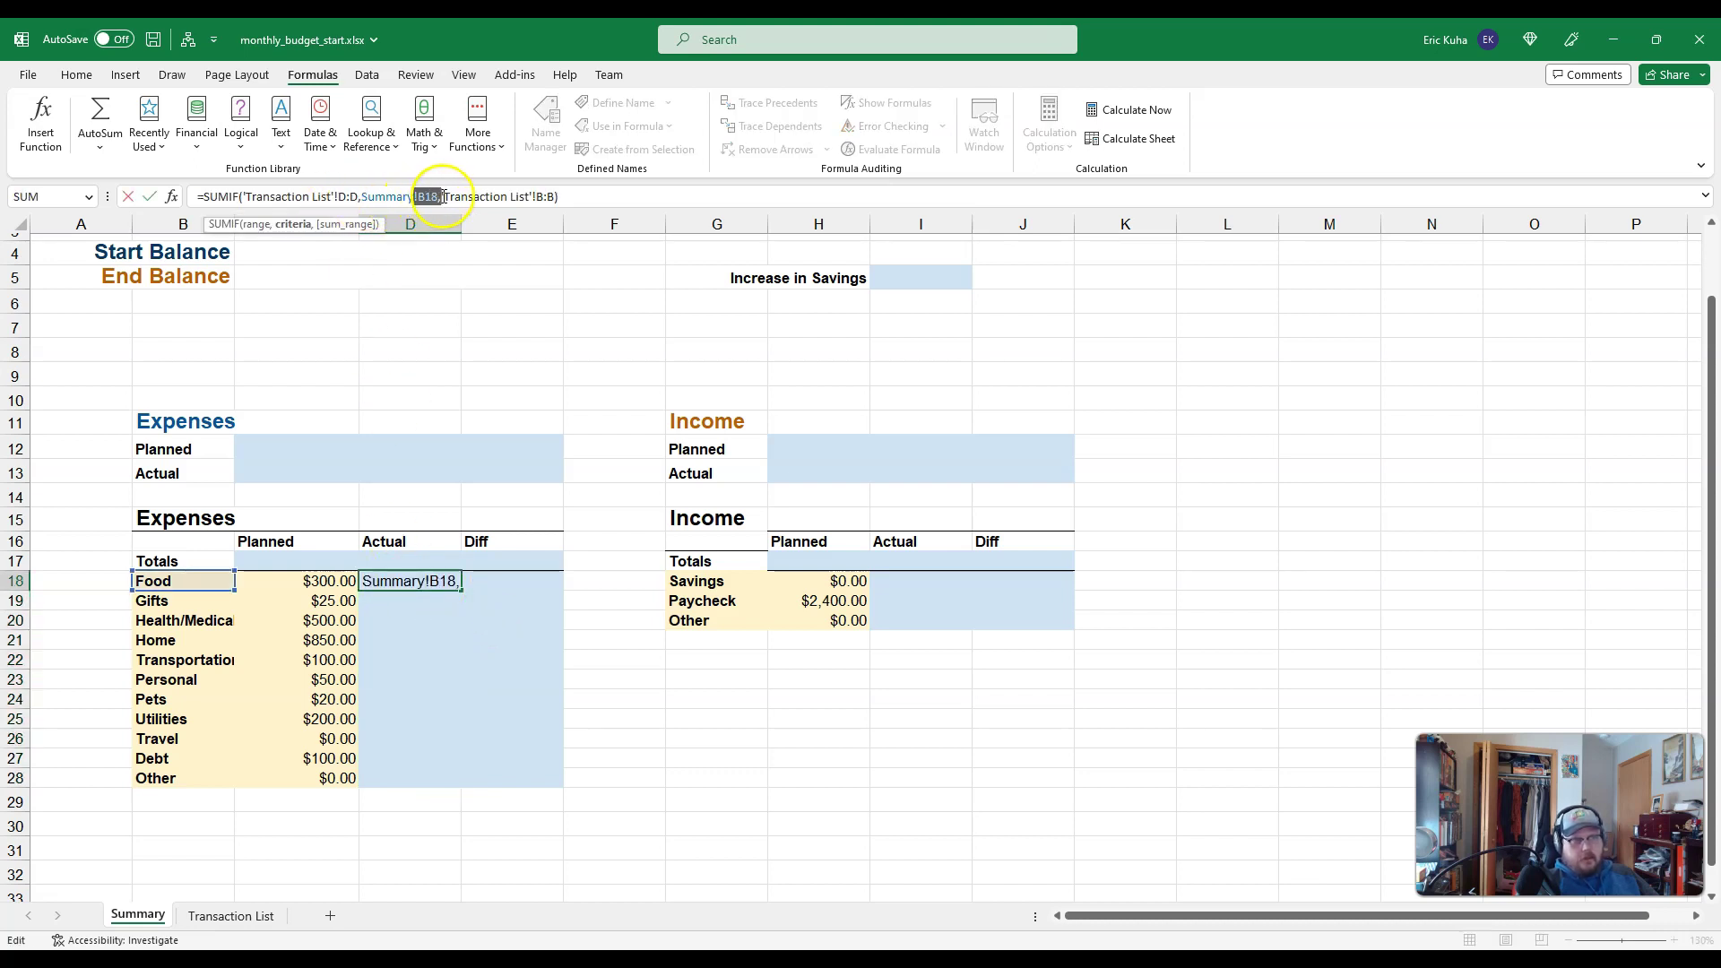
pyautogui.click(551, 196)
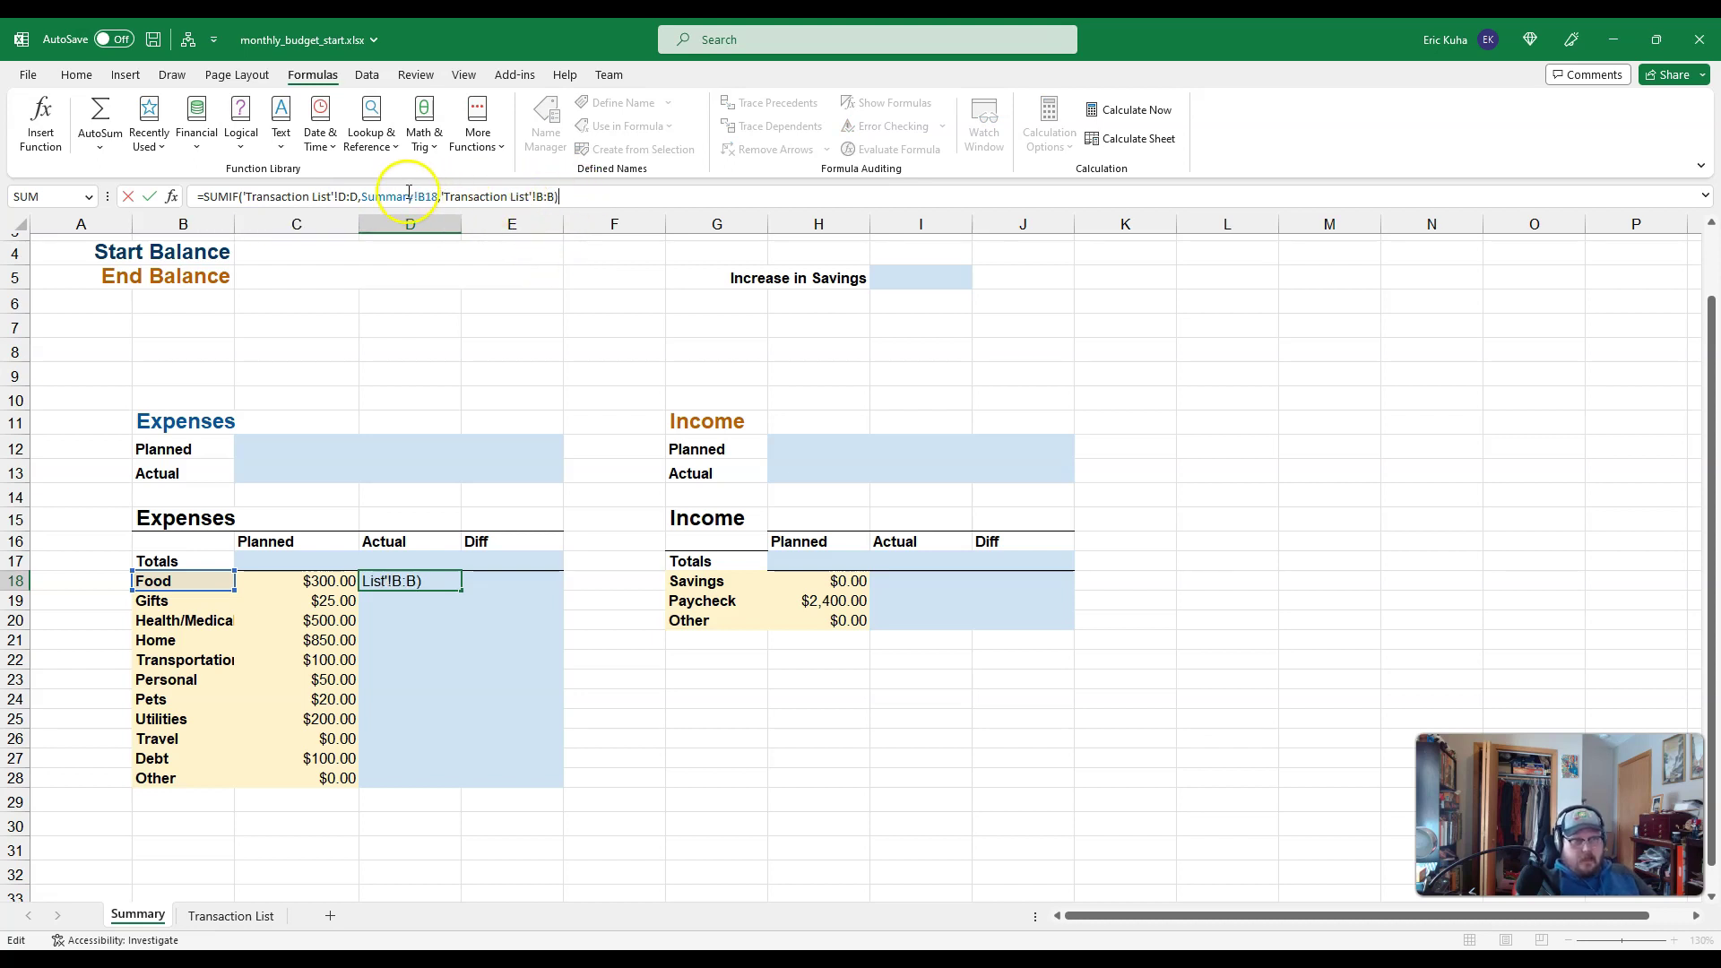
pyautogui.moveTo(418, 196); pyautogui.dragTo(440, 196)
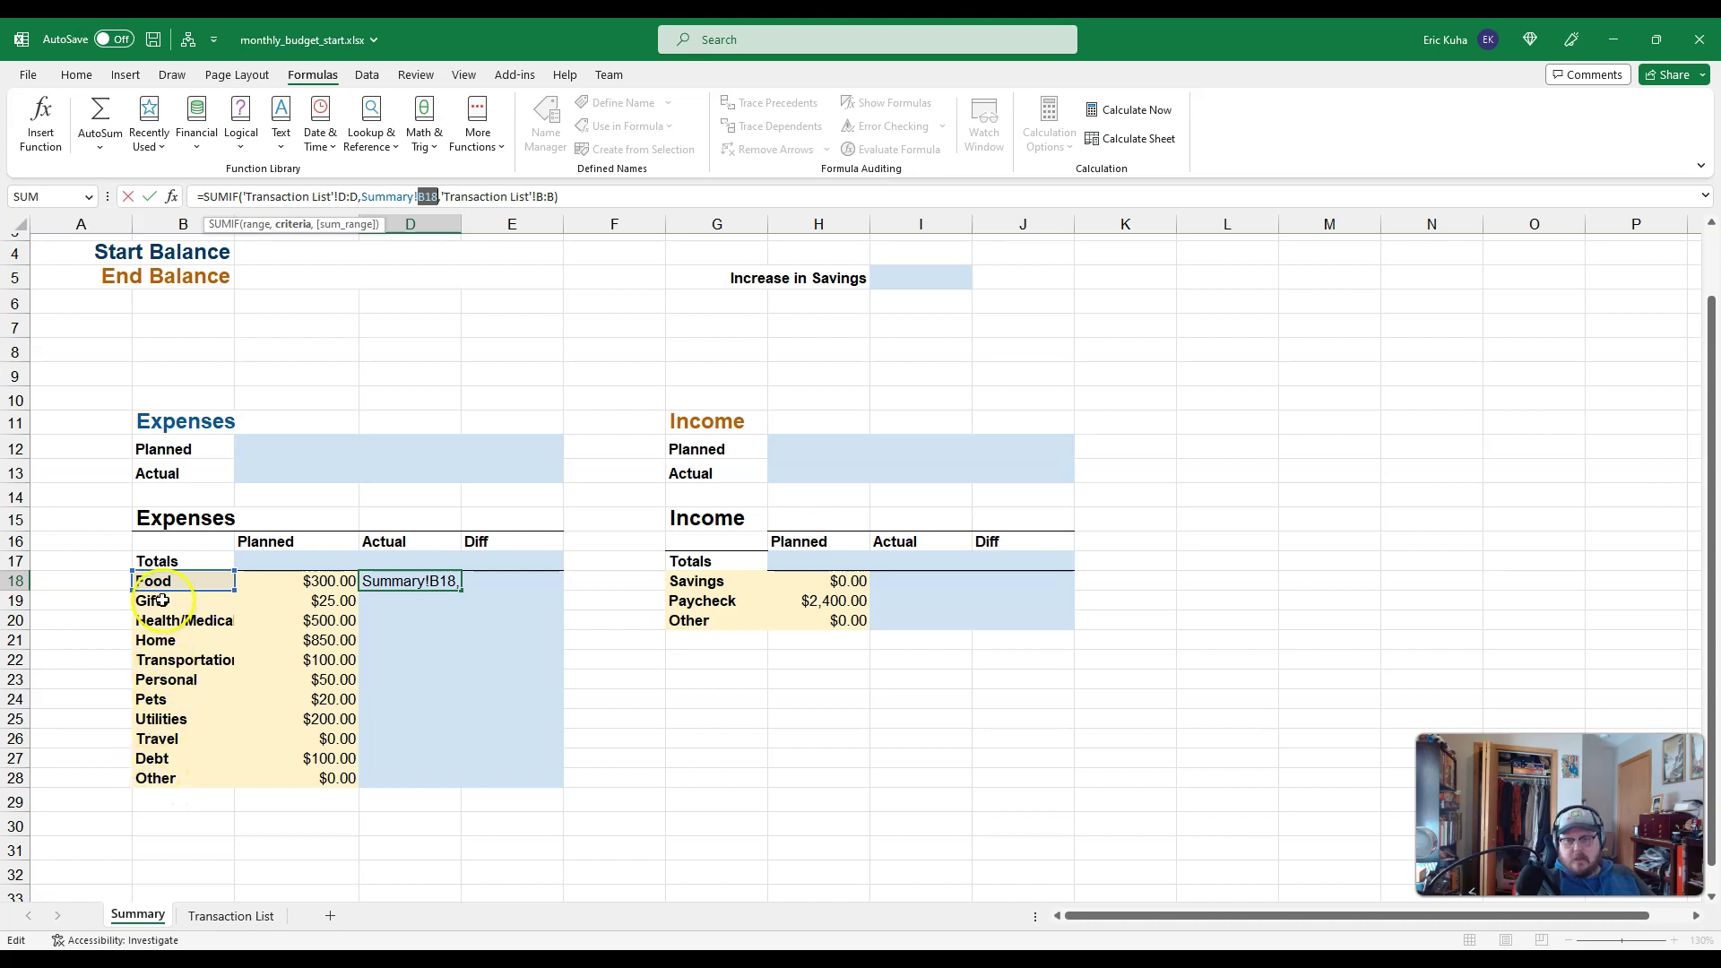
pyautogui.press('Return')
# - Fill the SUMIF formula from D18 down through D28 for all expense categories
pyautogui.click(422, 590)
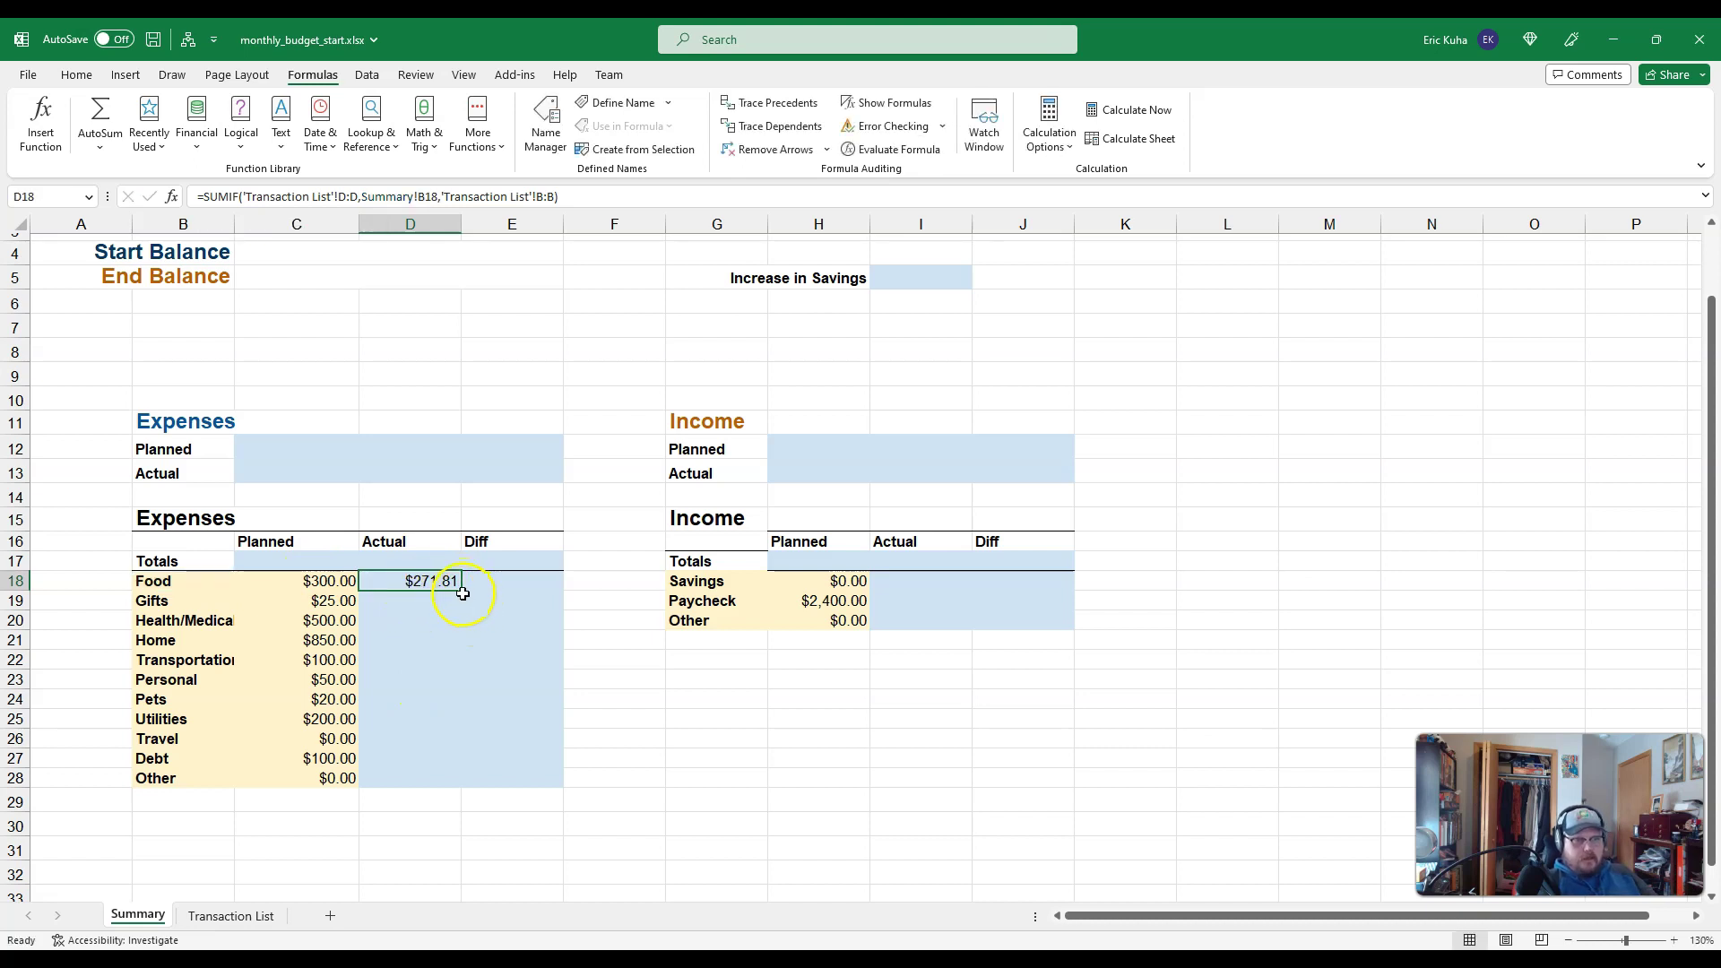
pyautogui.moveTo(463, 592); pyautogui.dragTo(451, 779)
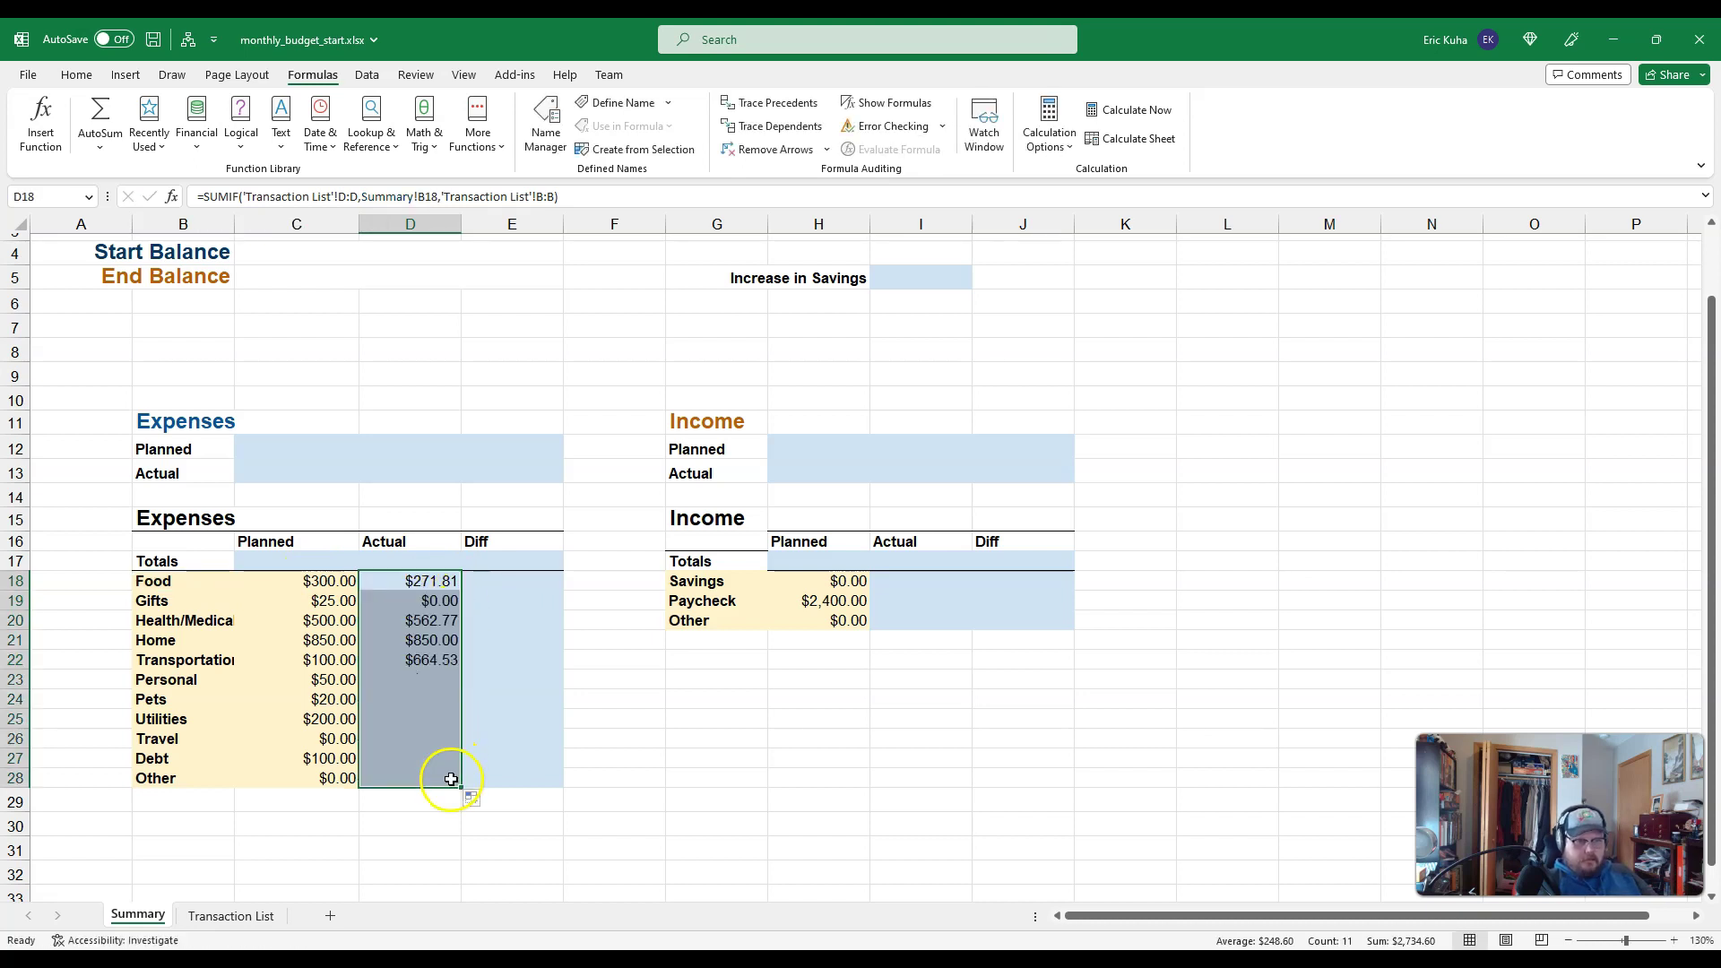
pyautogui.click(481, 705)
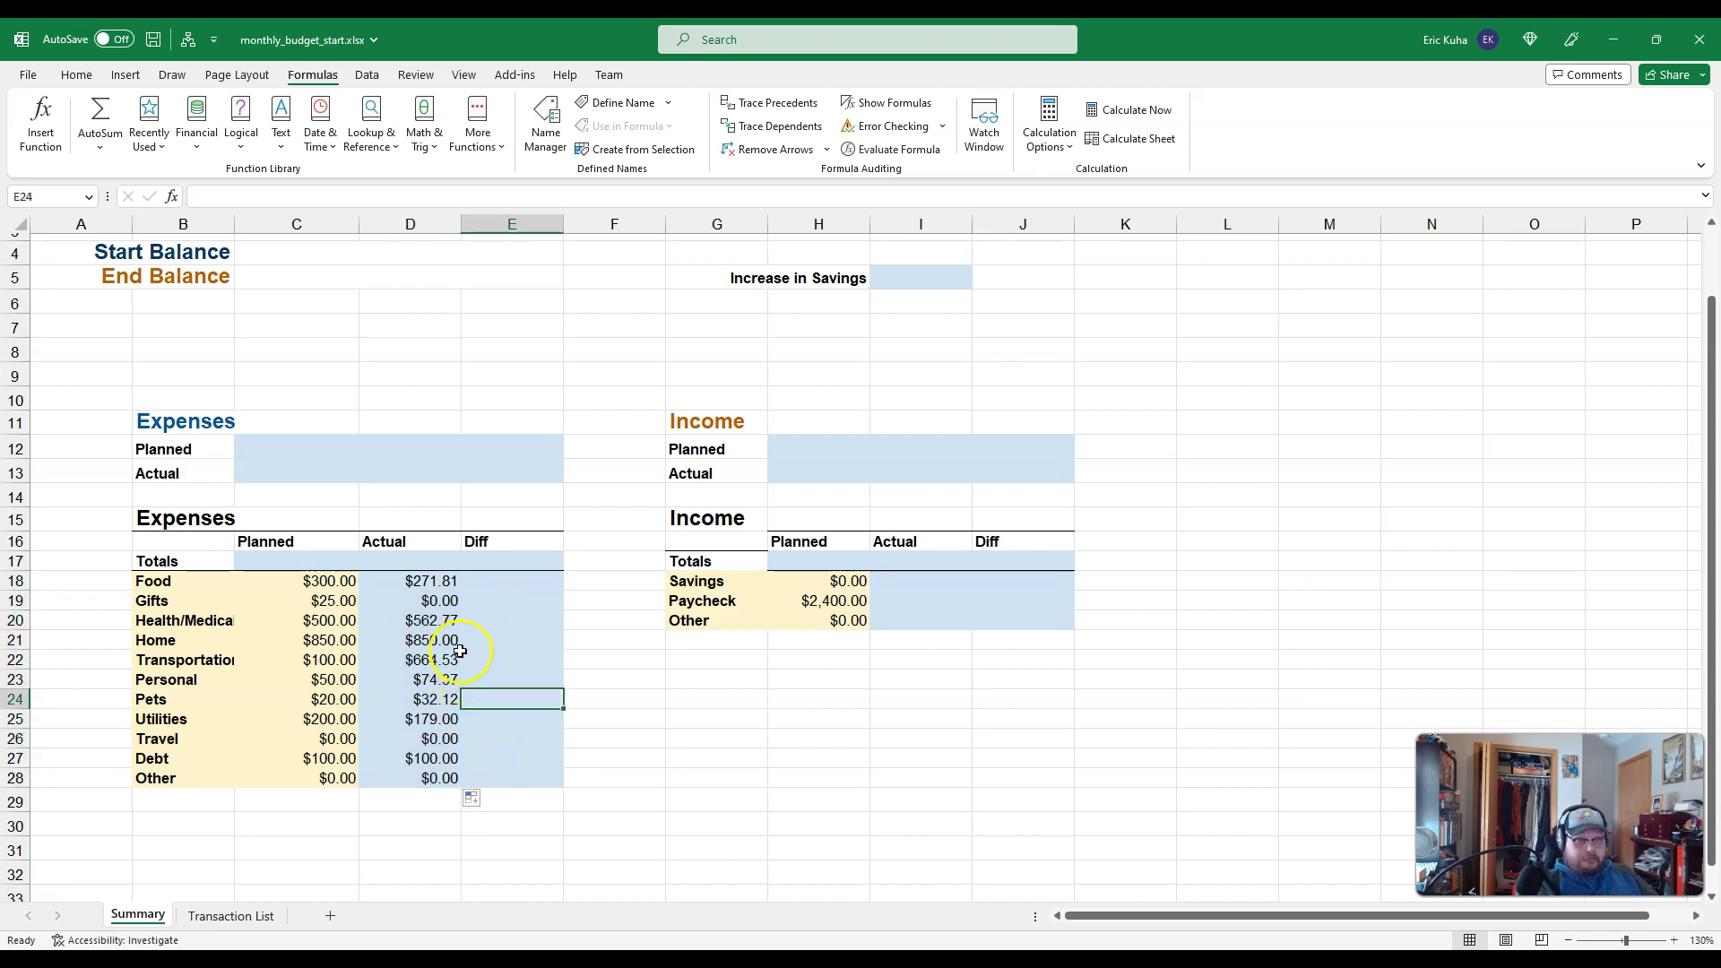
# - Start a SUMIF formula in the Savings Actual cell I18 with 'Transaction List'!I:I as the range and Summary!G18 as the criteria
pyautogui.click(927, 580)
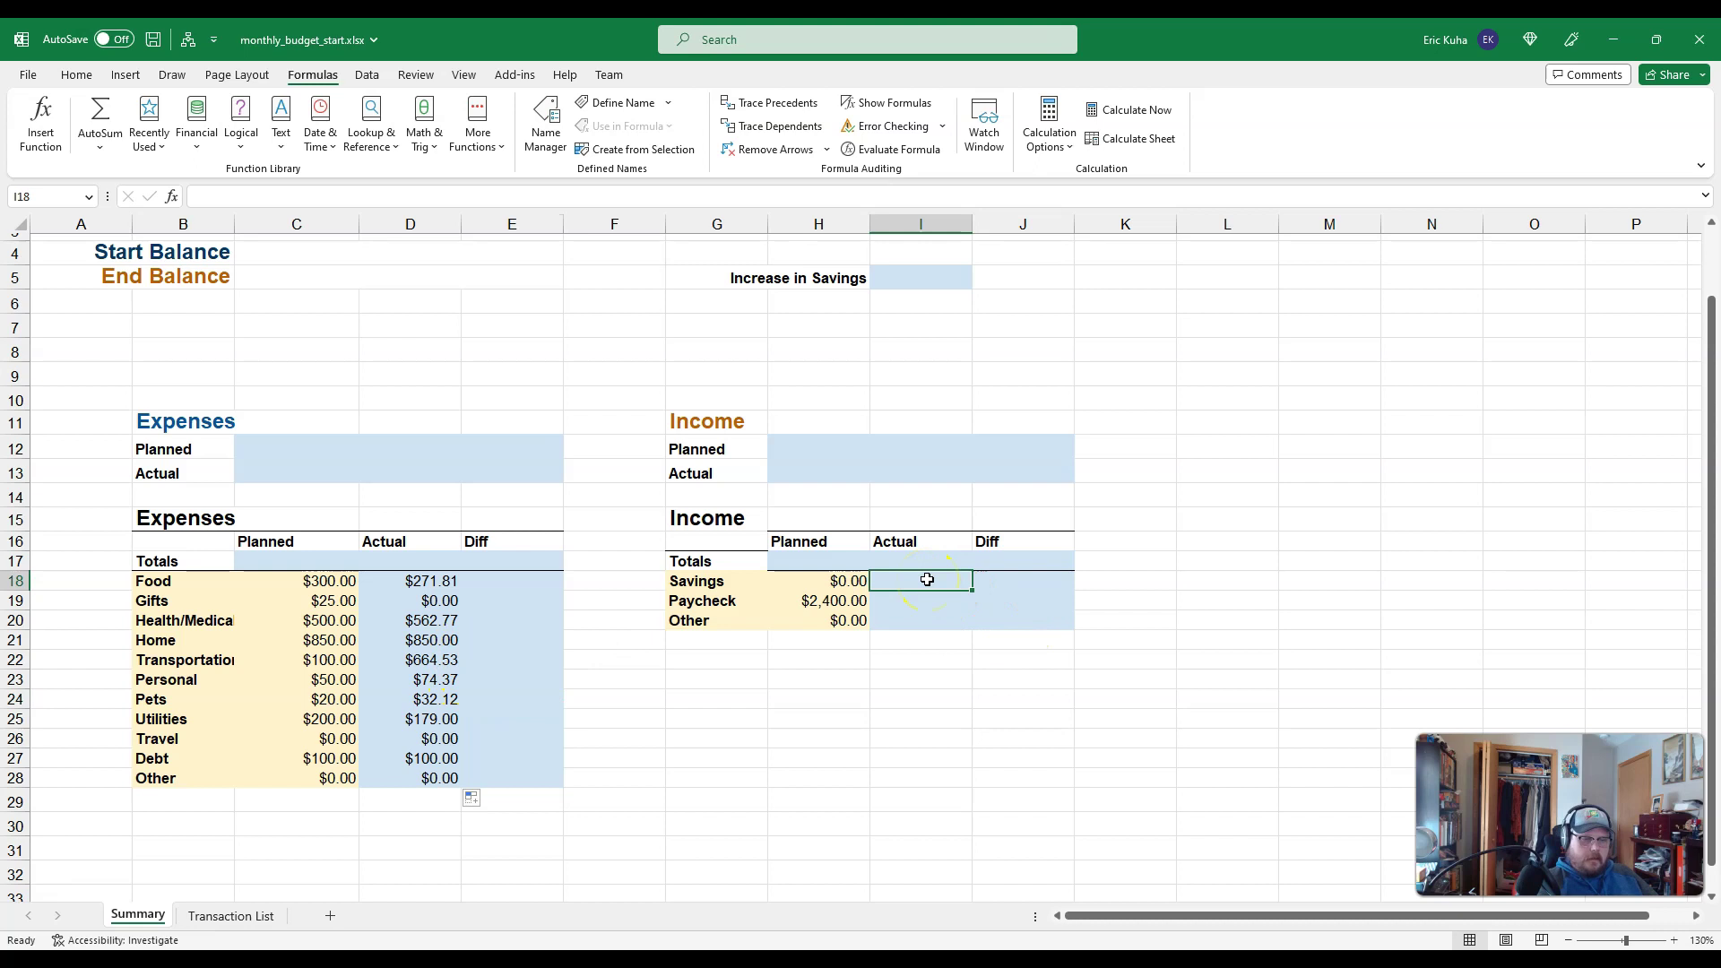
pyautogui.write('=')
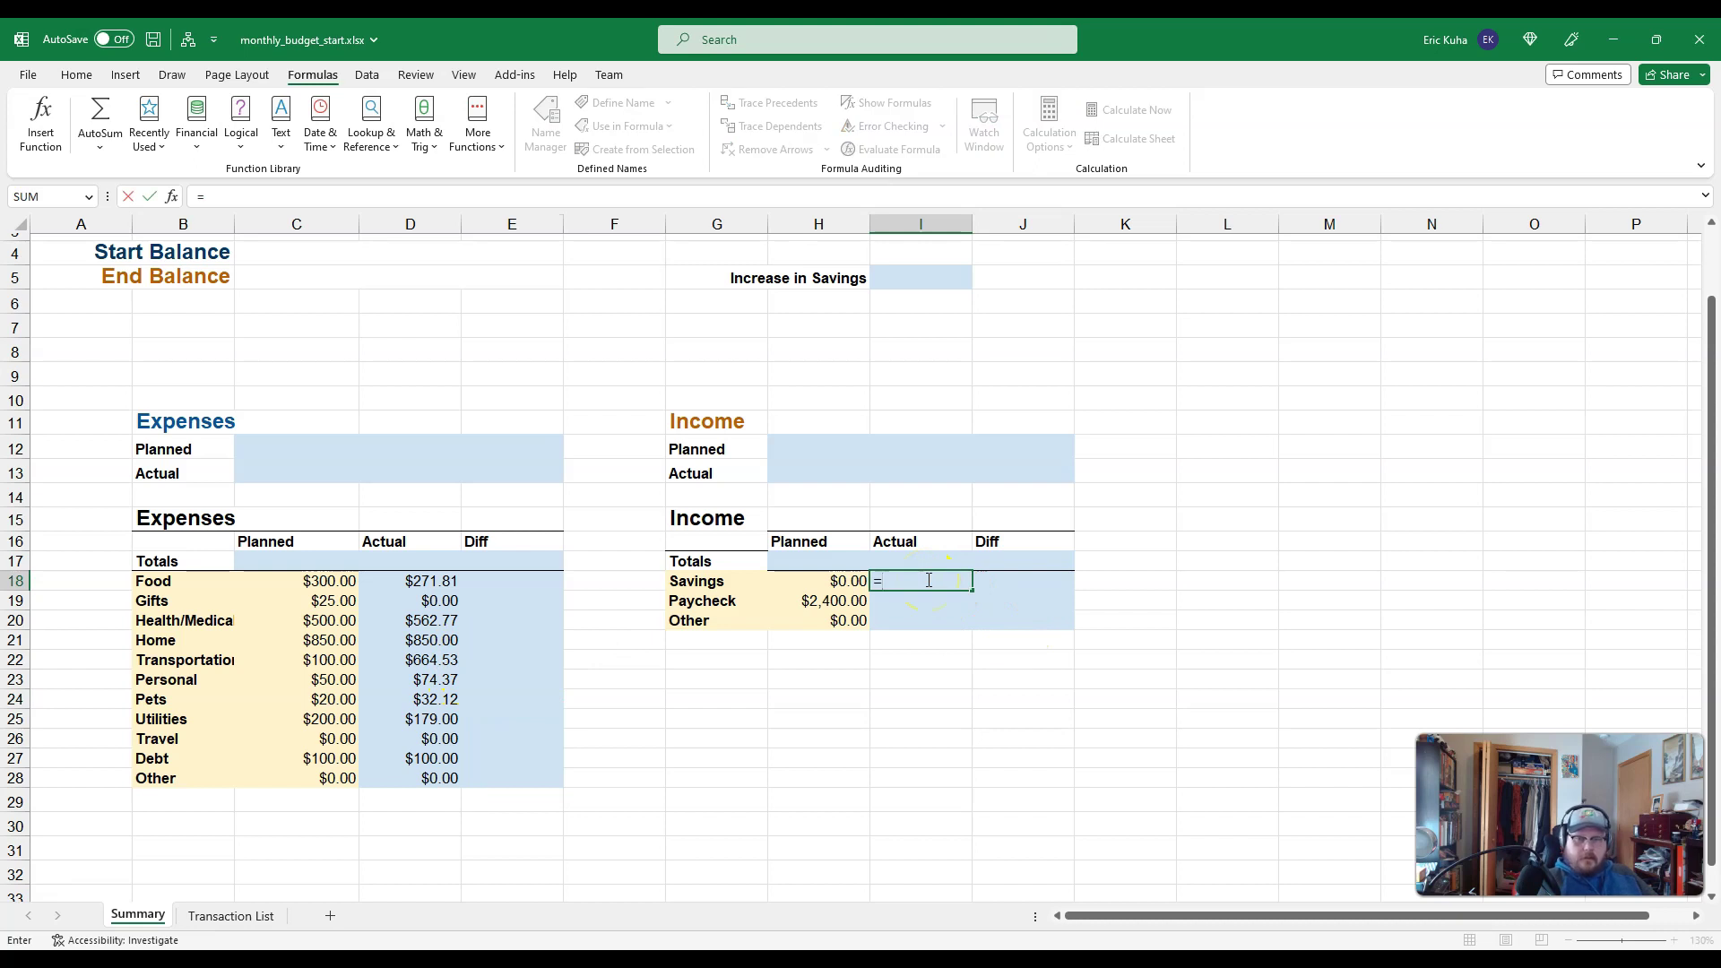
pyautogui.write('SUM')
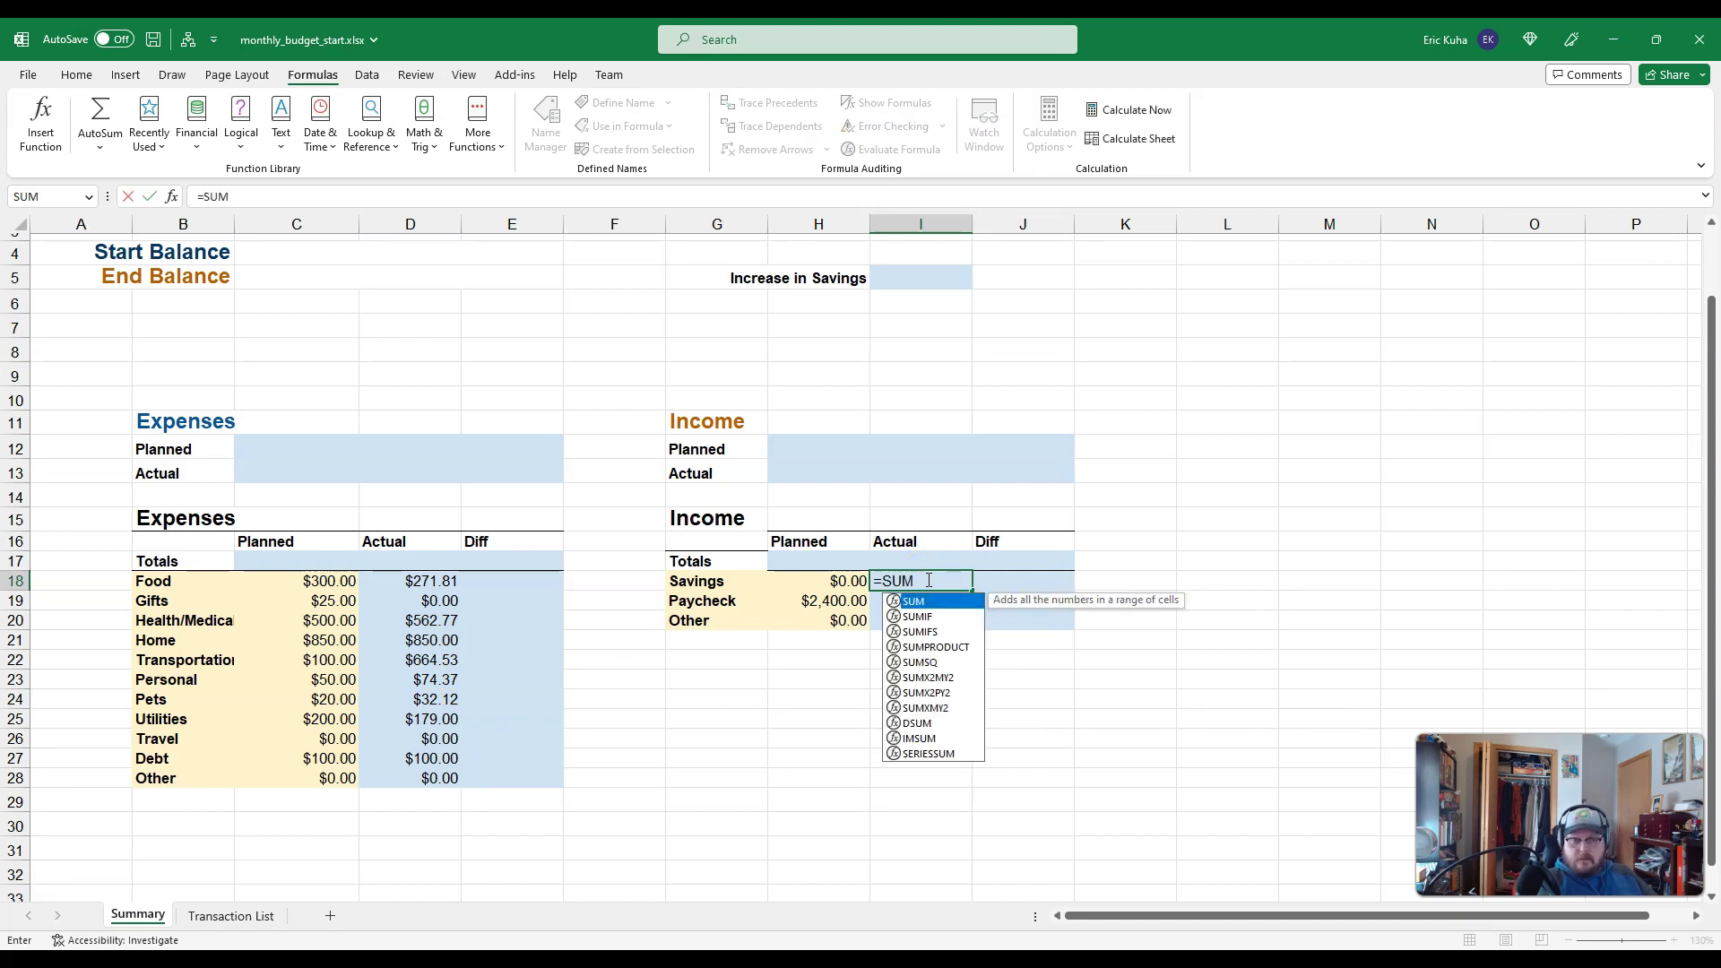
pyautogui.write('IF(')
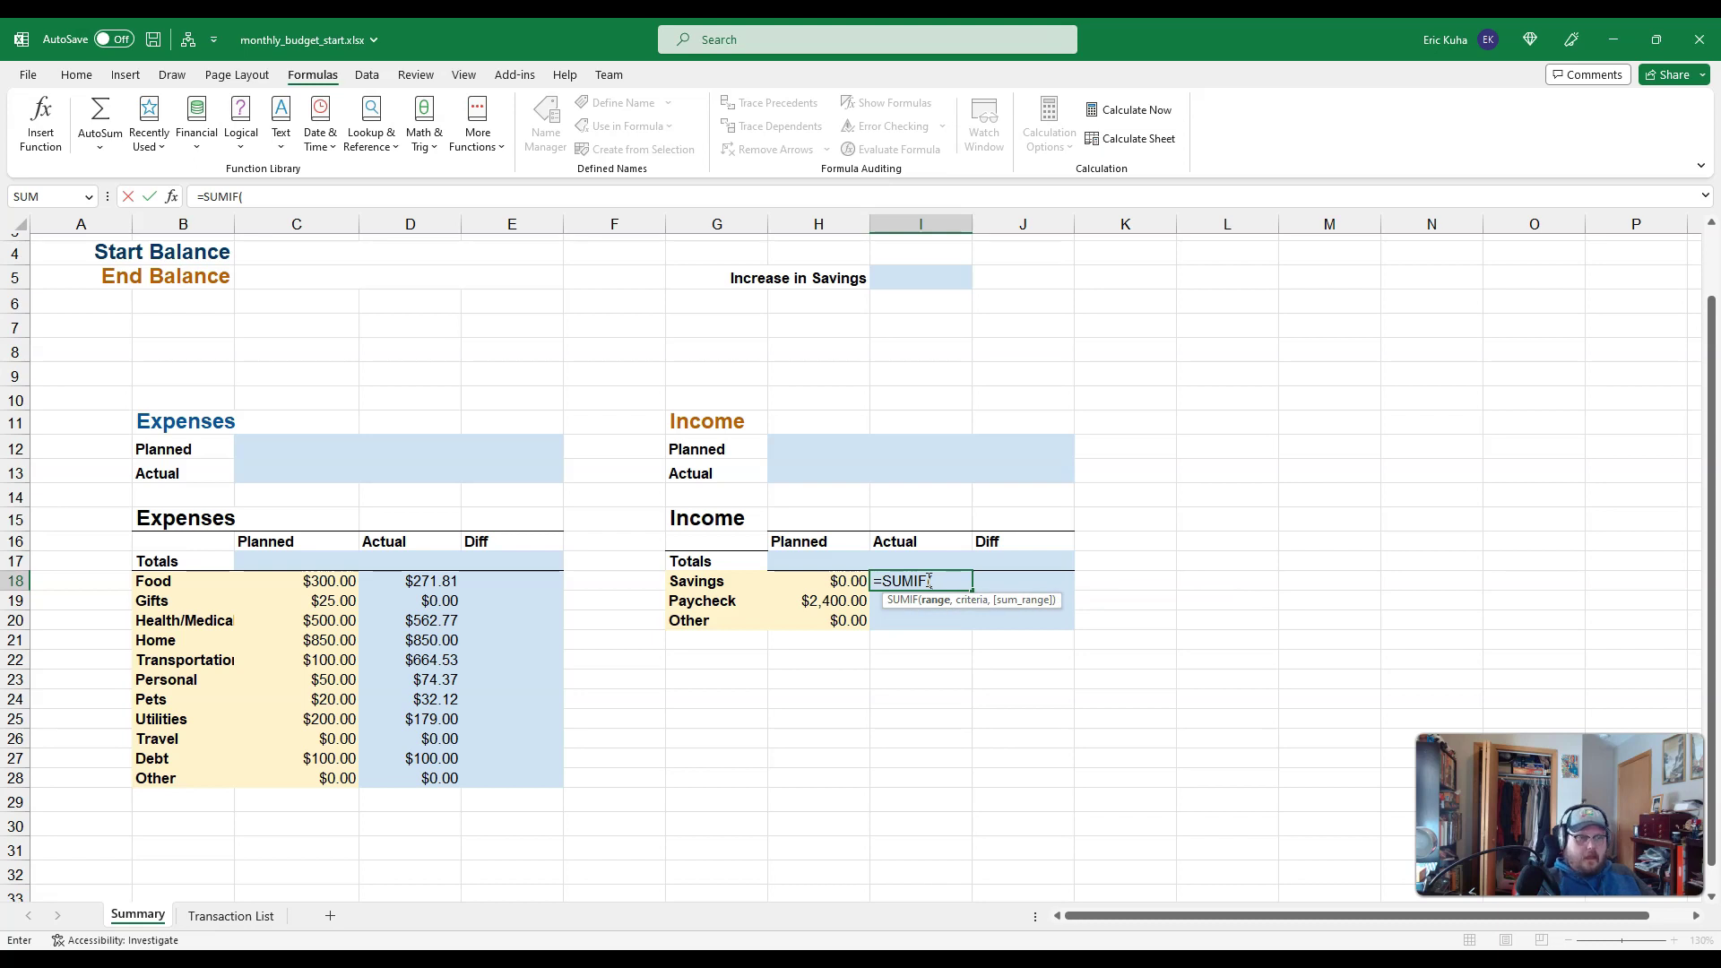
pyautogui.click(230, 915)
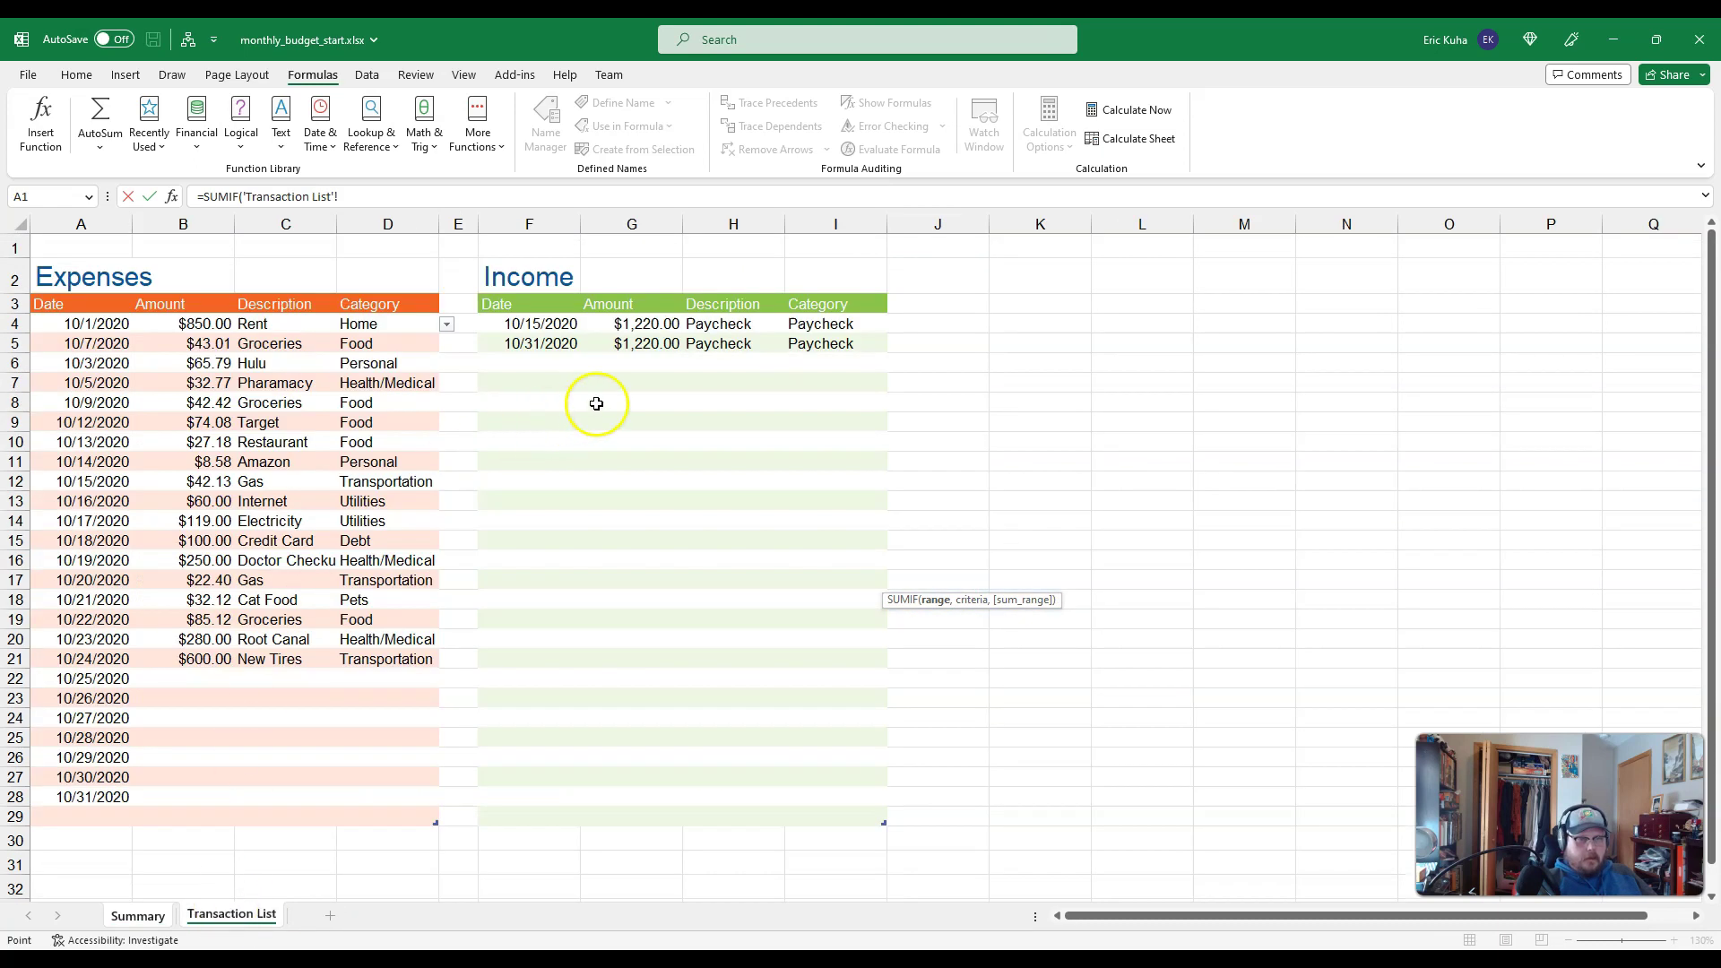
pyautogui.click(835, 223)
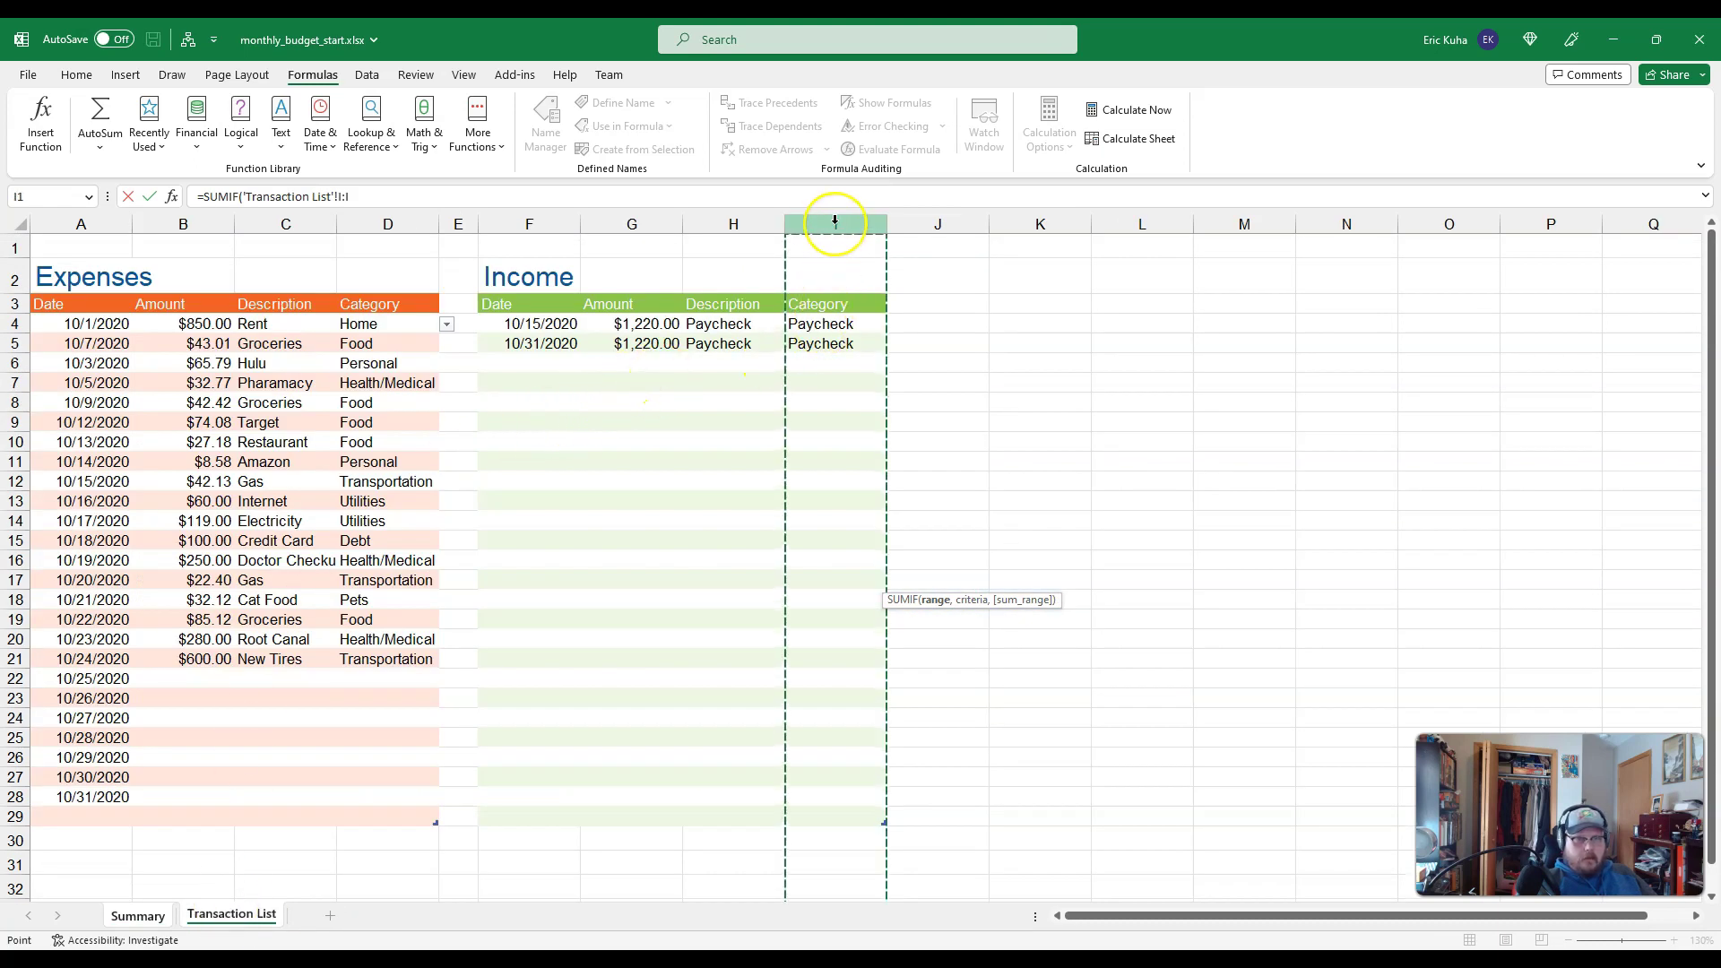
pyautogui.write(',')
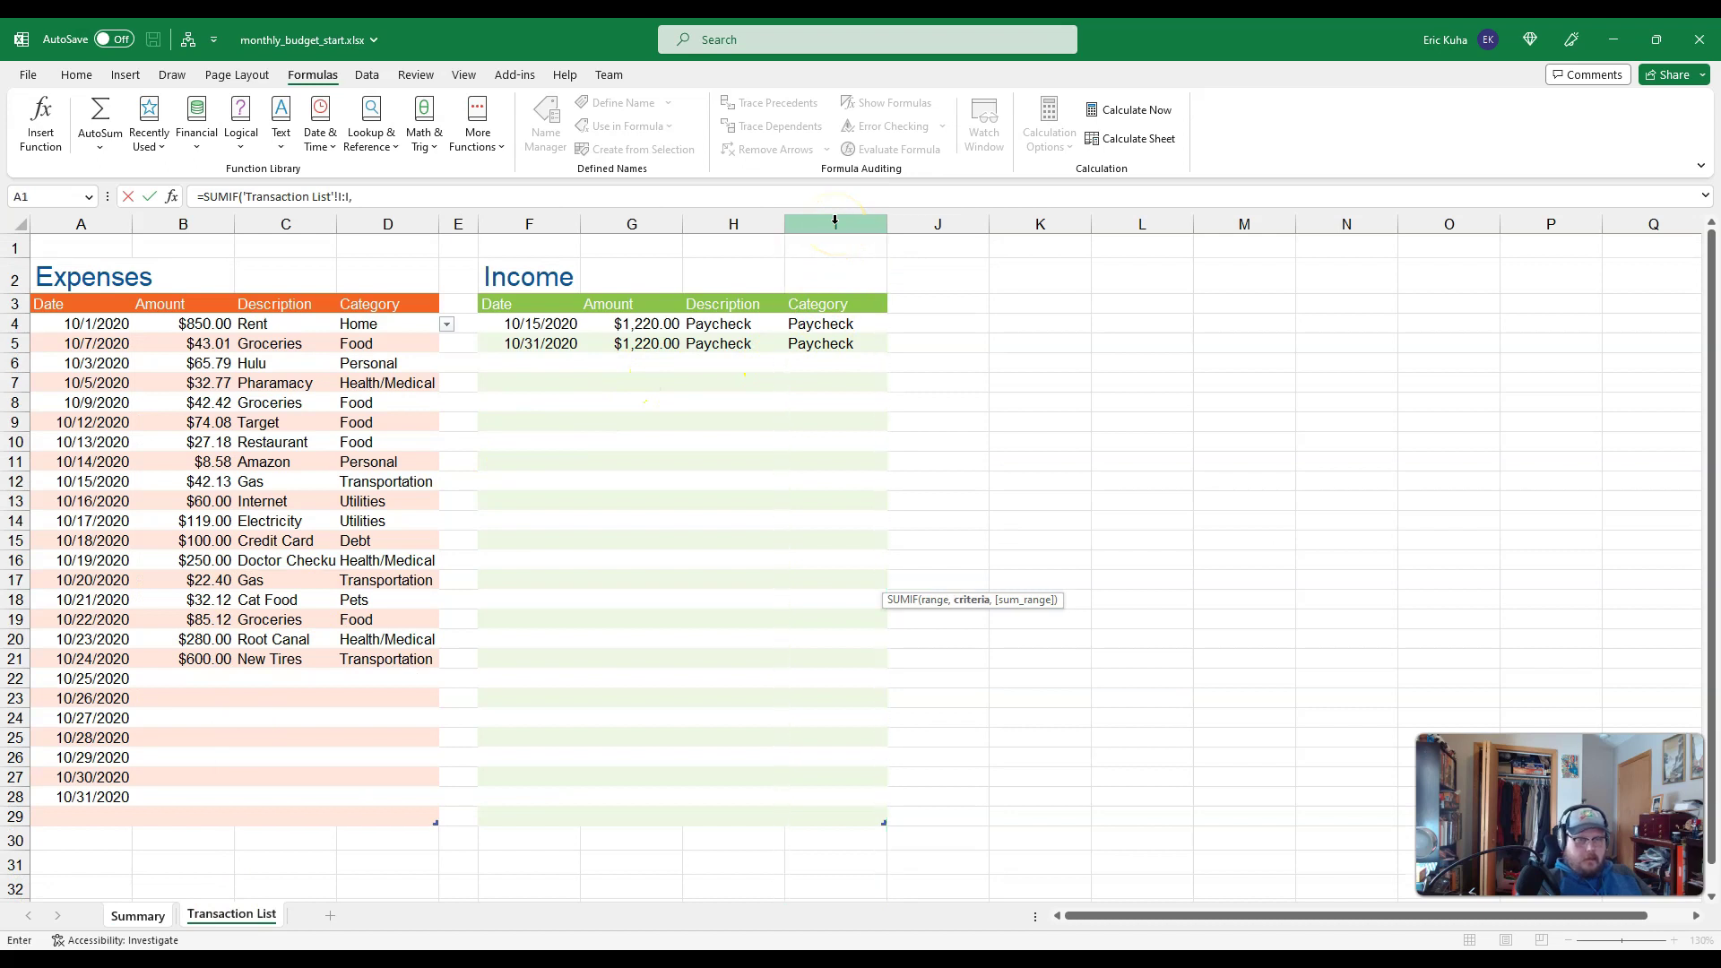
pyautogui.click(137, 915)
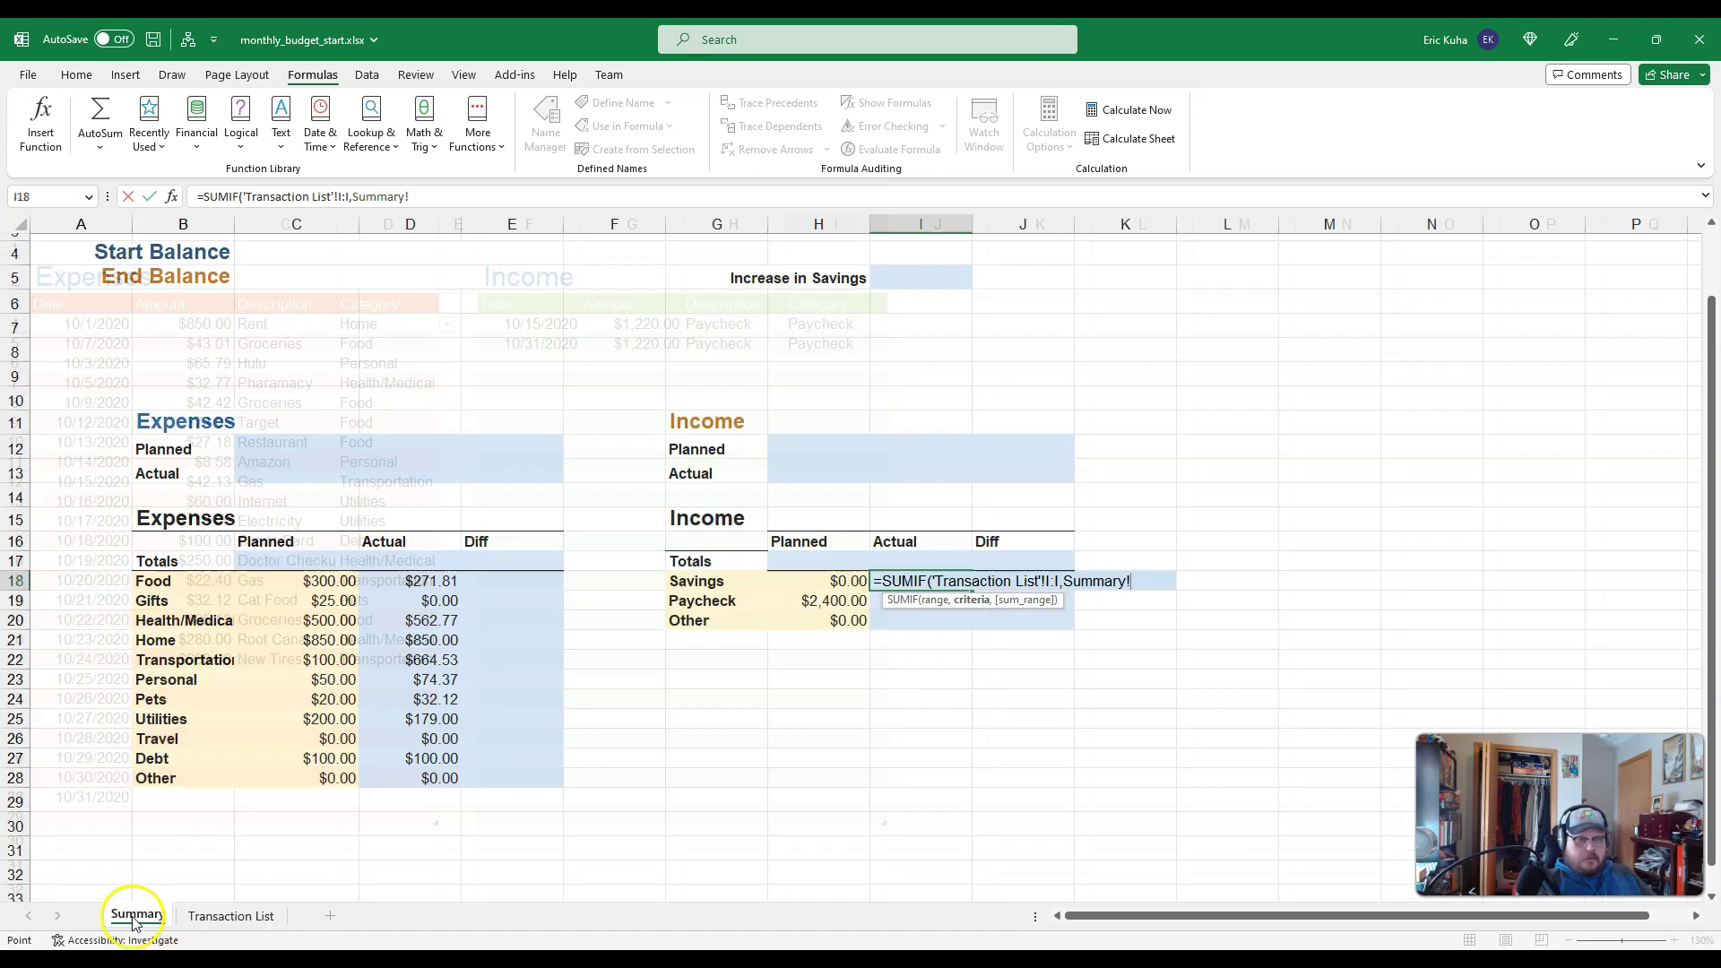
pyautogui.click(704, 581)
pyautogui.write(',')
# - Complete the Savings formula with 'Transaction List'!G:G as the sum range and fill it down through I20
pyautogui.click(230, 915)
pyautogui.click(645, 224)
pyautogui.press('Return')
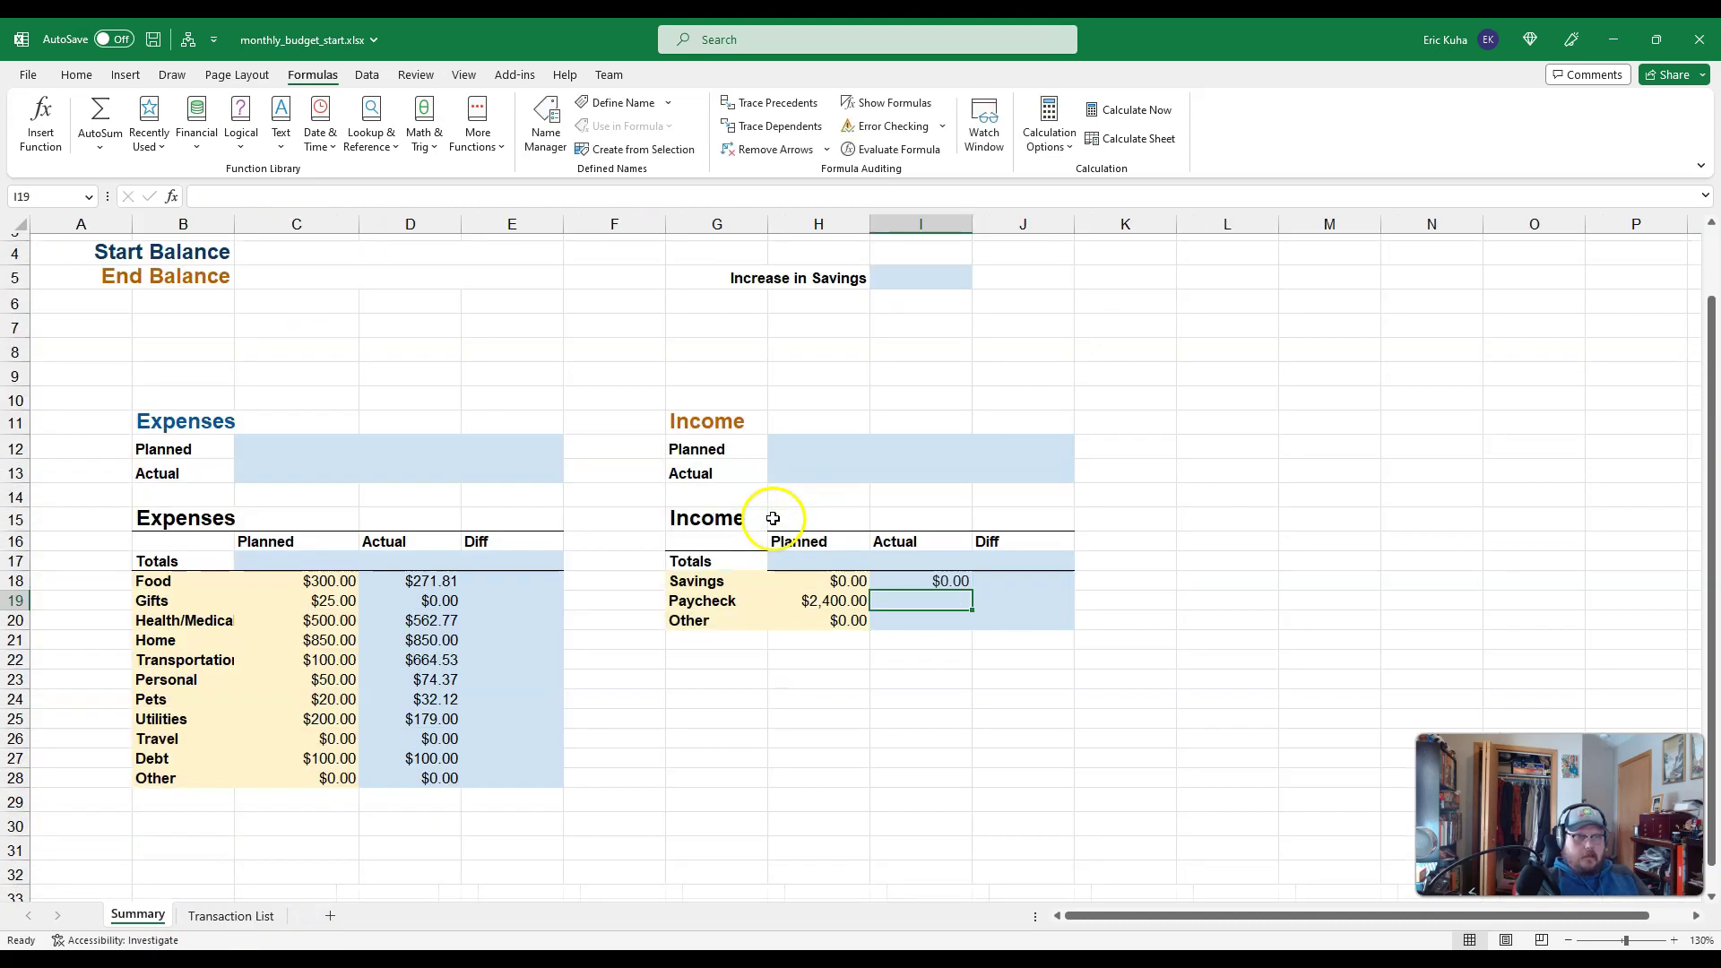
pyautogui.click(961, 584)
pyautogui.moveTo(973, 589); pyautogui.dragTo(969, 628)
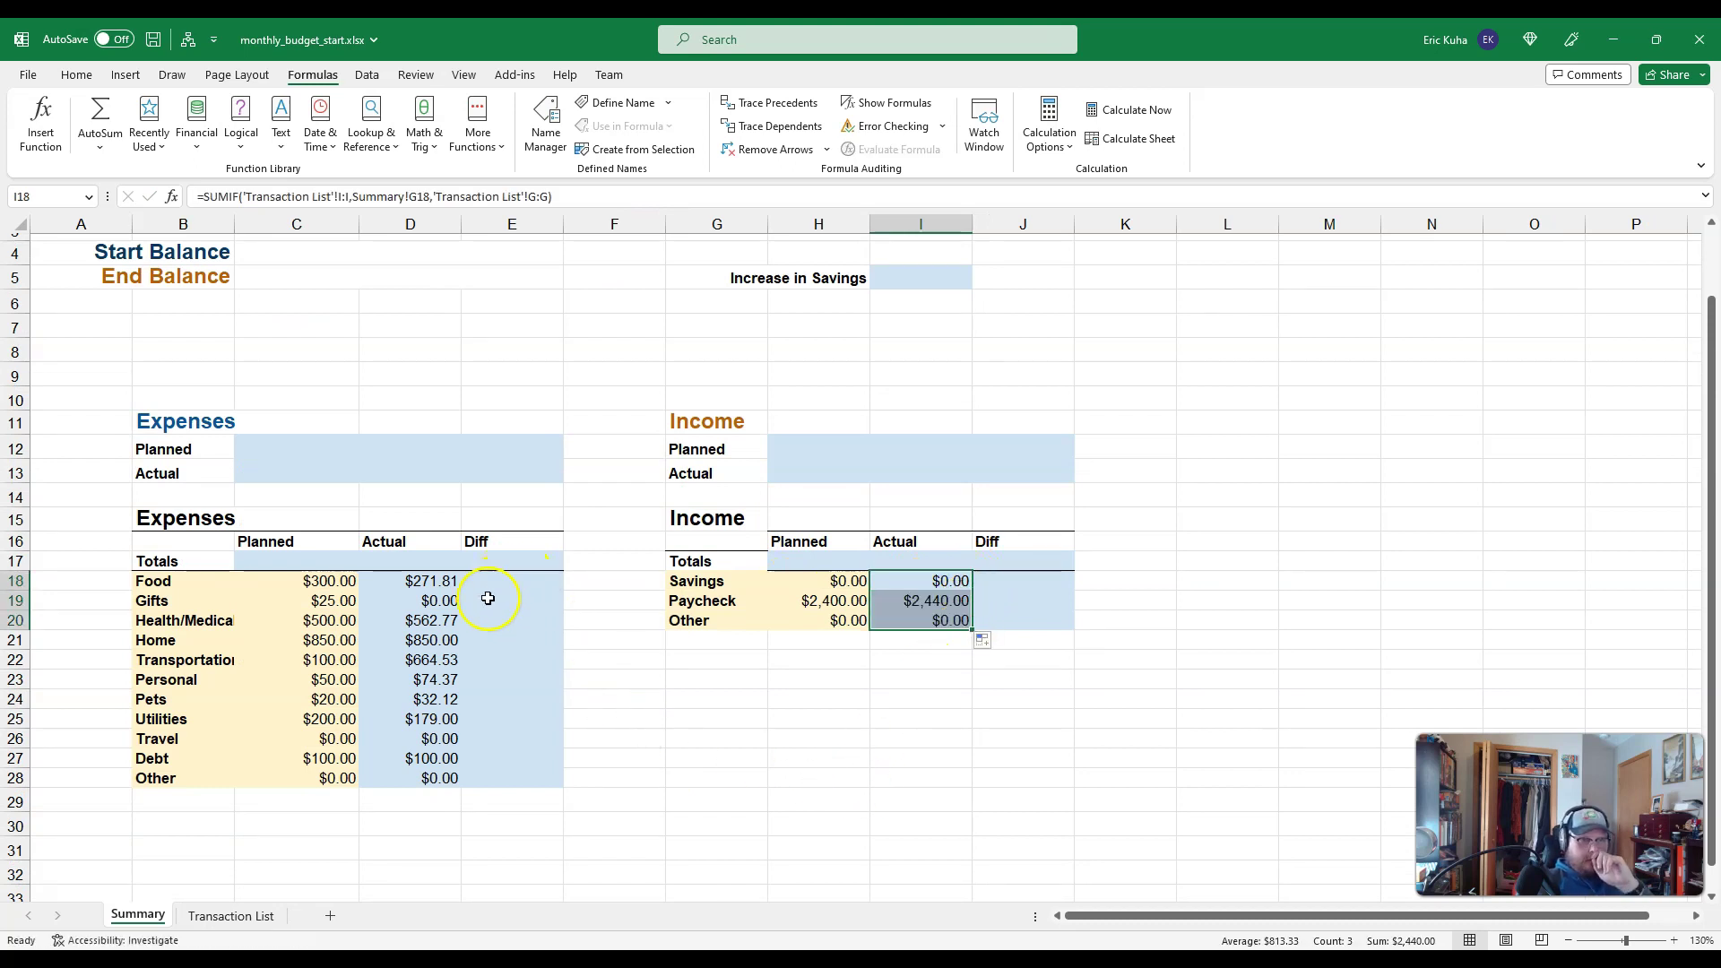
# - Start a formula in Food's Diff cell E18
pyautogui.click(518, 589)
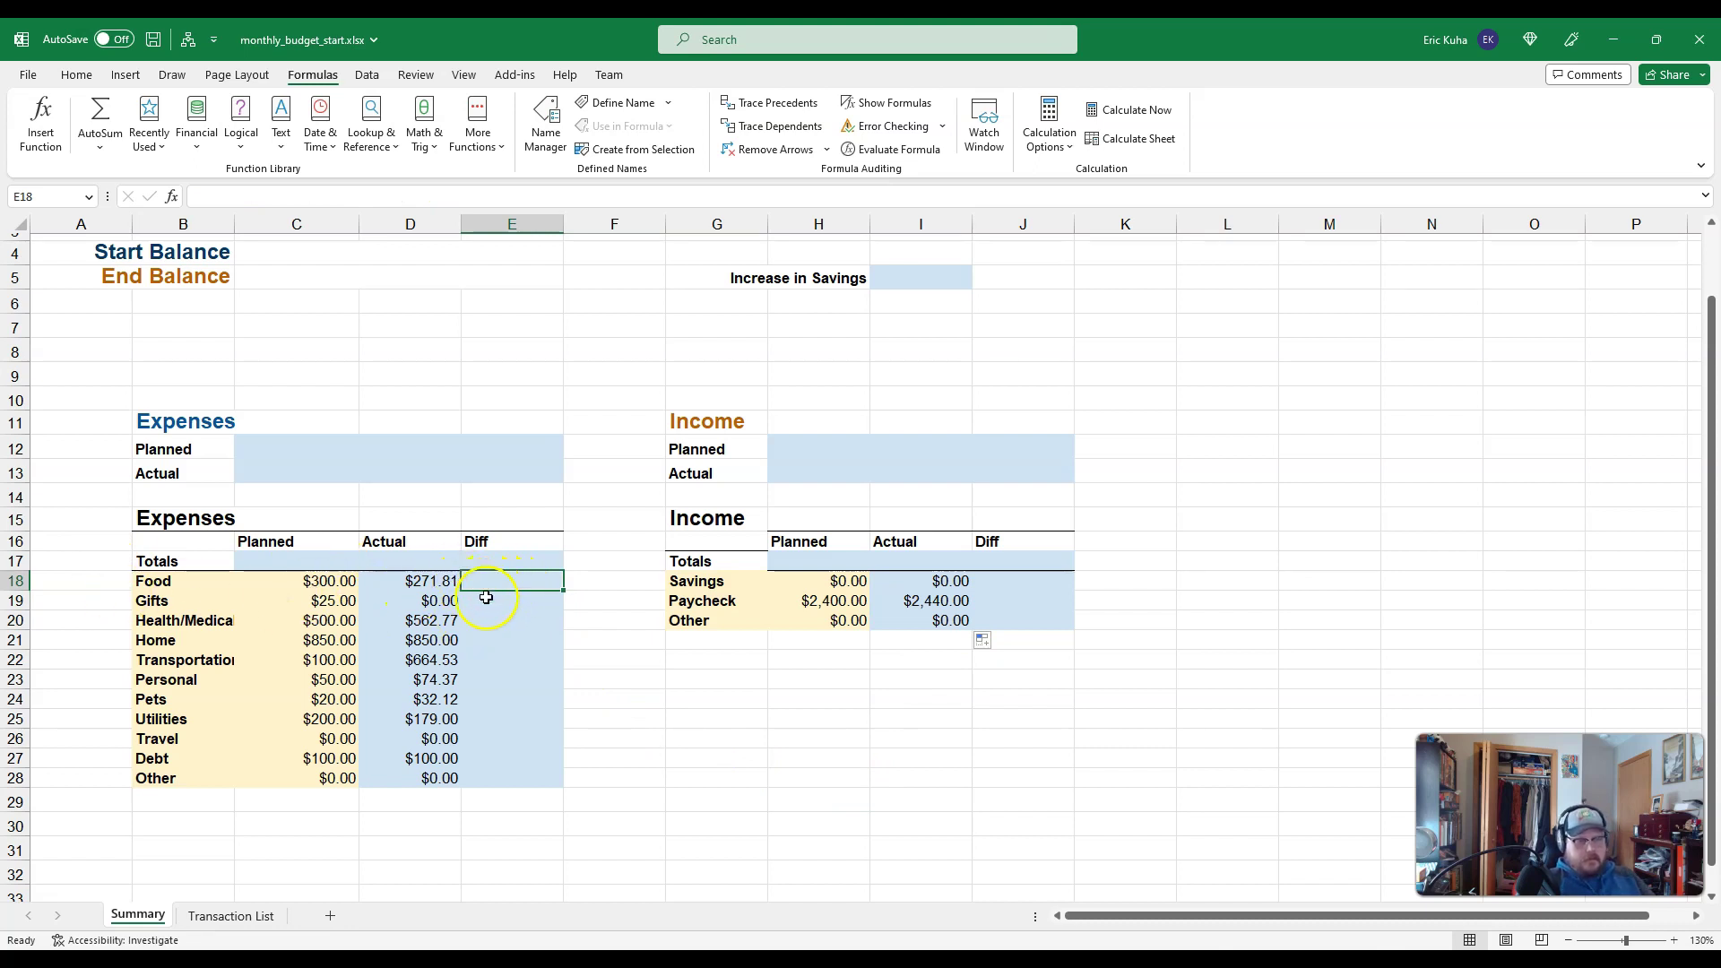
pyautogui.write('=')
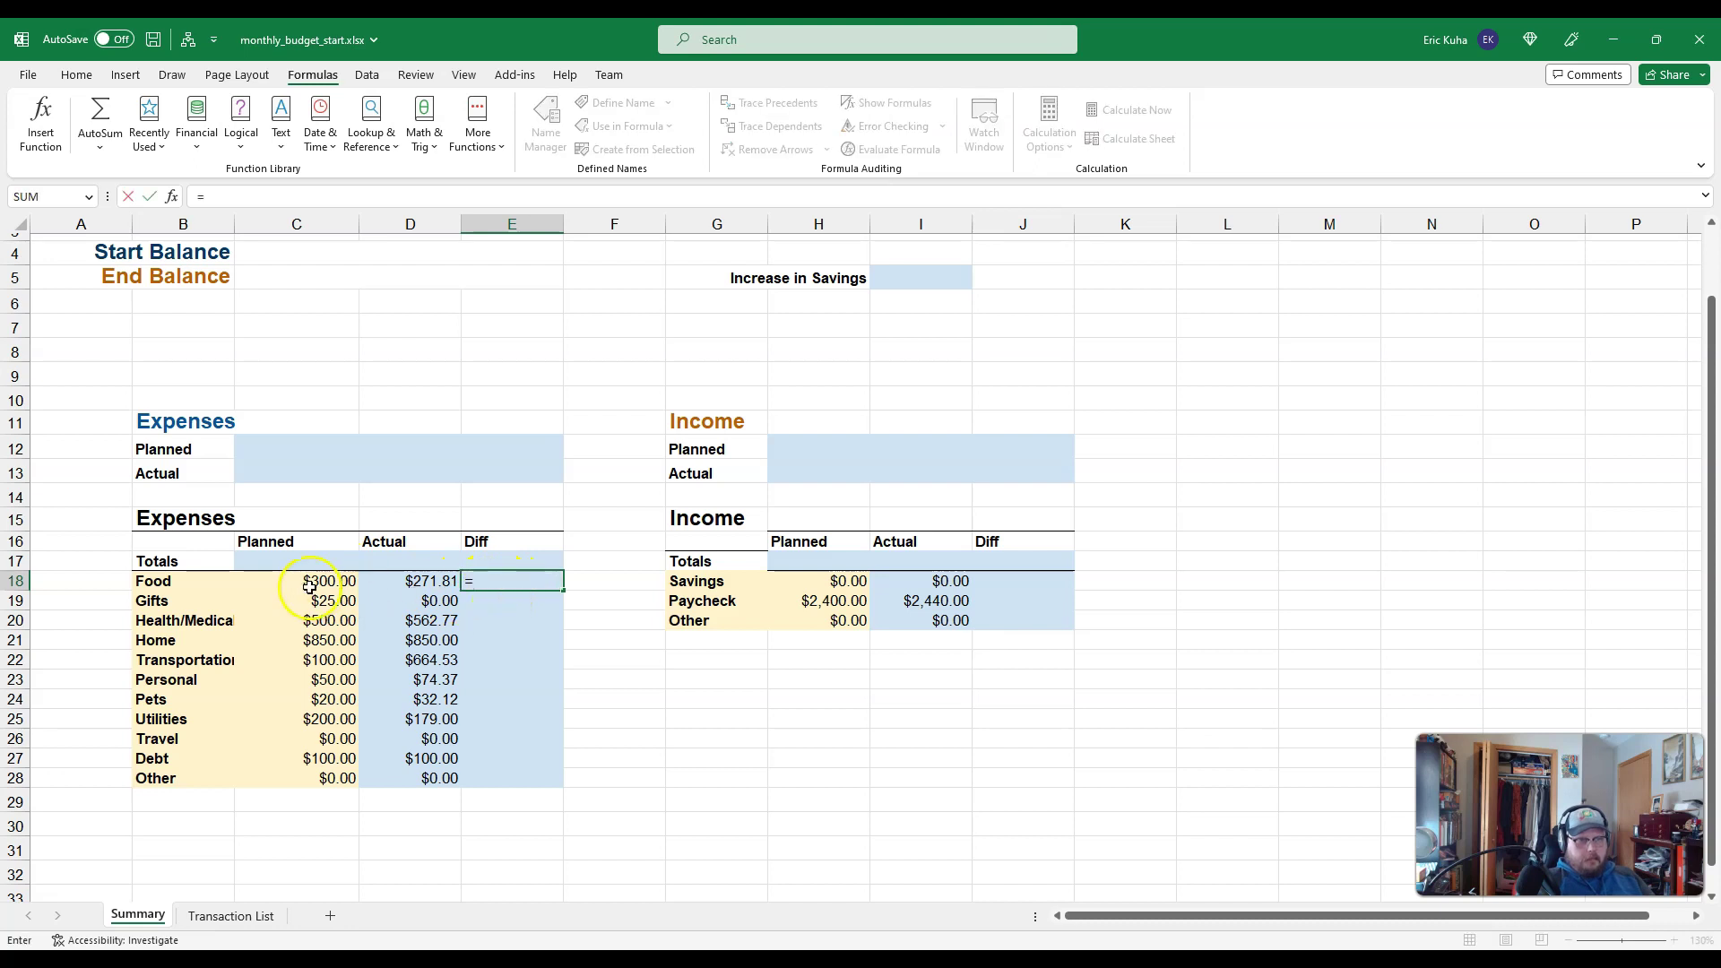
pyautogui.click(311, 584)
pyautogui.click(317, 574)
pyautogui.write('-')
pyautogui.click(403, 581)
pyautogui.press('BackSpace')
pyautogui.press('BackSpace')
pyautogui.press('BackSpace')
pyautogui.press('BackSpace')
pyautogui.press('BackSpace')
pyautogui.press('BackSpace')
pyautogui.press('BackSpace')
# - Complete Food's Diff formula as actual minus planned, =D18-C18
pyautogui.click(425, 582)
pyautogui.write('-')
pyautogui.click(329, 578)
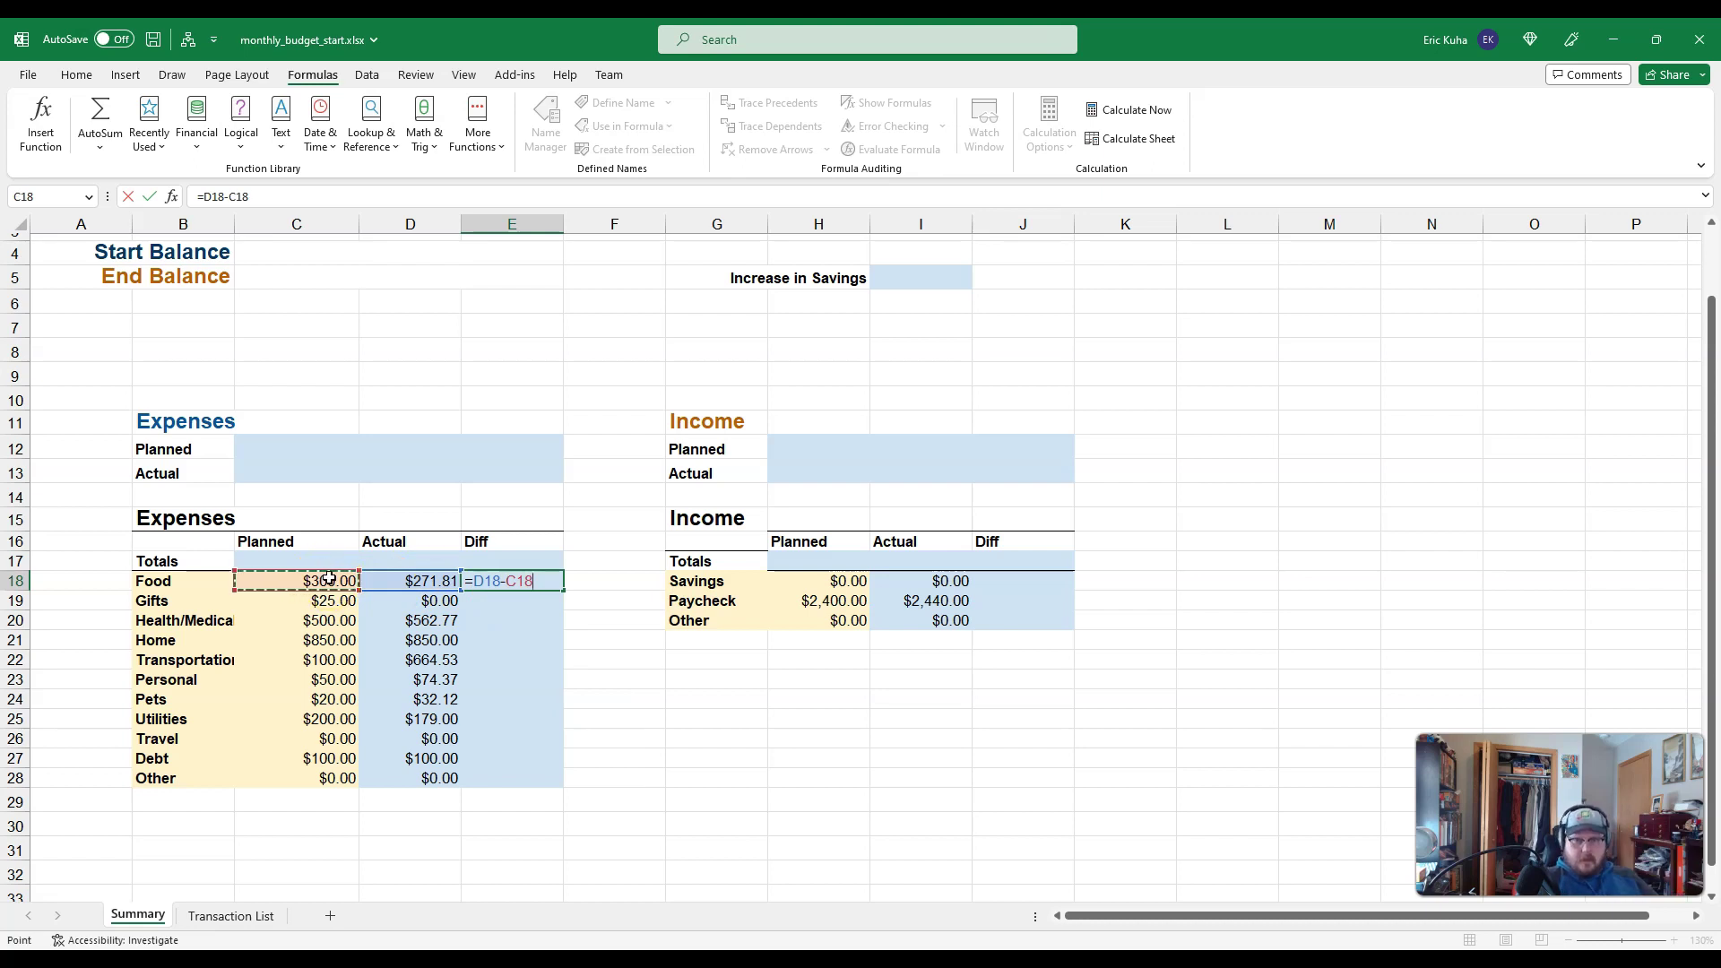
pyautogui.press('Return')
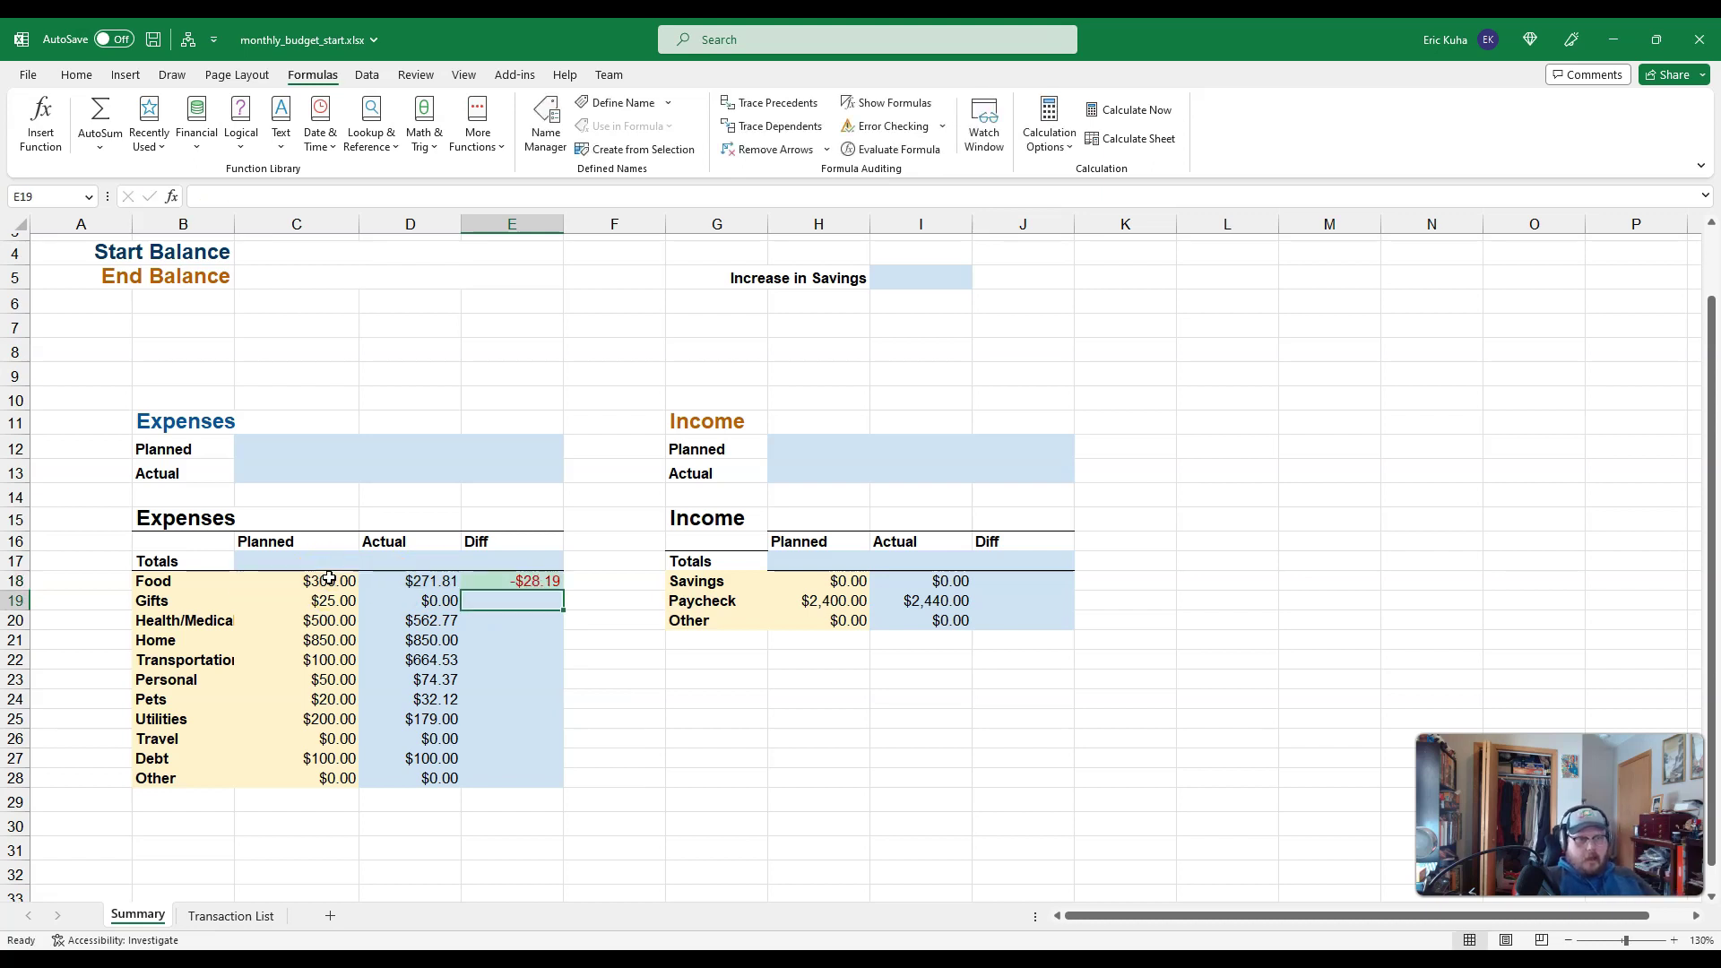
# - Fill the Diff formula from E18 down through E28 for all expense categories
pyautogui.click(538, 581)
pyautogui.click(563, 592)
pyautogui.moveTo(564, 593); pyautogui.dragTo(563, 789)
pyautogui.click(534, 663)
pyautogui.moveTo(537, 665); pyautogui.dragTo(540, 697)
pyautogui.click(524, 637)
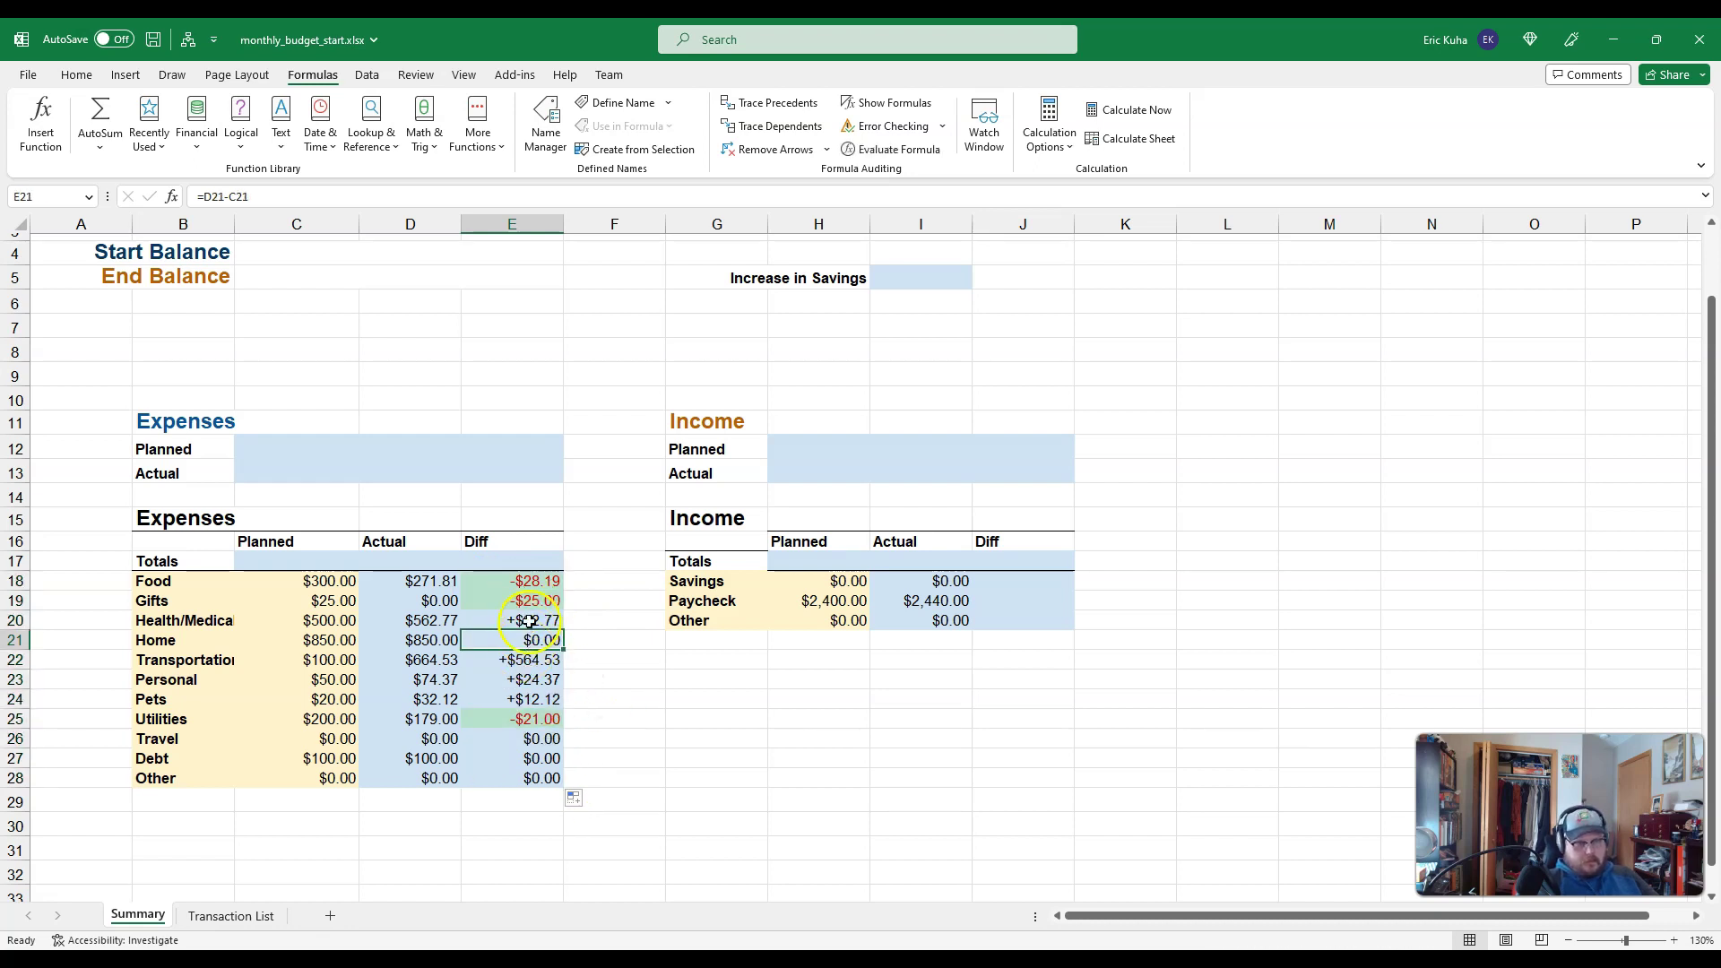
pyautogui.moveTo(535, 600); pyautogui.dragTo(529, 757)
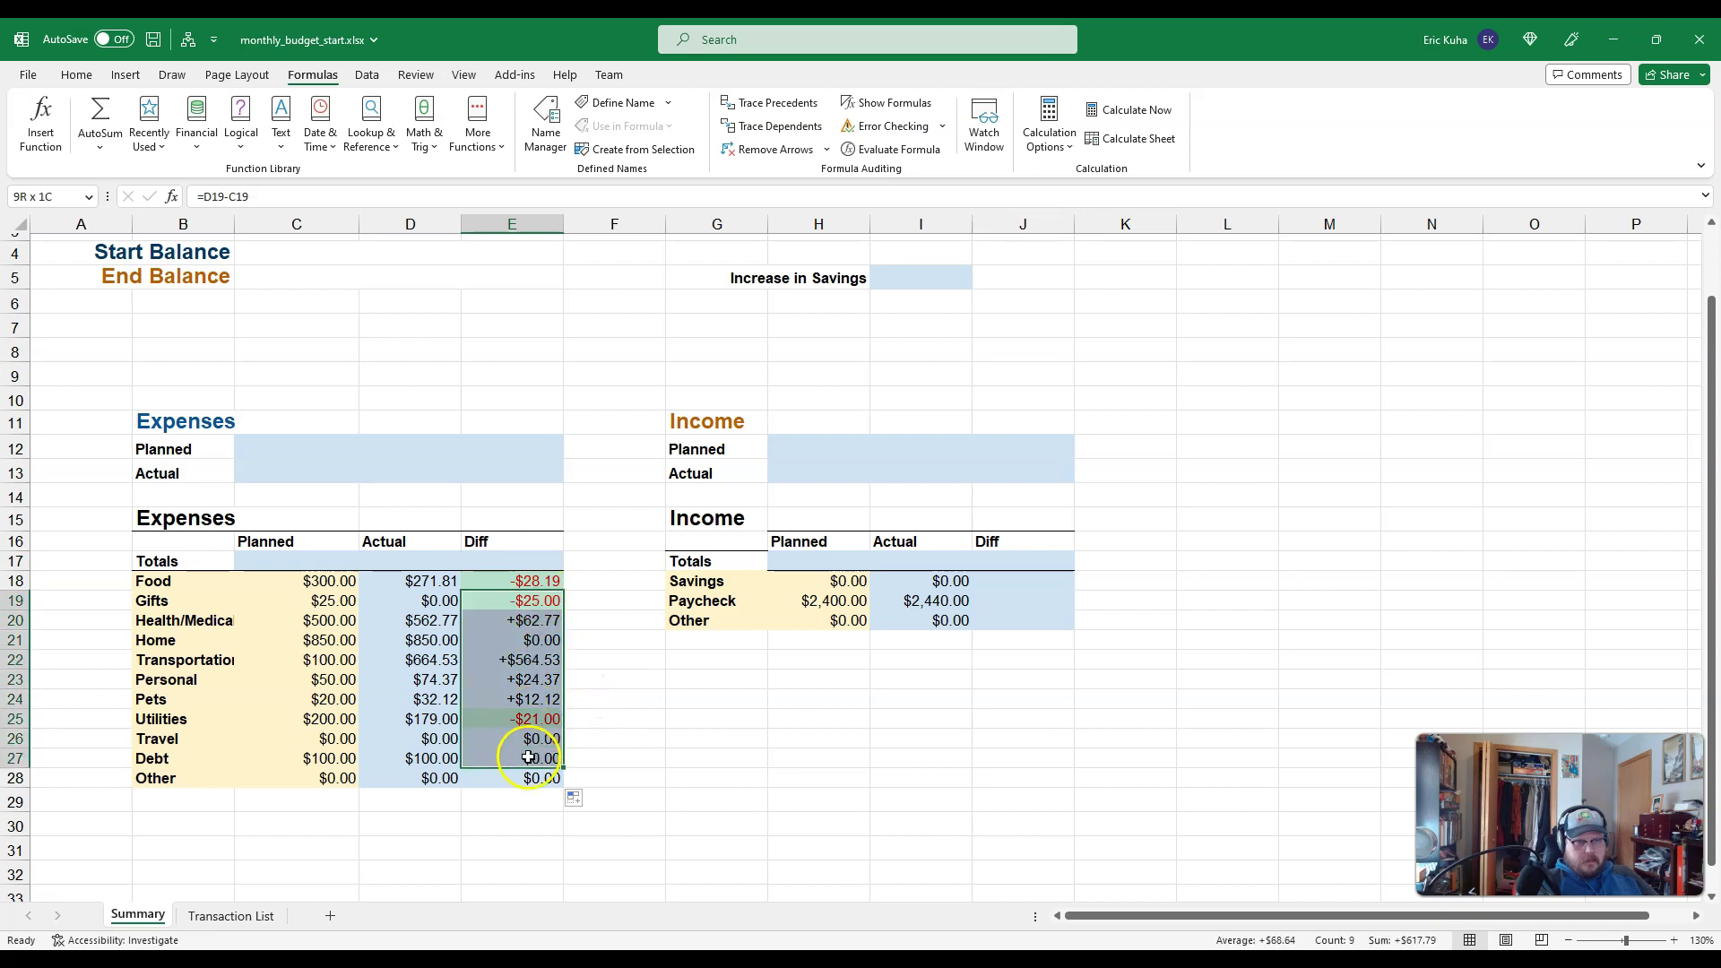
# - Total the planned expenses in C17 with a SUM of C18:C28
pyautogui.click(345, 565)
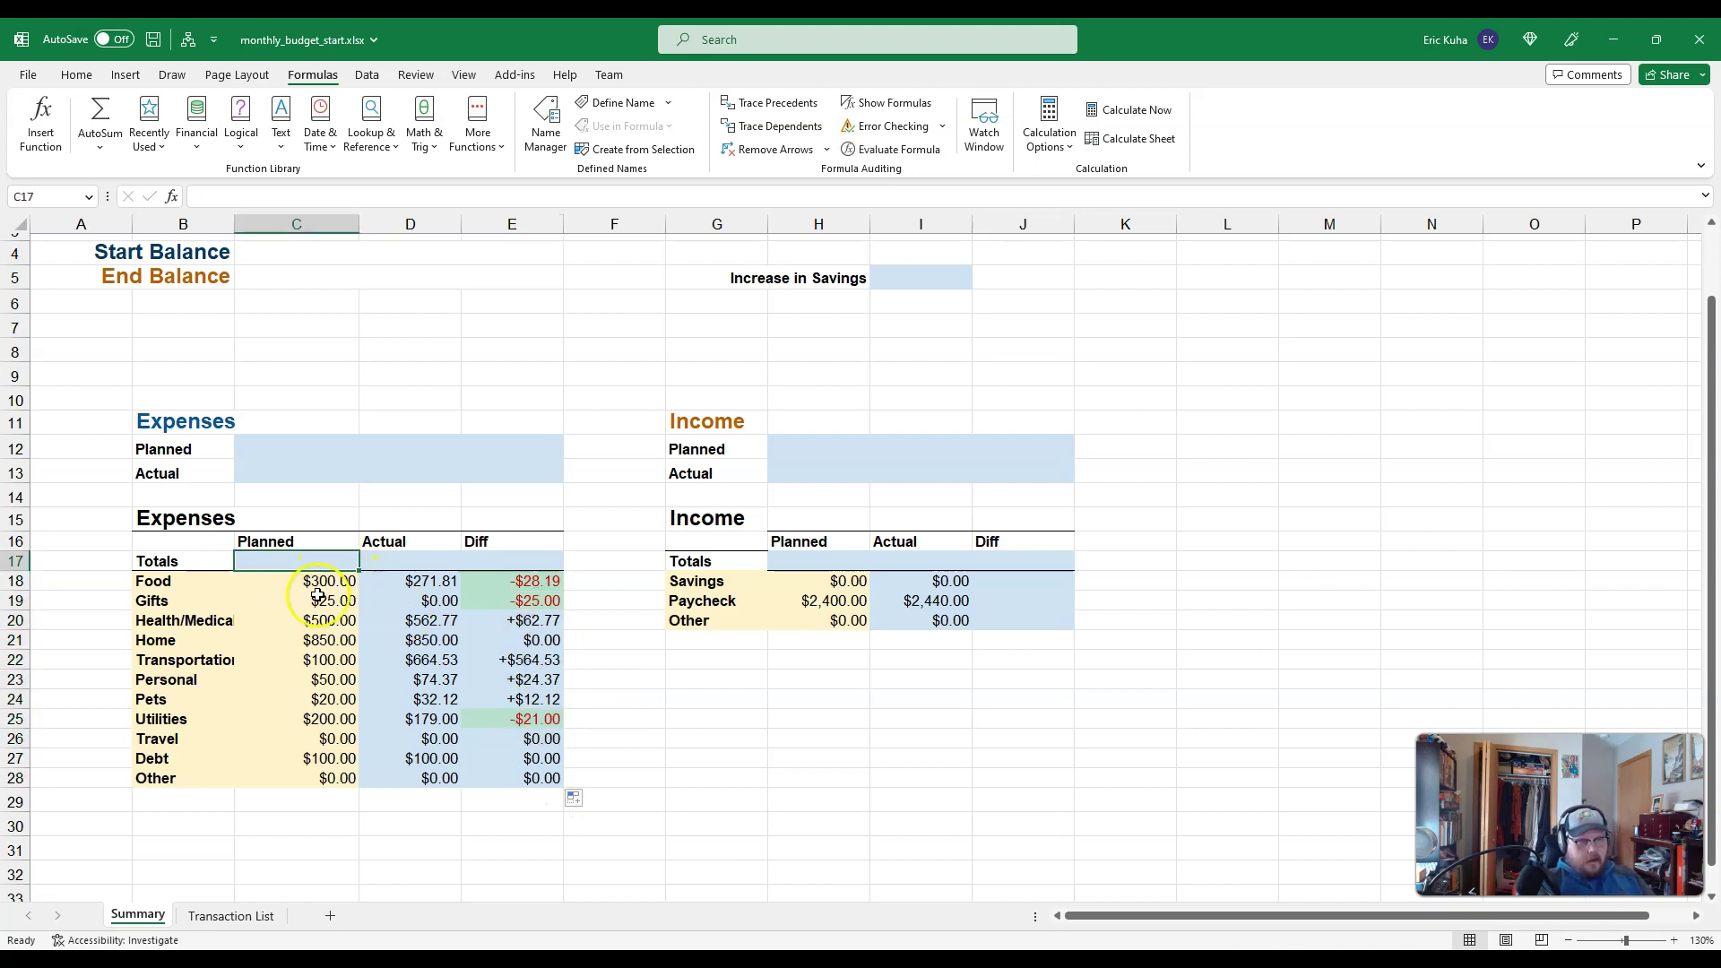
pyautogui.write('=')
pyautogui.write('SUM(')
pyautogui.click(316, 789)
pyautogui.moveTo(316, 788); pyautogui.dragTo(305, 581)
pyautogui.moveTo(289, 776); pyautogui.dragTo(289, 587)
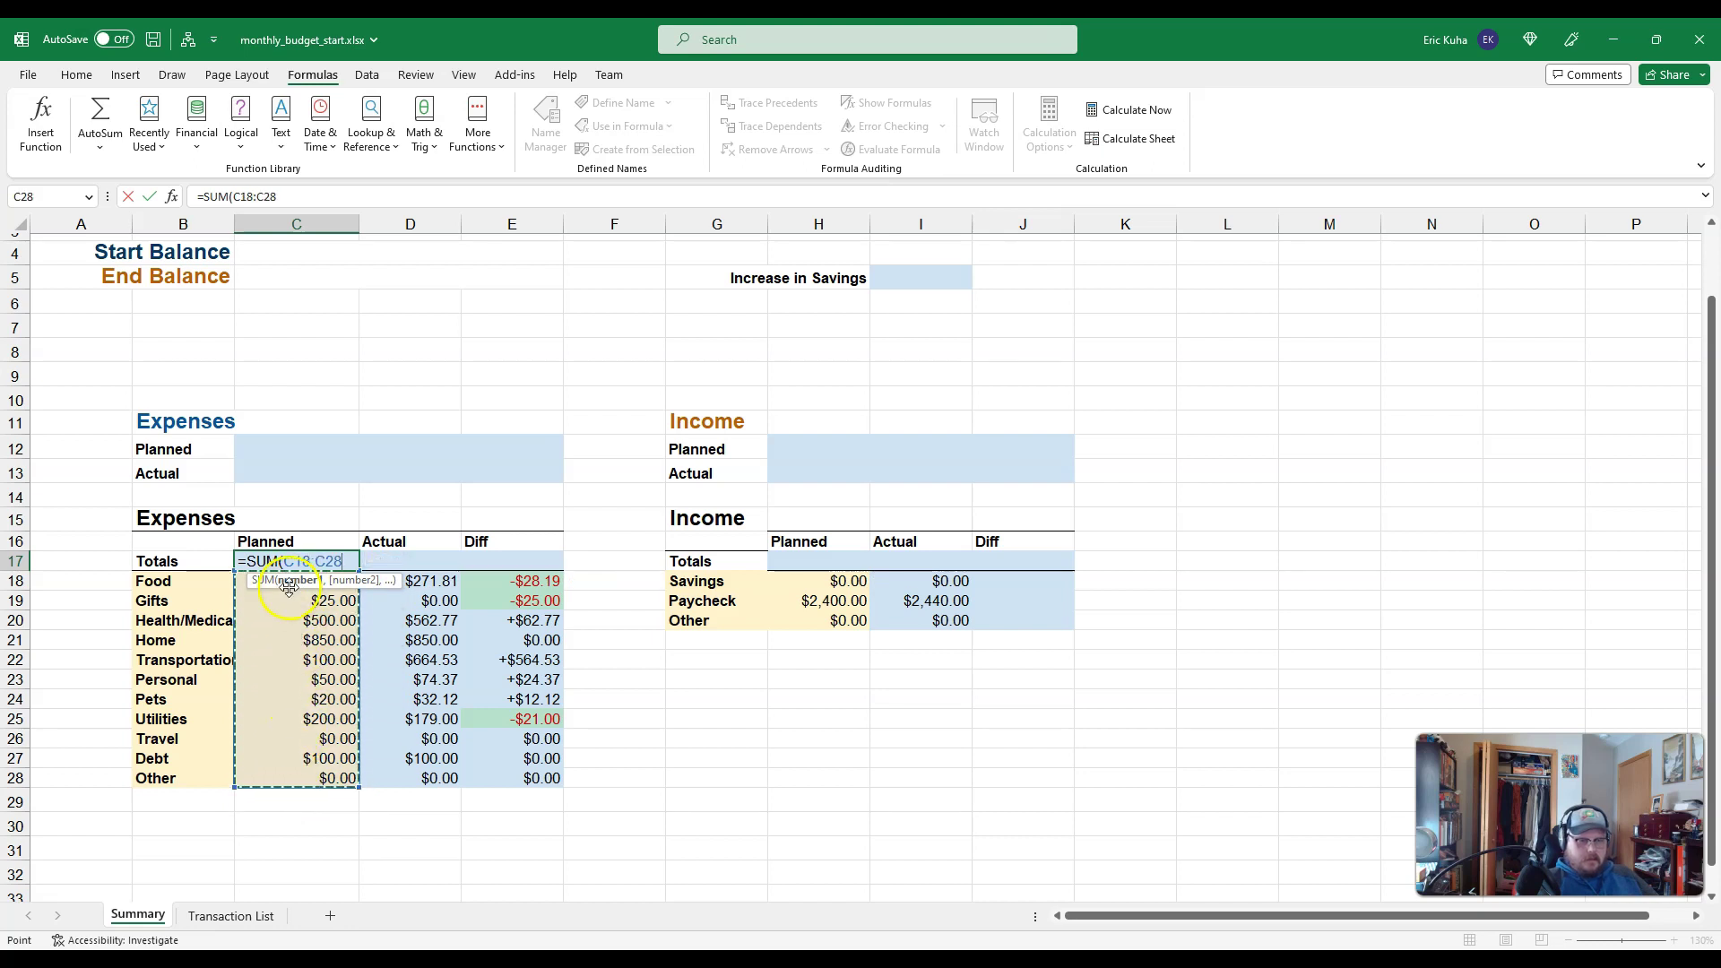
pyautogui.press('Return')
# - Total the actual expenses in D17 with a SUM of D18:D28
pyautogui.click(388, 563)
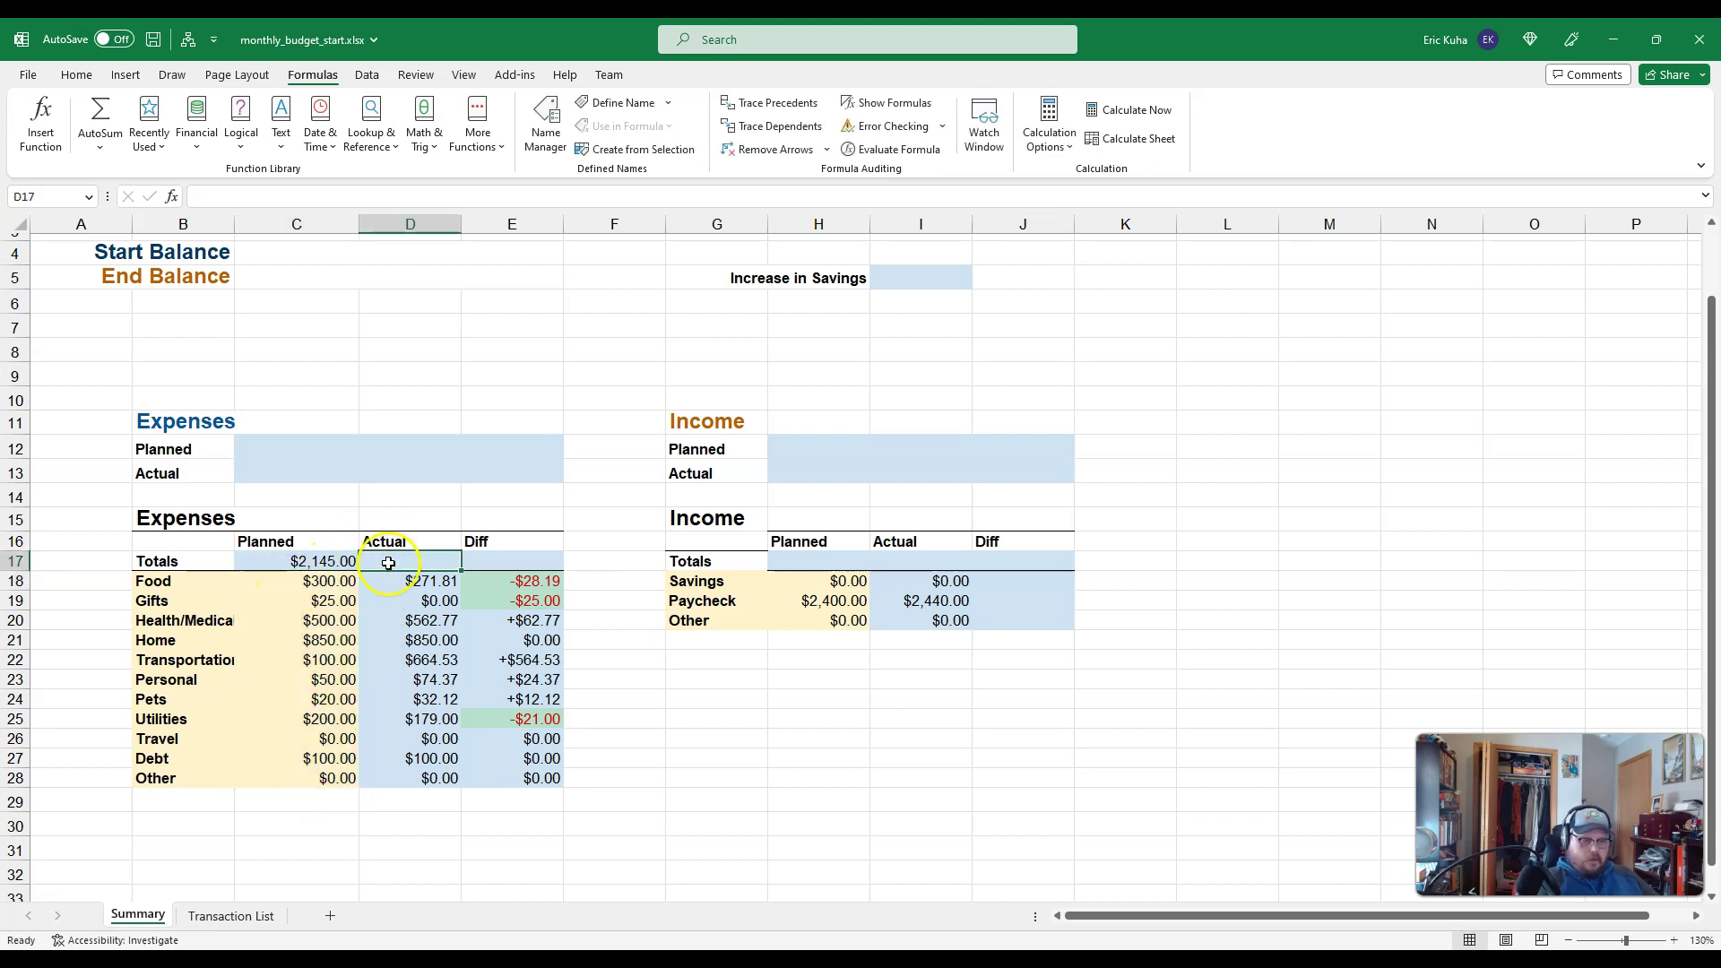
pyautogui.write('=SUM(')
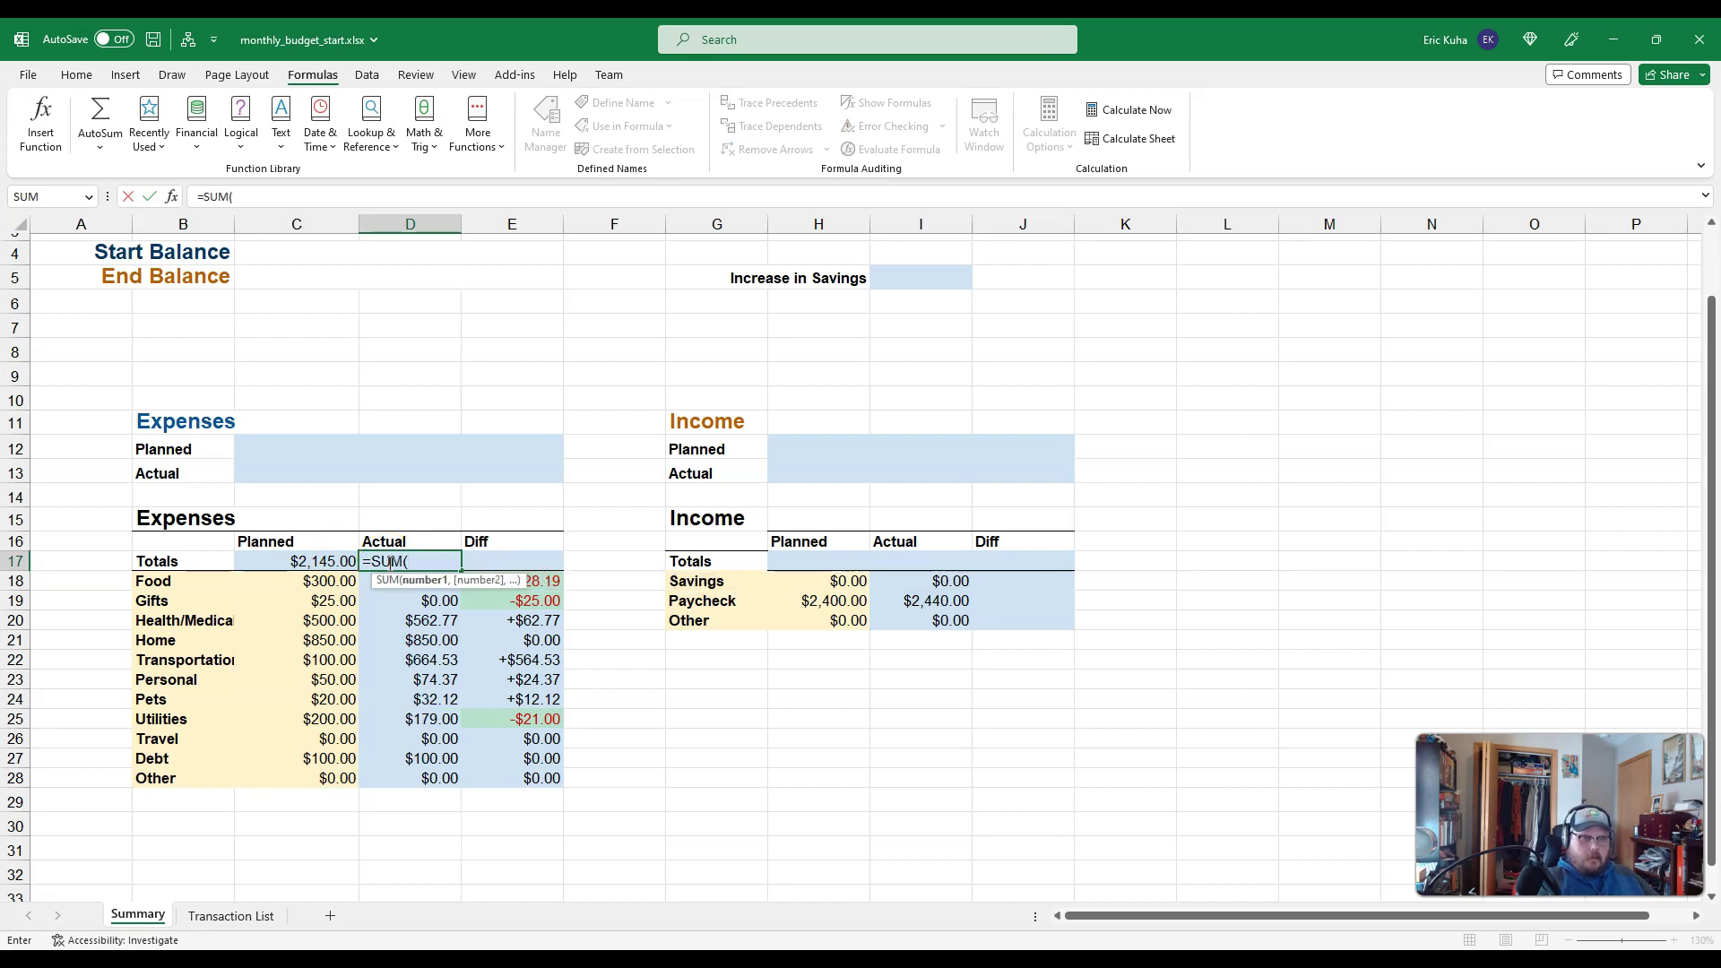
pyautogui.moveTo(407, 773); pyautogui.dragTo(410, 583)
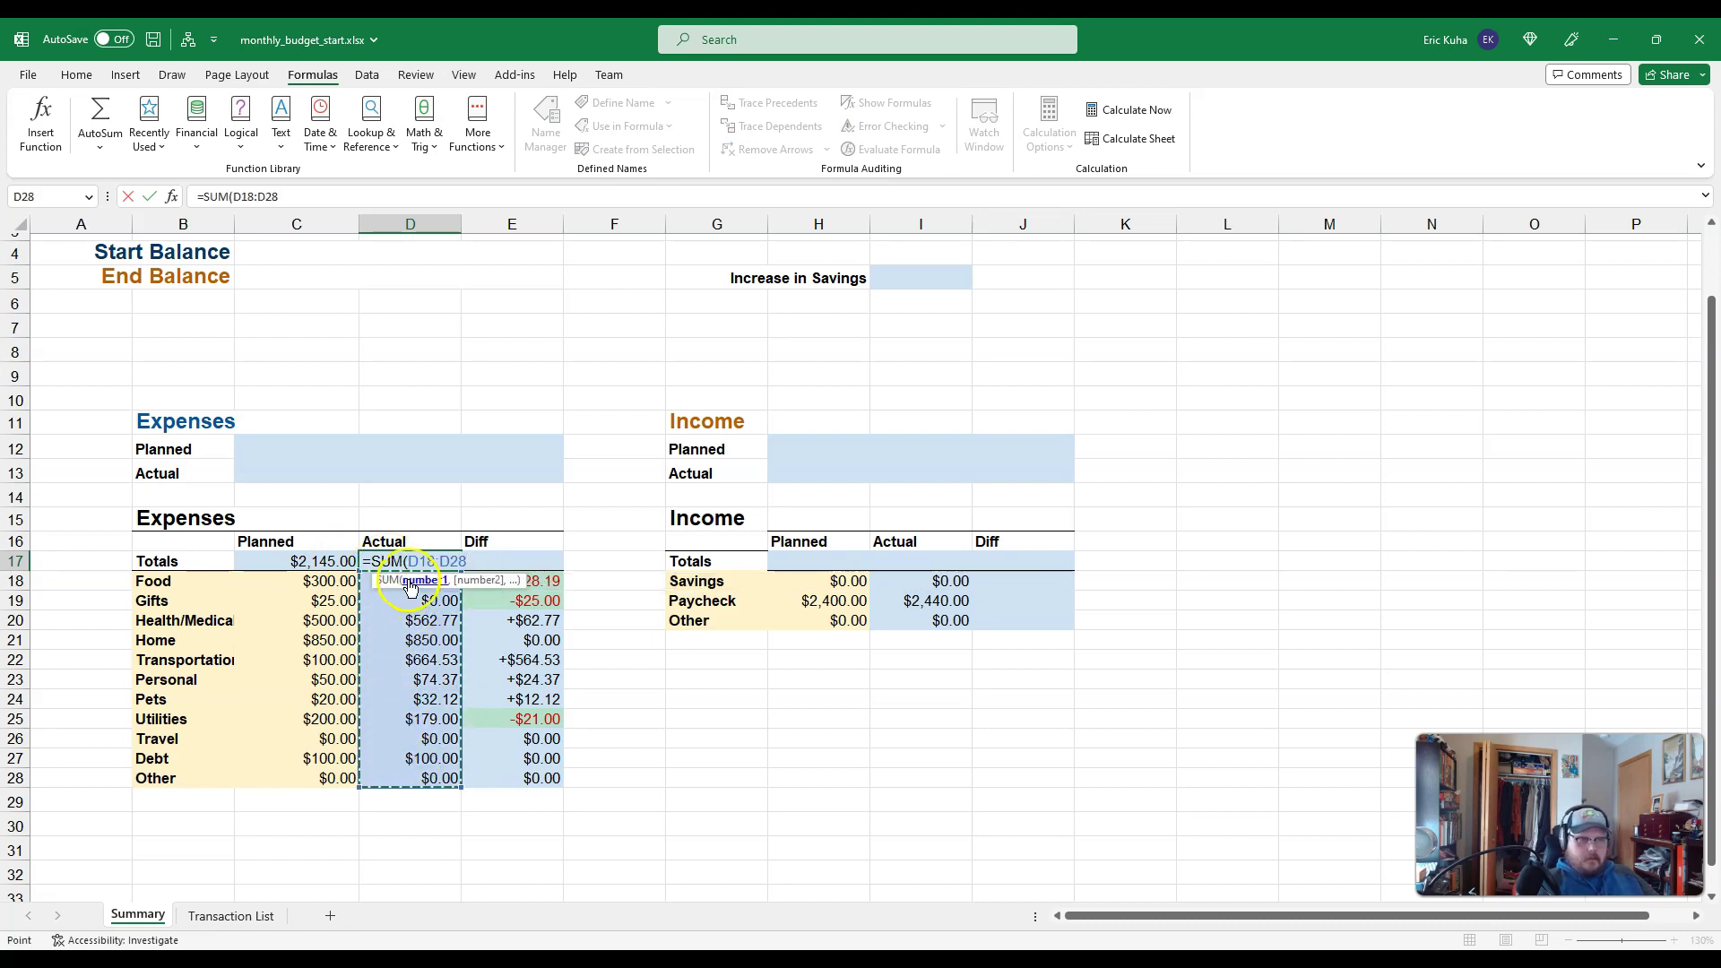
pyautogui.press('Return')
# - Fill the expense total formula from D17 across into the Diff total cell E17
pyautogui.click(449, 560)
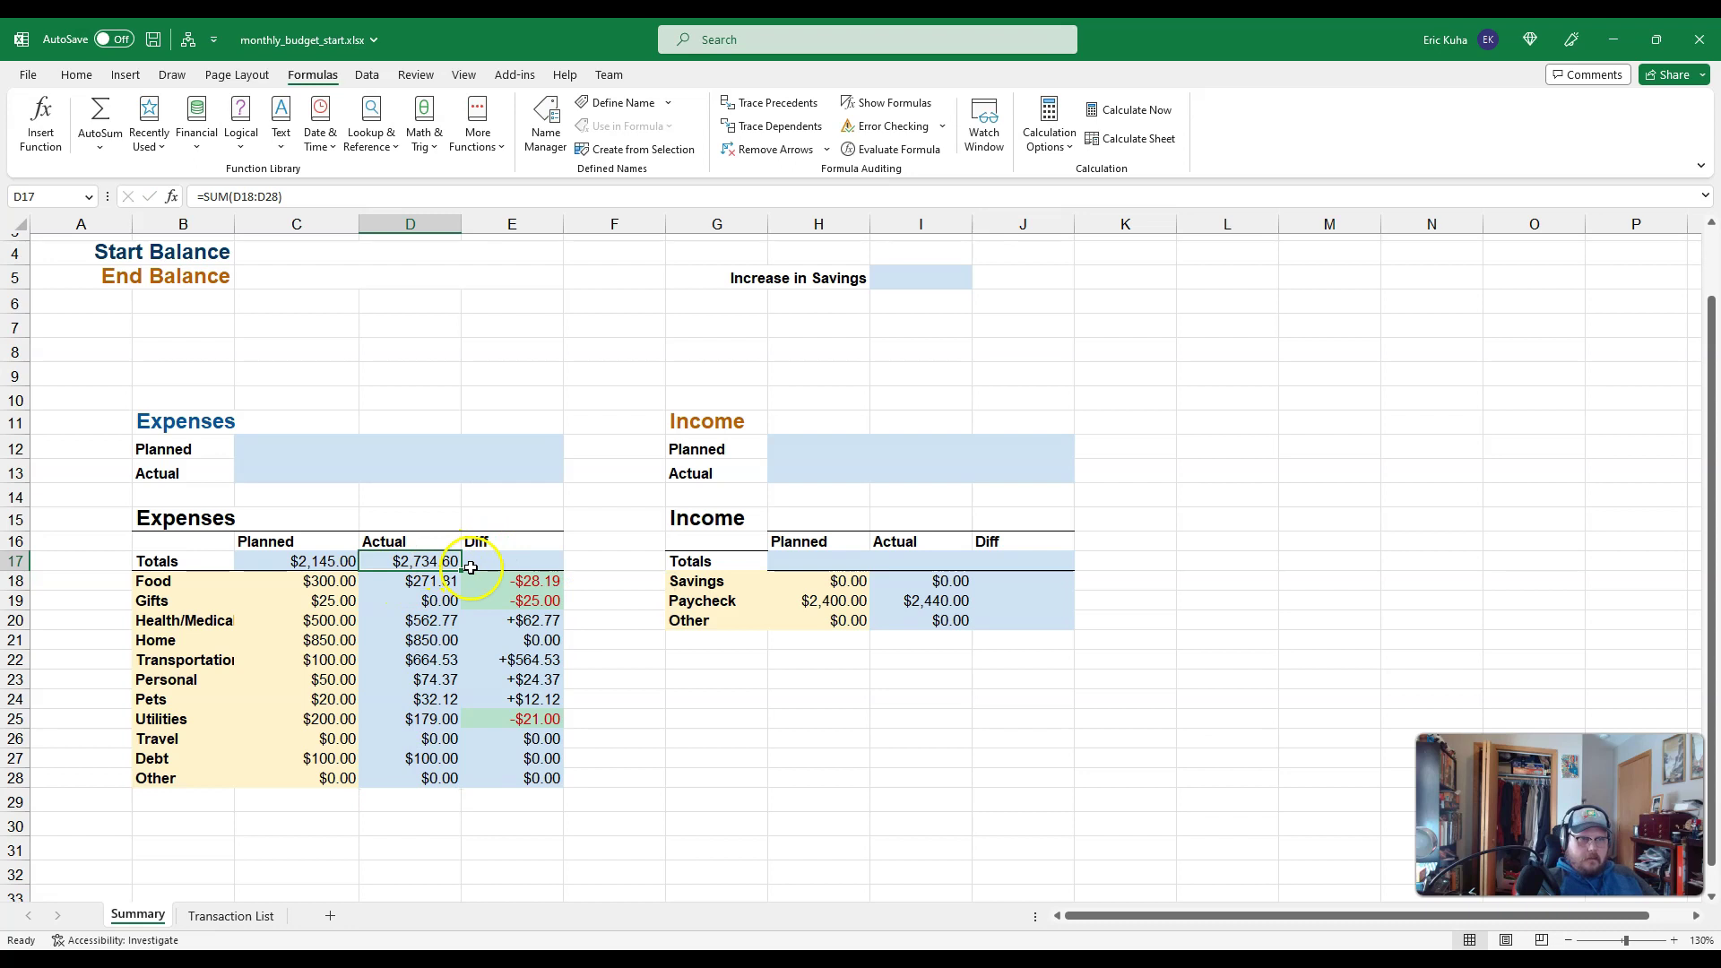
pyautogui.moveTo(462, 567); pyautogui.dragTo(520, 562)
pyautogui.click(526, 717)
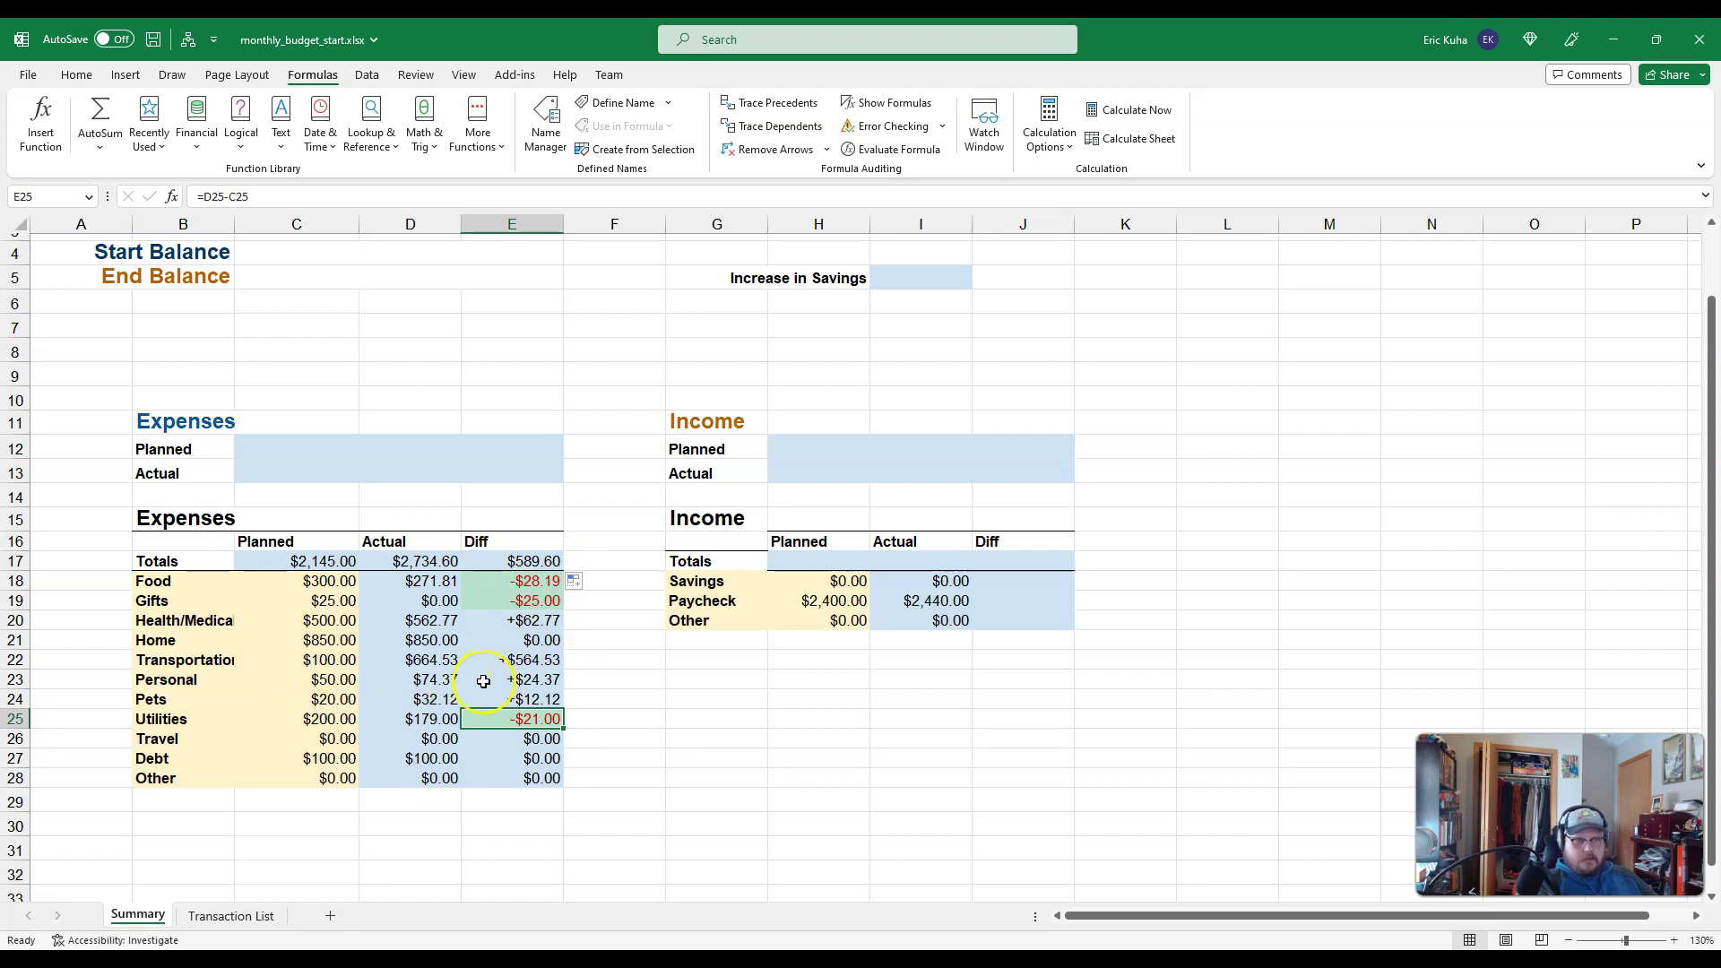
# - Enter the Savings Diff formula =I18-H18 in J18
pyautogui.click(1002, 583)
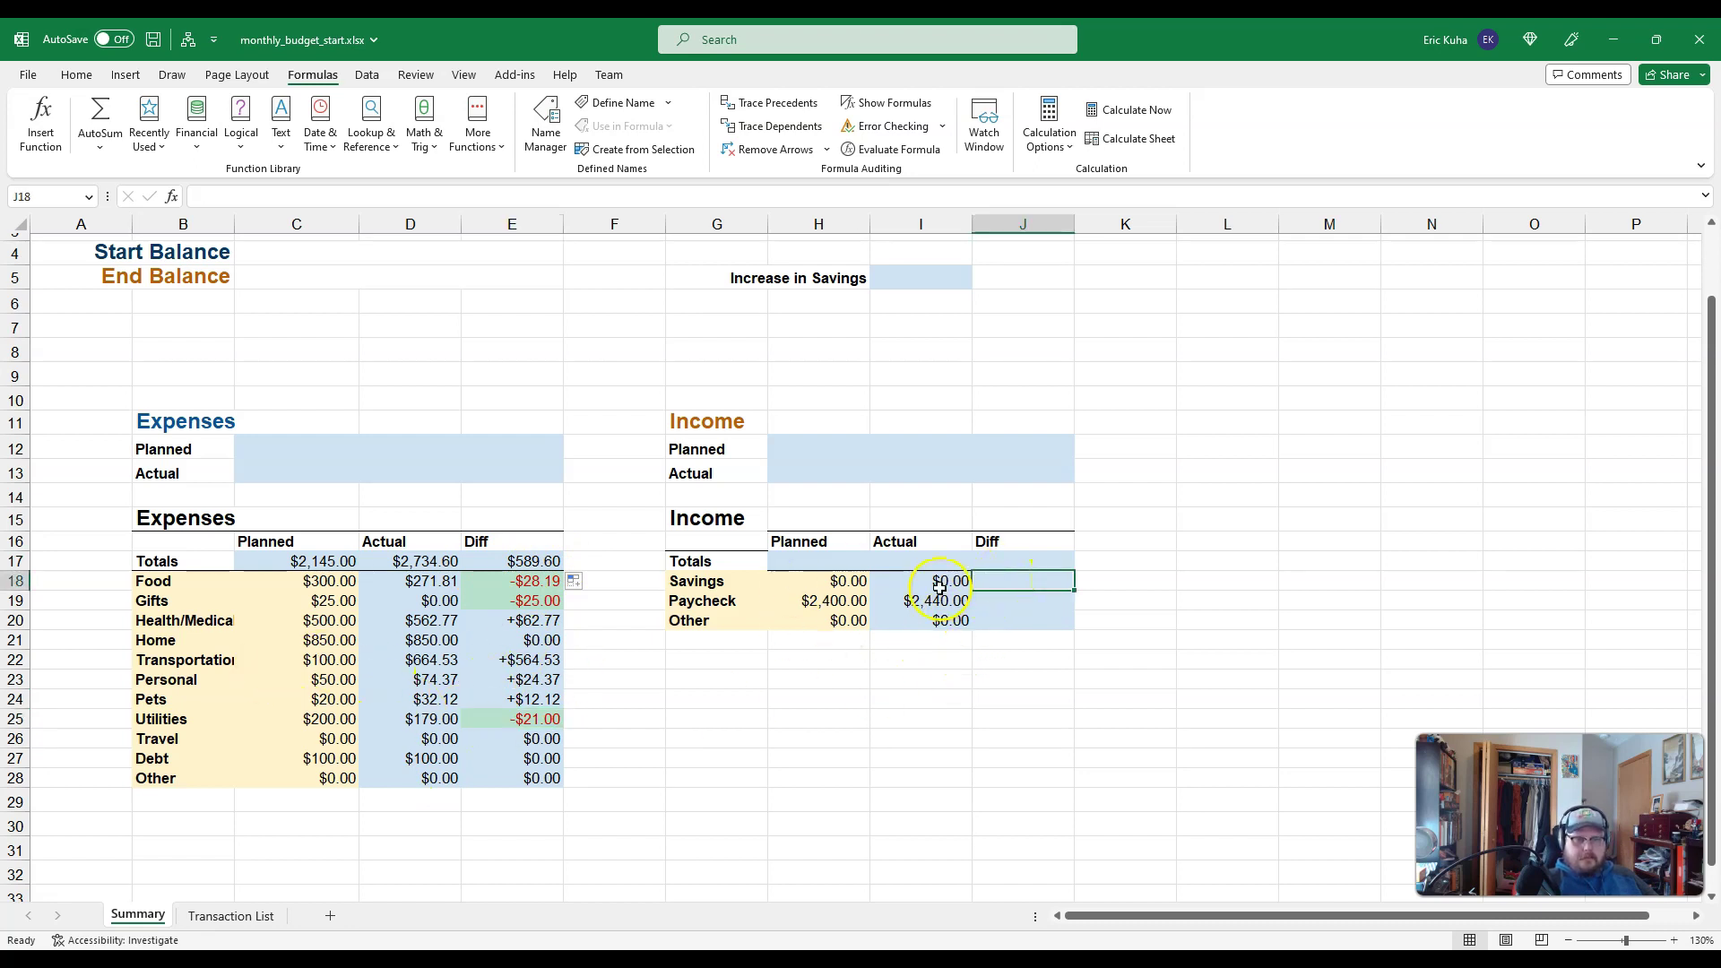
pyautogui.write('=')
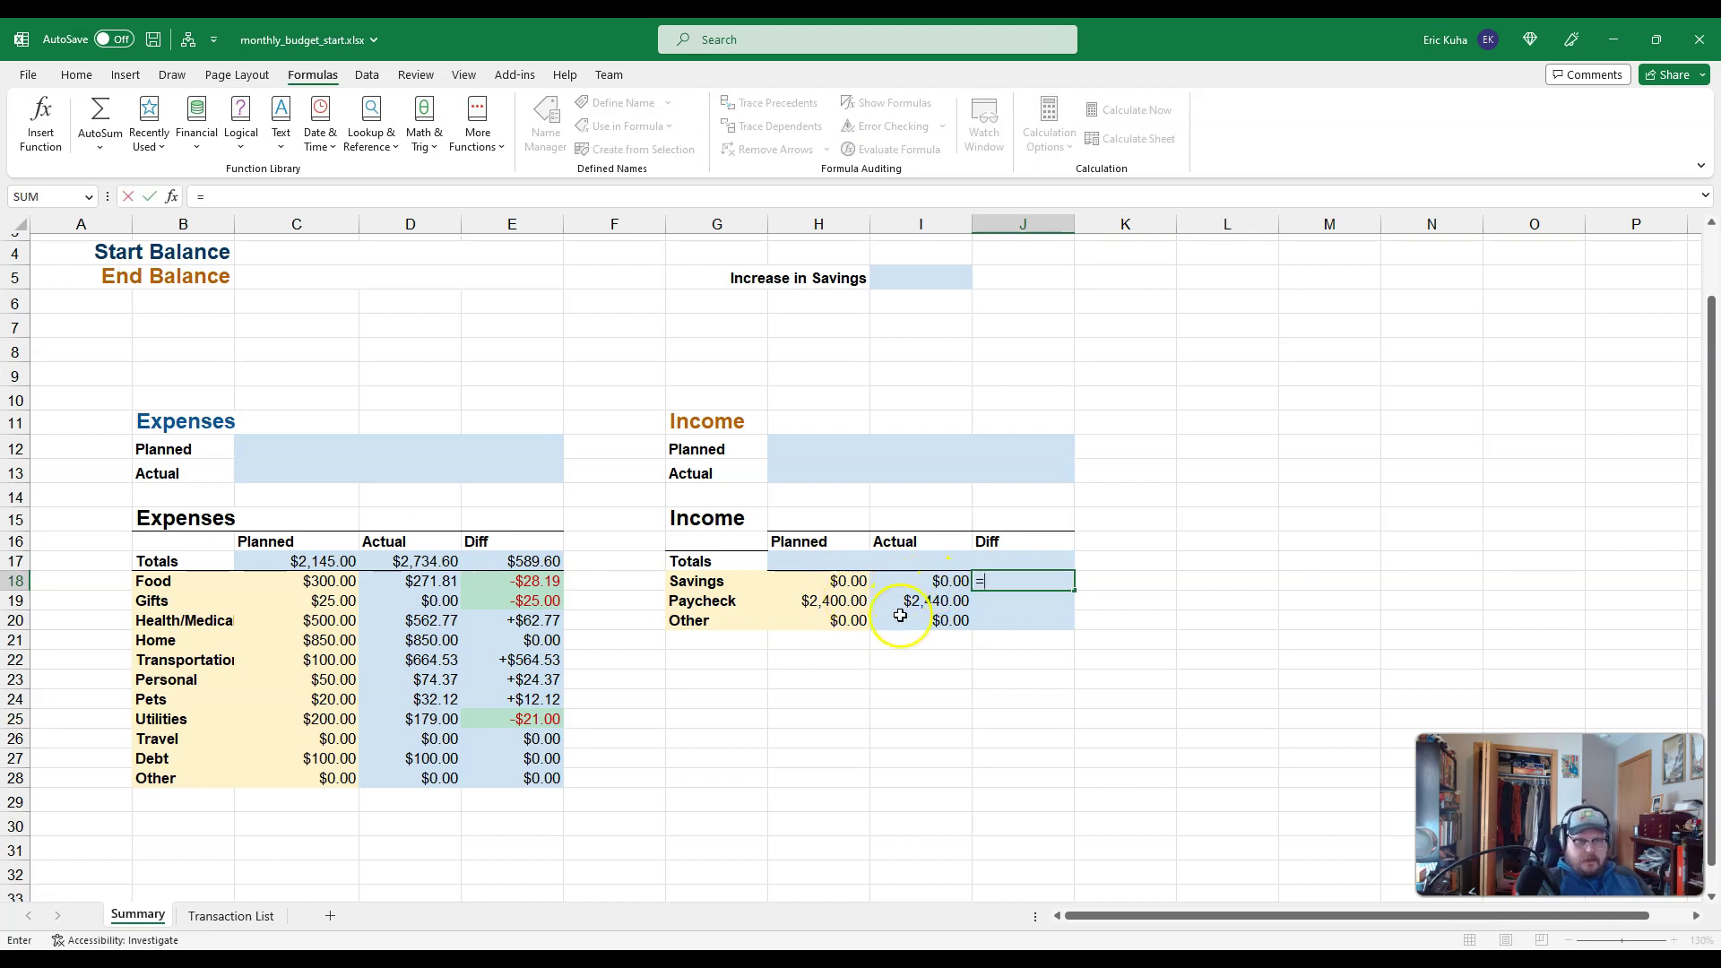
pyautogui.click(925, 581)
pyautogui.write('-')
pyautogui.click(845, 581)
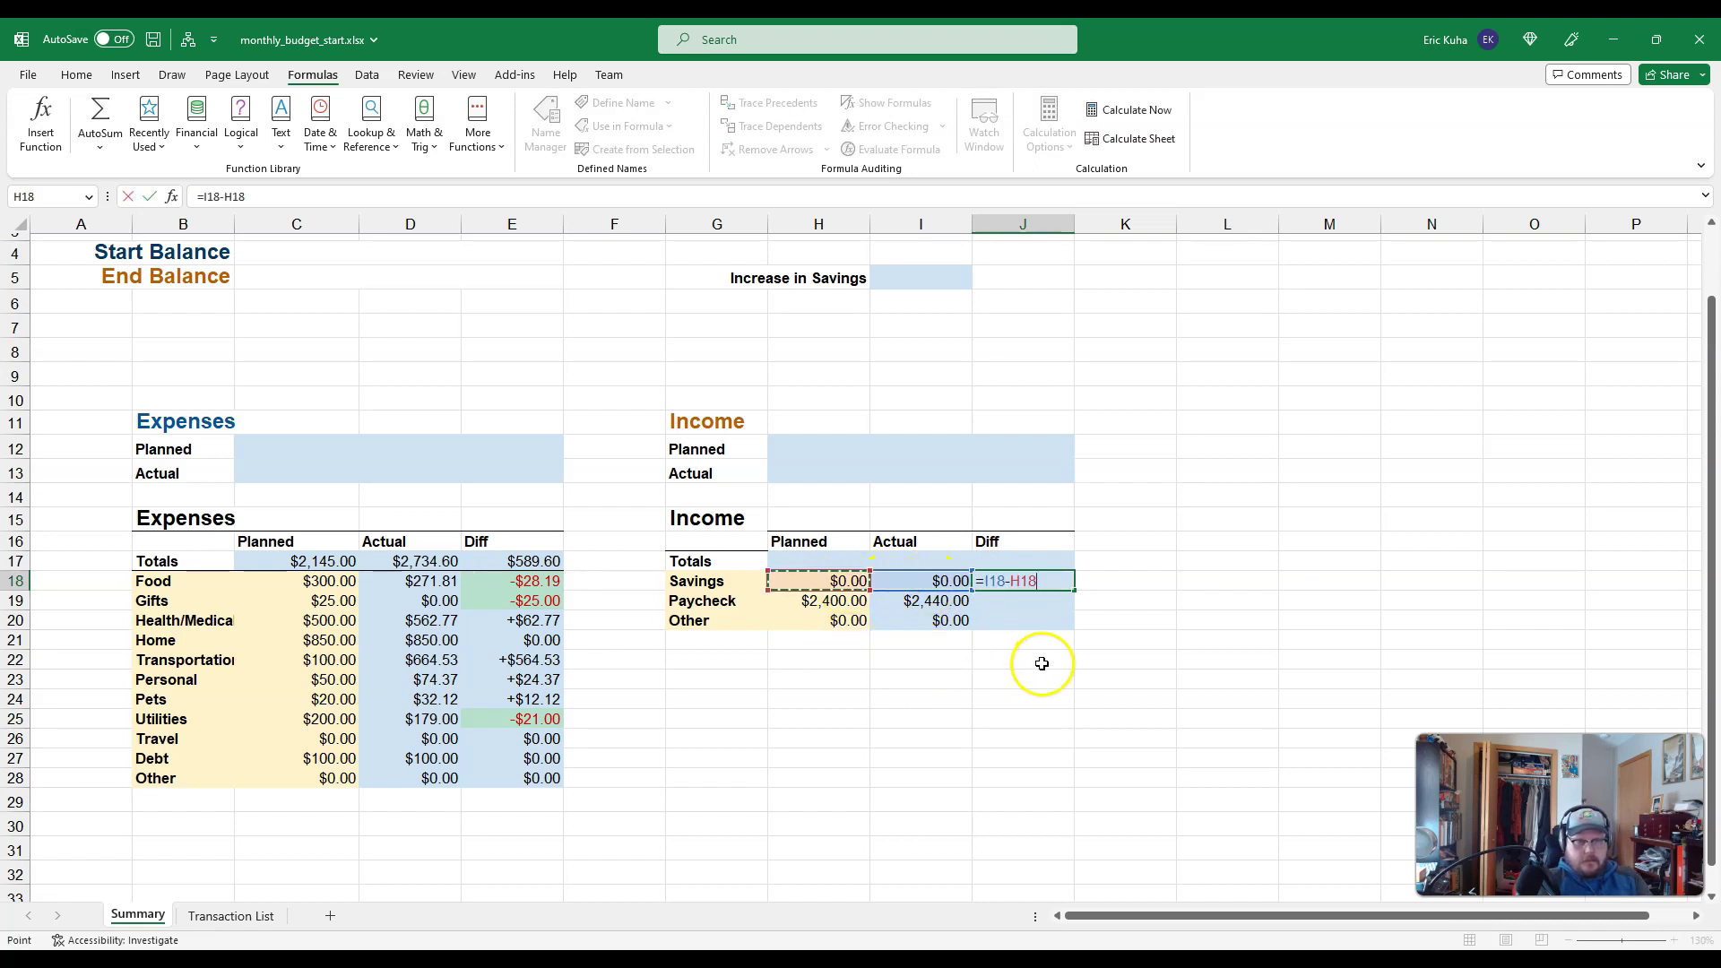
pyautogui.press('Return')
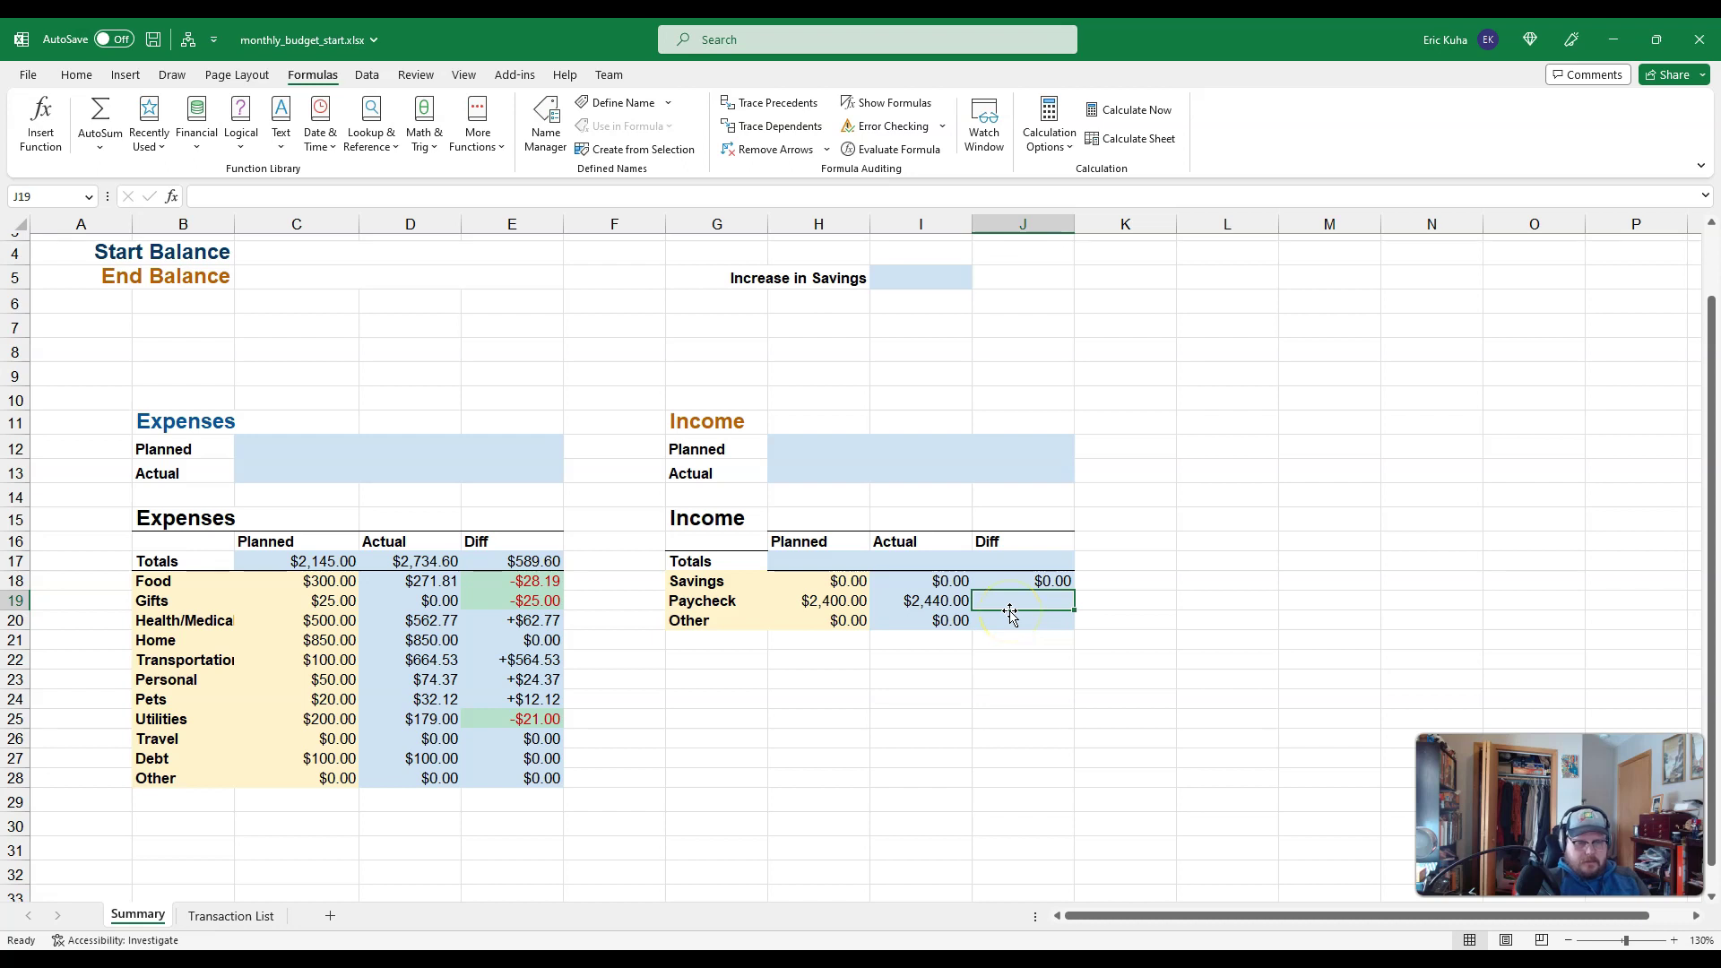
# - Calculate the Paycheck difference in J19 as actual minus planned, =I19-H19
pyautogui.write('=')
pyautogui.click(924, 600)
pyautogui.write('-')
pyautogui.click(826, 601)
pyautogui.press('Return')
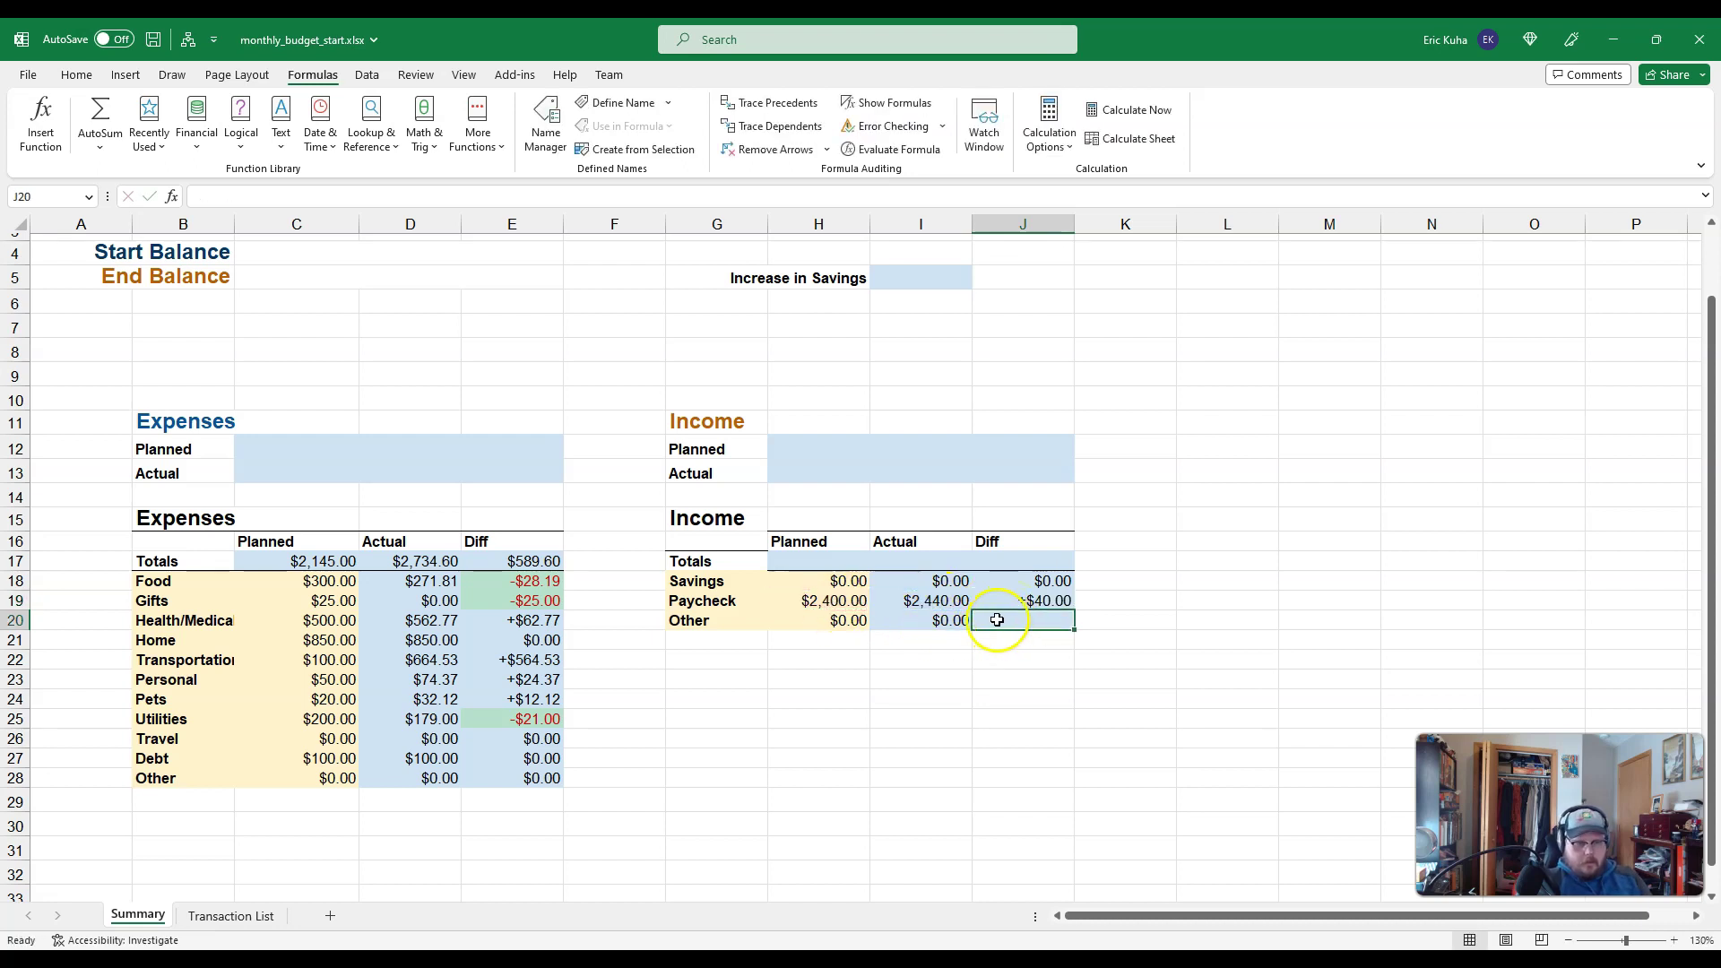
# - Calculate the Diff for Other income in J20 with the formula =I20-H20
pyautogui.write('=')
pyautogui.click(932, 622)
pyautogui.write('-')
pyautogui.click(804, 622)
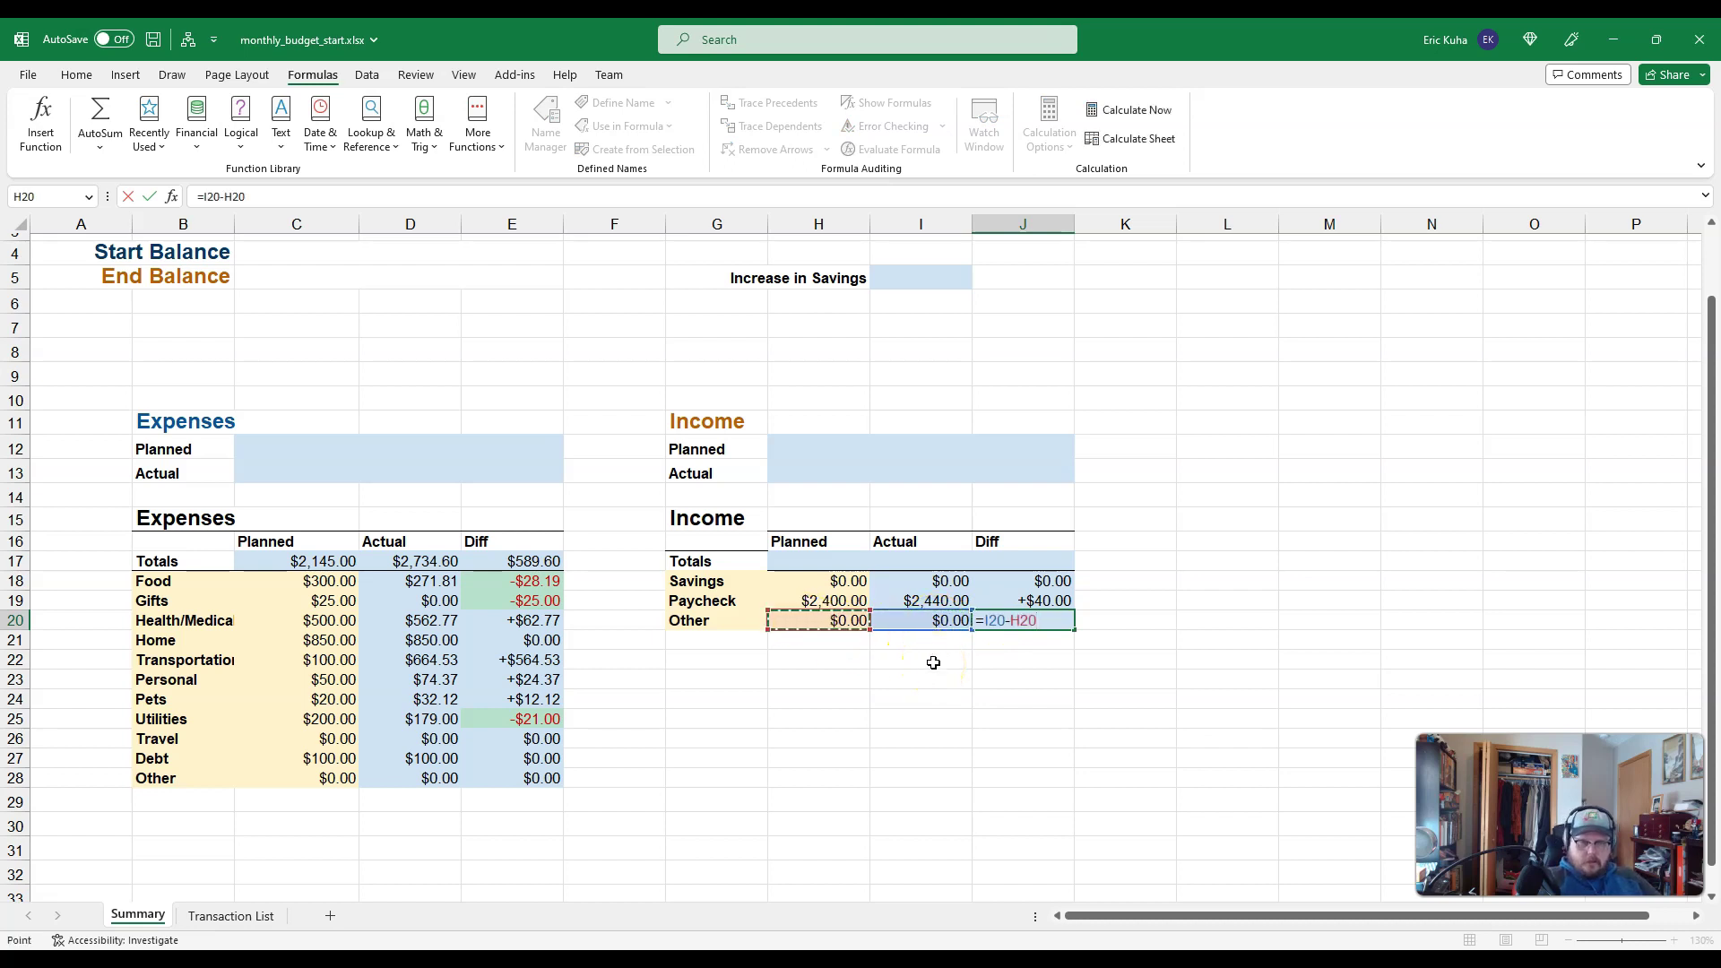
pyautogui.press('Return')
# - Total the planned income in H17 with a SUM of H18:H20 and fill the formula across through J17
pyautogui.click(805, 563)
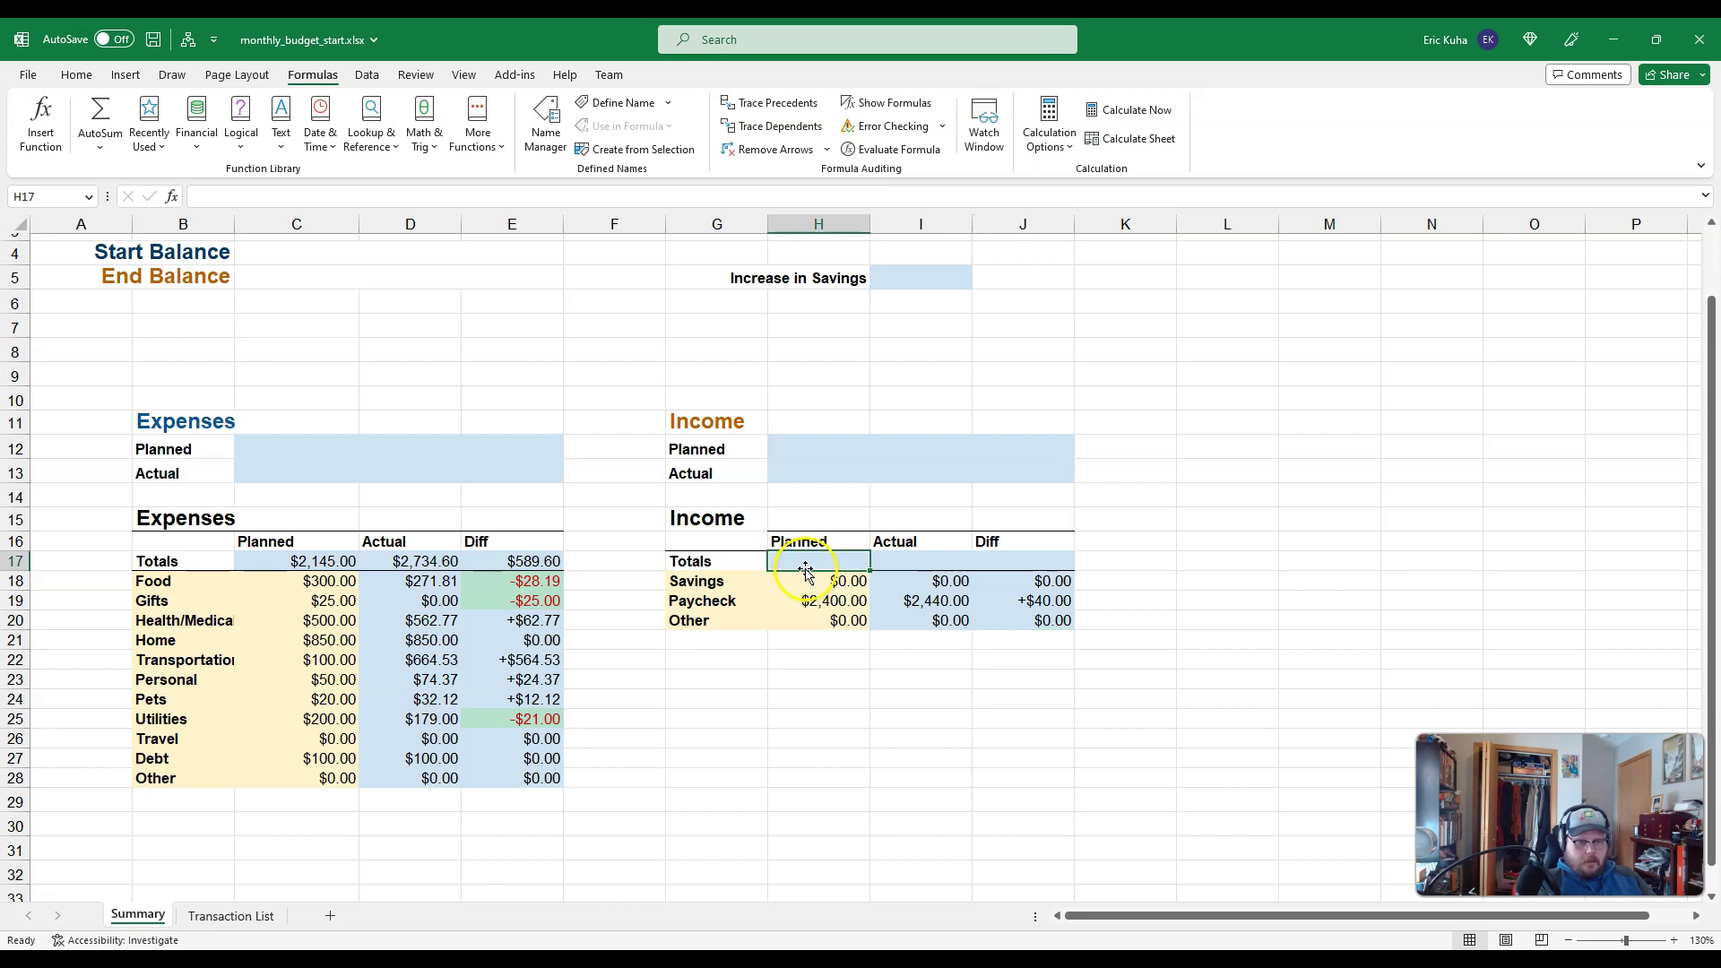
pyautogui.write('=SUM(')
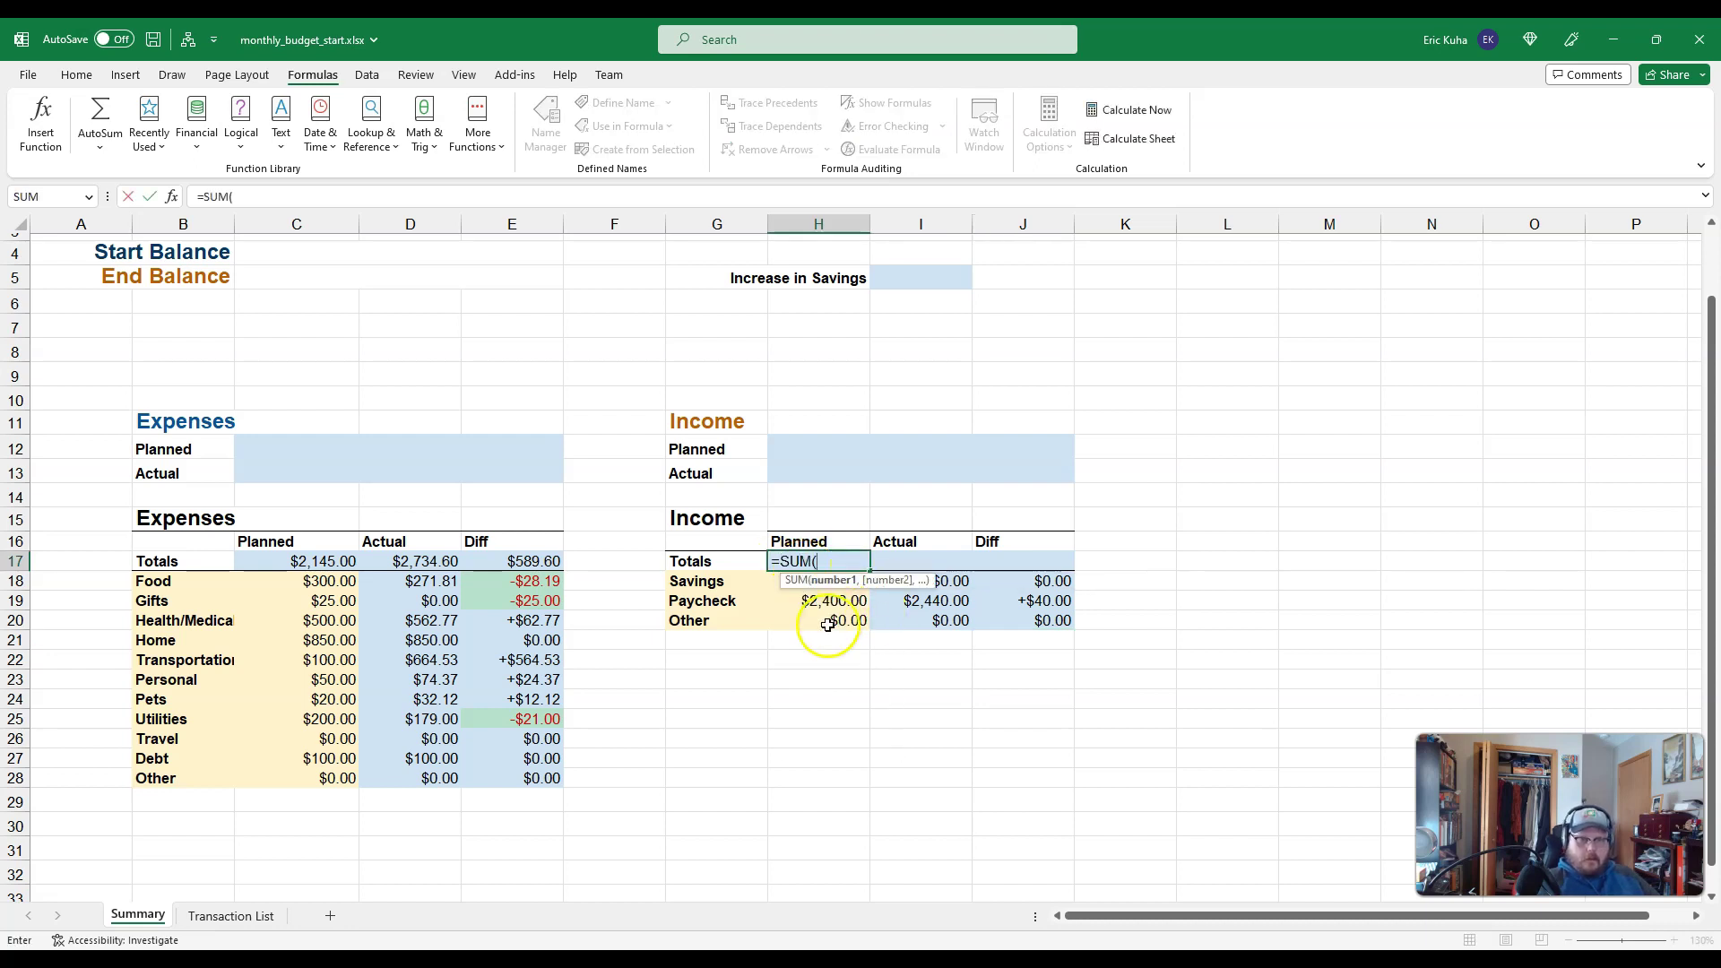
pyautogui.moveTo(826, 624); pyautogui.dragTo(820, 584)
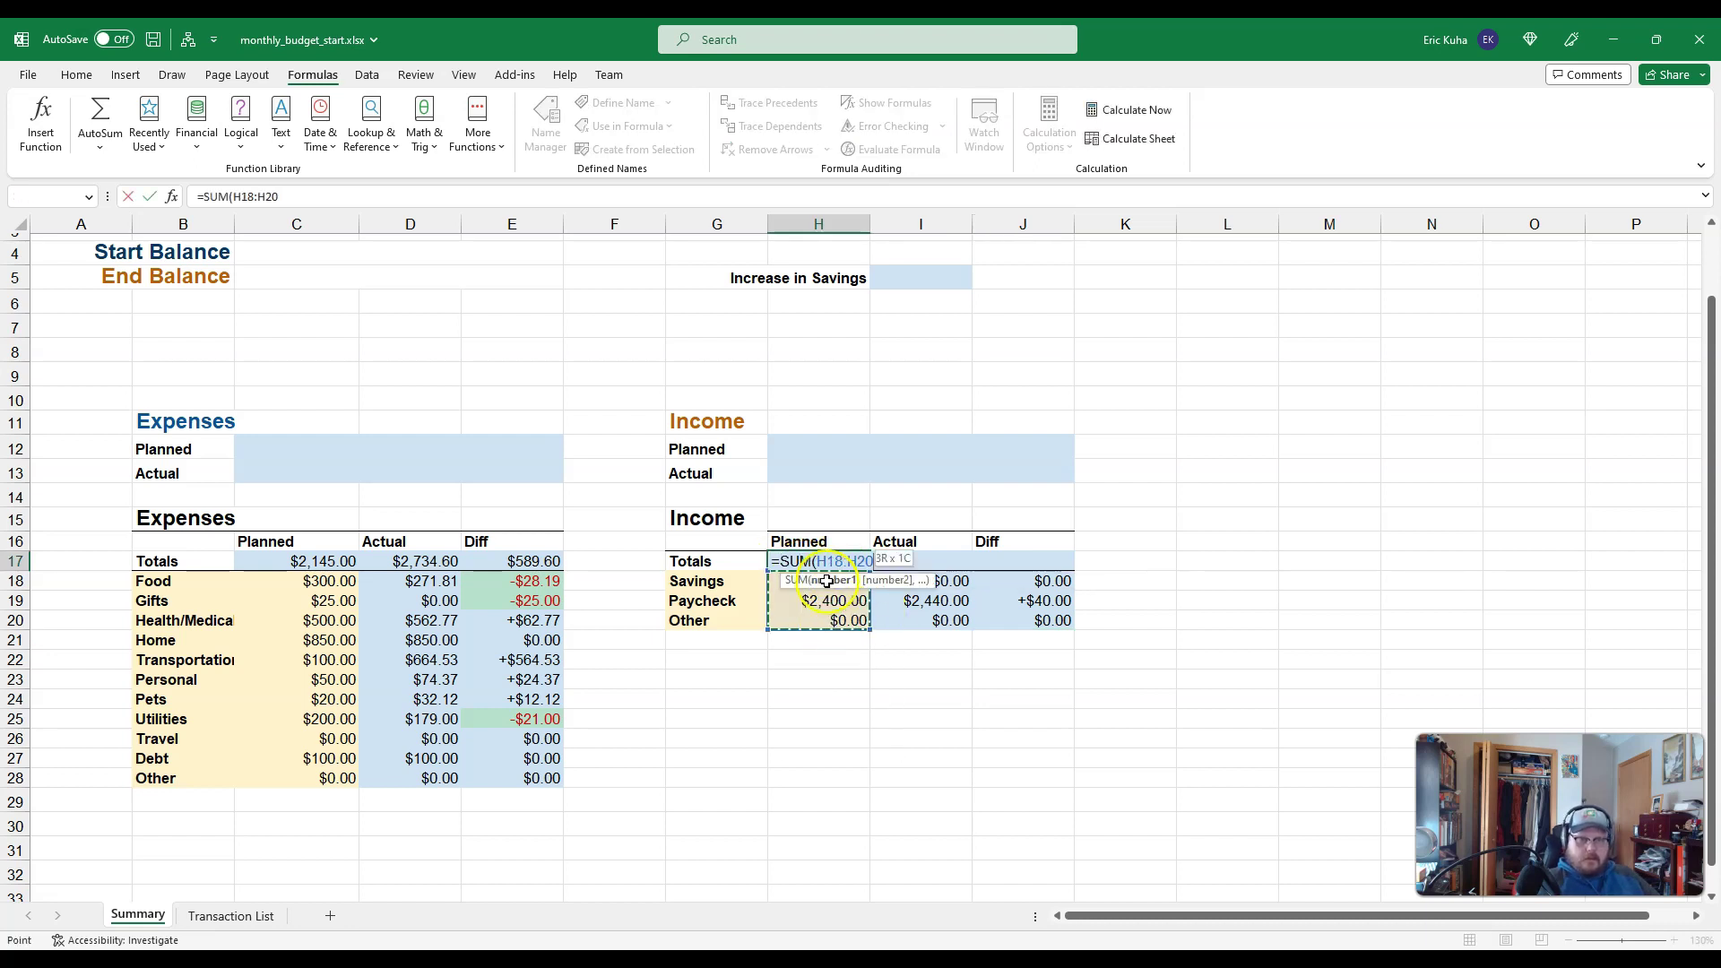
pyautogui.press('Return')
pyautogui.click(870, 562)
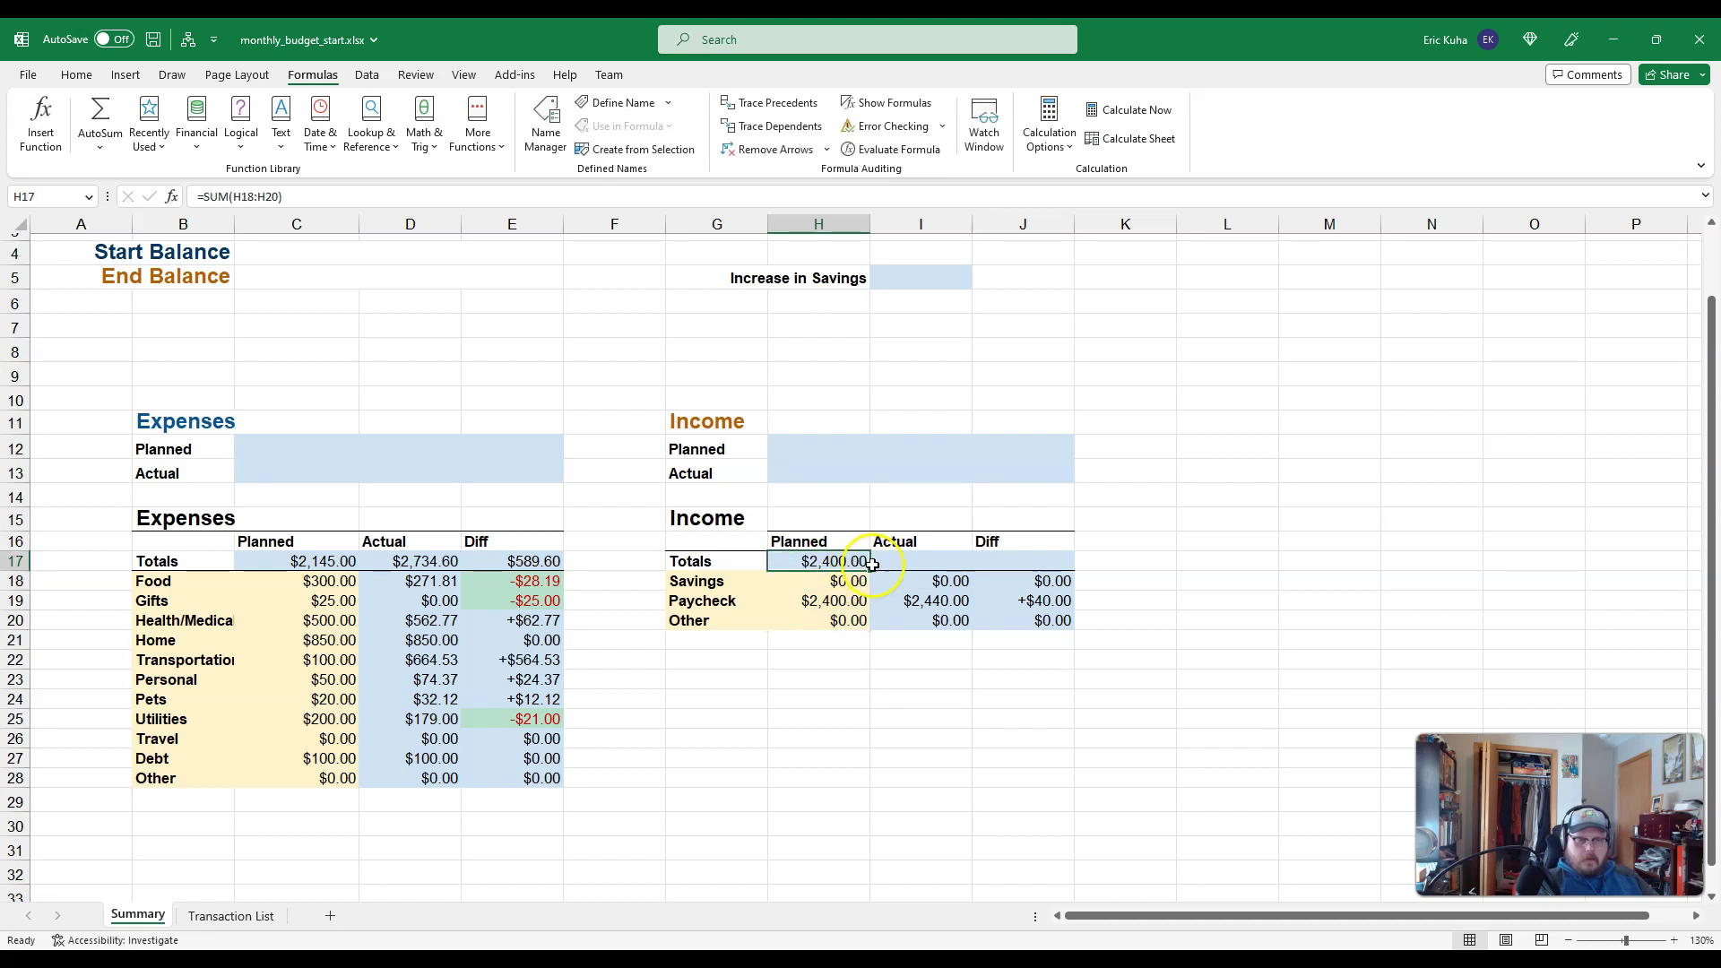
pyautogui.moveTo(870, 568); pyautogui.dragTo(1020, 565)
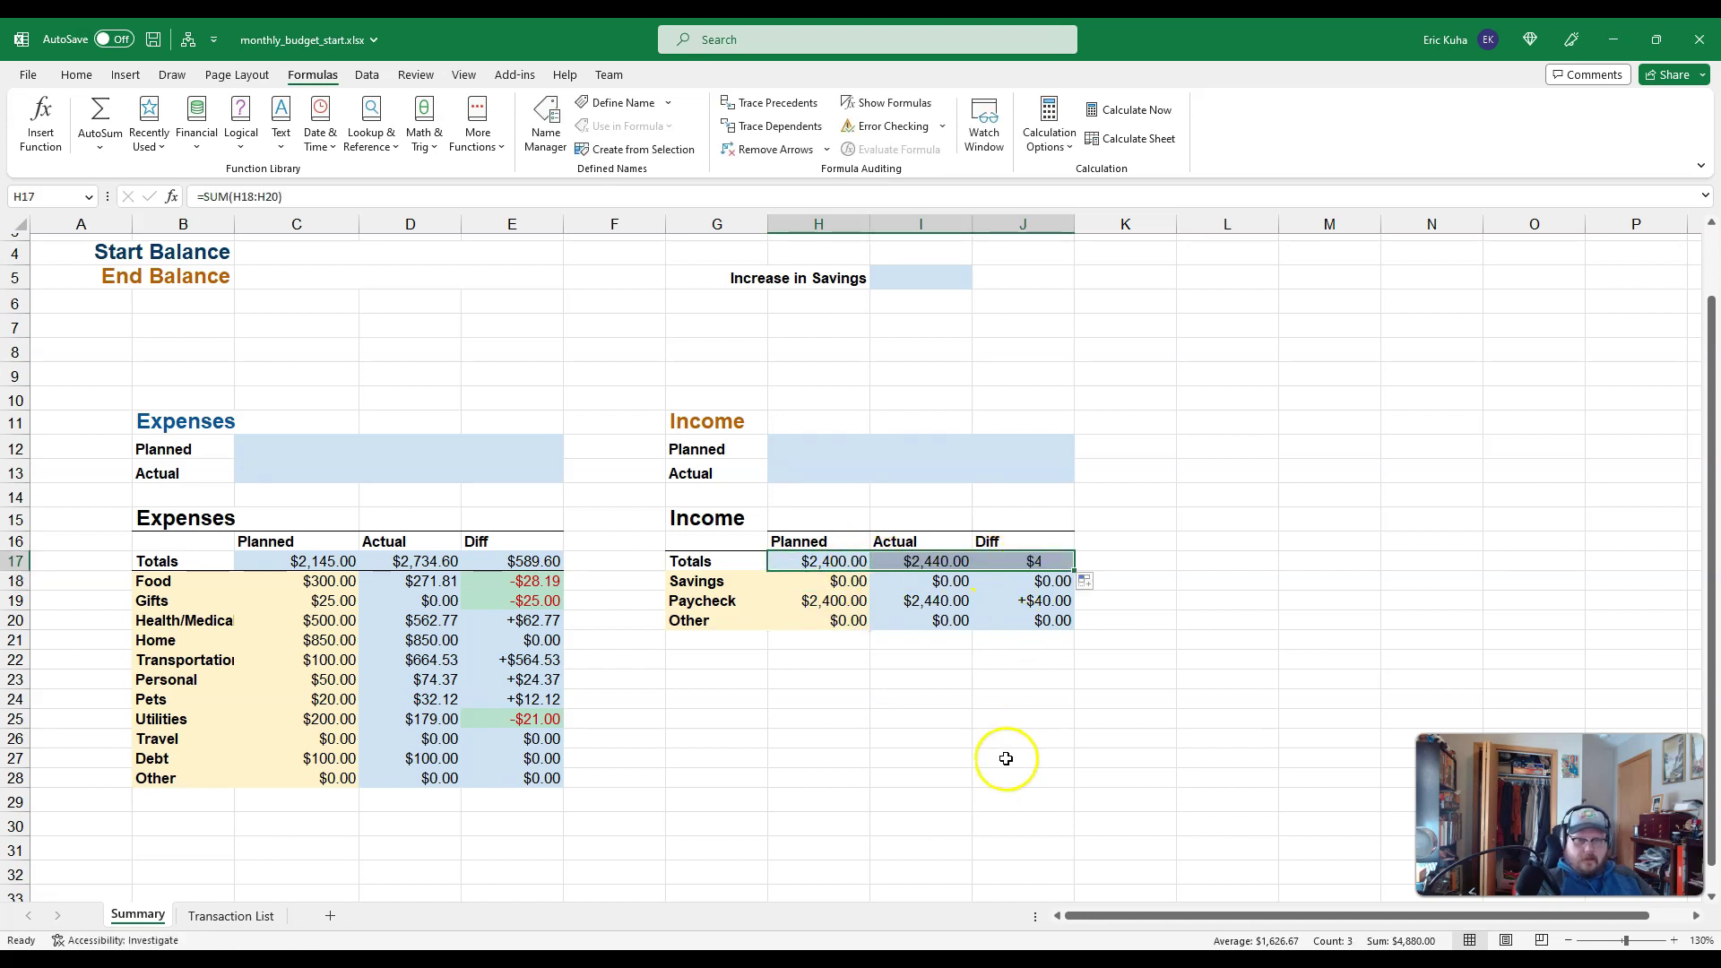
pyautogui.click(1018, 583)
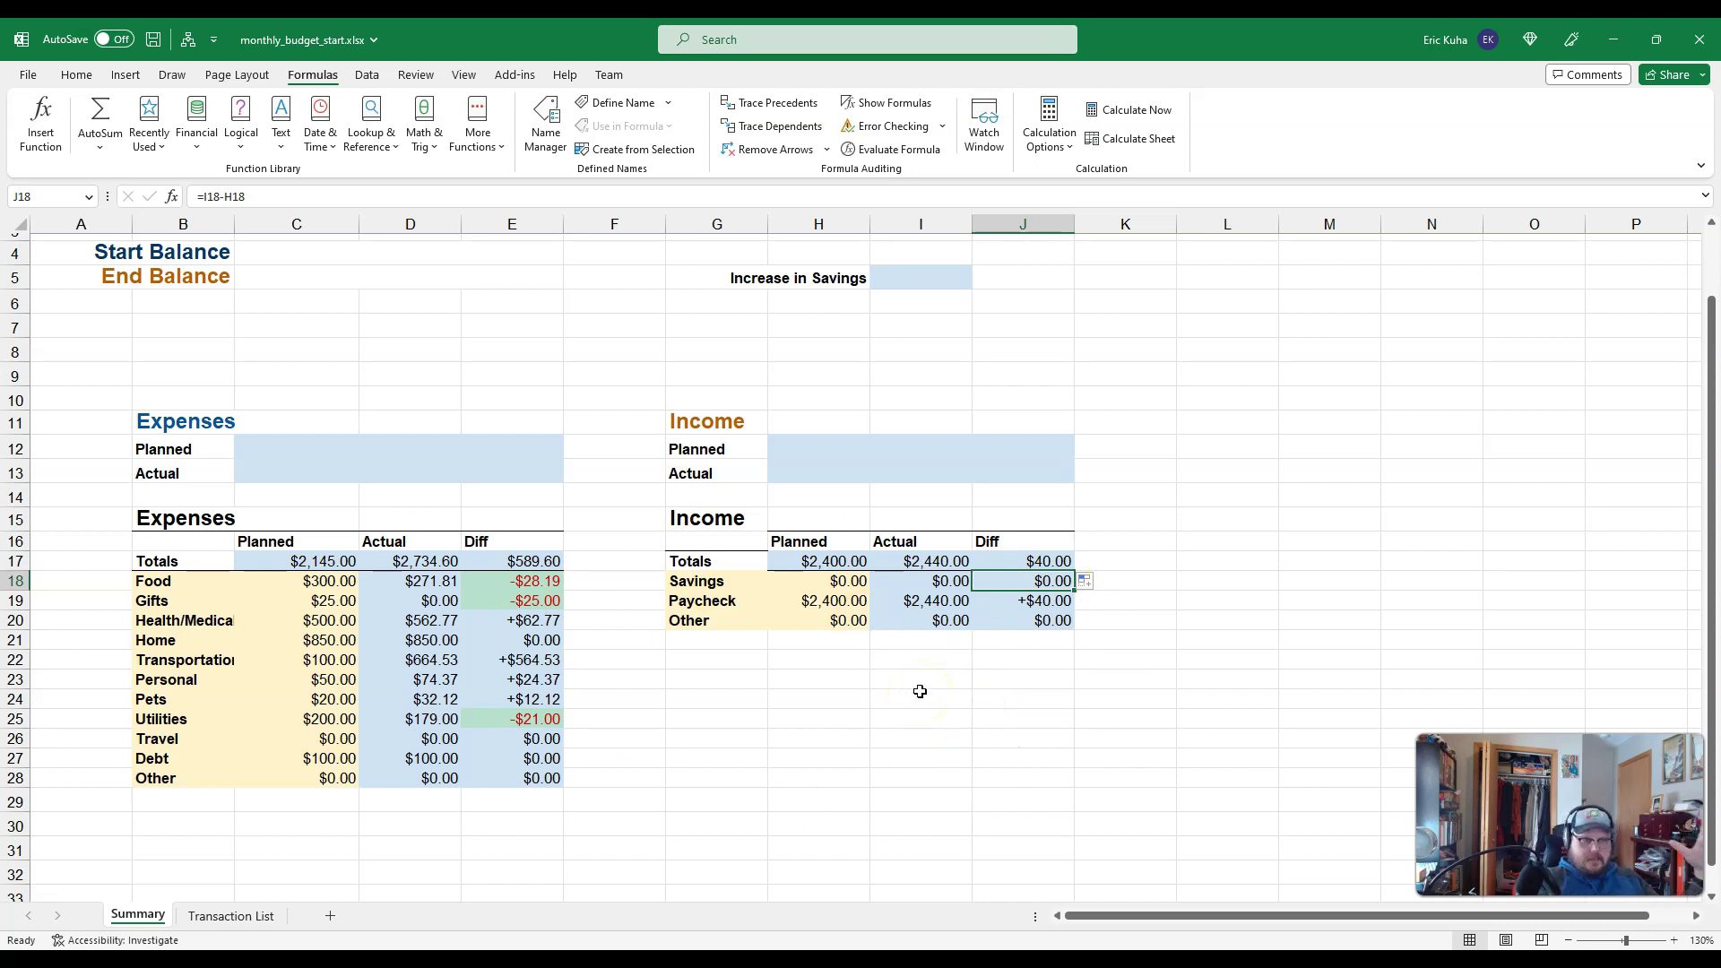
pyautogui.click(210, 916)
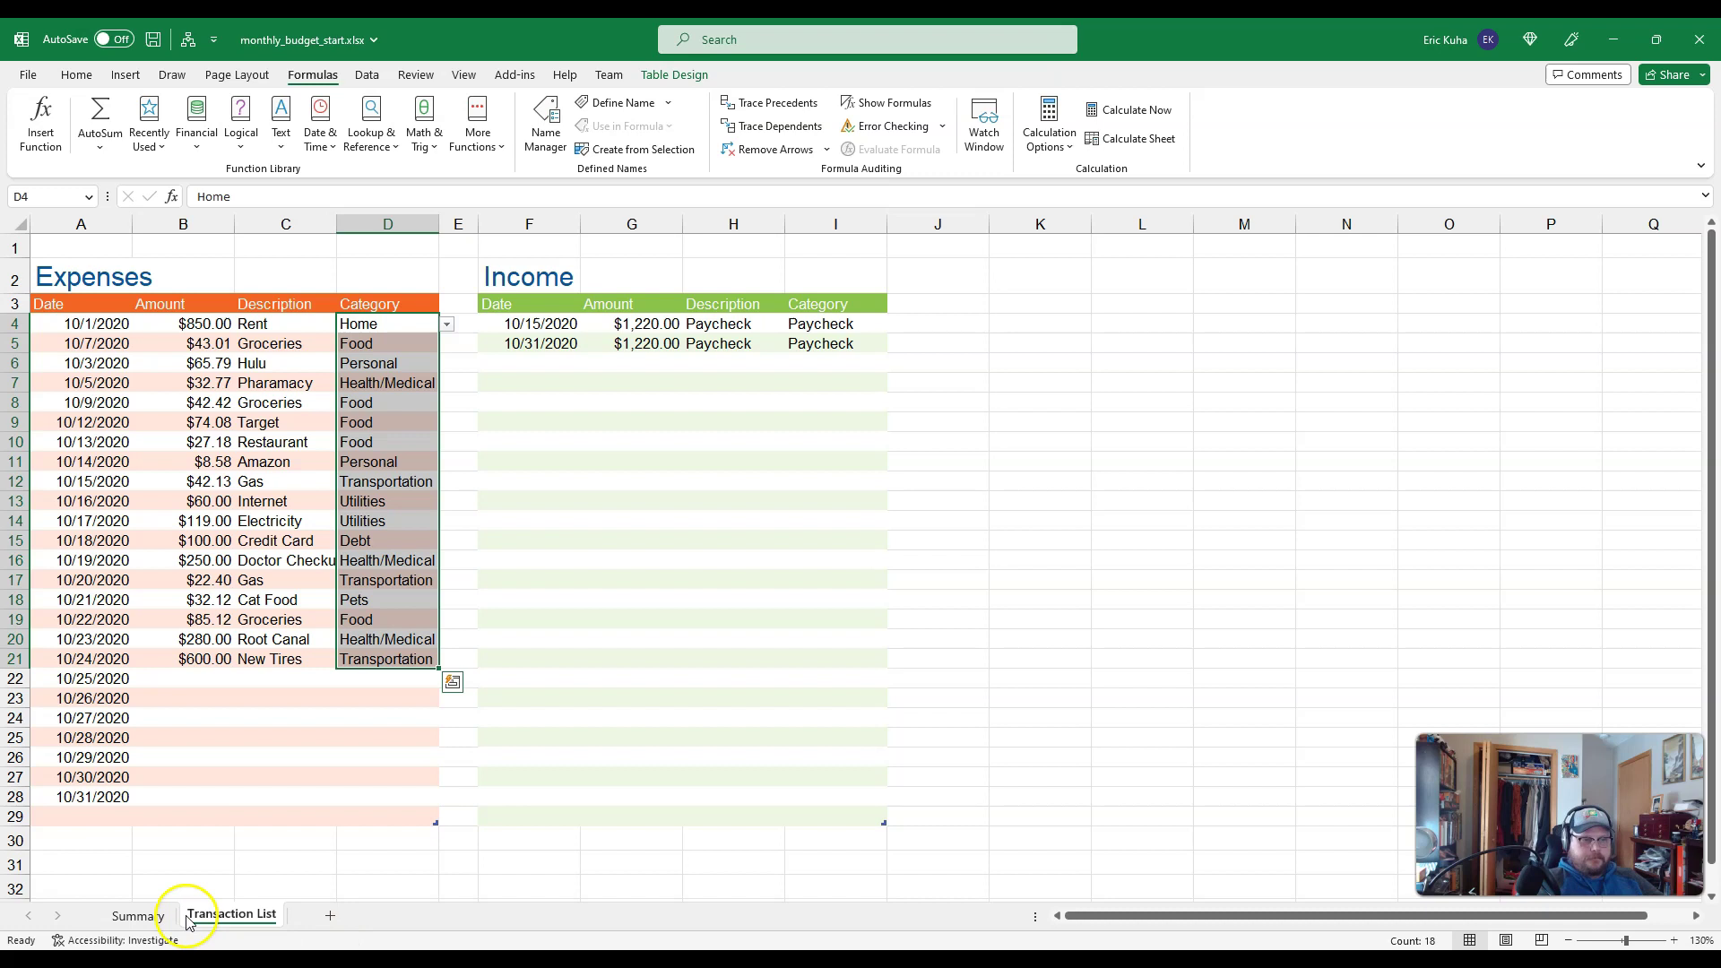
pyautogui.click(135, 916)
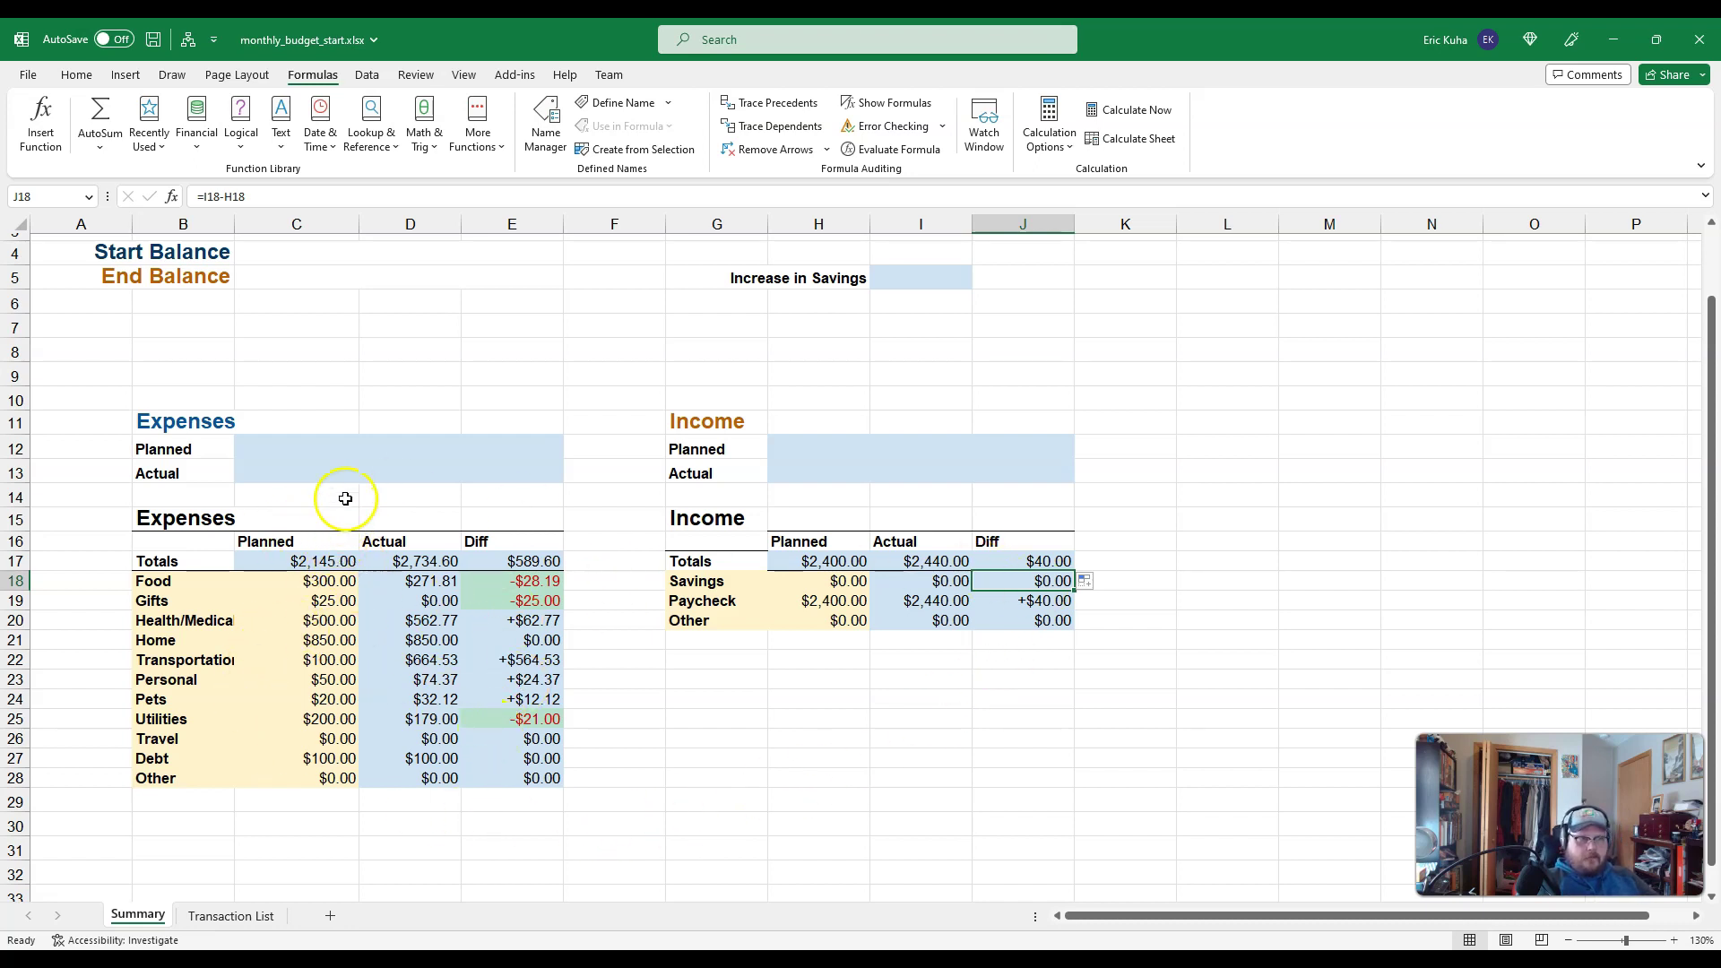
# - In the upper Expenses block, link Planned cell C12 to the total in C17 and Actual cell C13 to D17
pyautogui.click(268, 447)
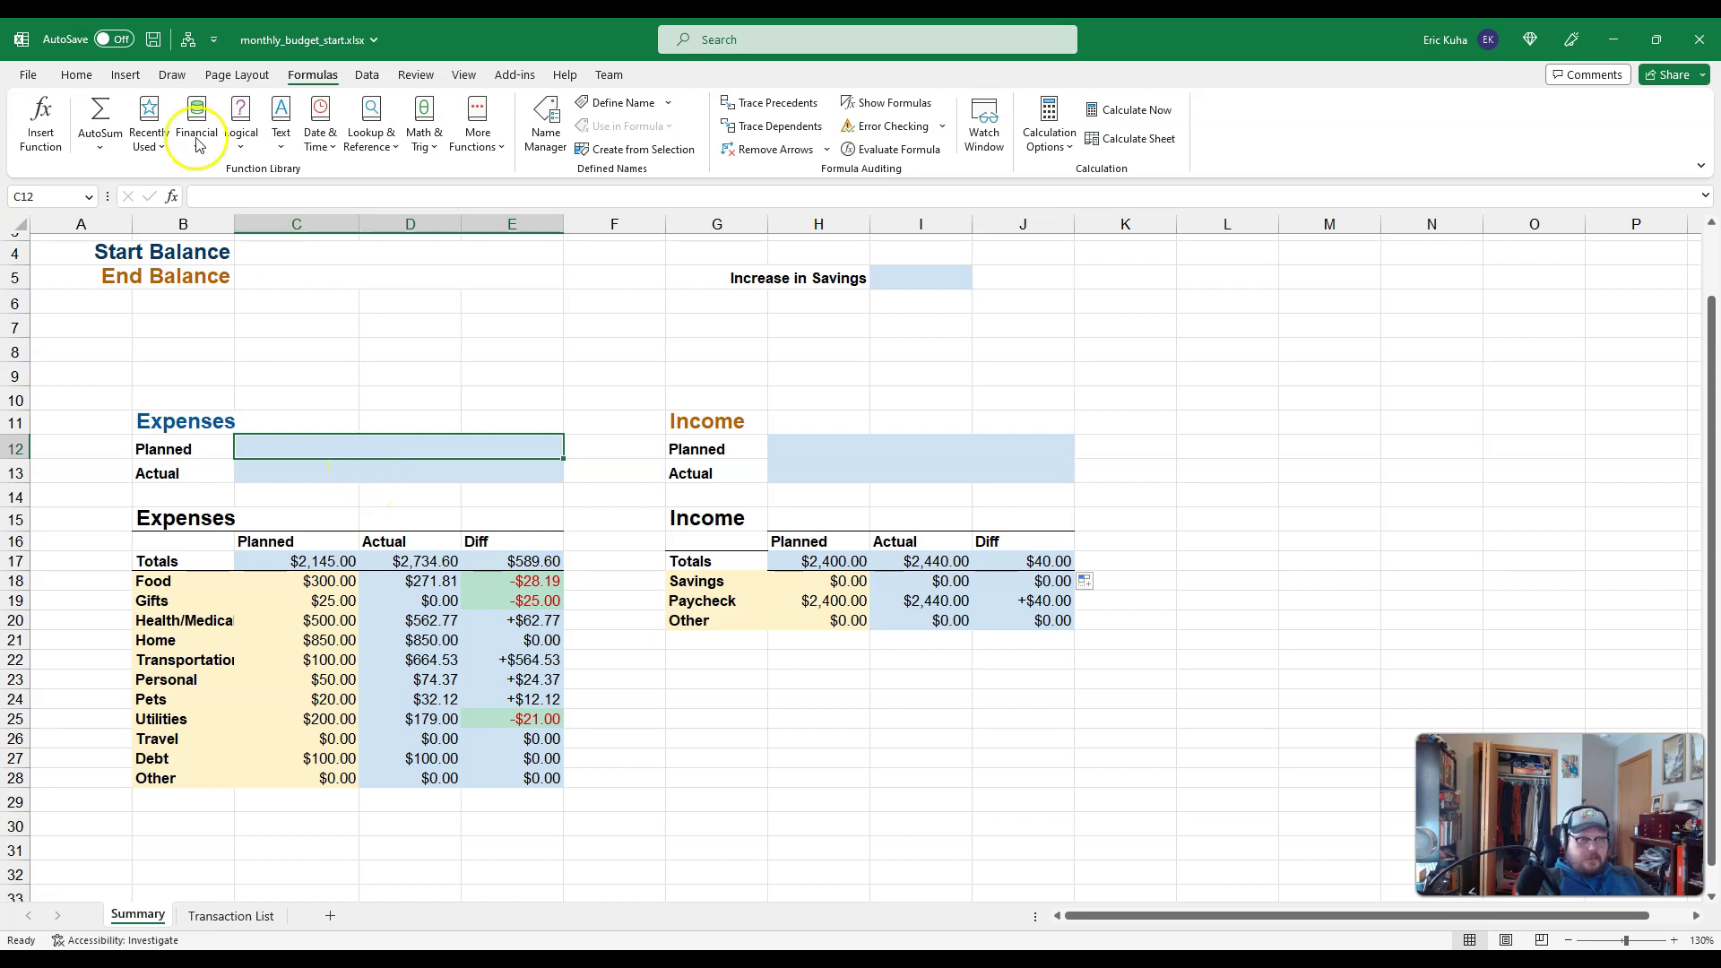
pyautogui.click(76, 74)
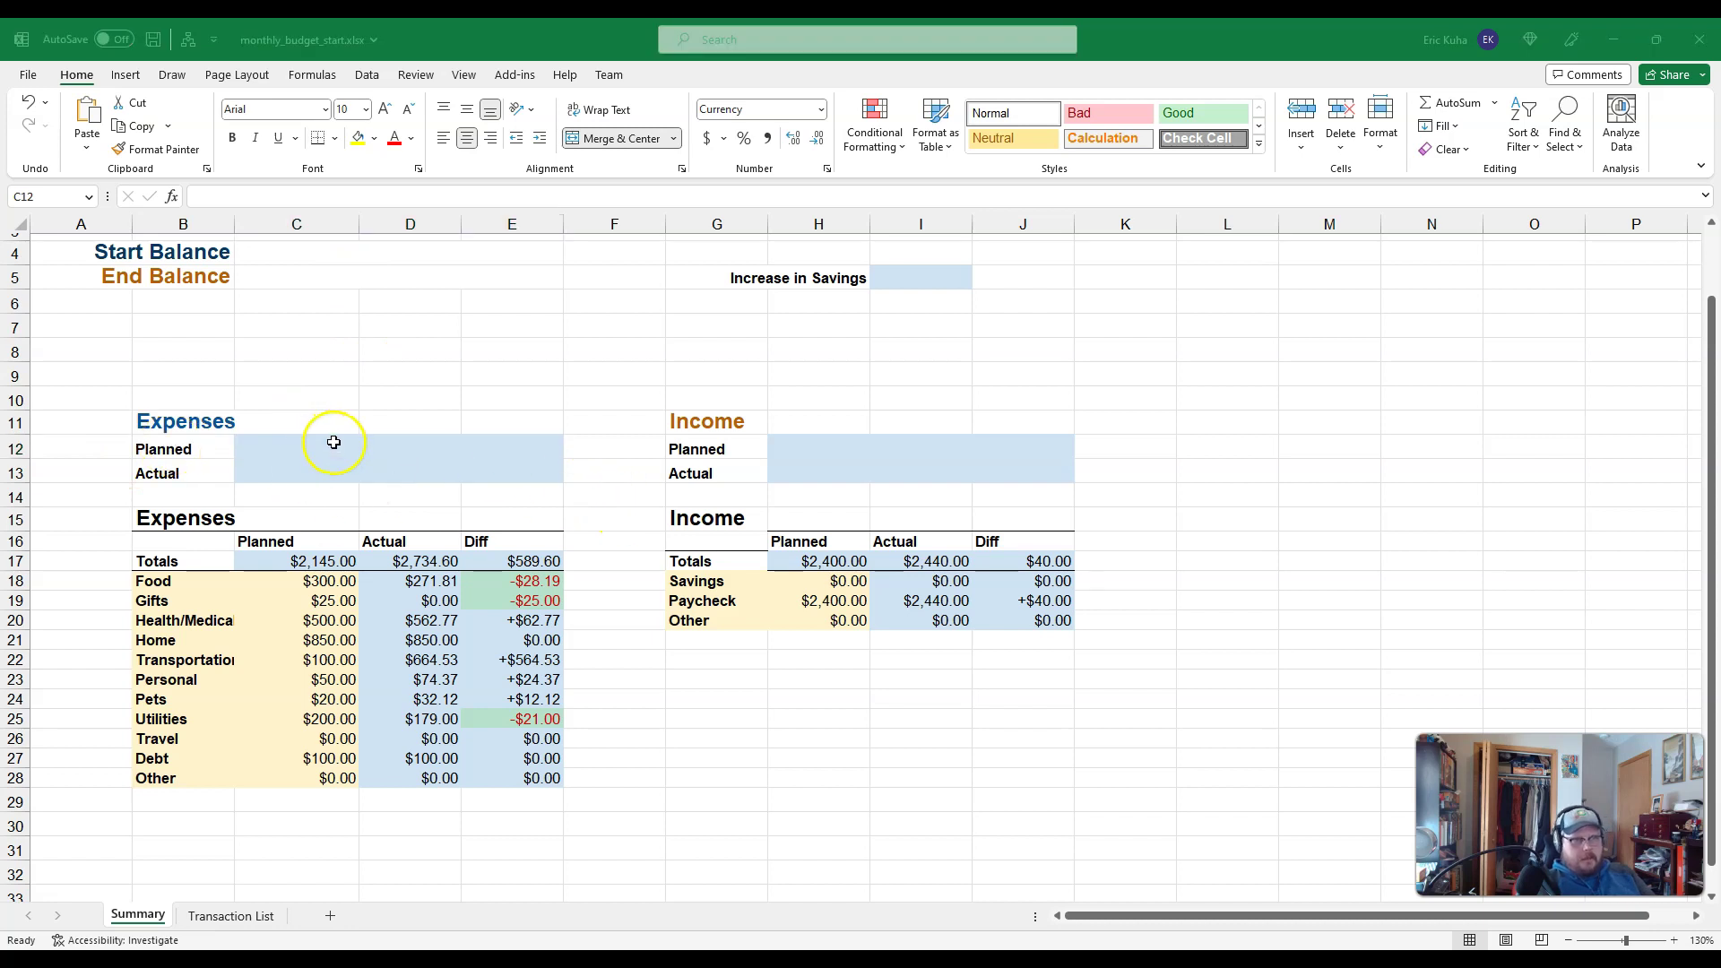
pyautogui.click(327, 440)
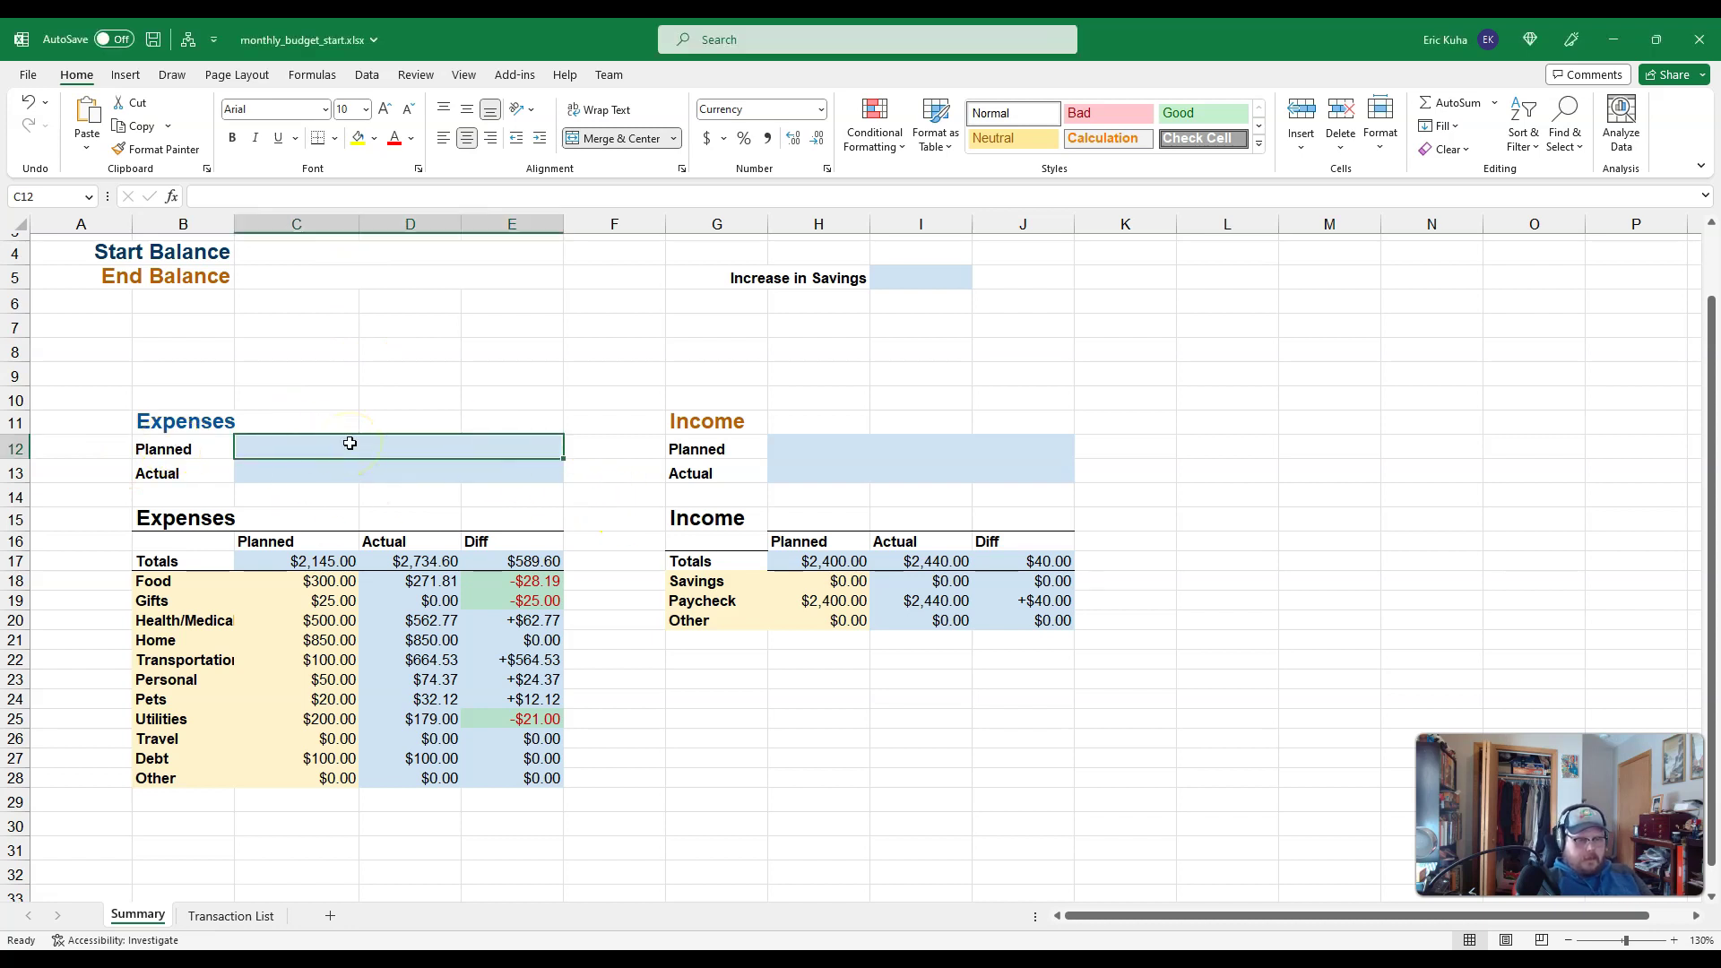
pyautogui.write('=')
pyautogui.click(296, 562)
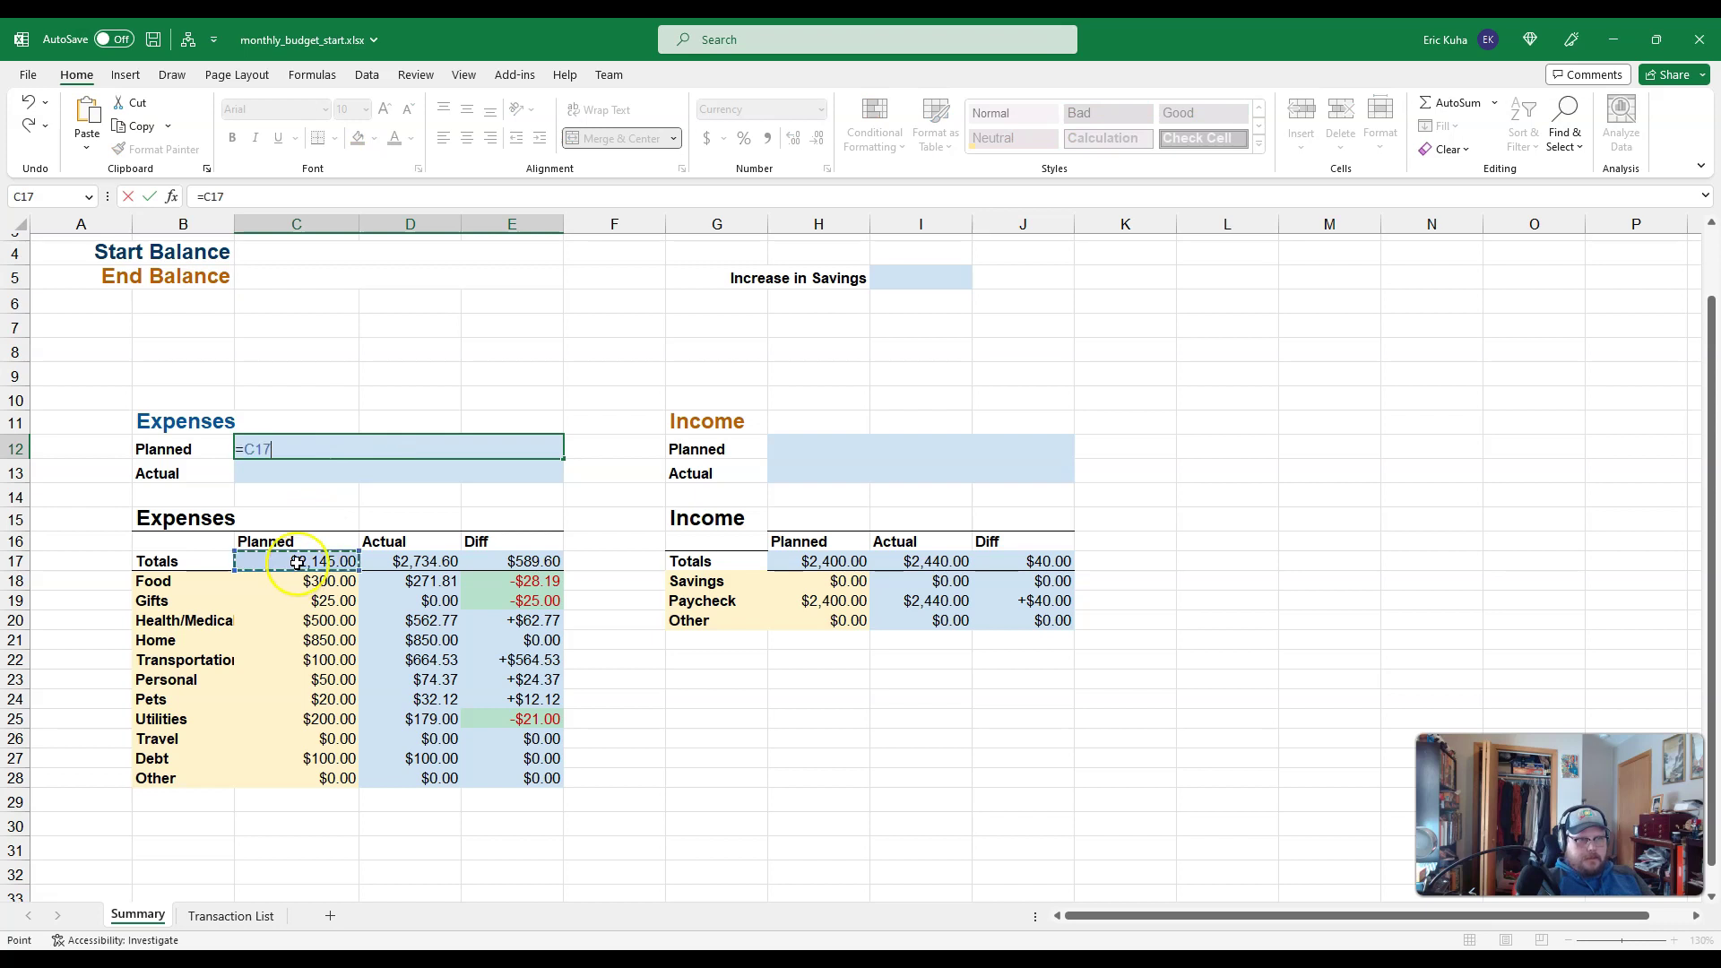
pyautogui.press('Return')
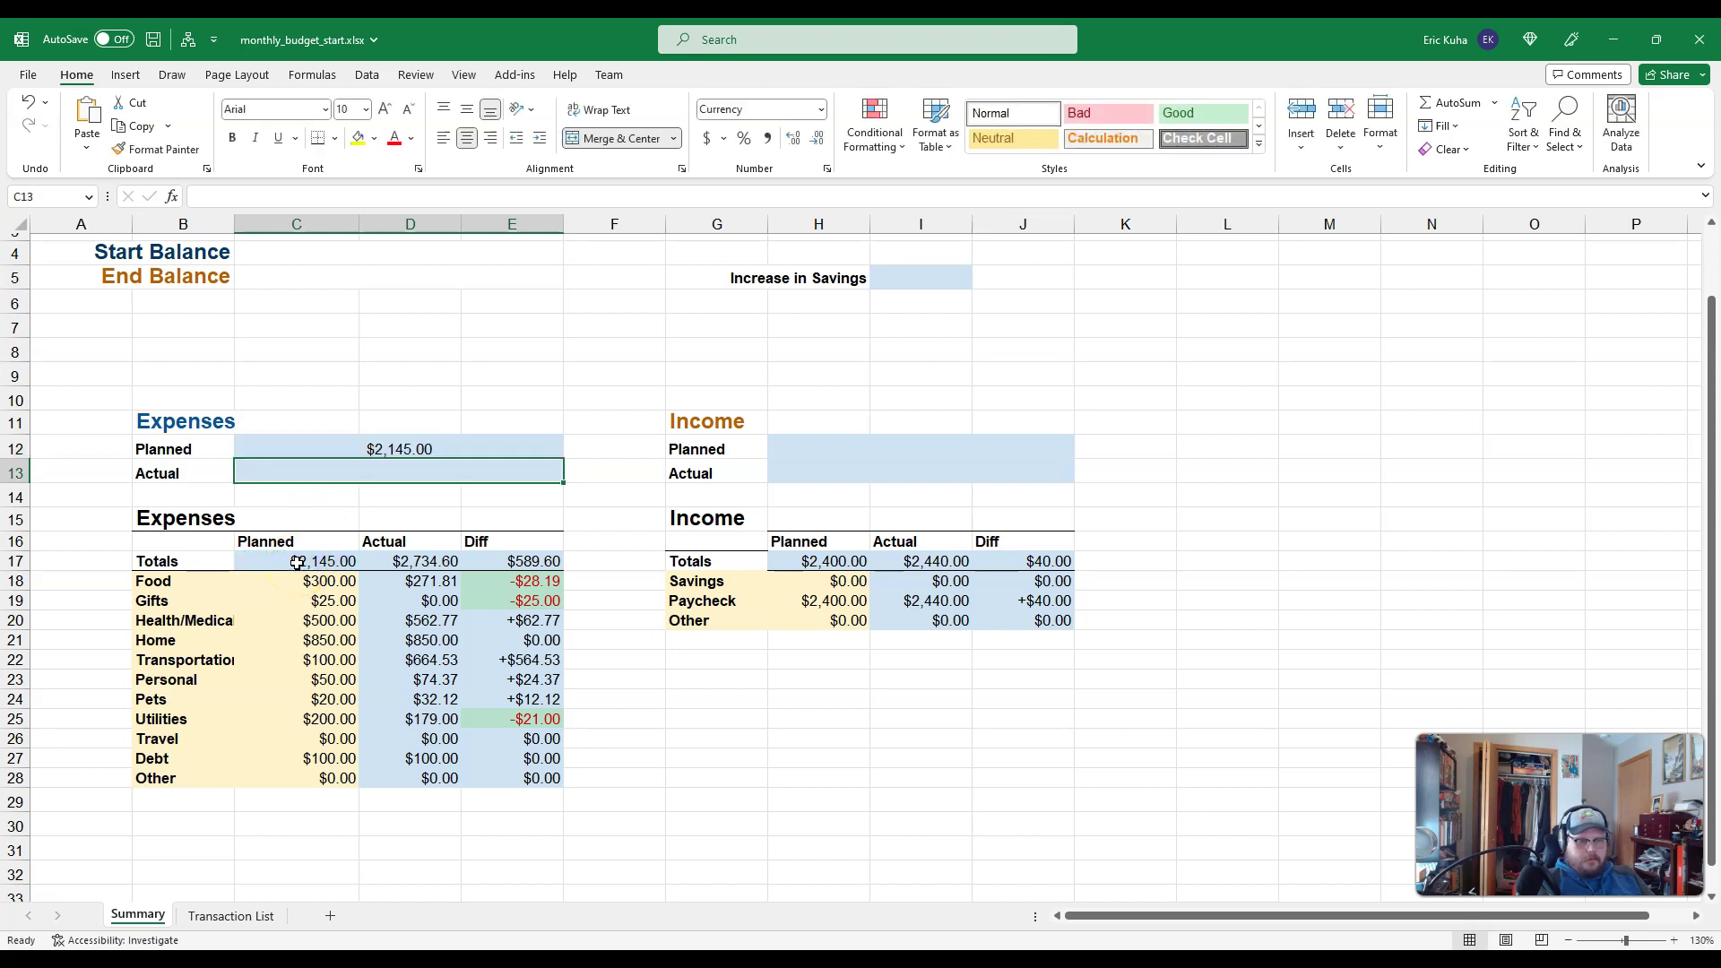
pyautogui.write('=')
pyautogui.click(420, 562)
pyautogui.press('Return')
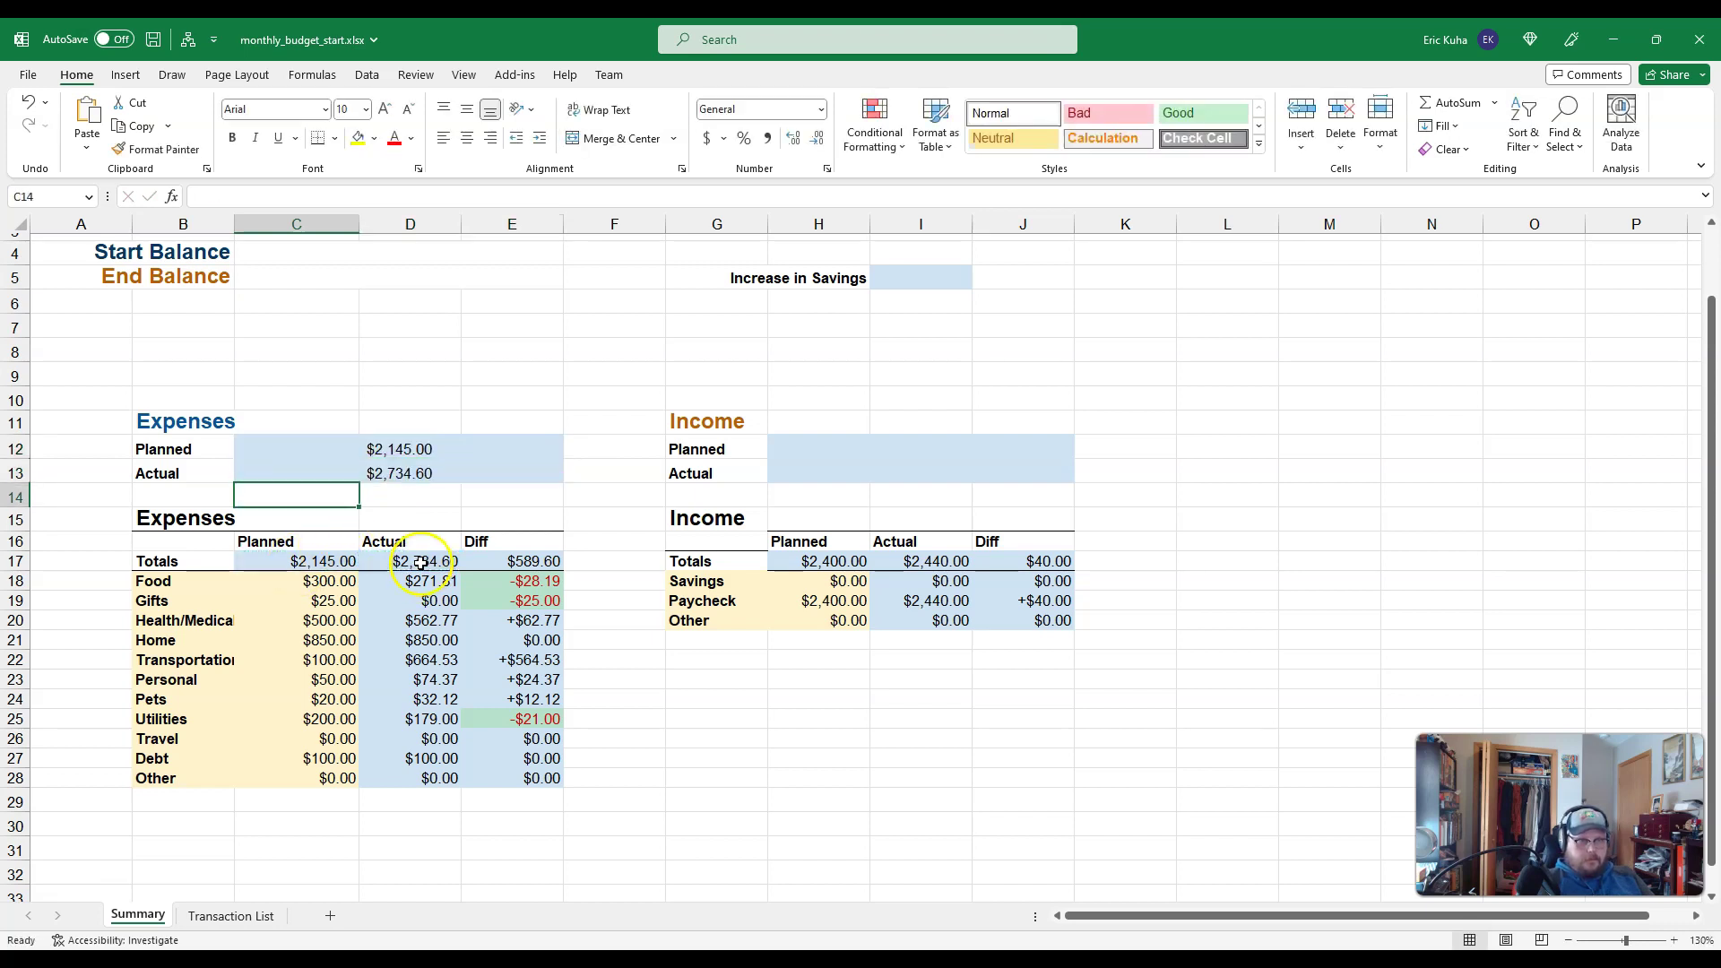
# - Apply solid green data bars to the Planned and Actual cells C12:C13 in the upper Expenses block
pyautogui.moveTo(413, 442); pyautogui.dragTo(397, 471)
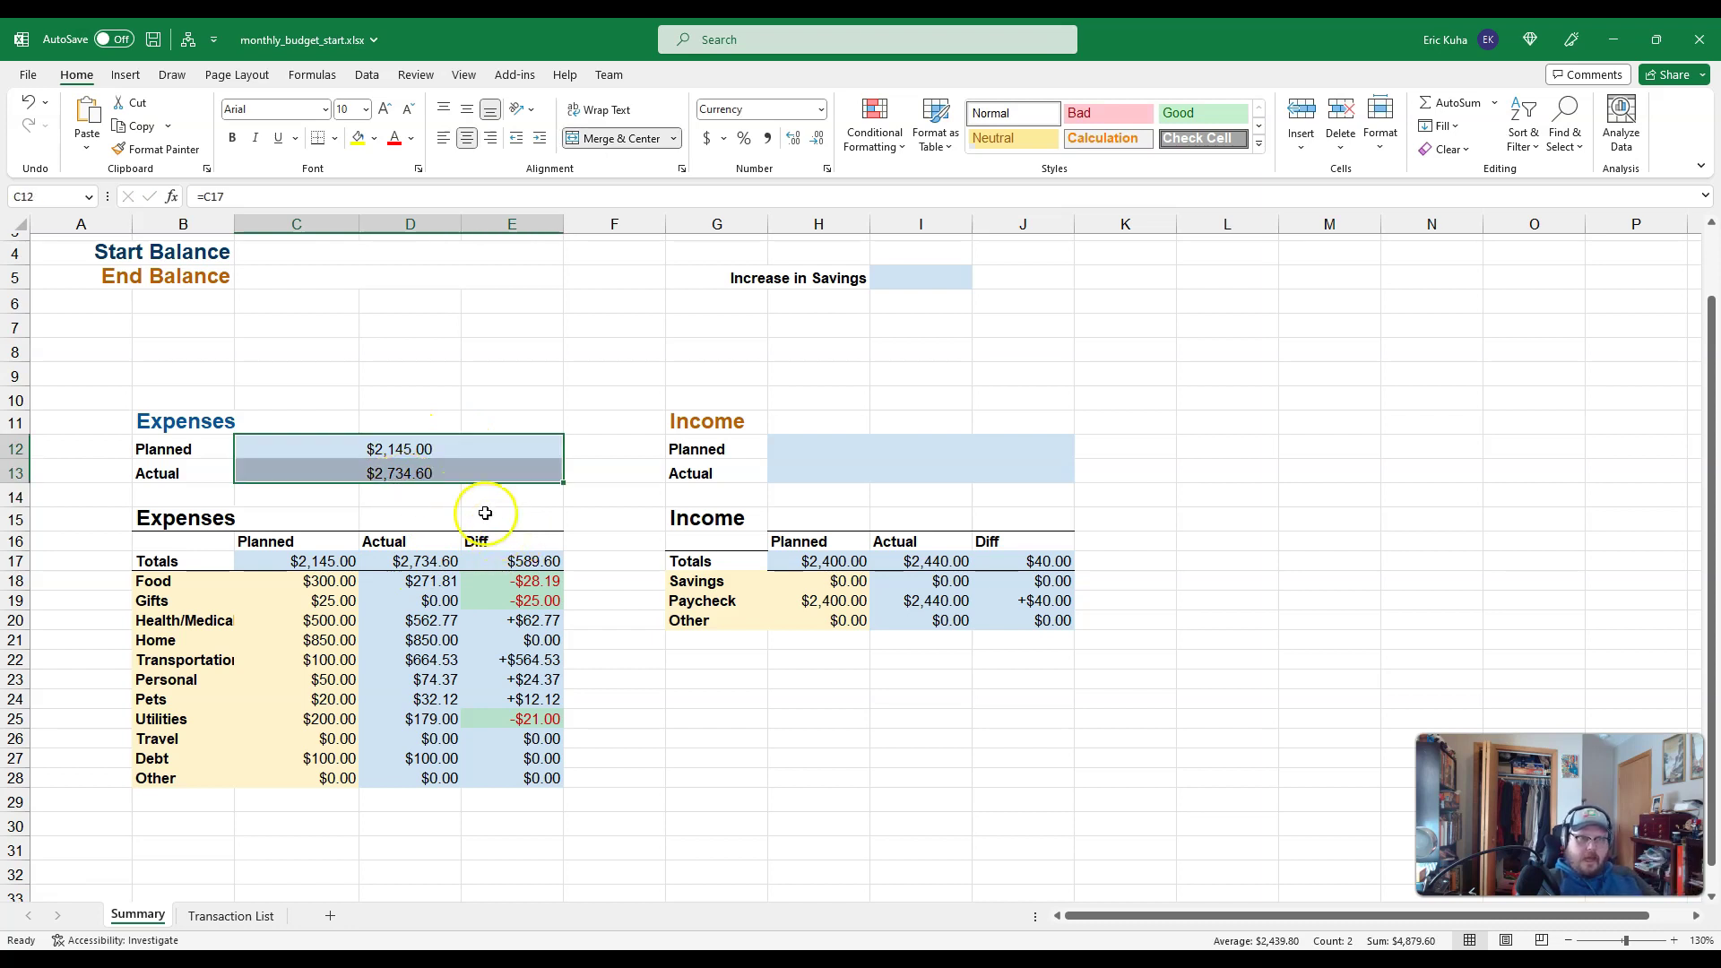
pyautogui.click(332, 450)
pyautogui.moveTo(356, 450); pyautogui.dragTo(356, 472)
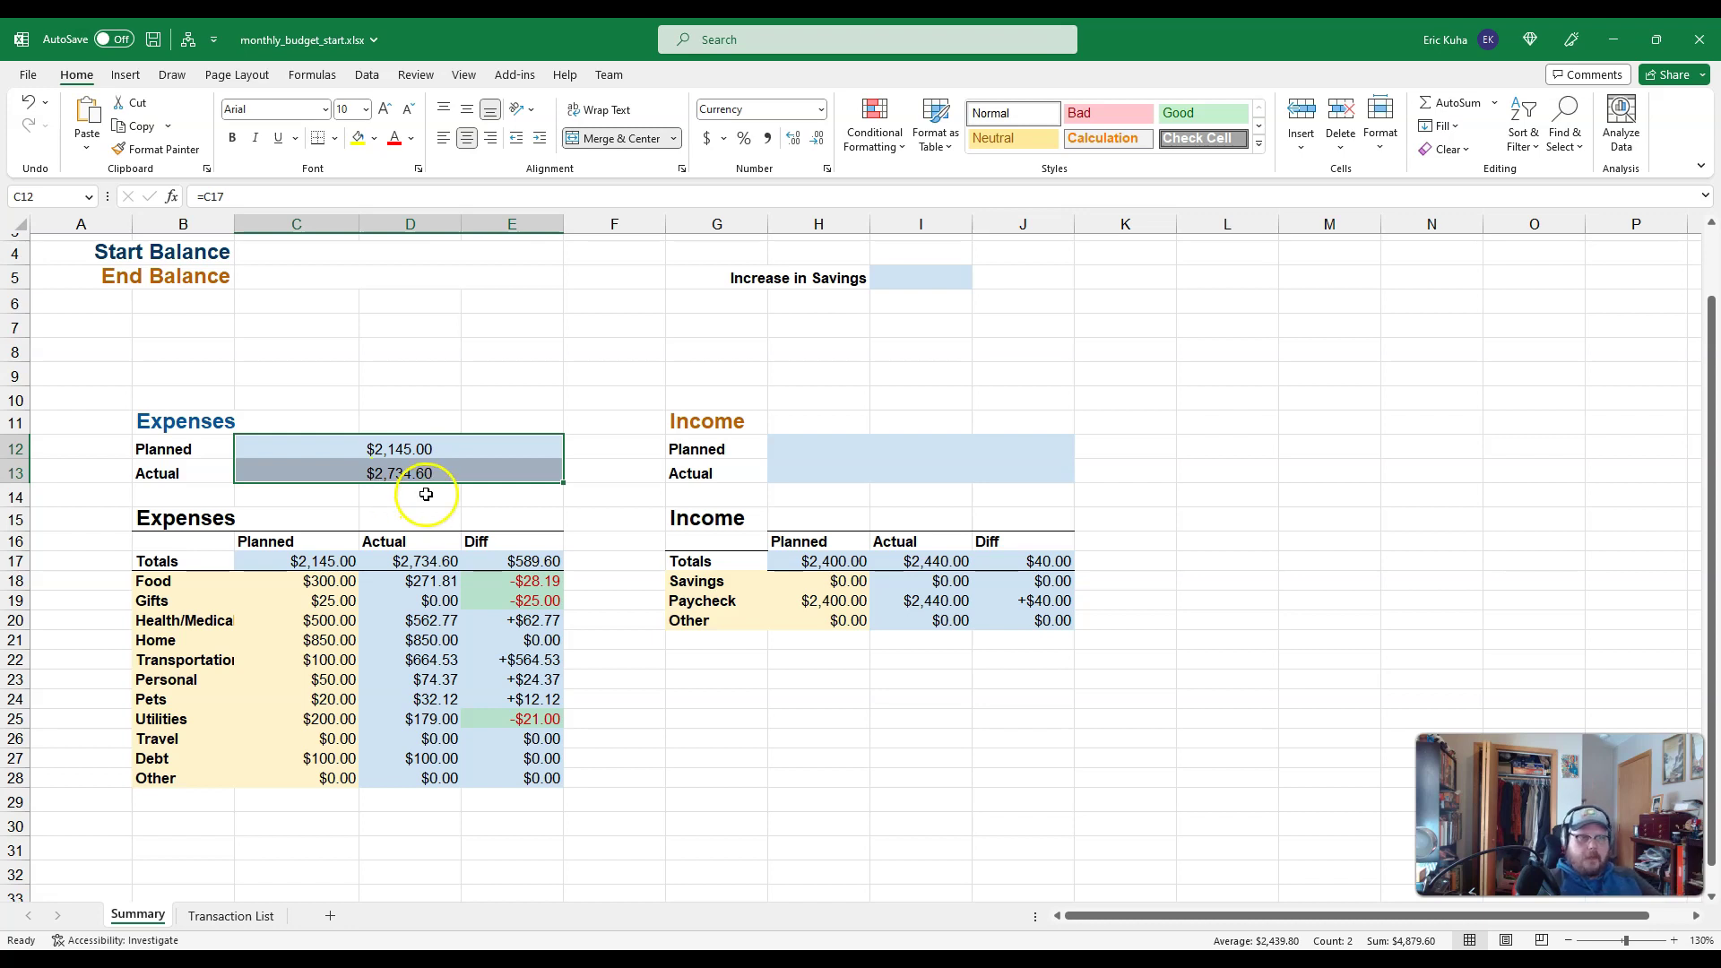
pyautogui.click(858, 121)
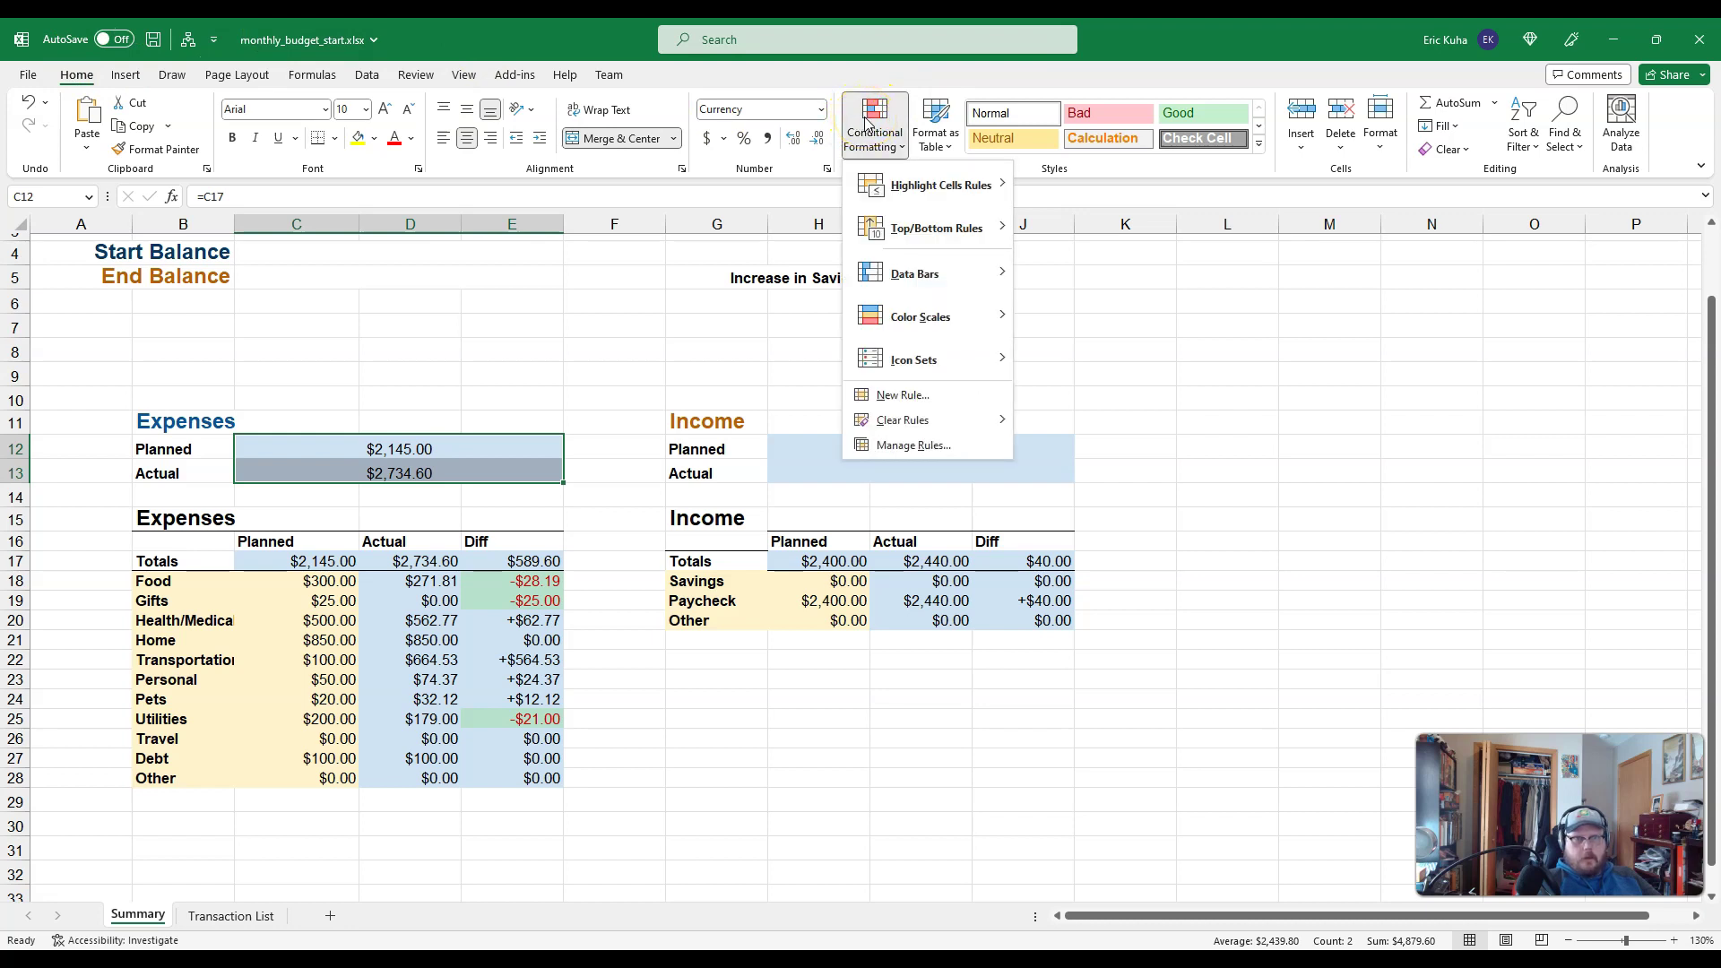
pyautogui.moveTo(916, 283)
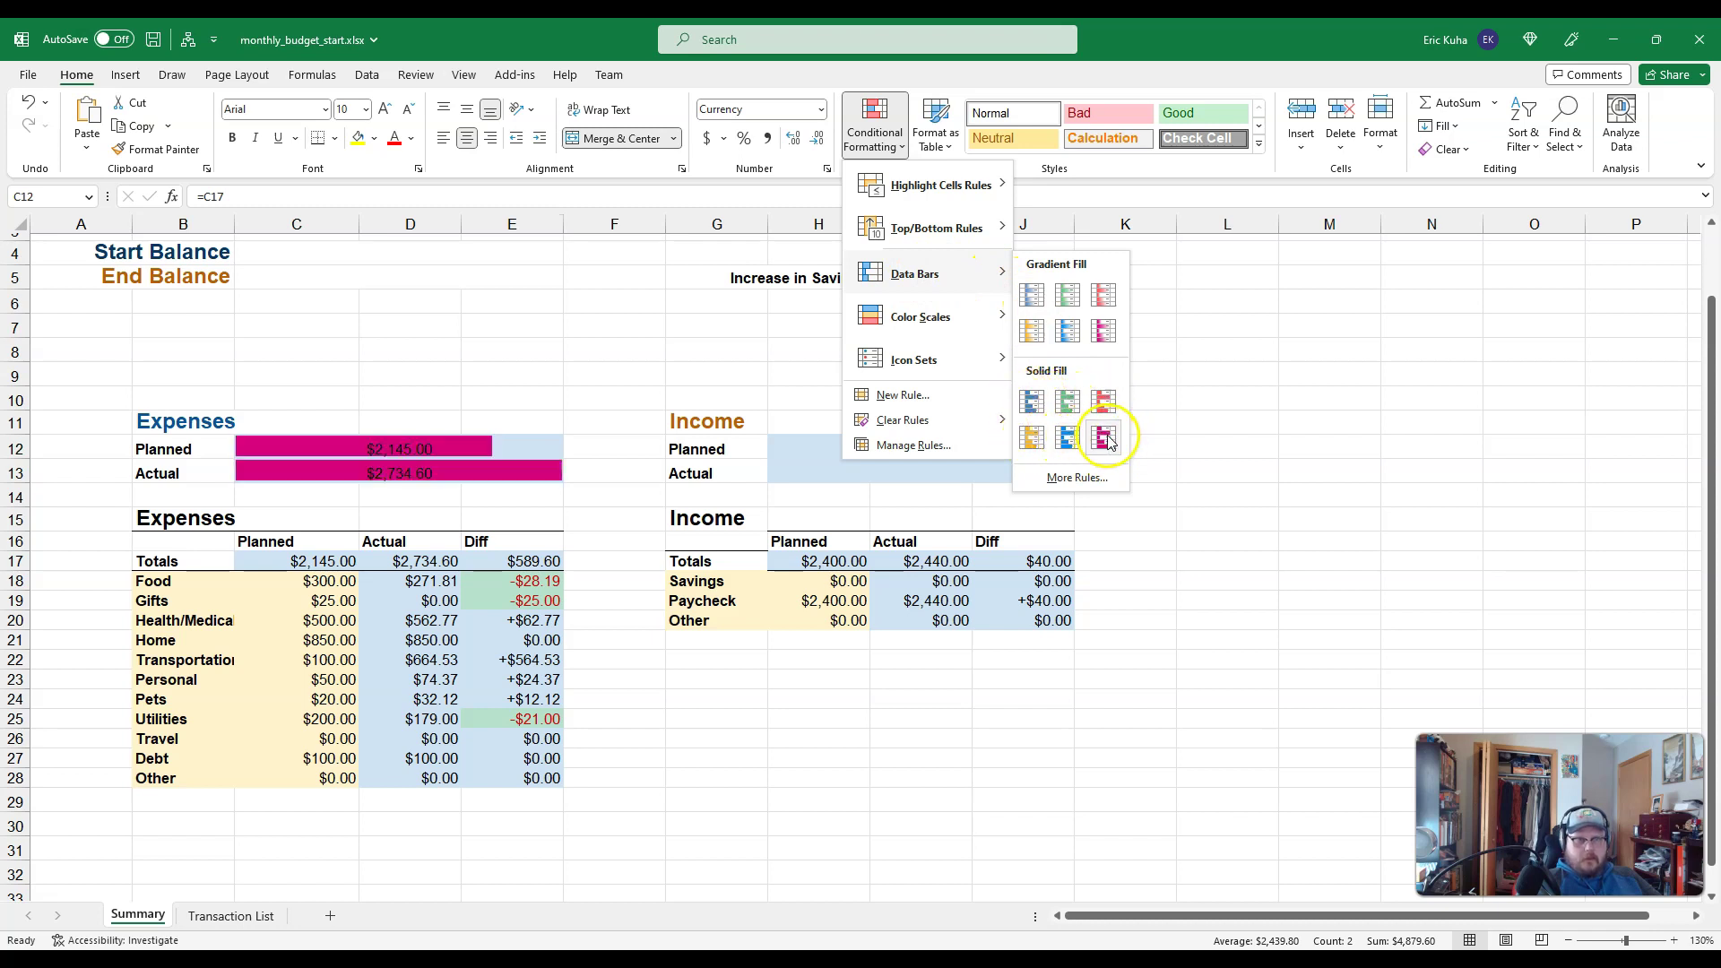
pyautogui.click(1067, 400)
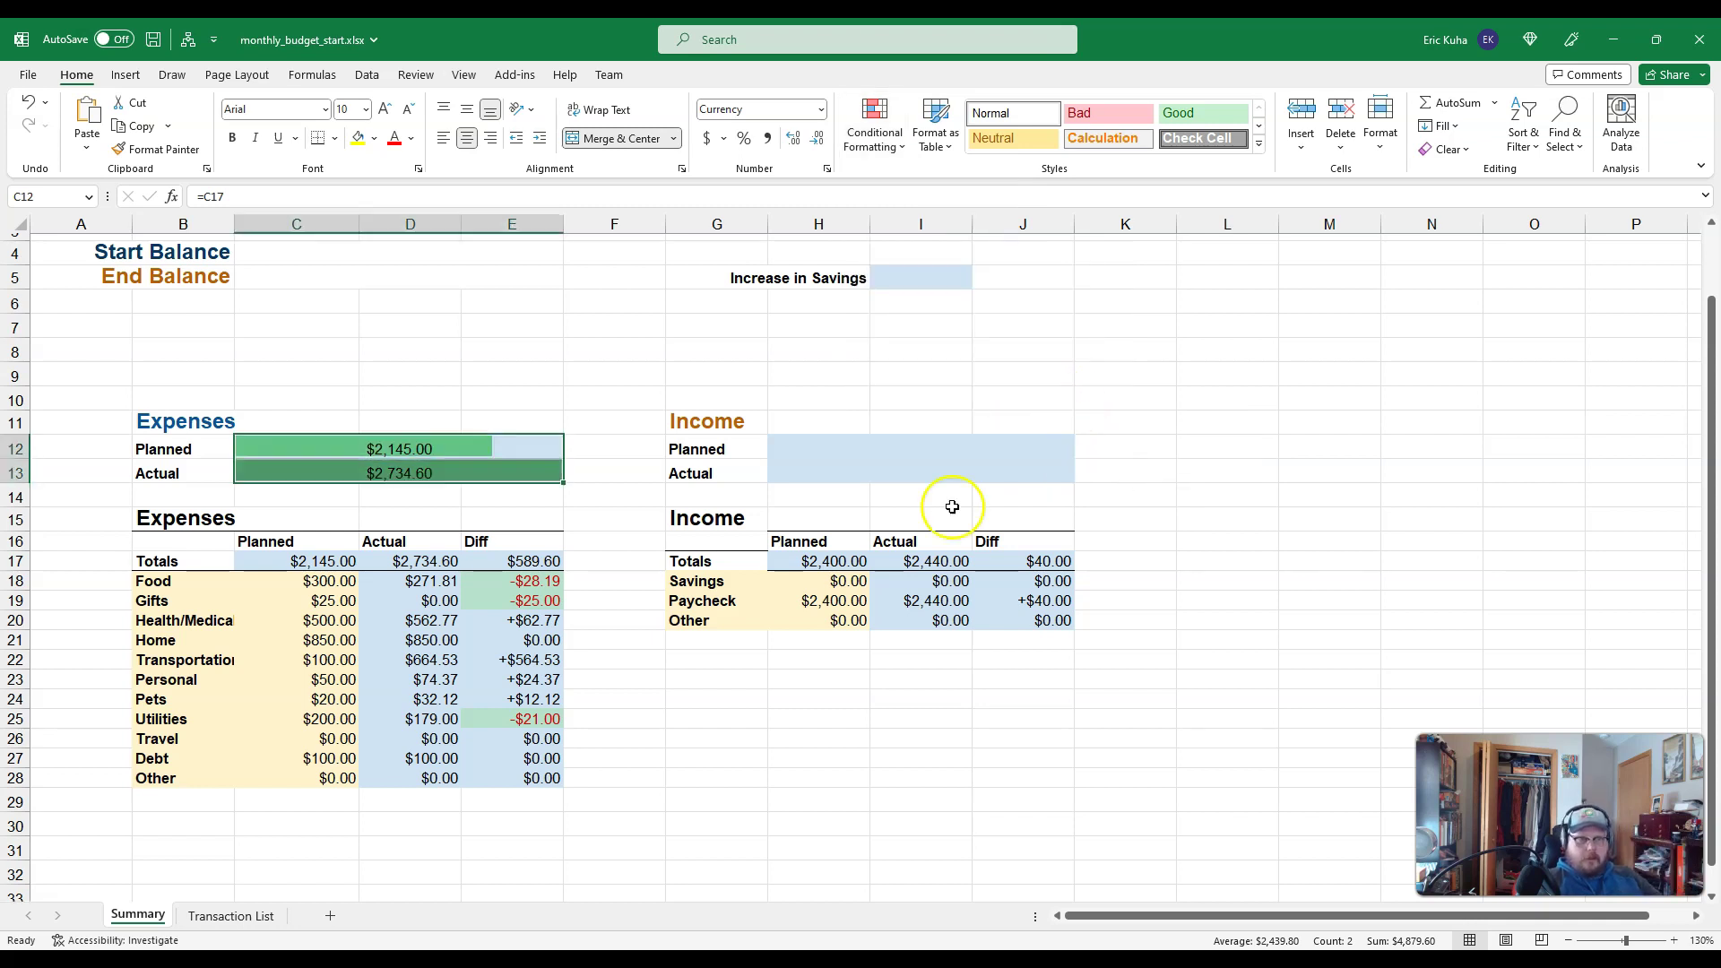
pyautogui.click(519, 449)
# - In the upper Income block, link Planned cell H12 to the total in H17 and Actual cell H13 to I17
pyautogui.click(848, 445)
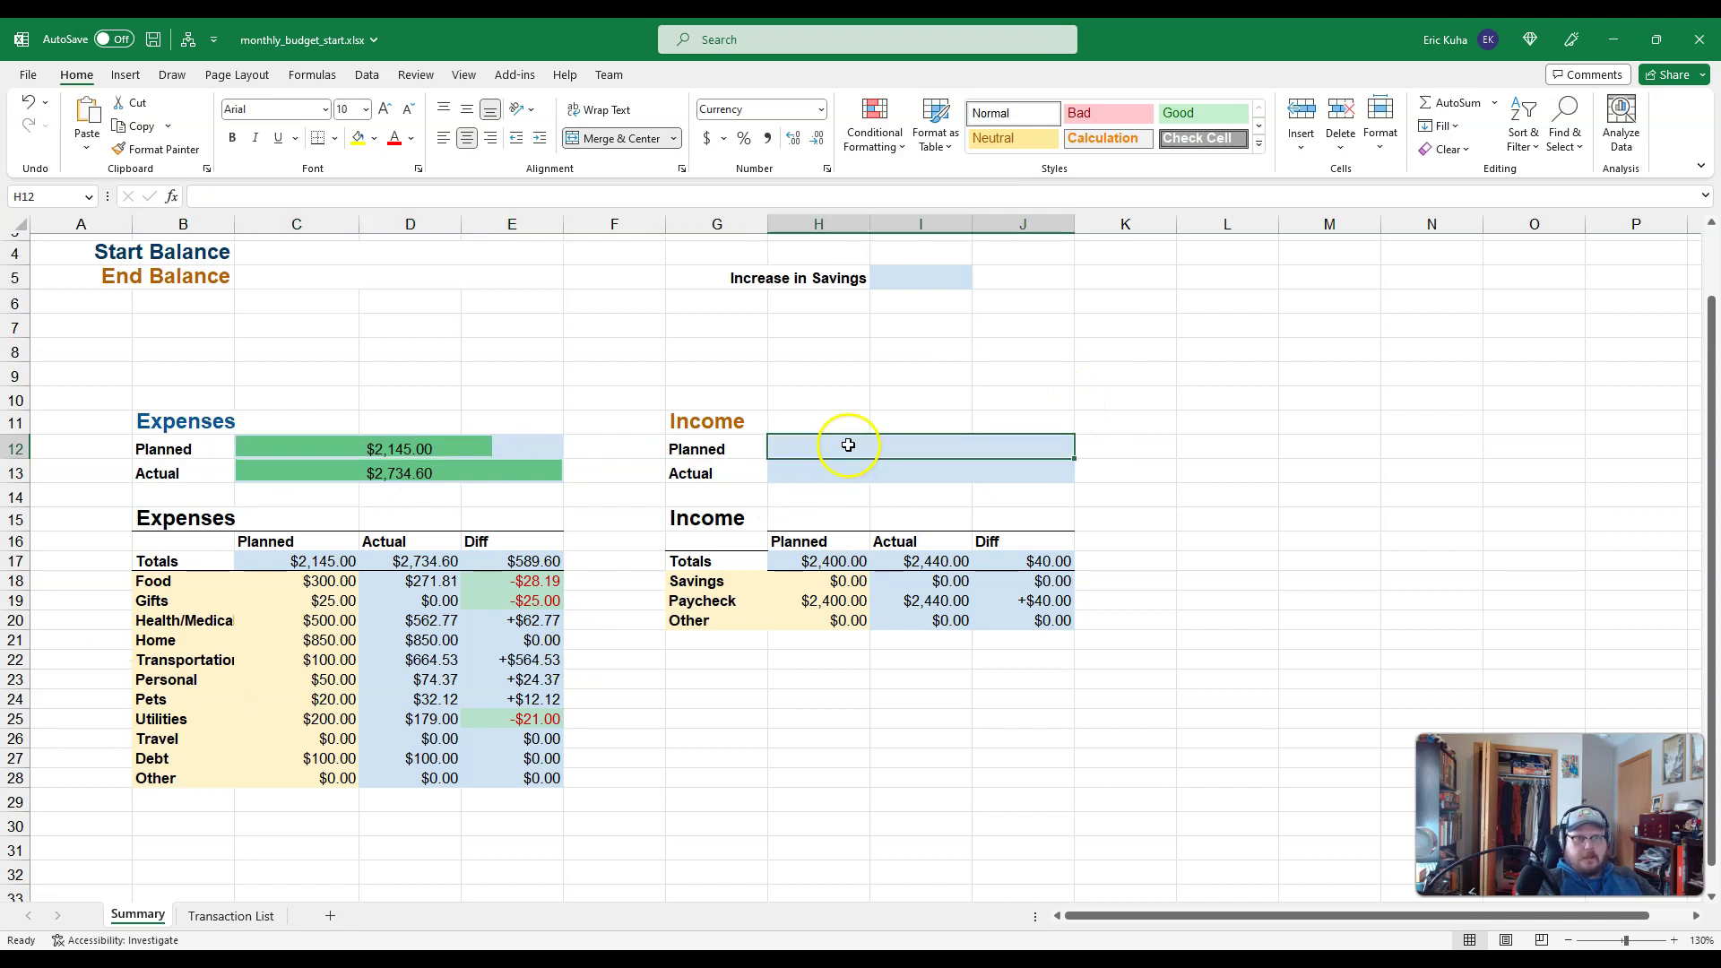
pyautogui.write('=')
pyautogui.click(844, 560)
pyautogui.press('Return')
pyautogui.write('=')
pyautogui.click(923, 560)
pyautogui.press('Return')
# - Apply solid green data bars to the Planned and Actual cells H12:H13 in the upper Income block
pyautogui.moveTo(909, 448); pyautogui.dragTo(910, 472)
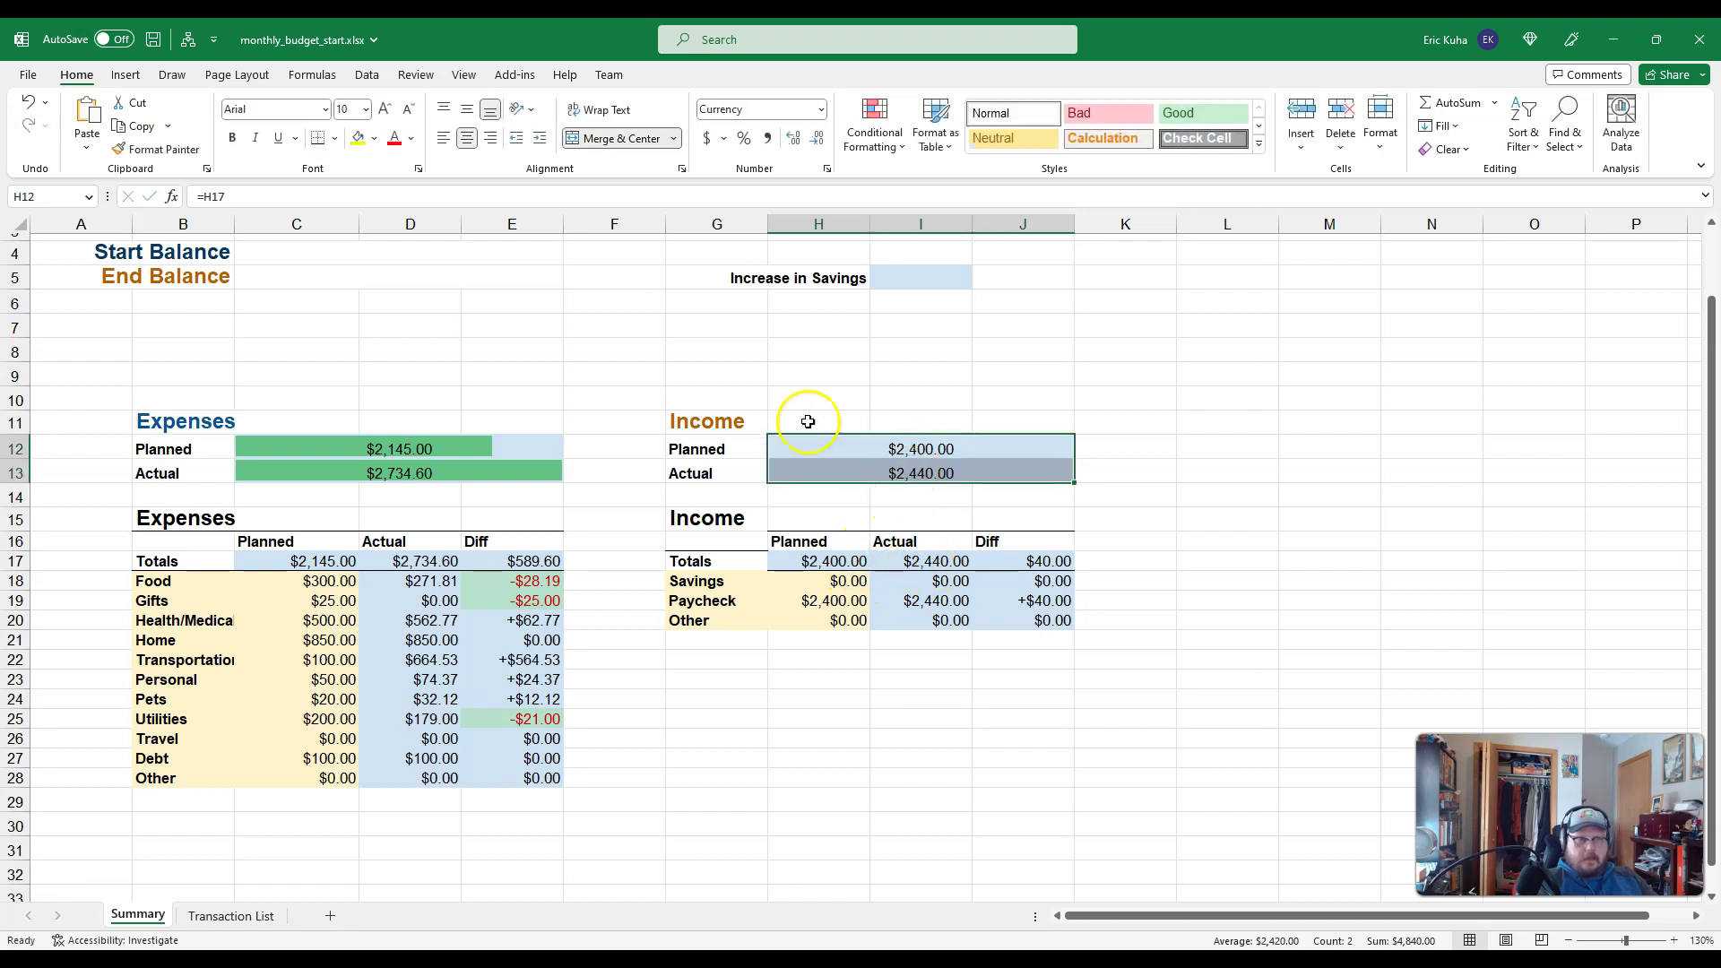
pyautogui.click(905, 148)
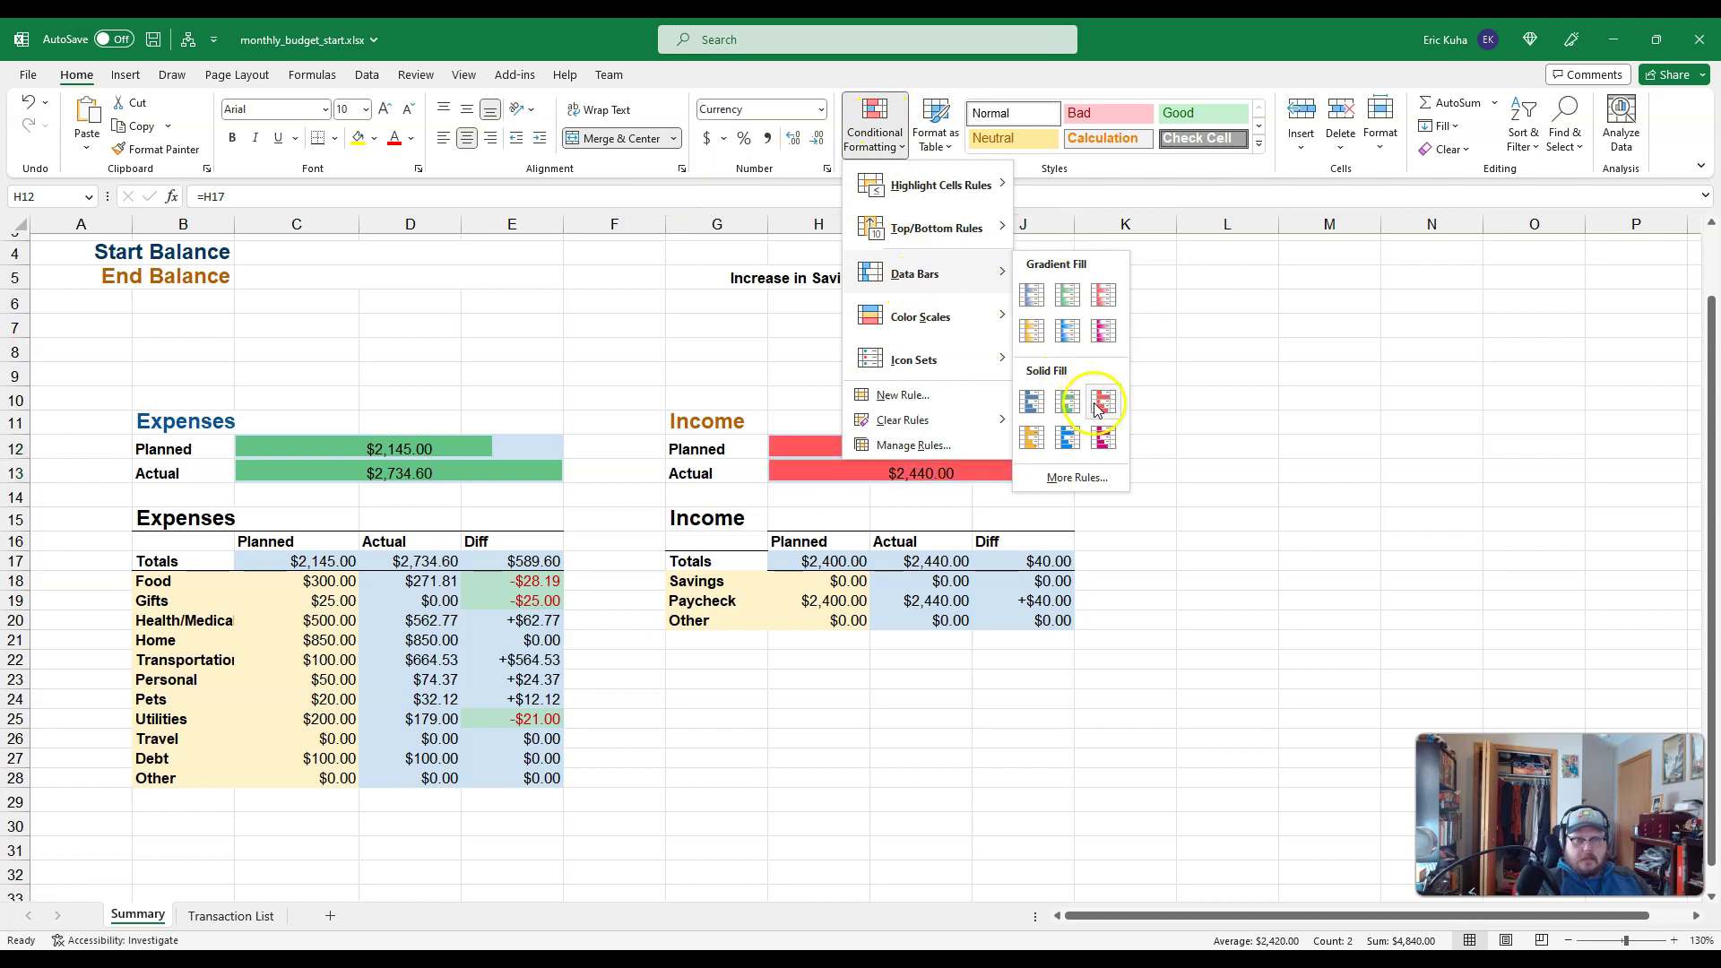
pyautogui.click(1067, 401)
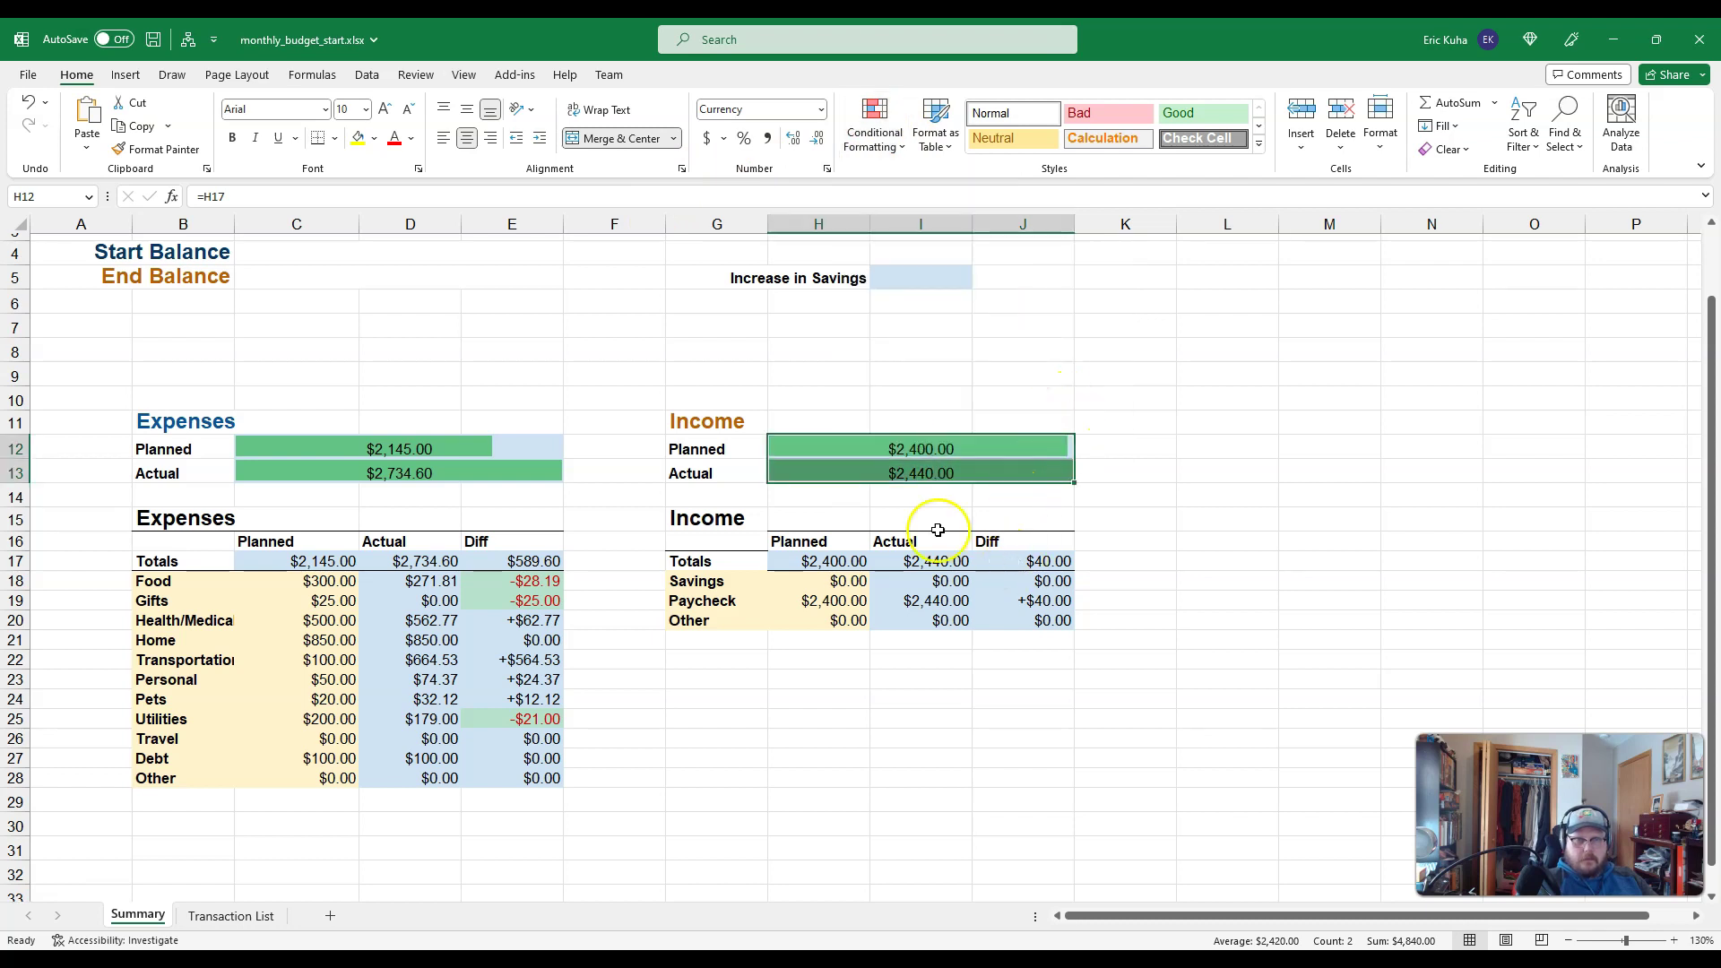
pyautogui.click(860, 518)
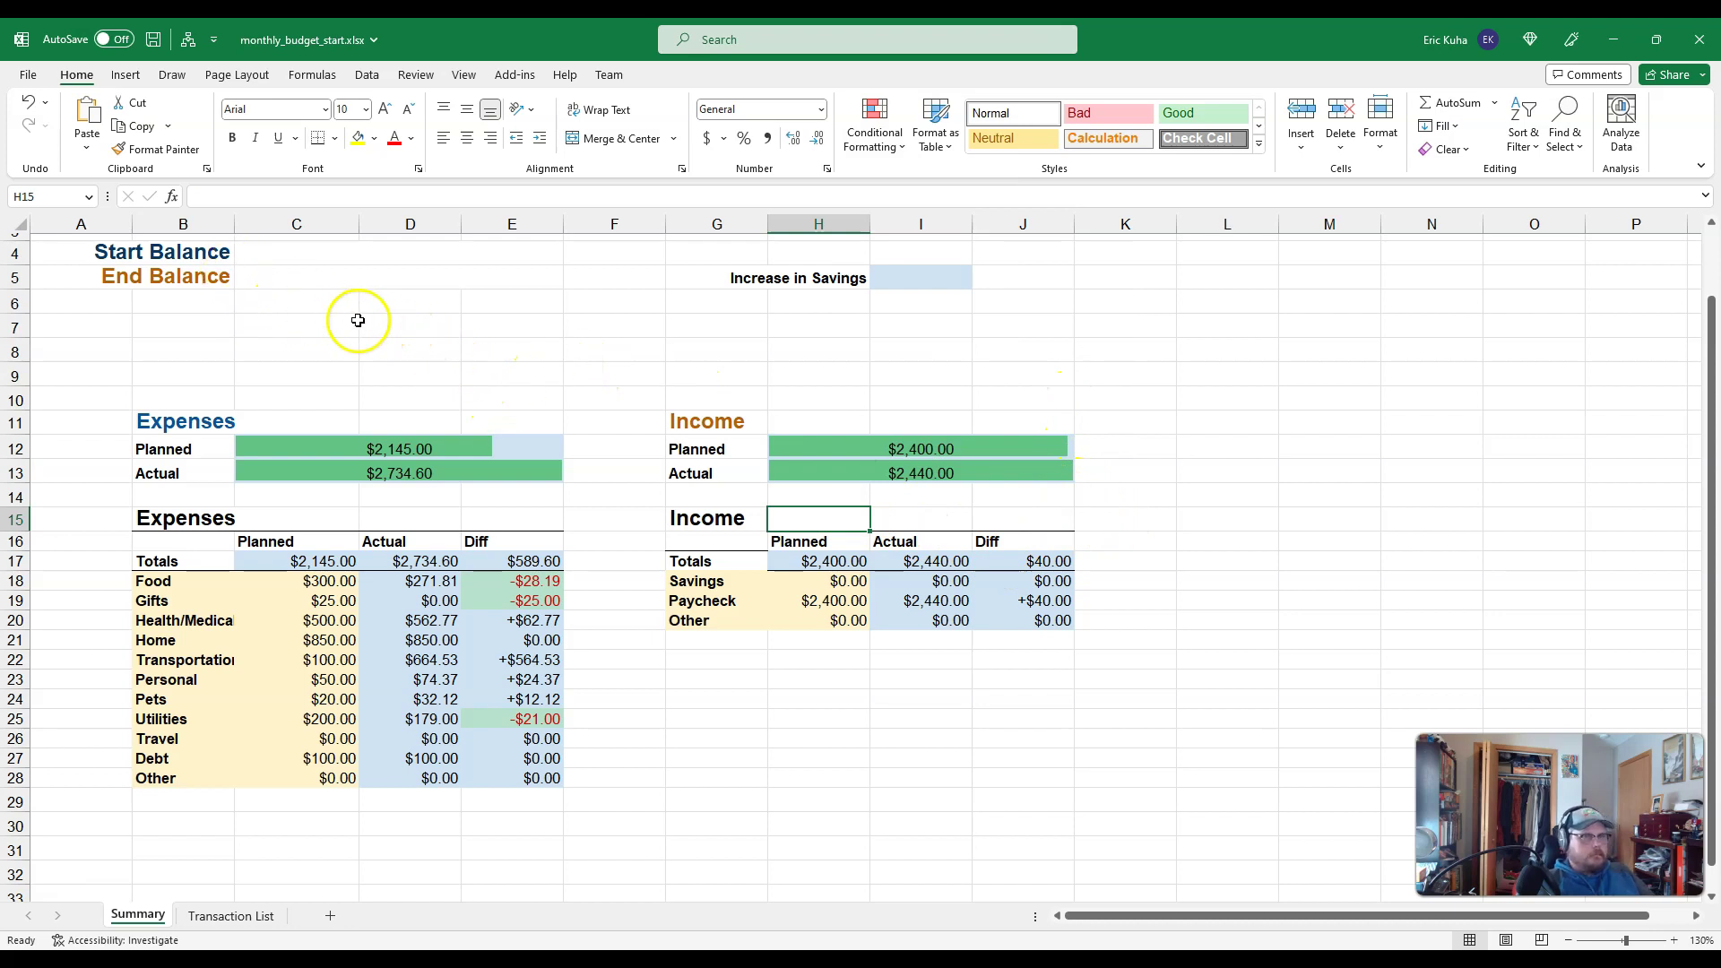
# - Link the Start Balance cell C4 to the starting balance in J2 with =J2
pyautogui.scroll(1, 295, 286)
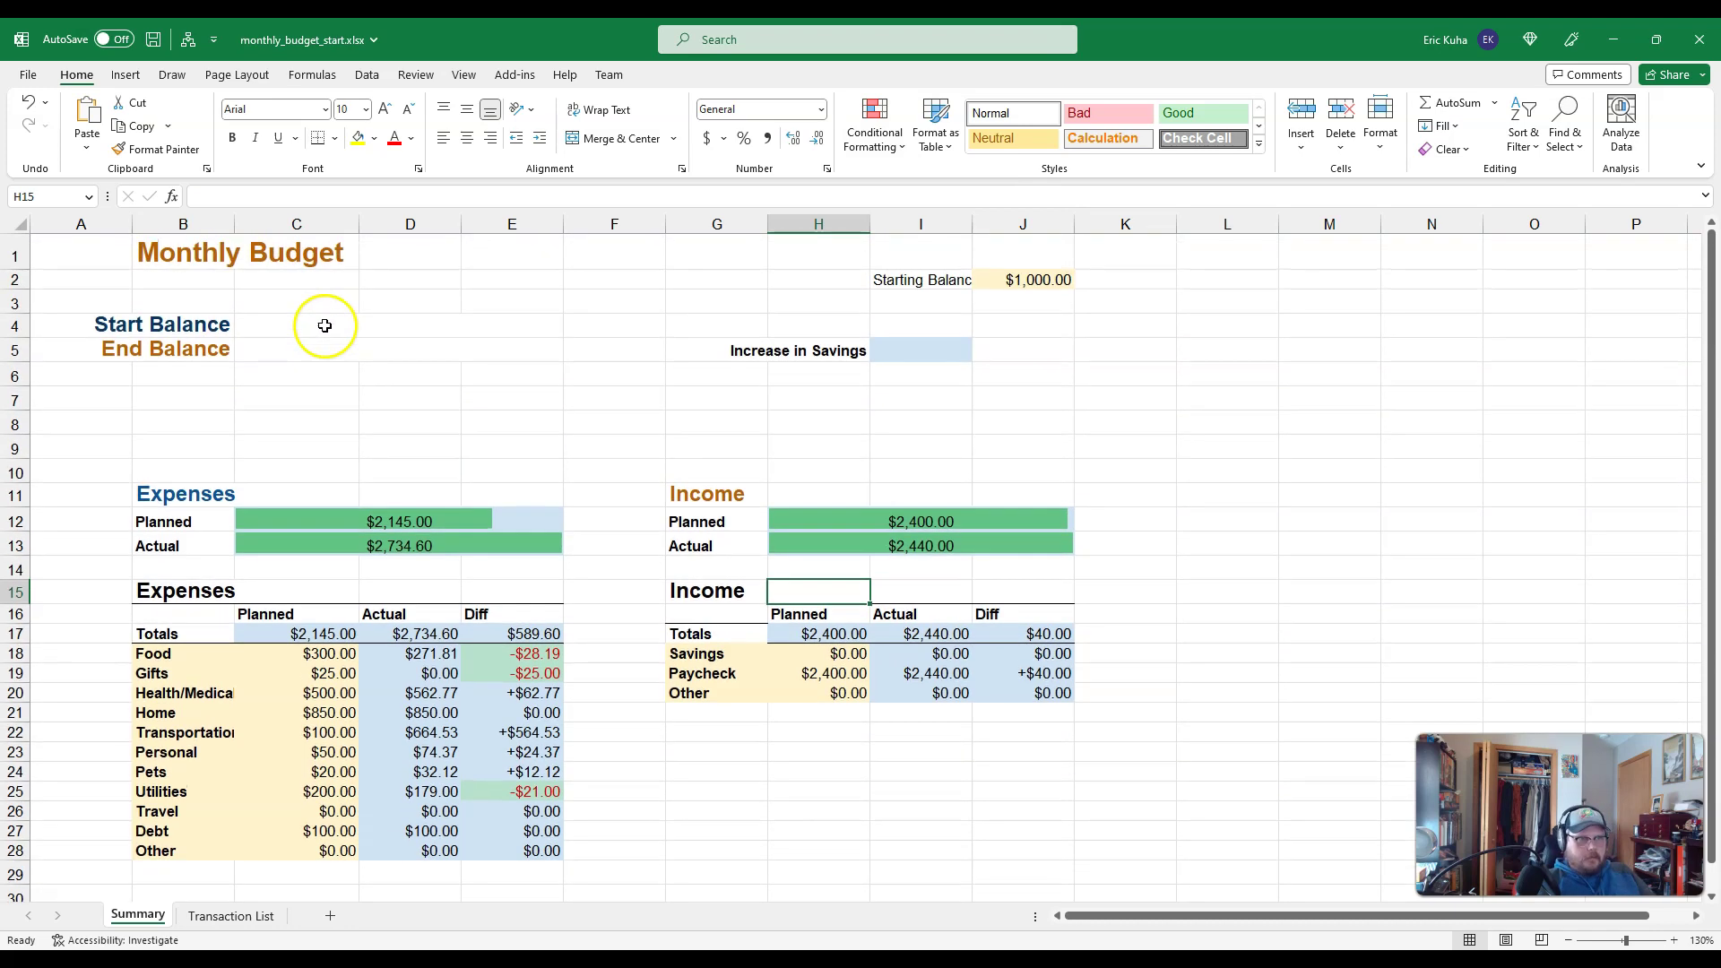
pyautogui.click(397, 325)
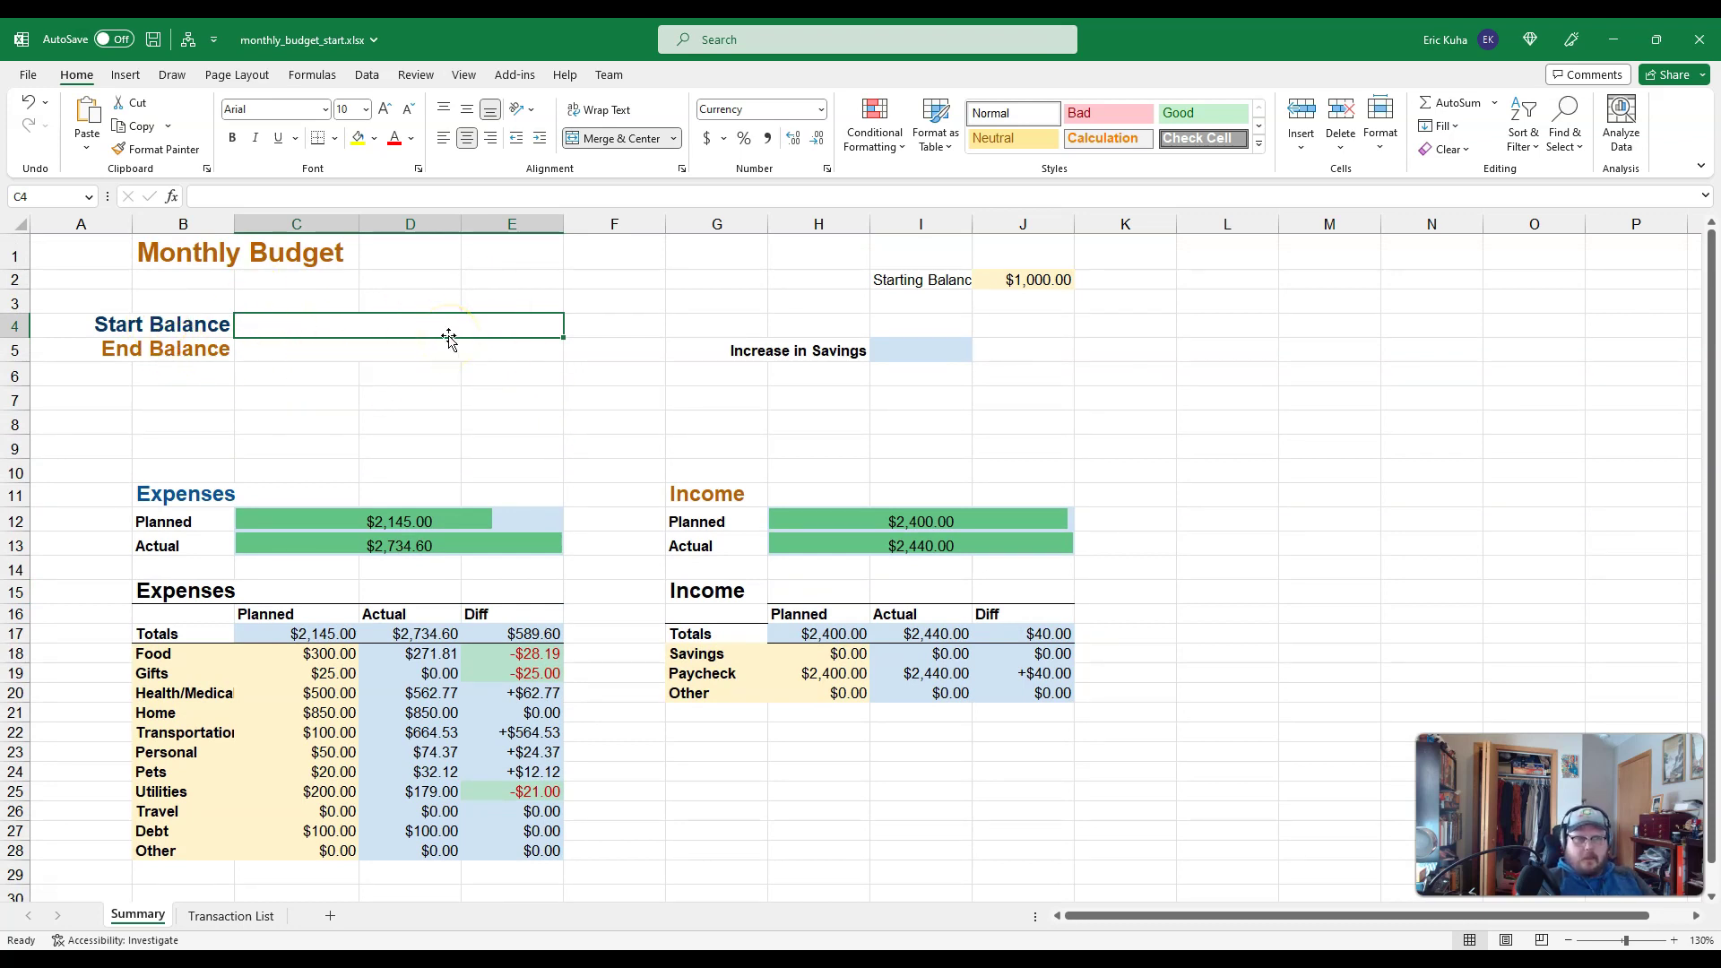
pyautogui.write('=')
pyautogui.click(993, 281)
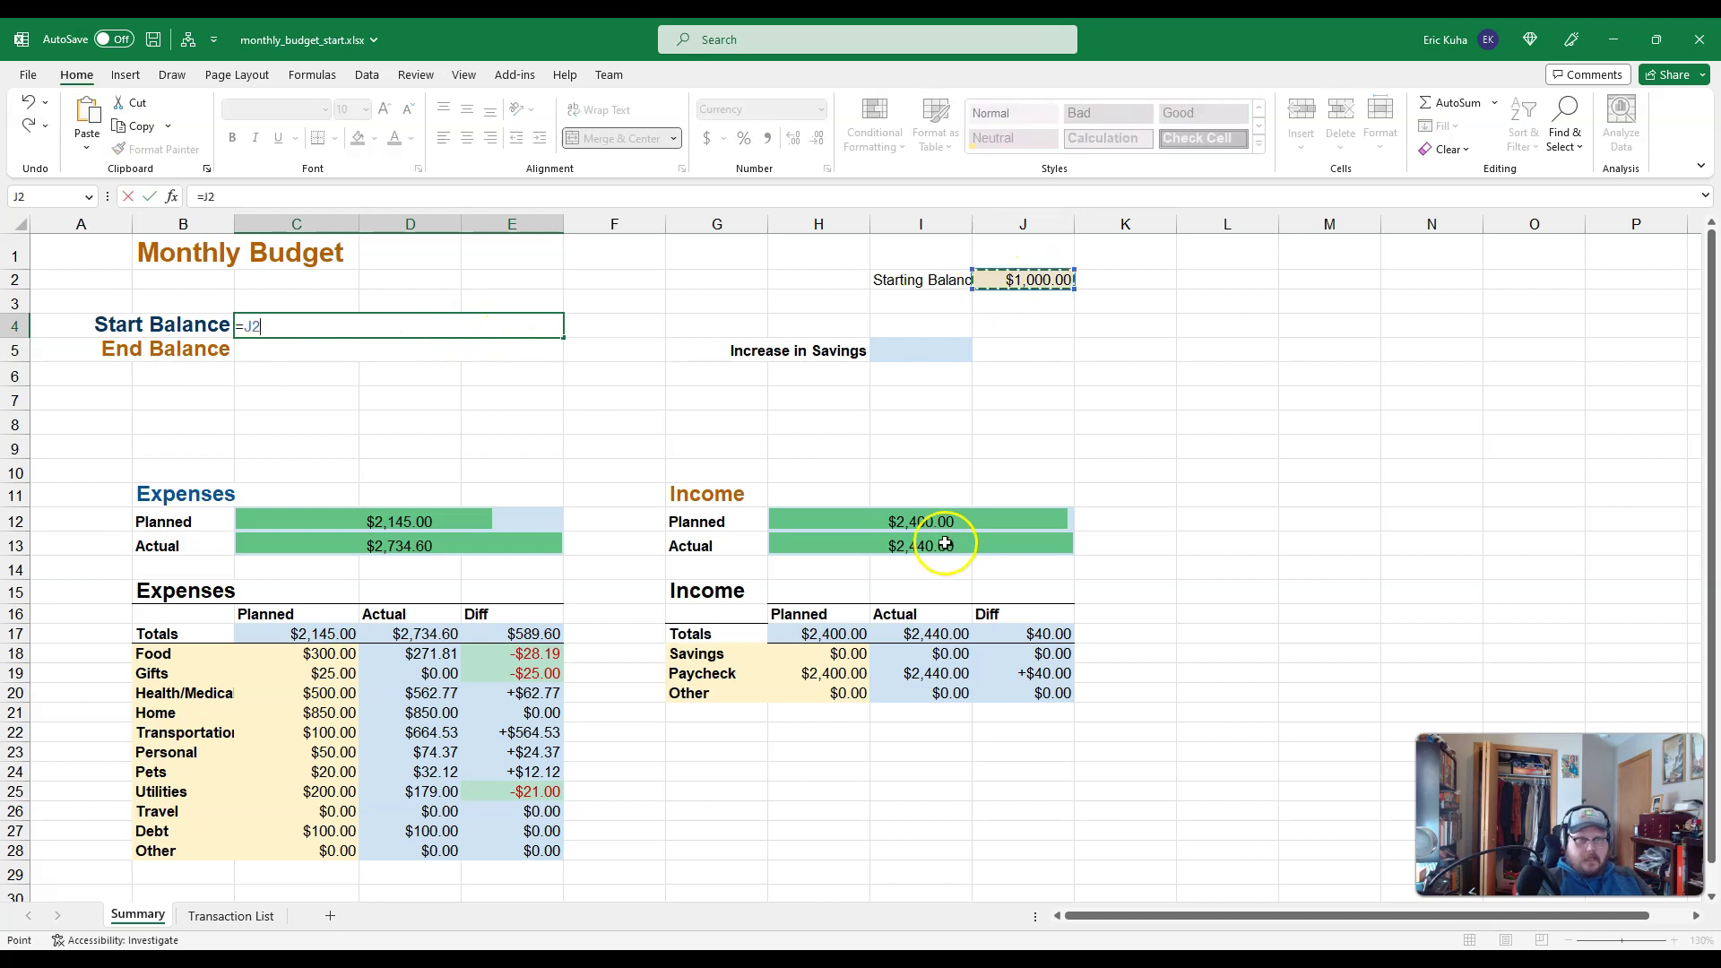
pyautogui.press('Return')
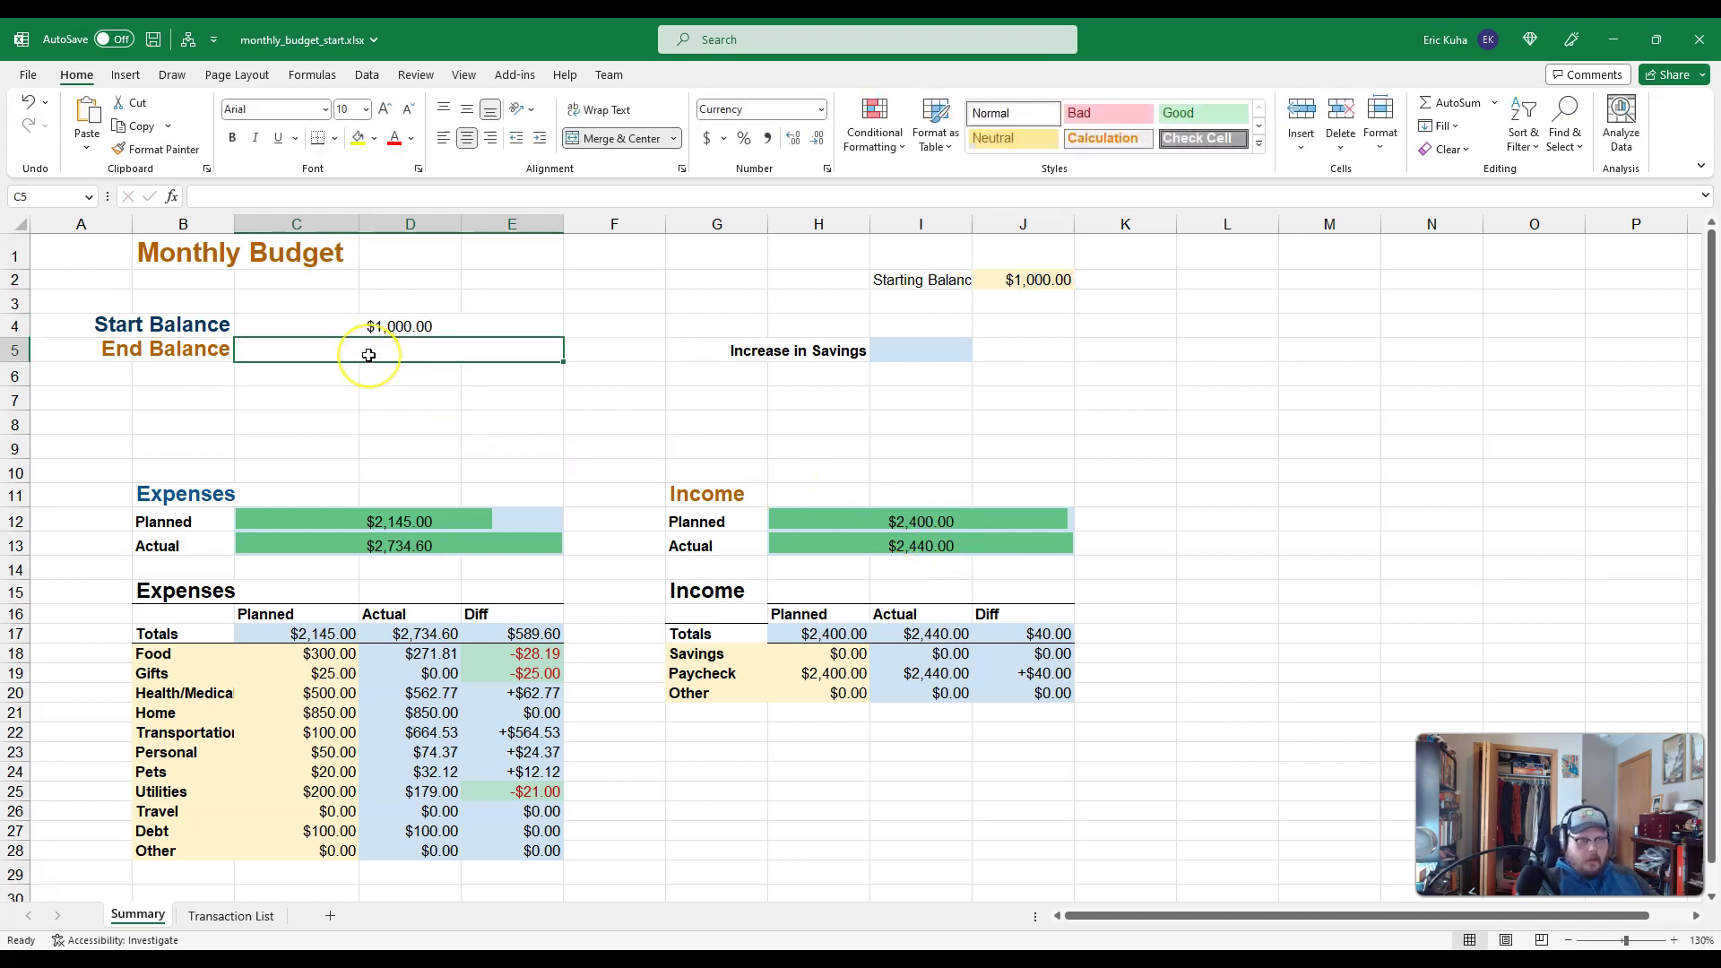
# - Calculate the End Balance in C5 as start balance minus actual expenses plus actual income, =C4-D17+I17
pyautogui.write('=')
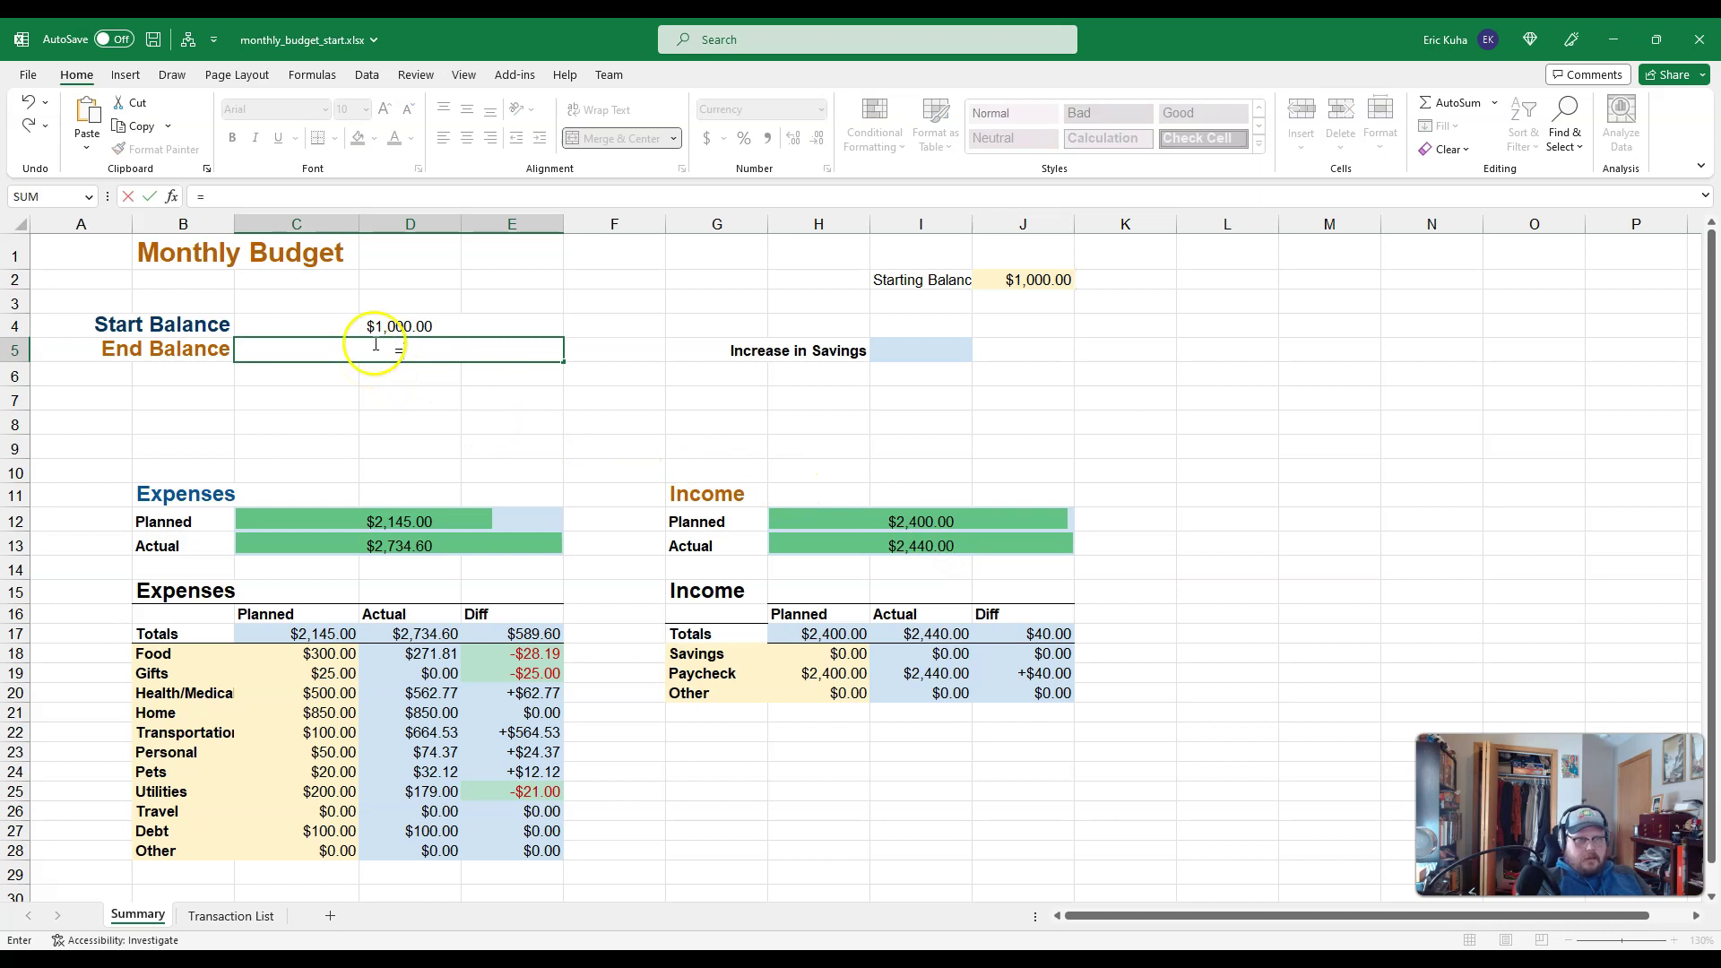
pyautogui.click(393, 324)
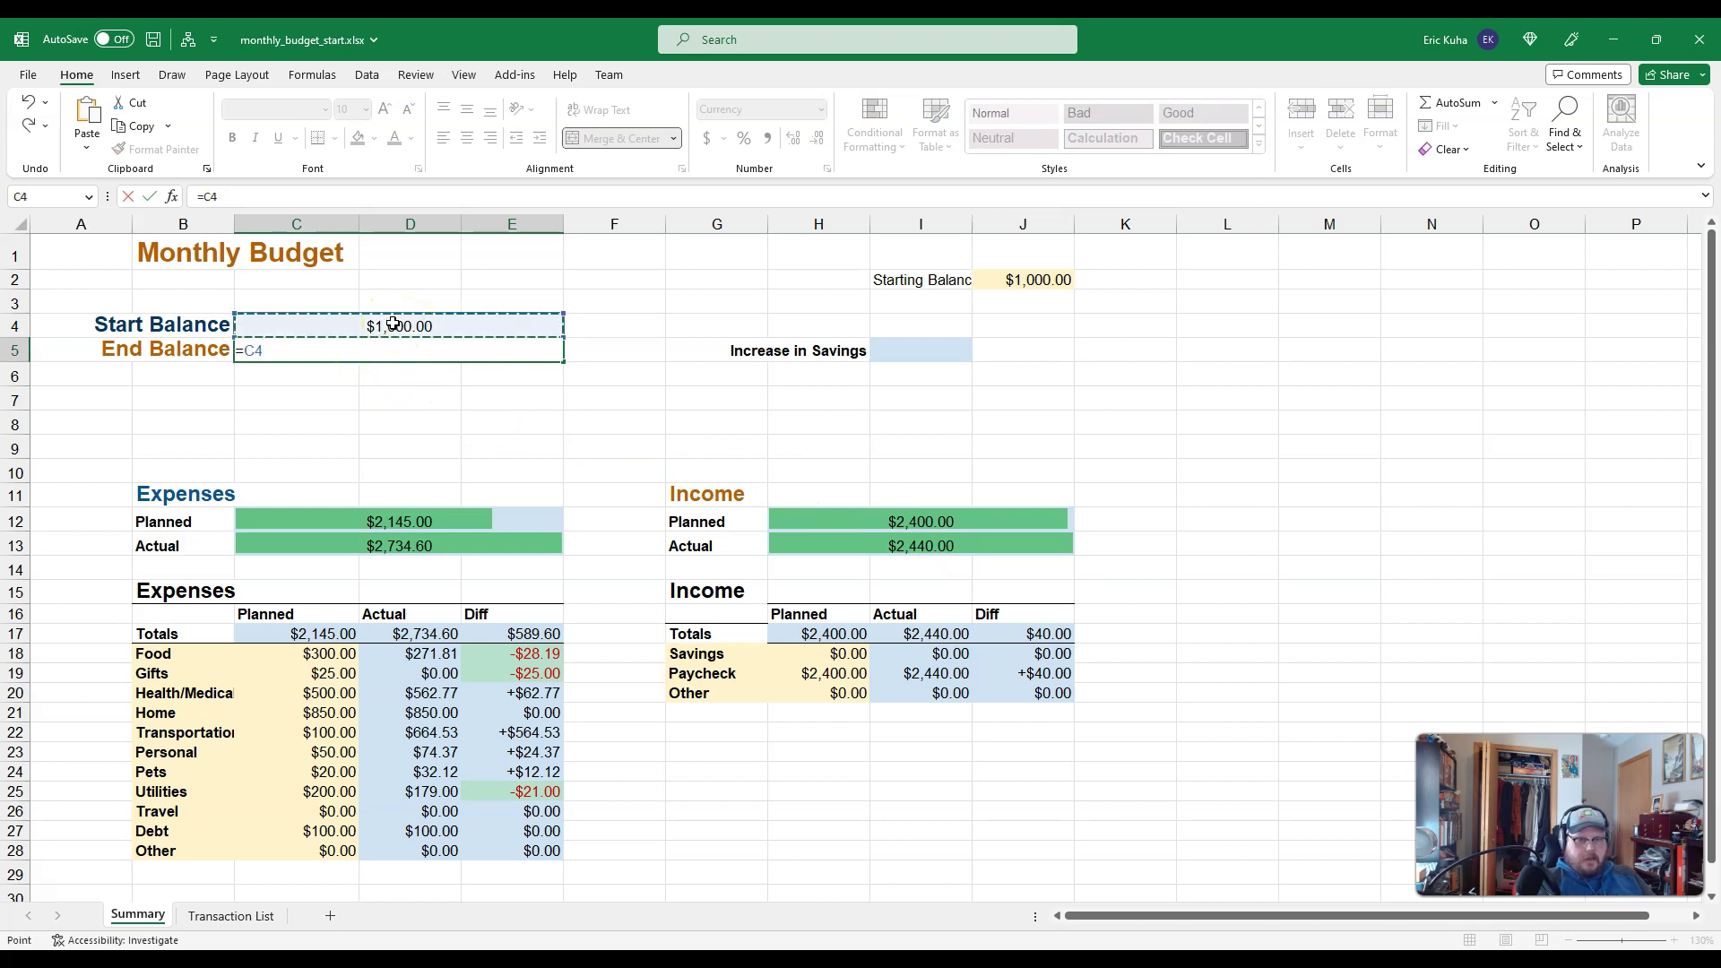
pyautogui.write('-')
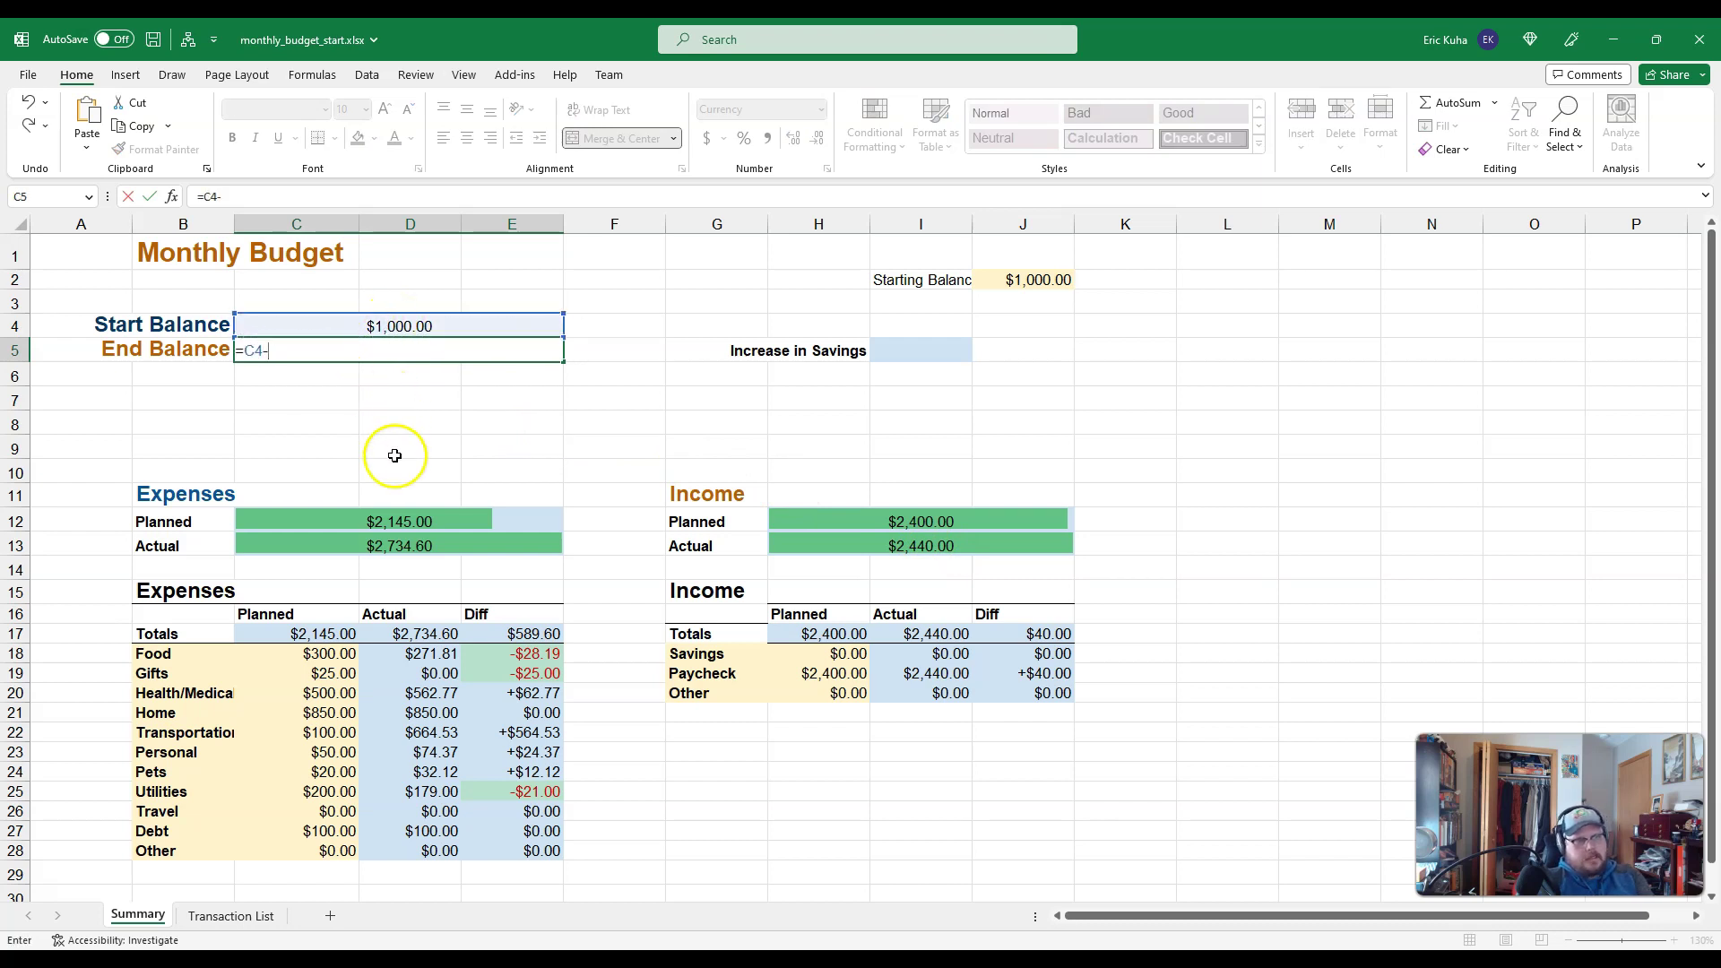
pyautogui.click(402, 633)
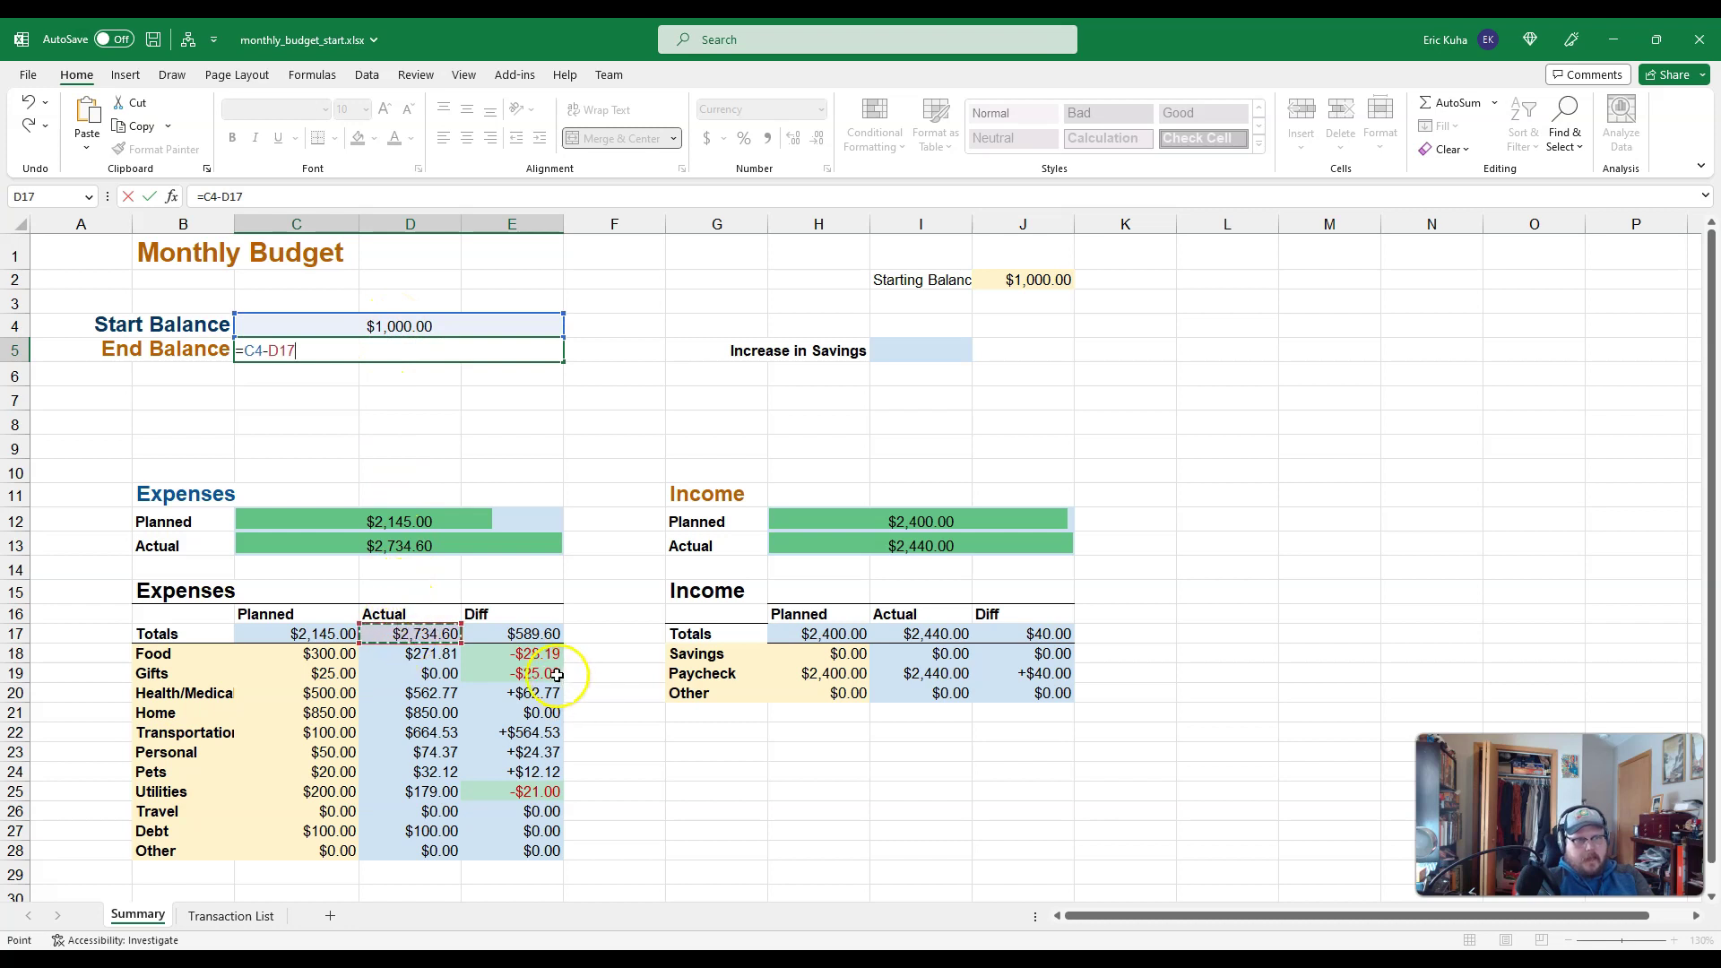
pyautogui.click(896, 636)
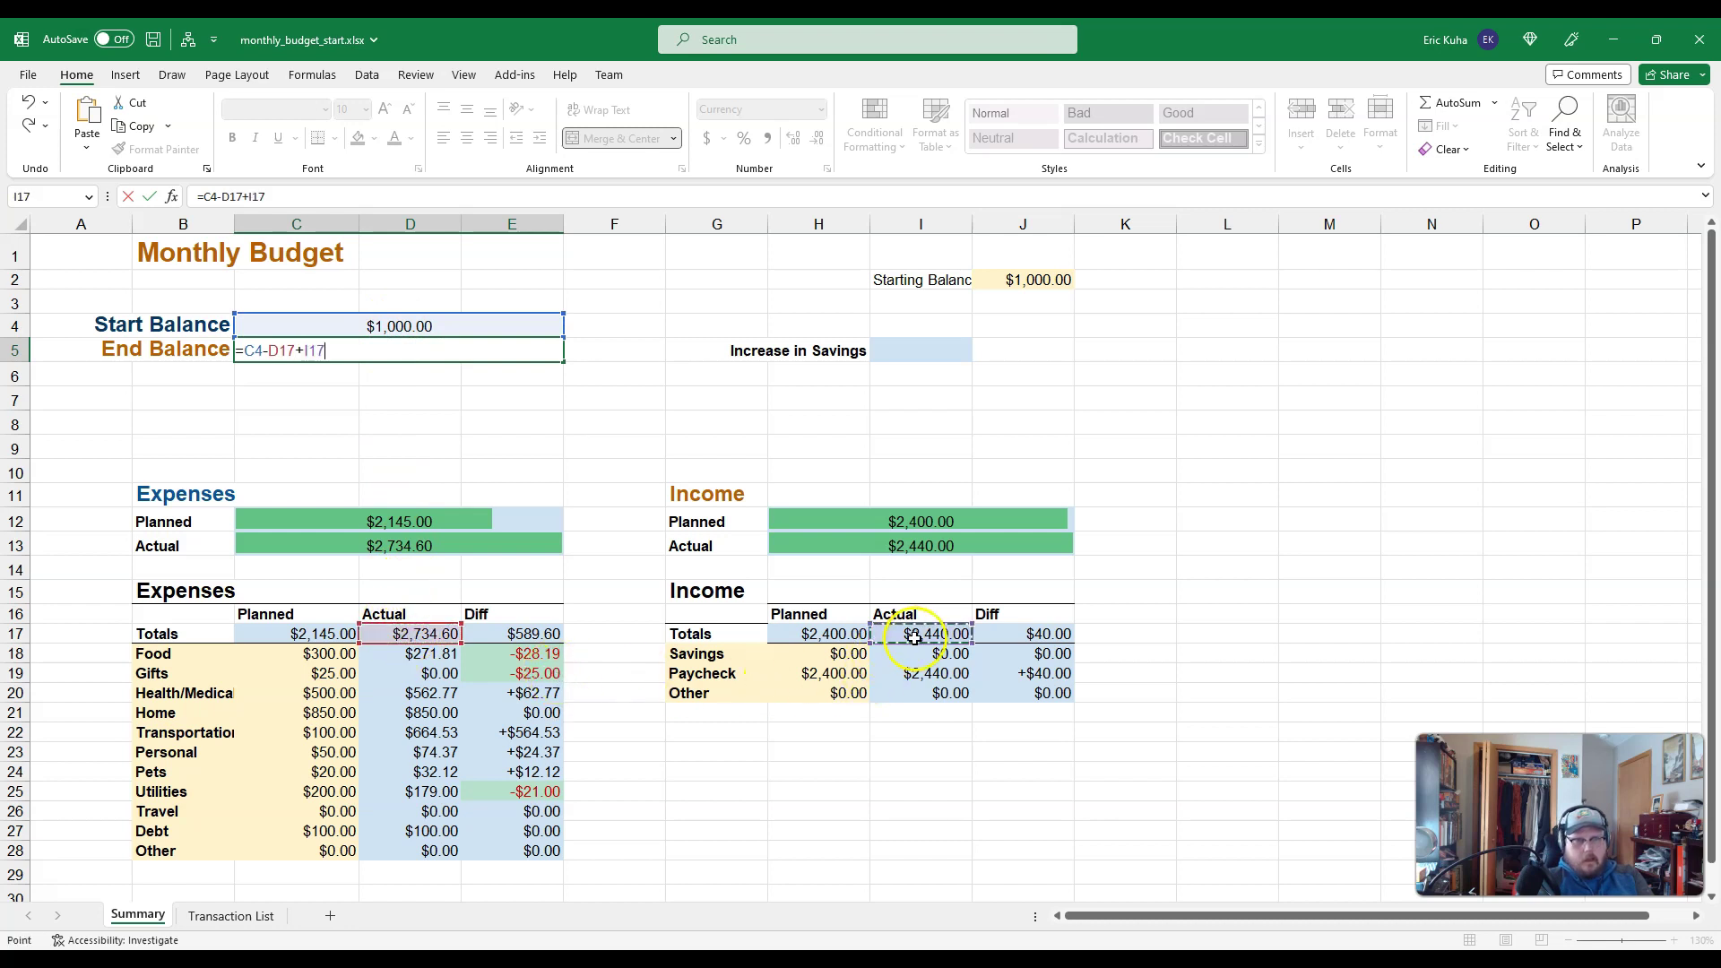
pyautogui.press('Return')
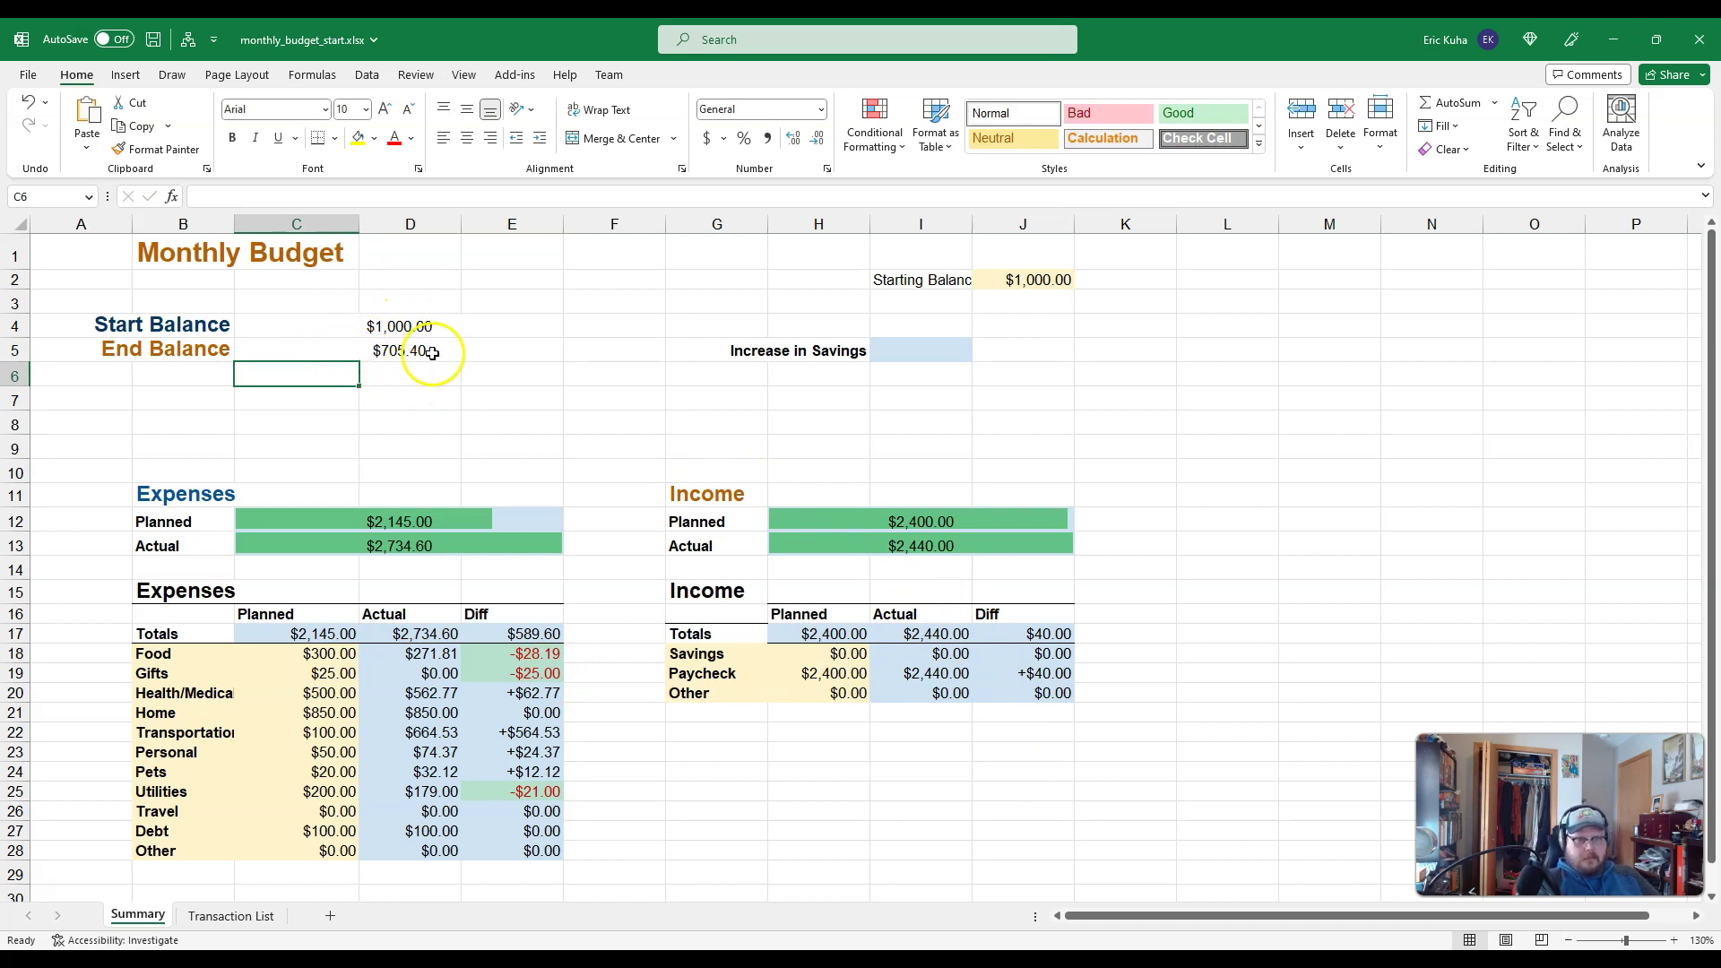
# - Apply solid blue data bars to the Start Balance and End Balance cells C4:C5
pyautogui.moveTo(400, 327); pyautogui.dragTo(414, 350)
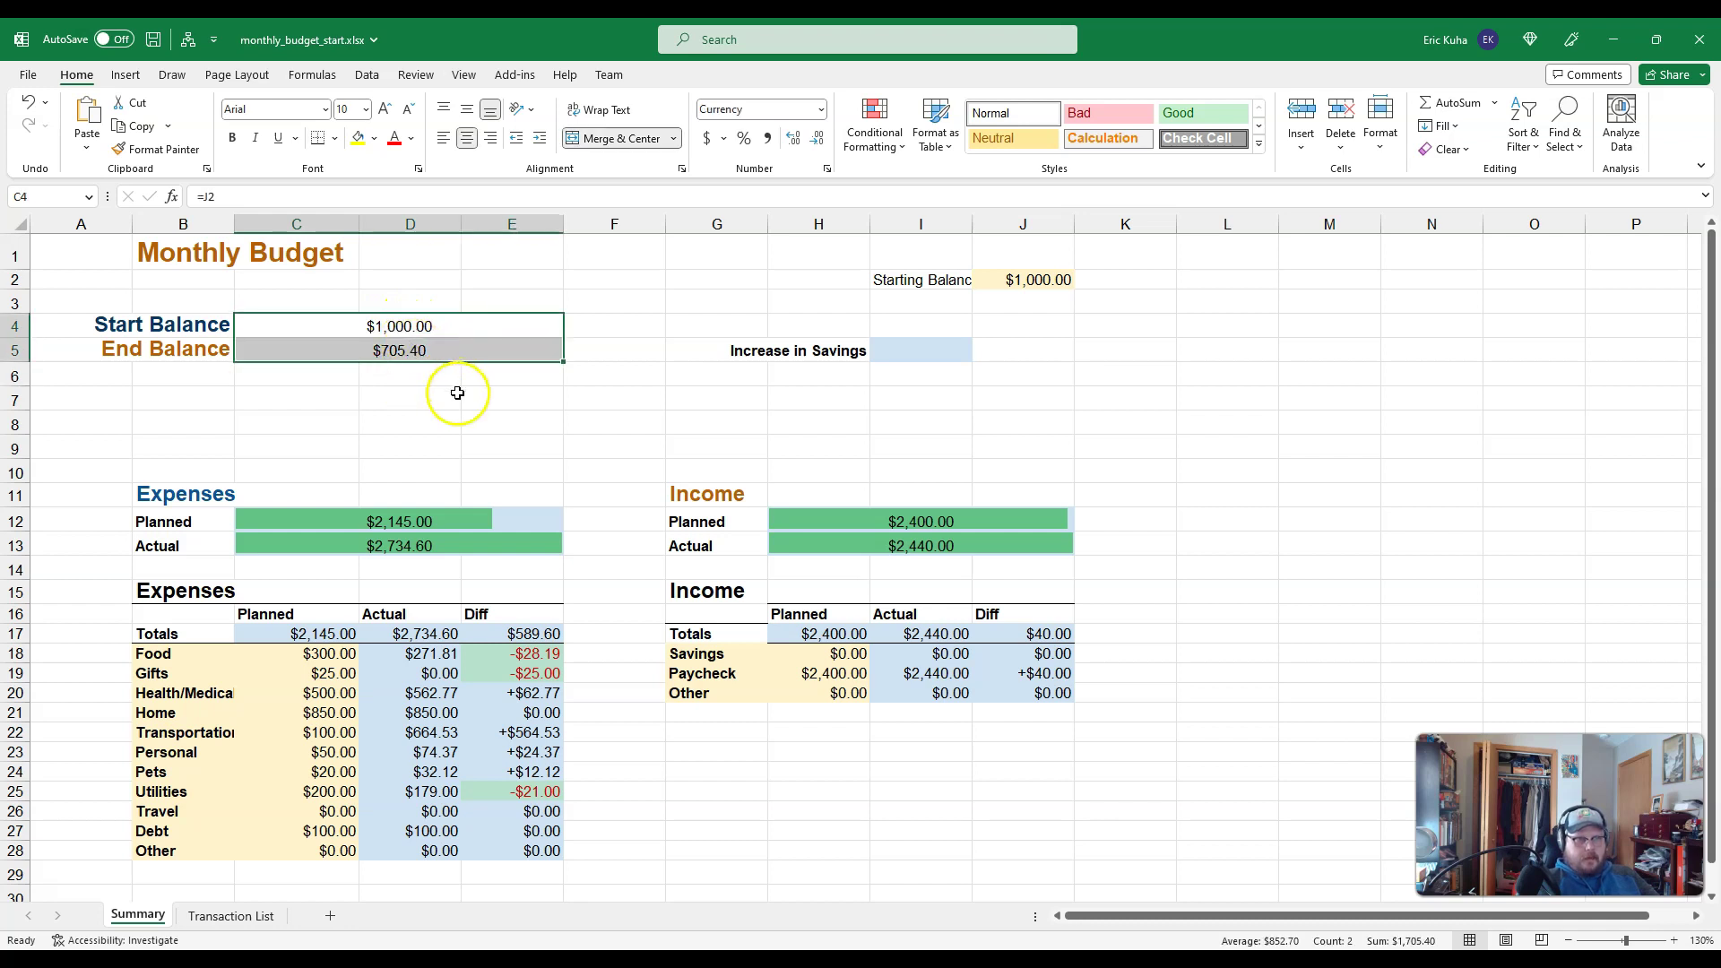
pyautogui.click(871, 125)
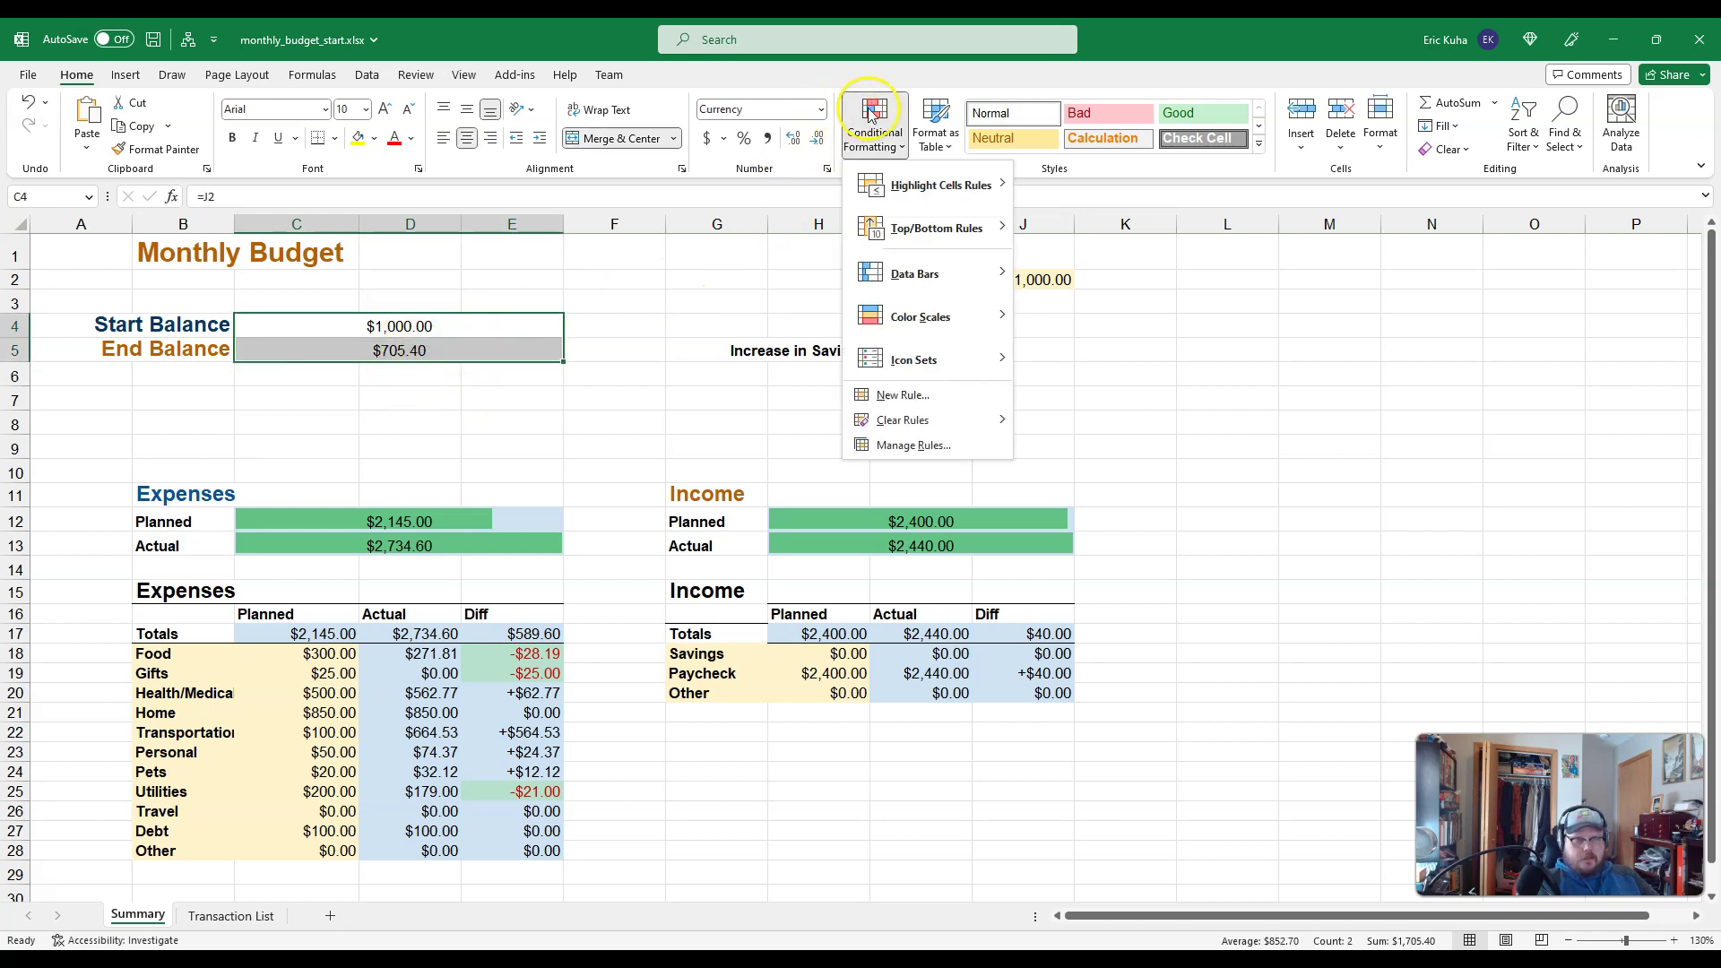
pyautogui.moveTo(923, 272)
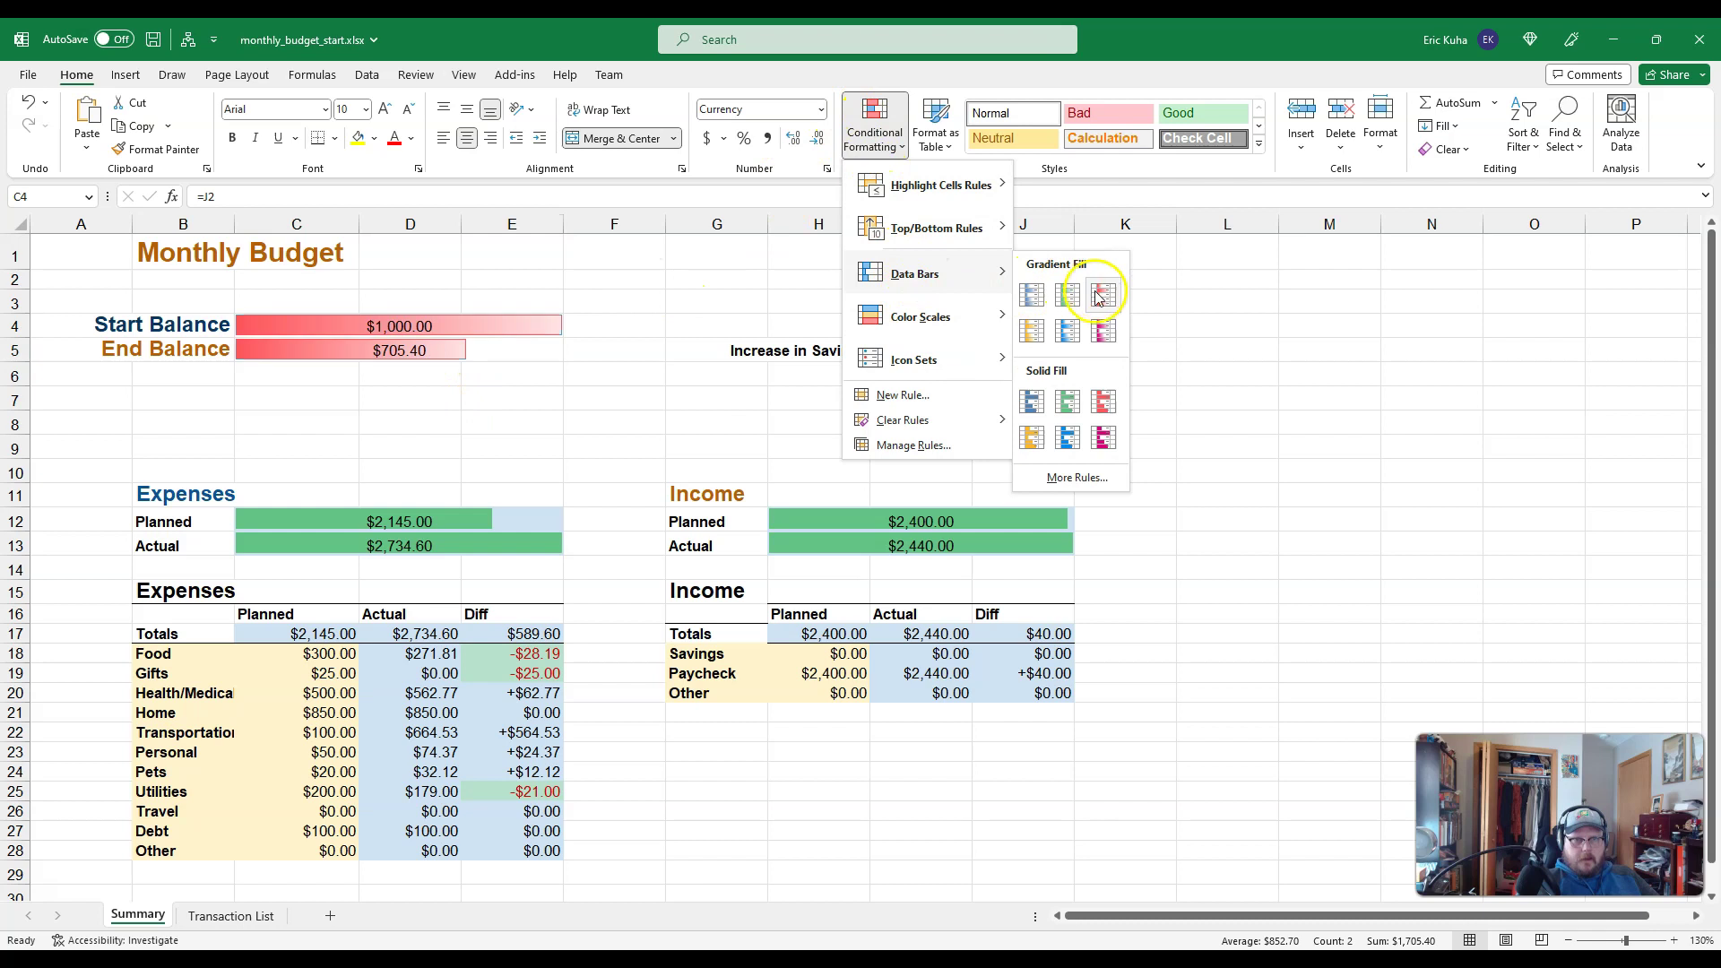
pyautogui.click(1032, 402)
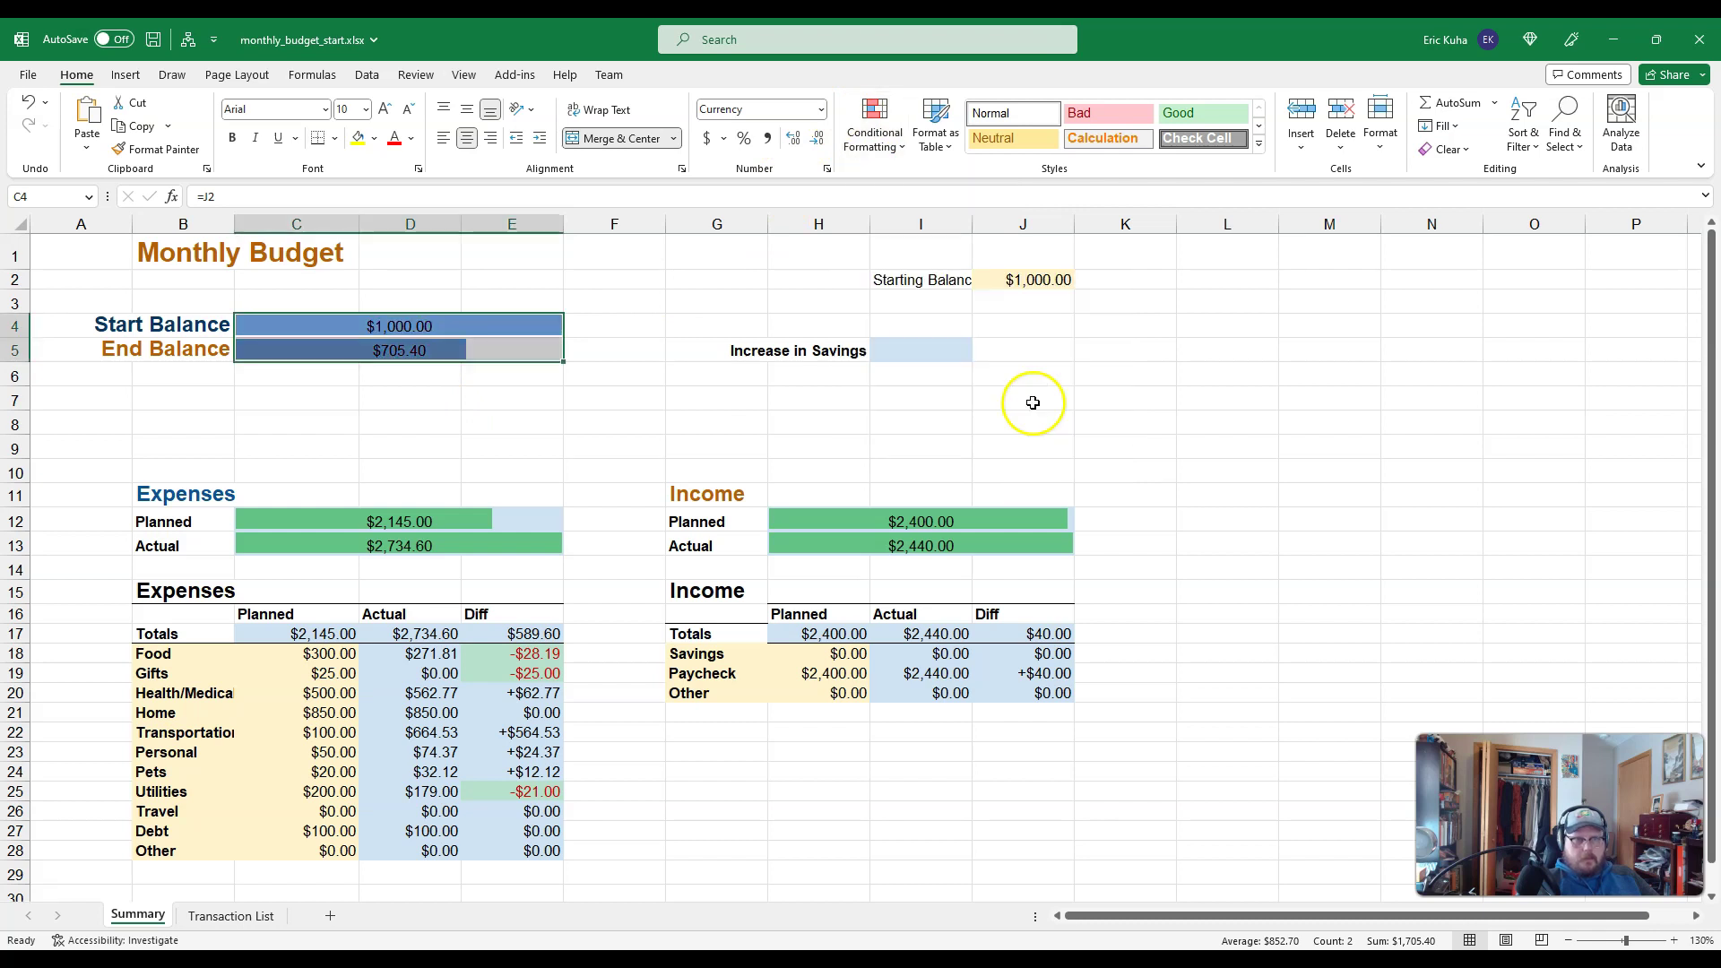
pyautogui.click(489, 395)
# - Try calculating Increase in Savings in I5 as the starting balance minus the end balance, and clear the cell
pyautogui.click(912, 354)
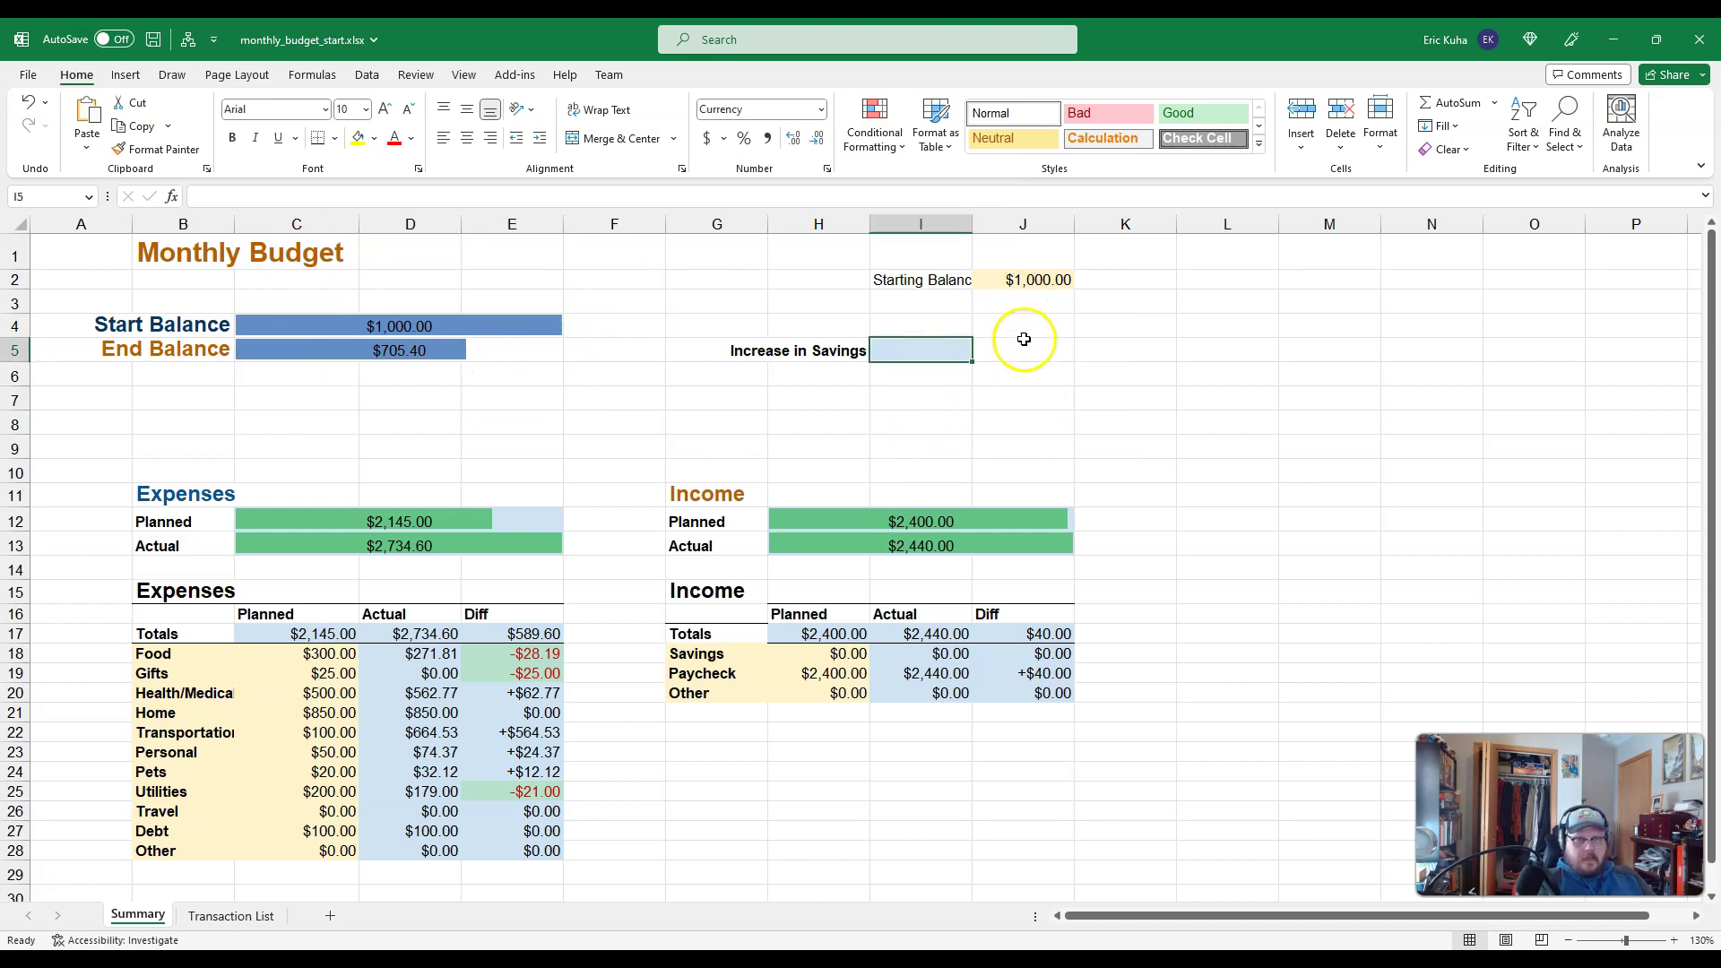
pyautogui.write('=')
pyautogui.click(1032, 280)
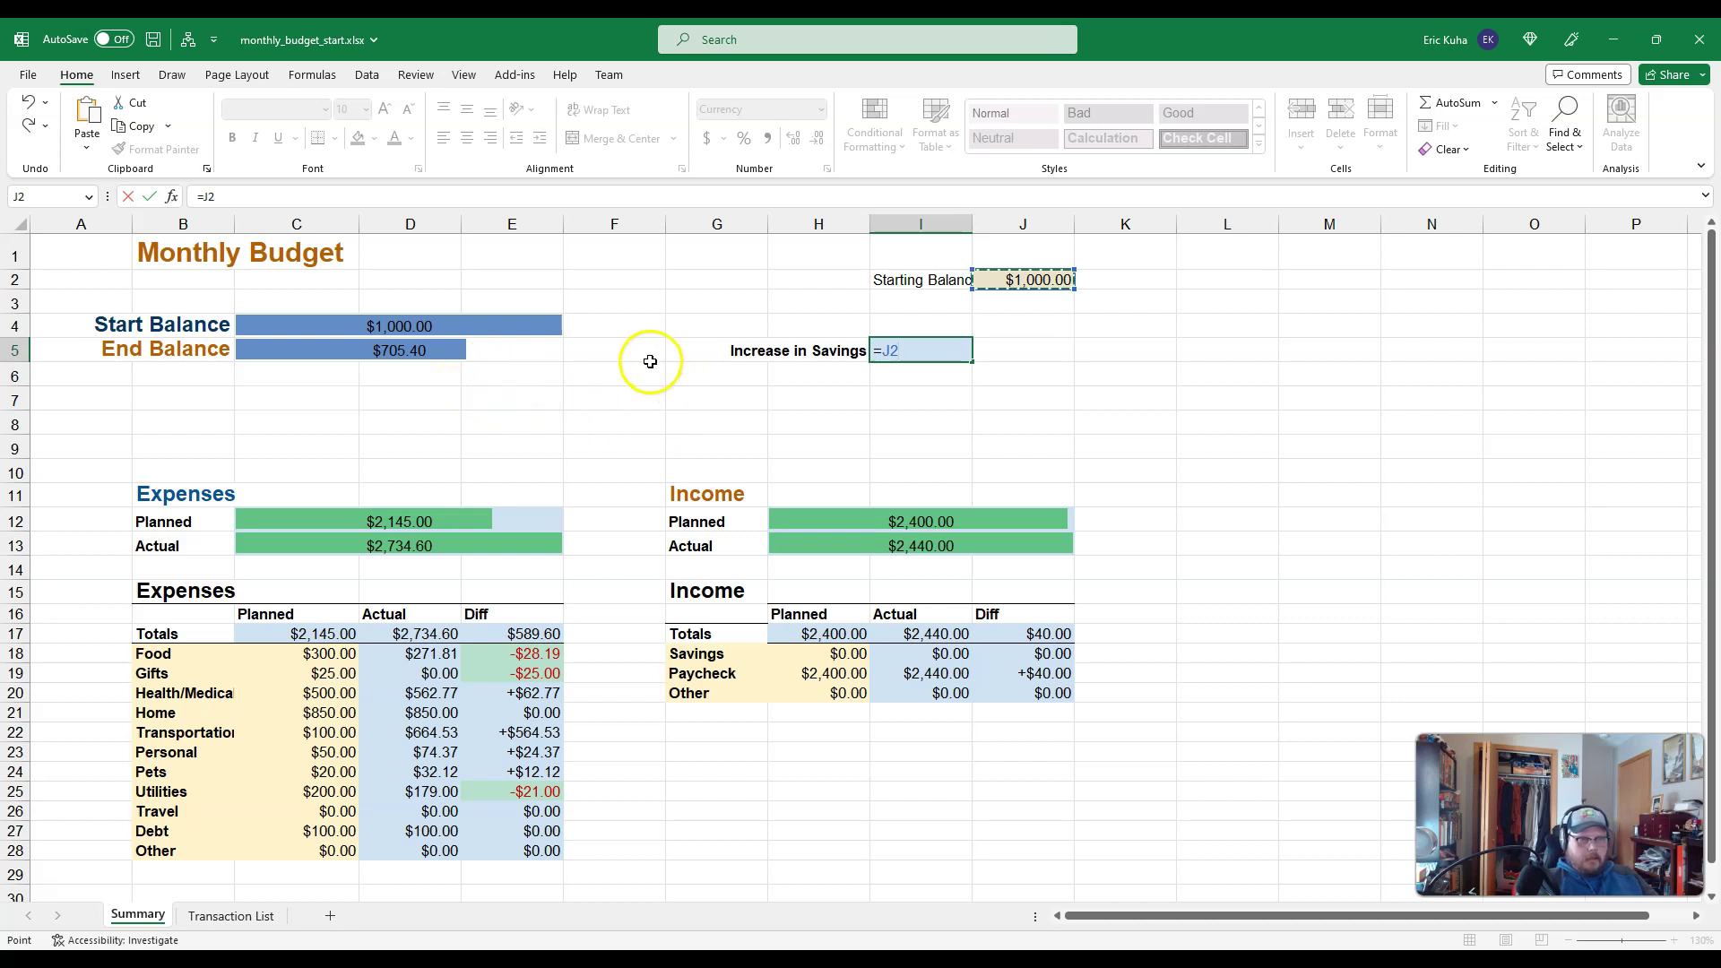
pyautogui.click(395, 327)
pyautogui.write('-')
pyautogui.press('Return')
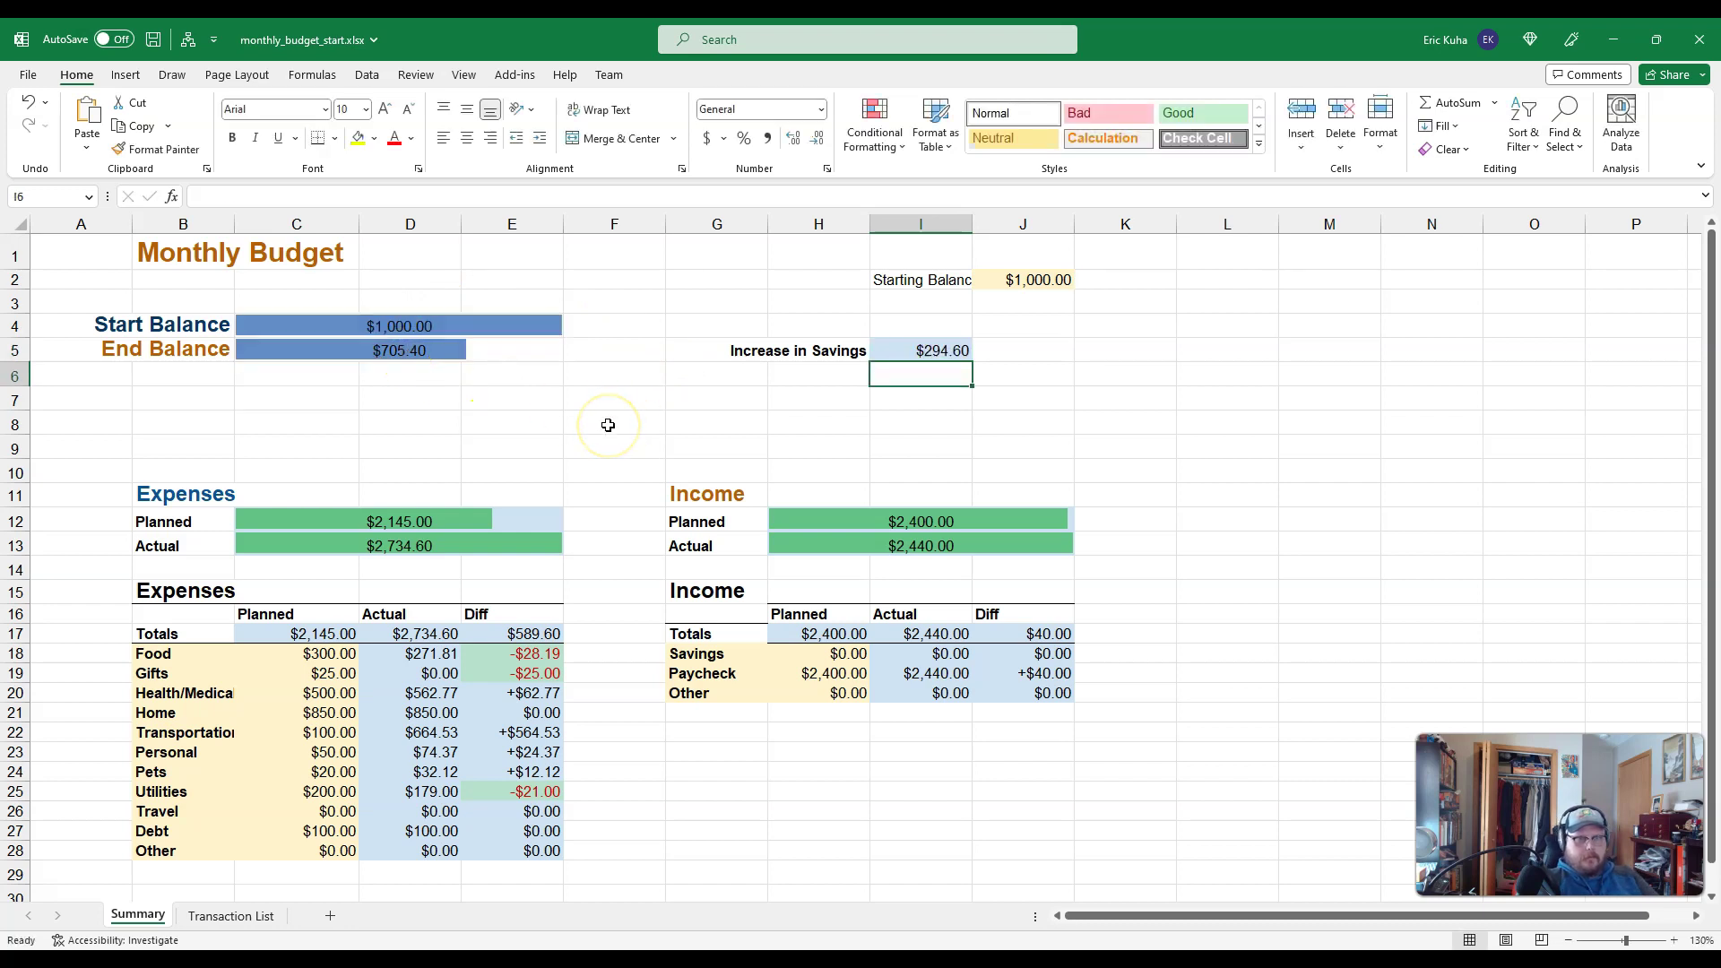
pyautogui.click(900, 346)
pyautogui.press('Delete')
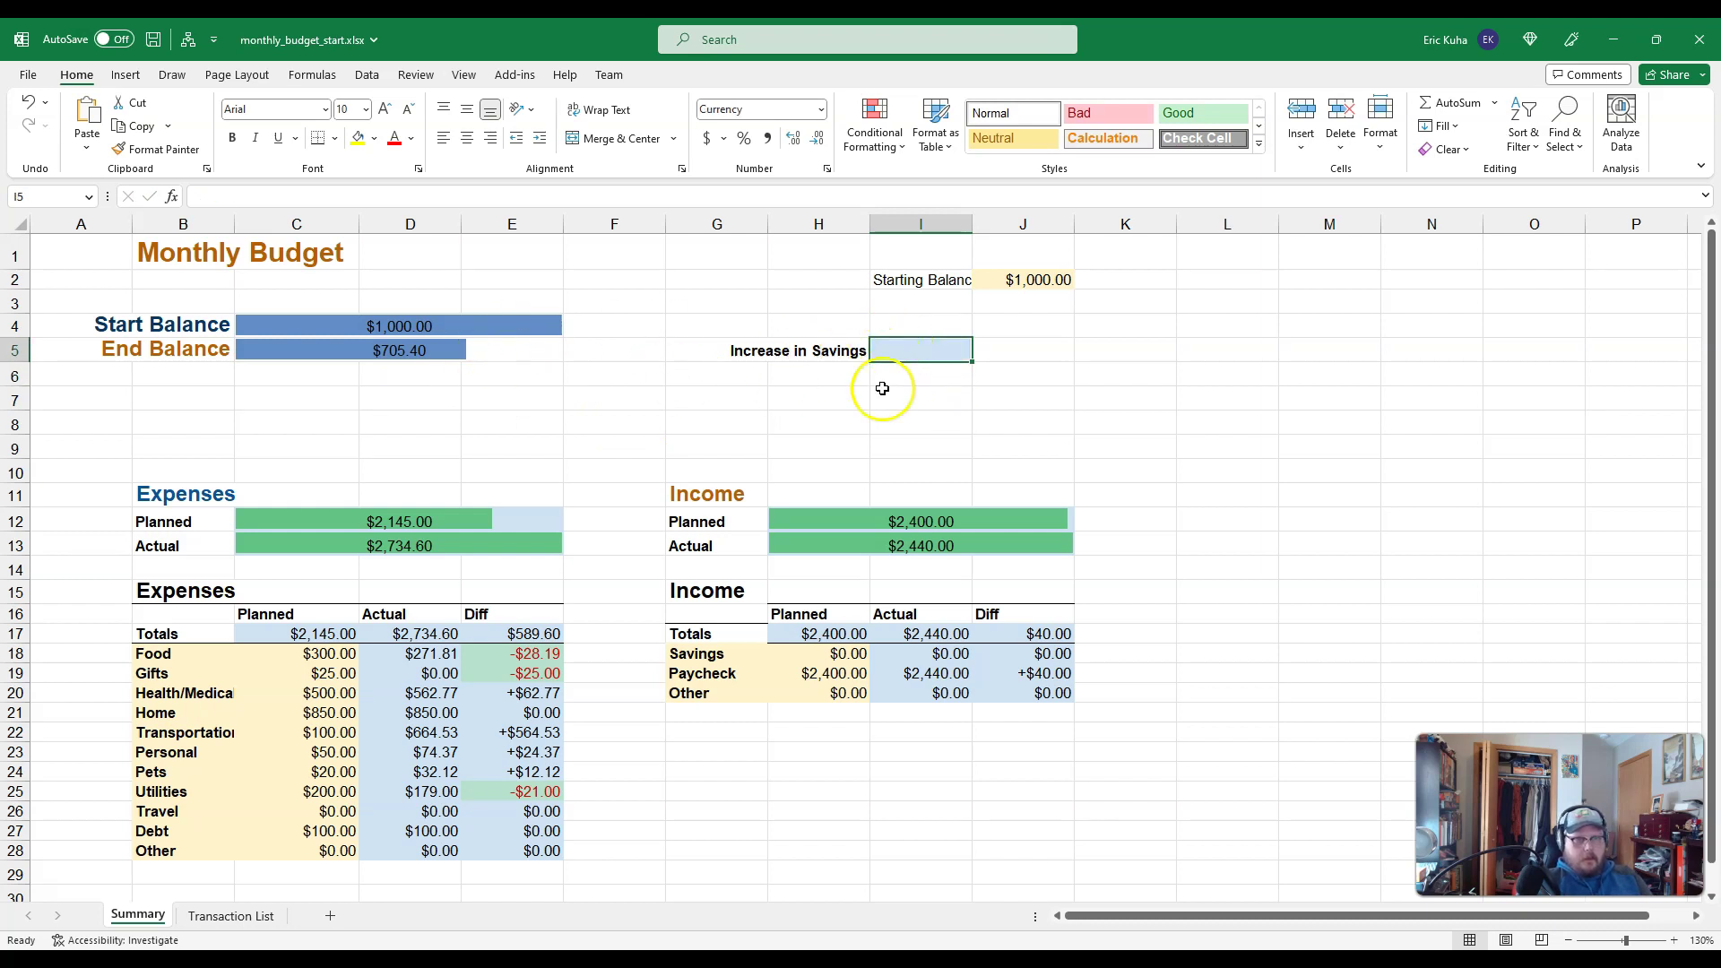
# - Calculate Increase in Savings in I5 as the end balance minus the start balance, =C5-C4
pyautogui.write('=')
pyautogui.click(435, 352)
pyautogui.write('-')
pyautogui.click(460, 319)
pyautogui.press('Return')
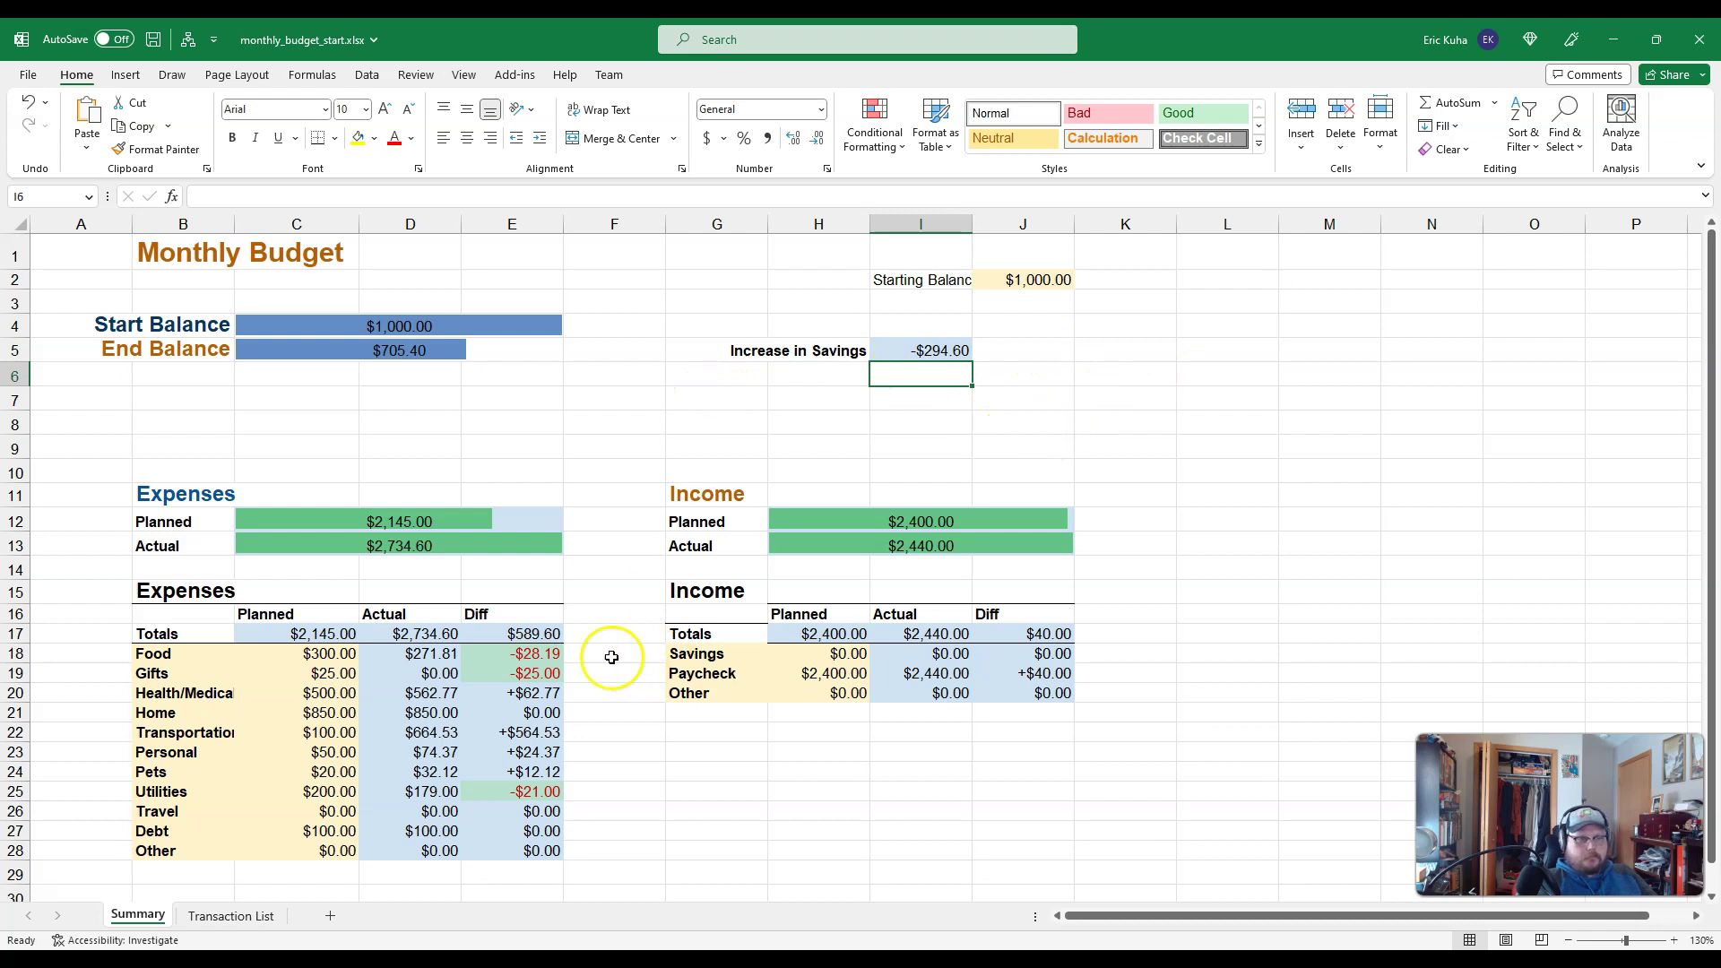
# - Add a 10/10/2020 income transaction of $500 described as Bonus, category Other, in the Transaction List, and return to the Summary sheet
pyautogui.click(224, 916)
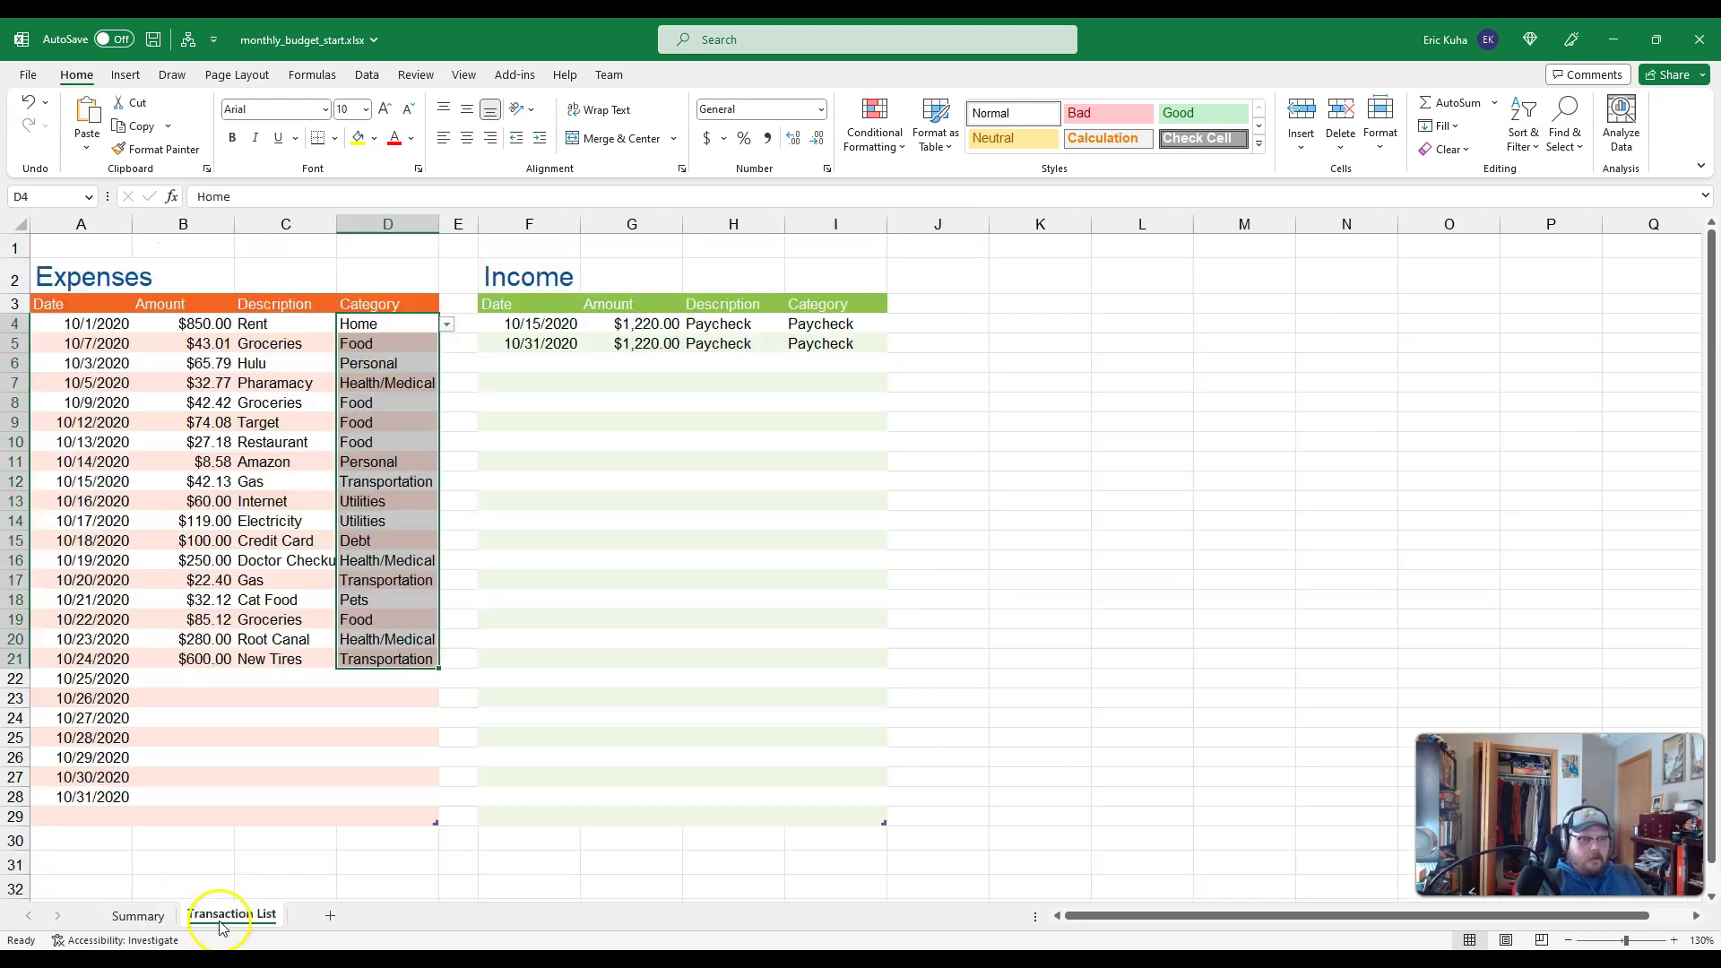
pyautogui.click(547, 363)
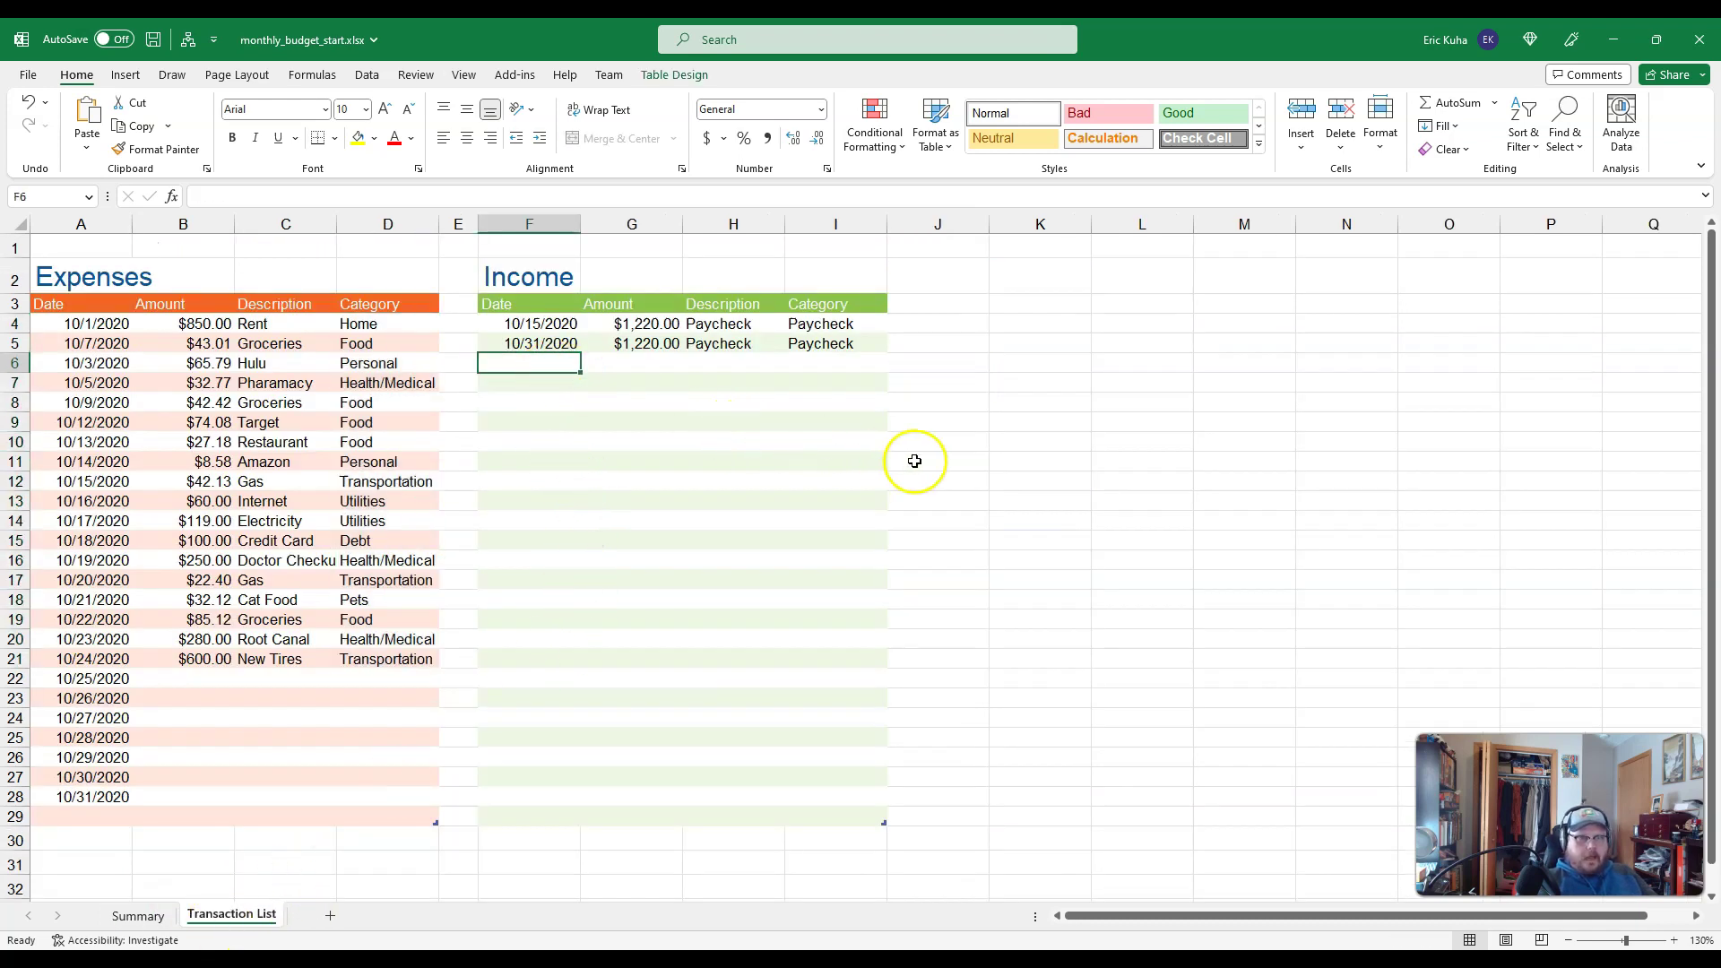
pyautogui.write('10/10/2020')
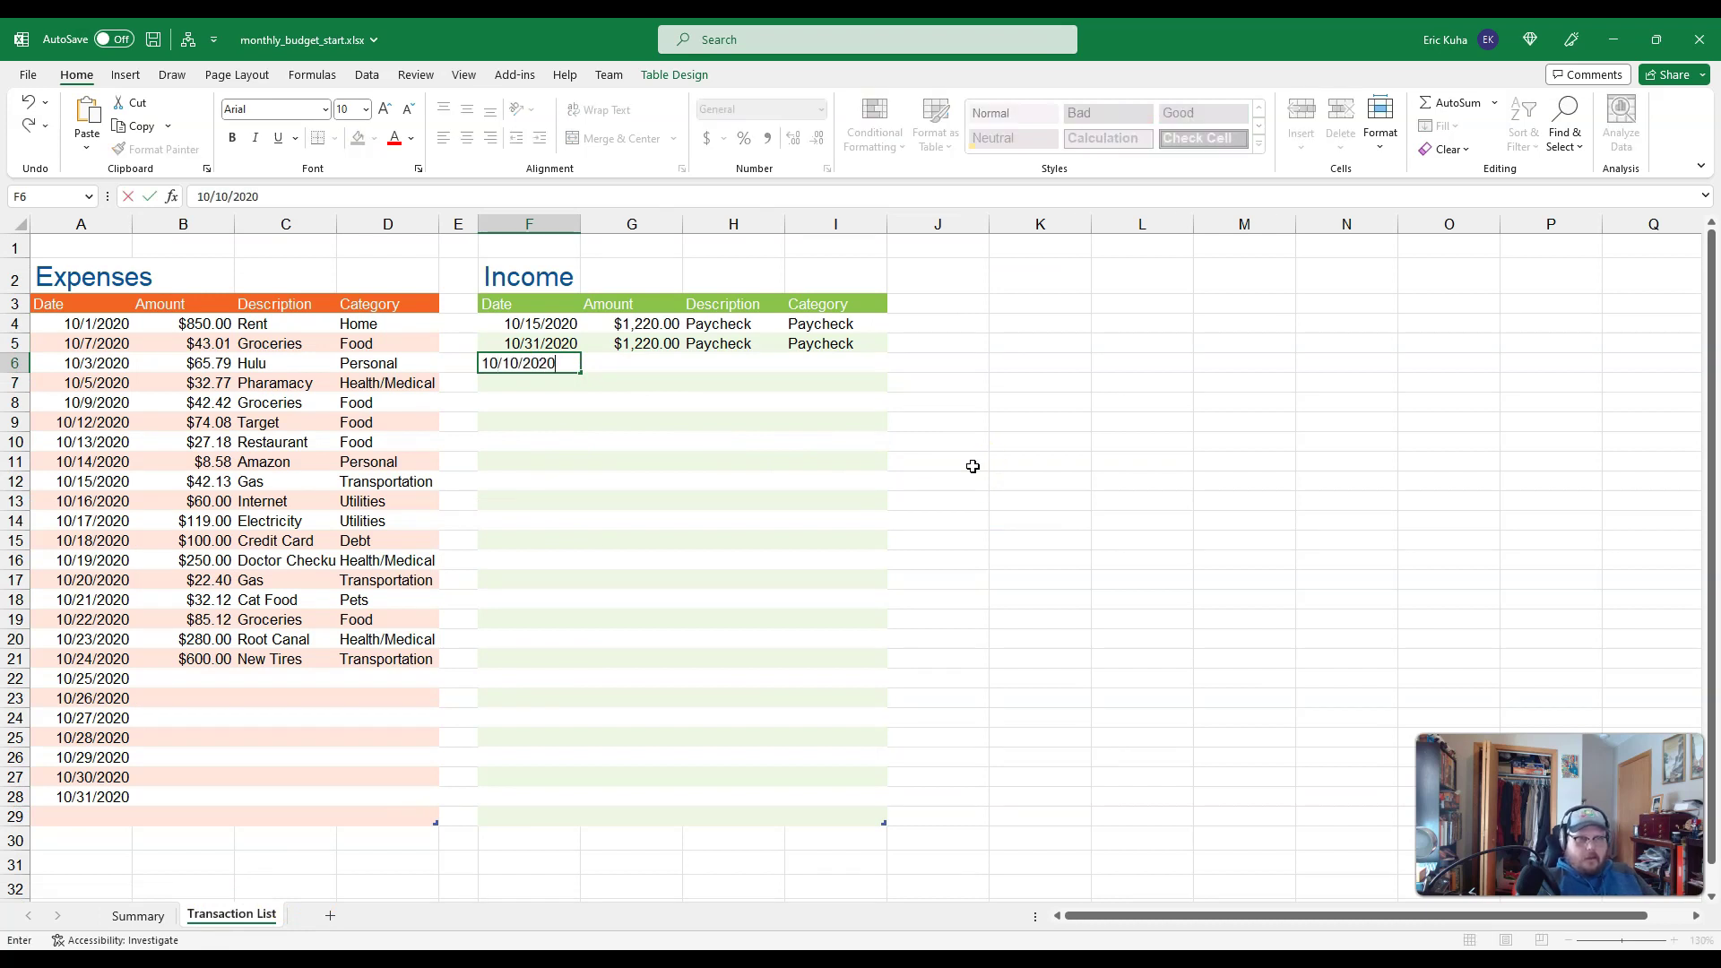
pyautogui.press('Tab')
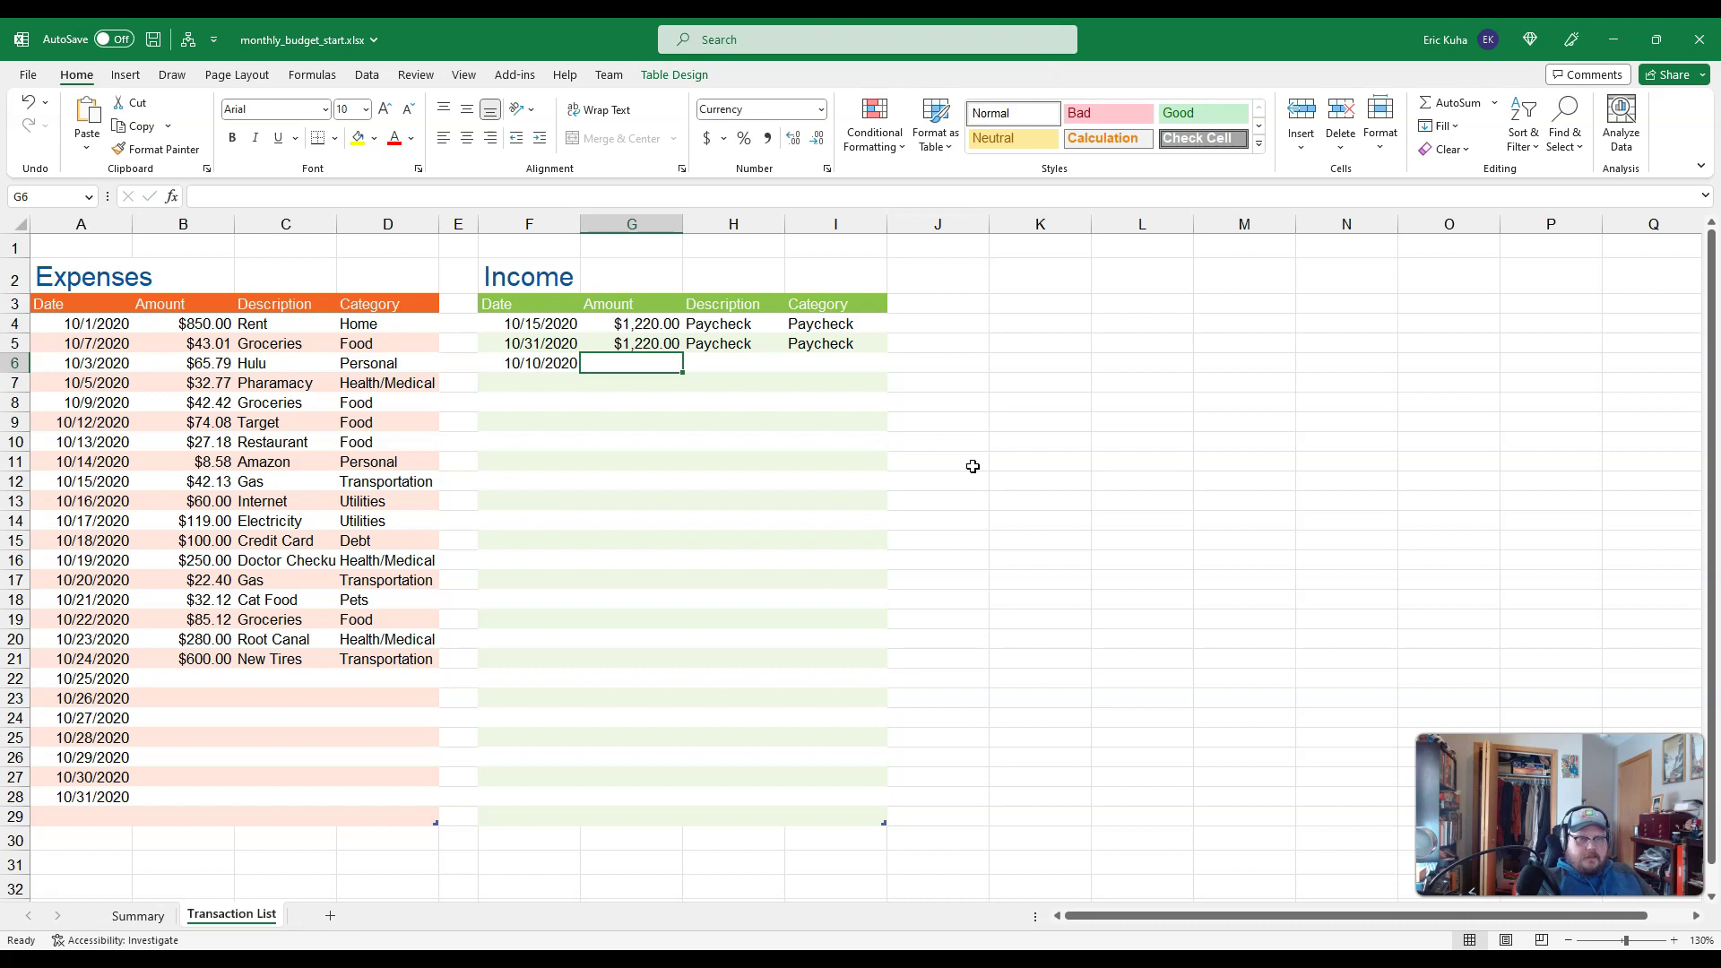
pyautogui.write('500')
pyautogui.press('Tab')
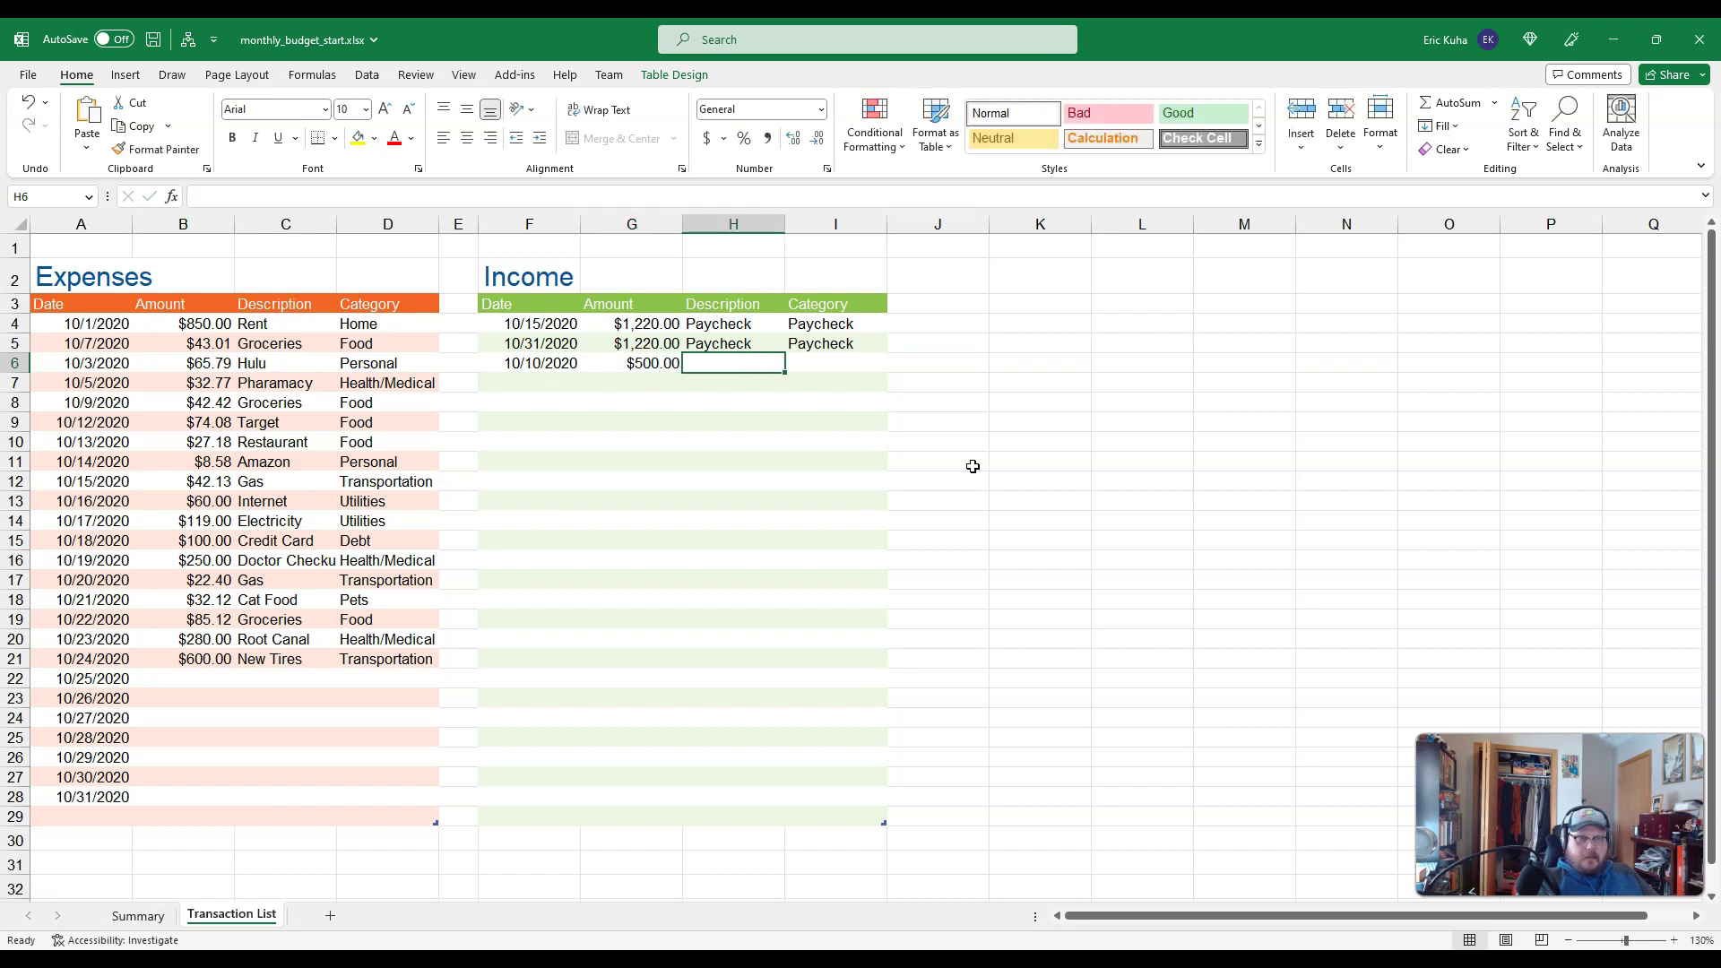
pyautogui.write('Bonus')
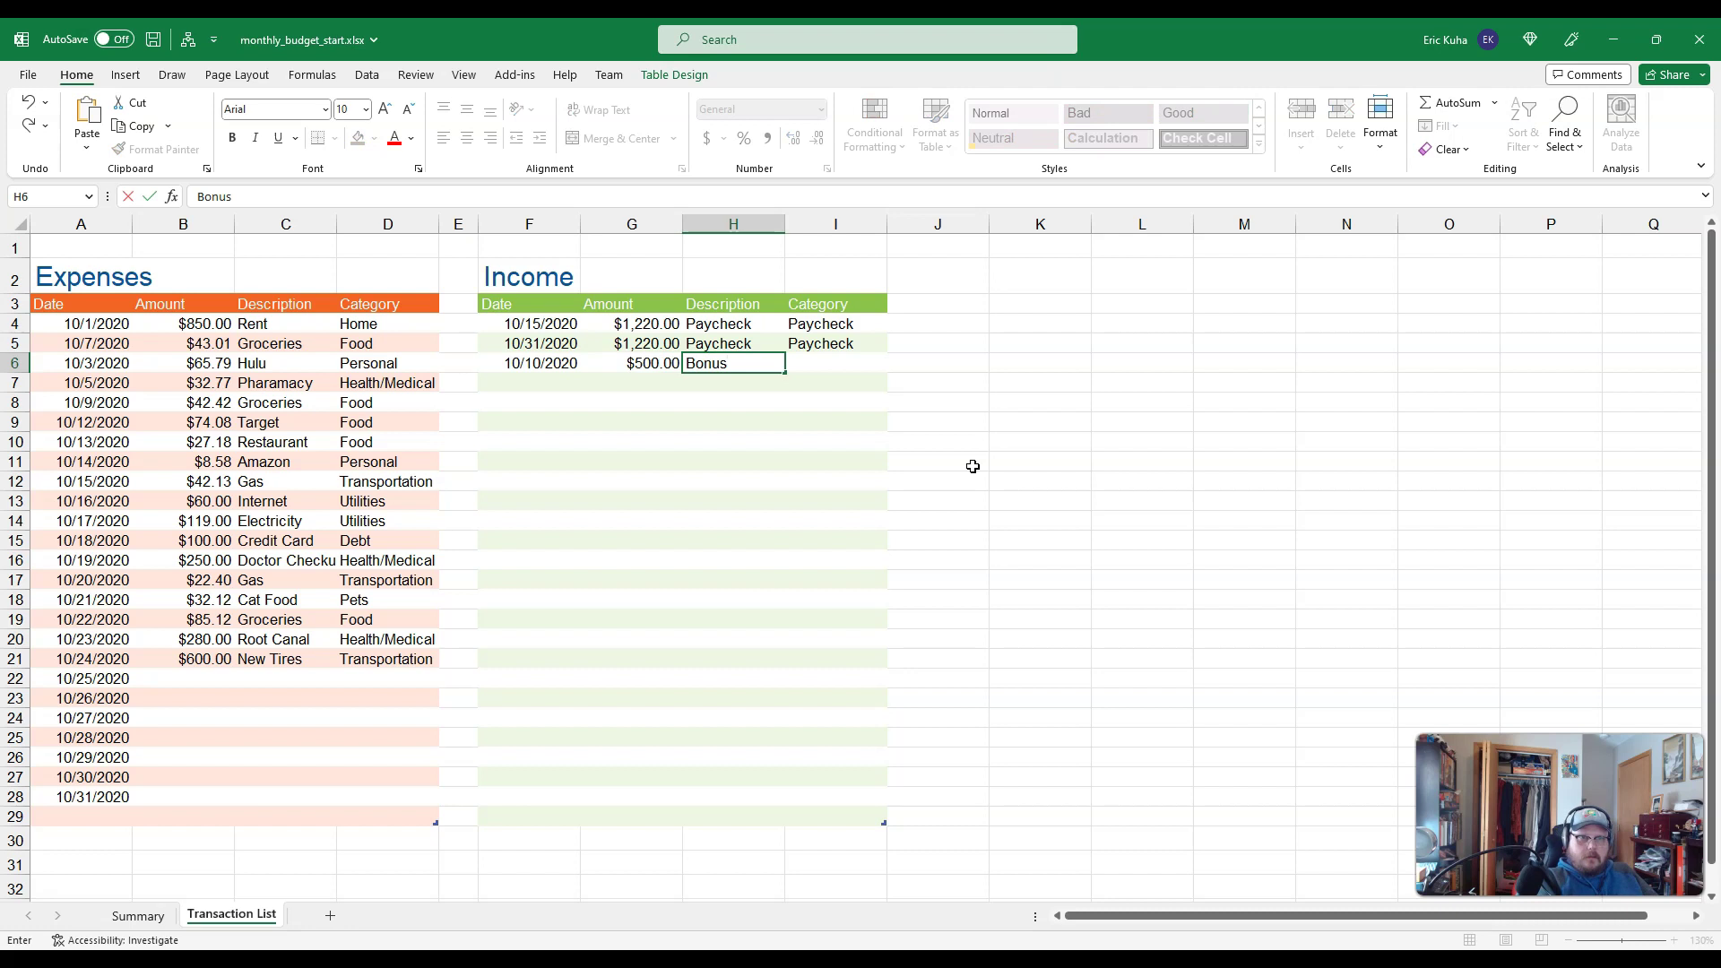
pyautogui.press('Tab')
pyautogui.click(895, 362)
pyautogui.click(863, 415)
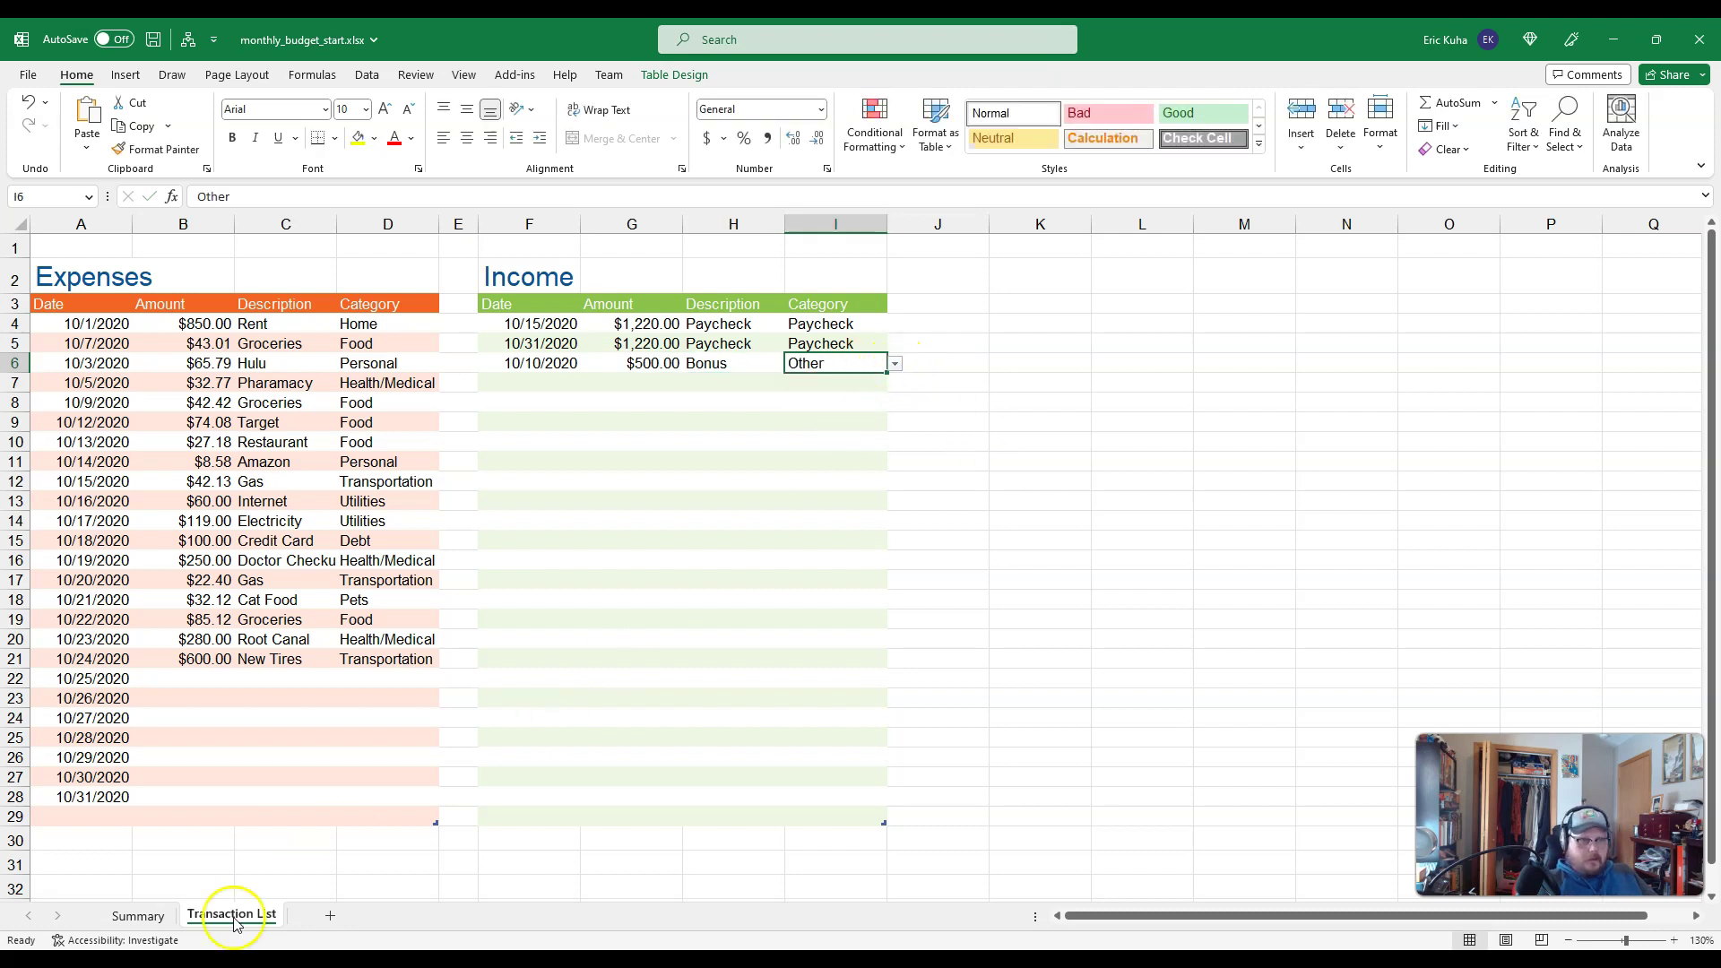
pyautogui.click(132, 915)
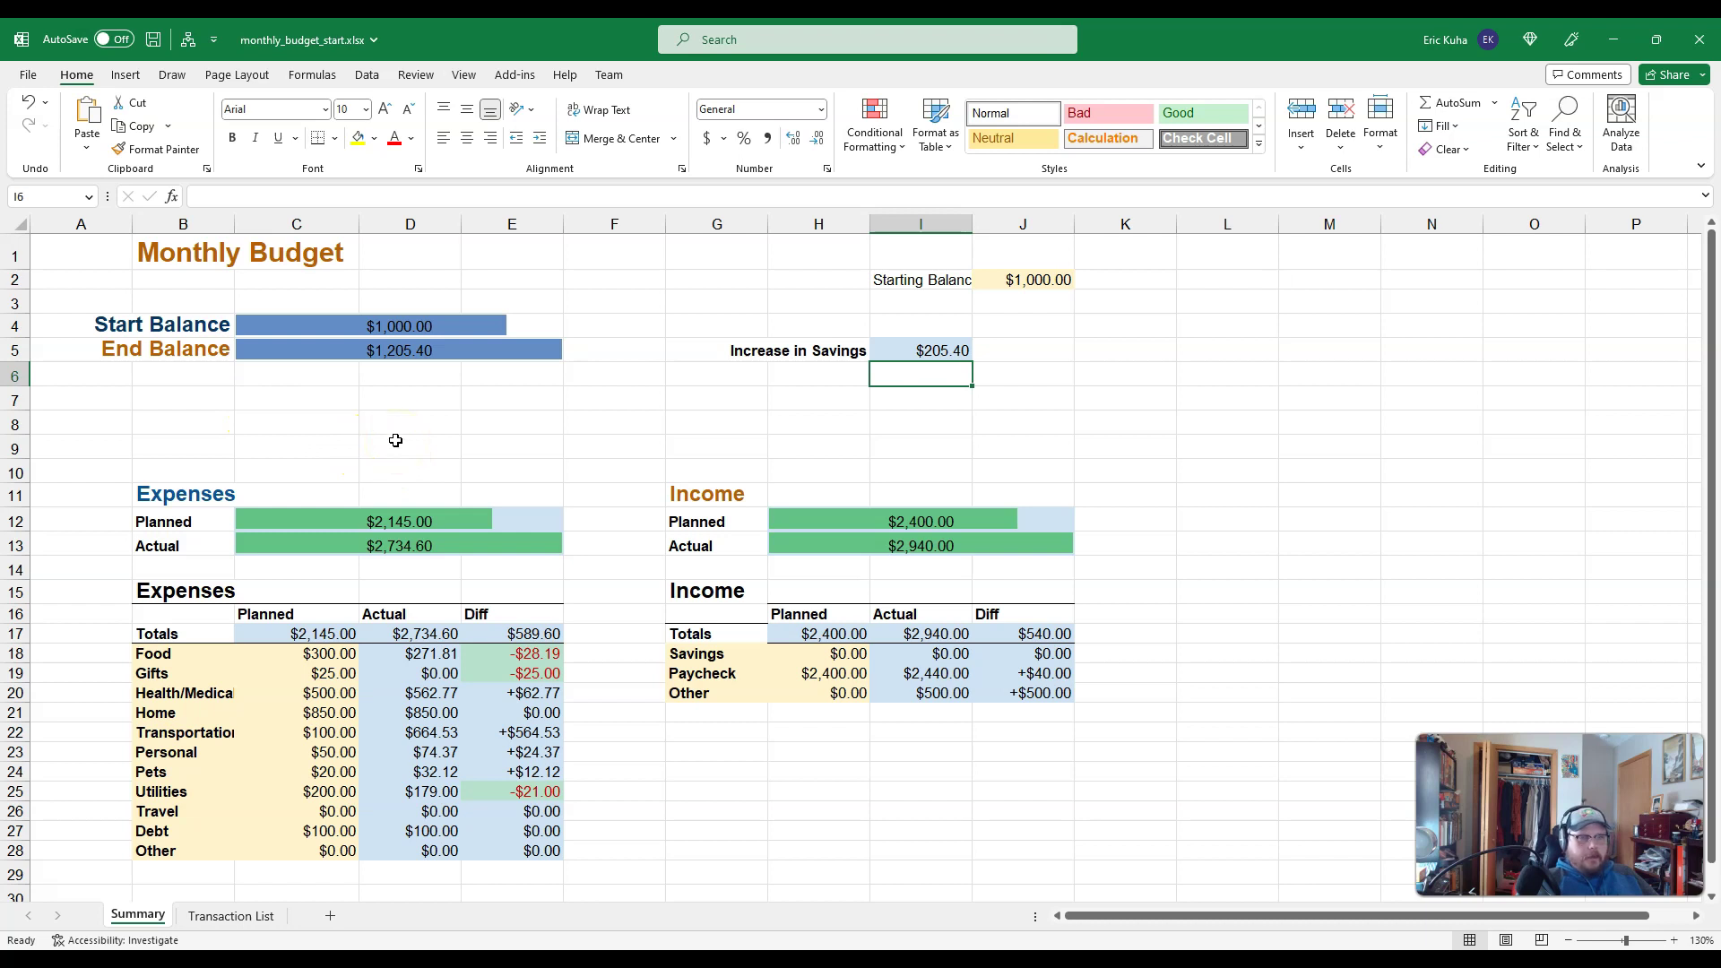
pyautogui.click(81, 419)
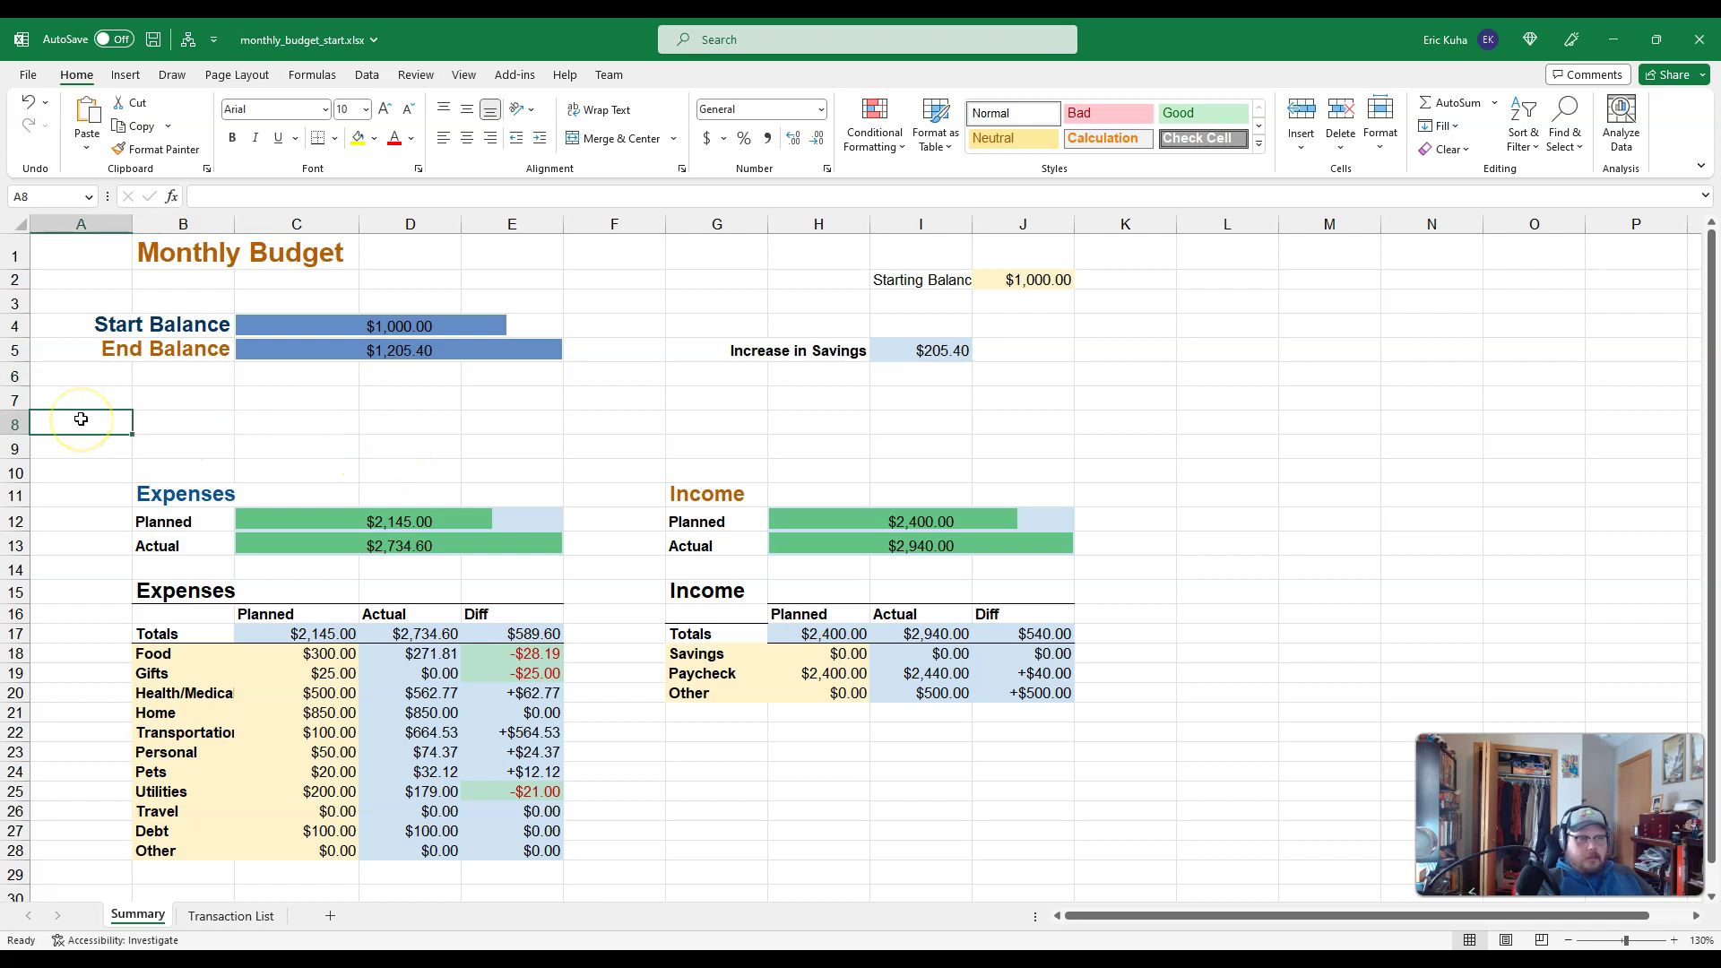